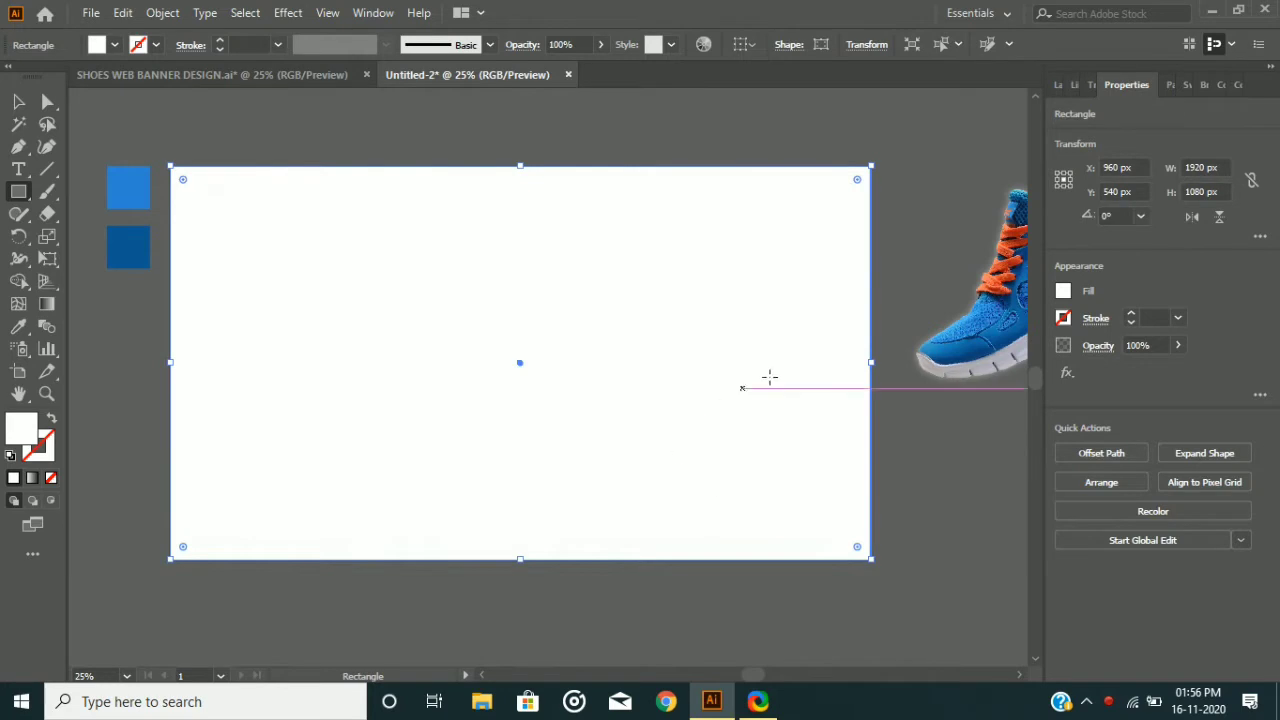
# Lock the white 1920 × 1080 px background rectangle
pyautogui.click(163, 13)
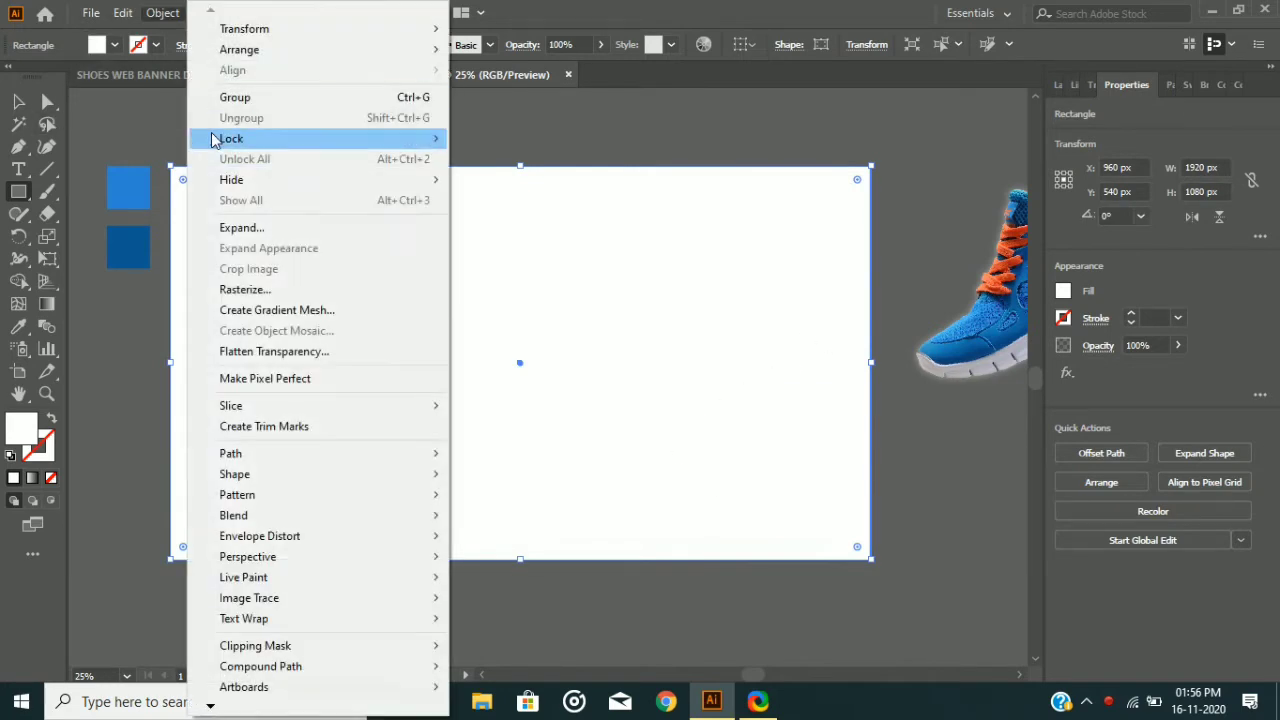
pyautogui.moveTo(214, 134)
pyautogui.click(500, 137)
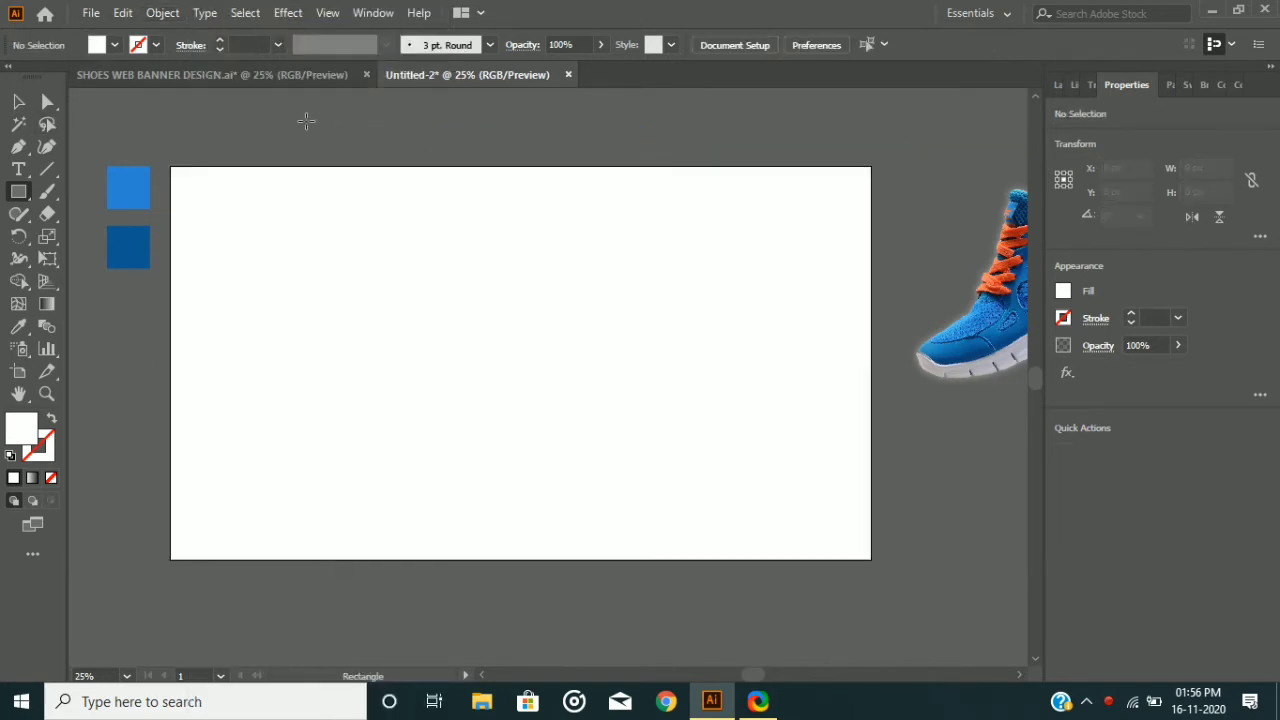
# Draw a path from the artboard's top-right corner to its left edge at about Y 945 px and bow it downward into a curve
pyautogui.click(18, 146)
pyautogui.click(871, 167)
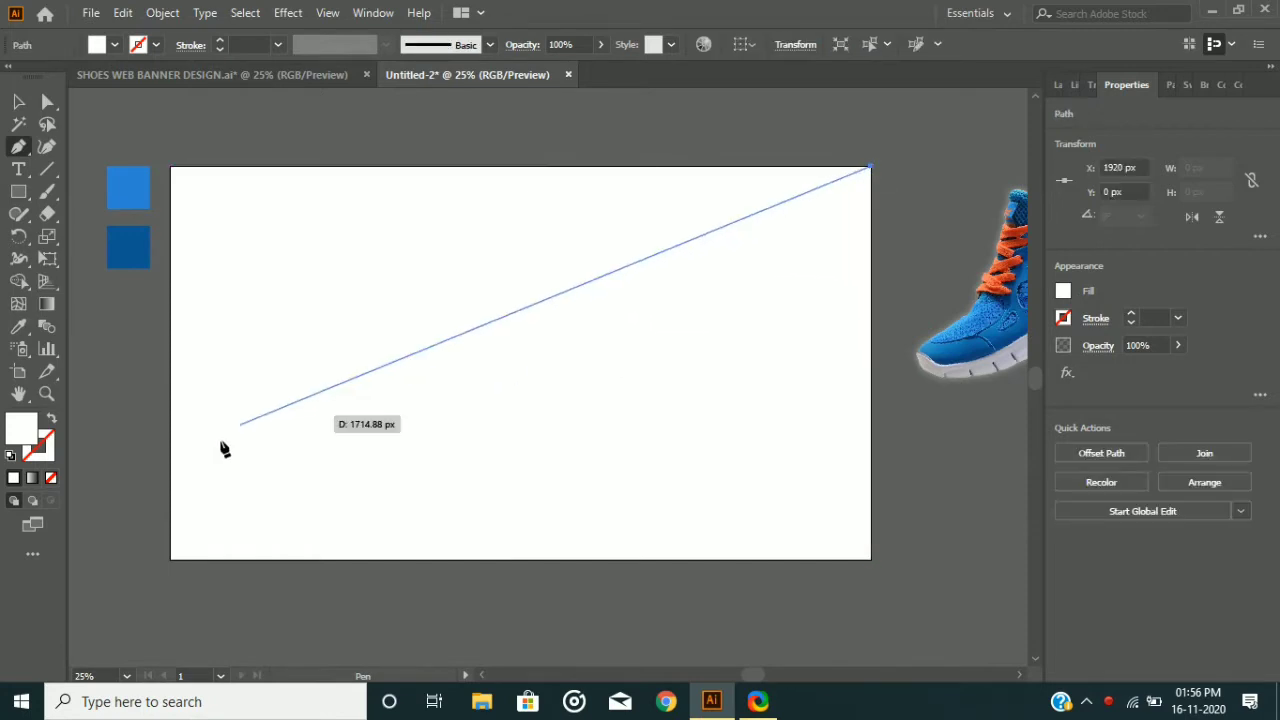
pyautogui.click(171, 497)
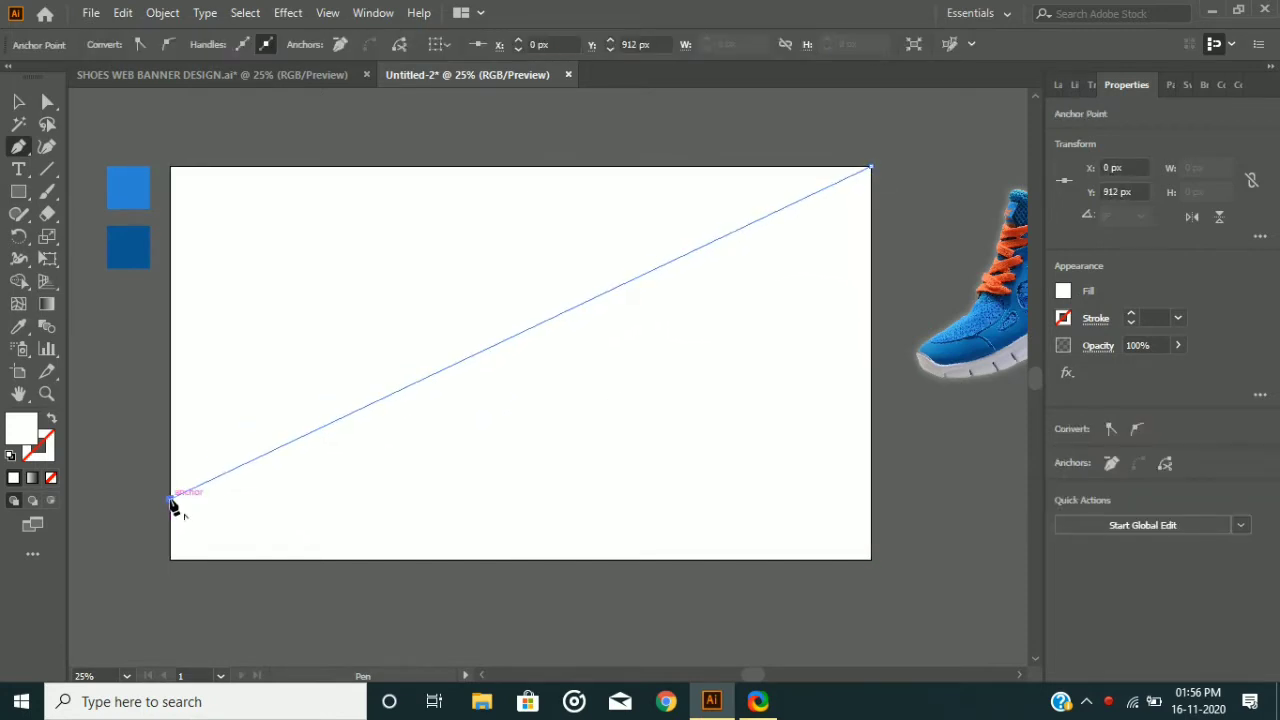
pyautogui.click(46, 146)
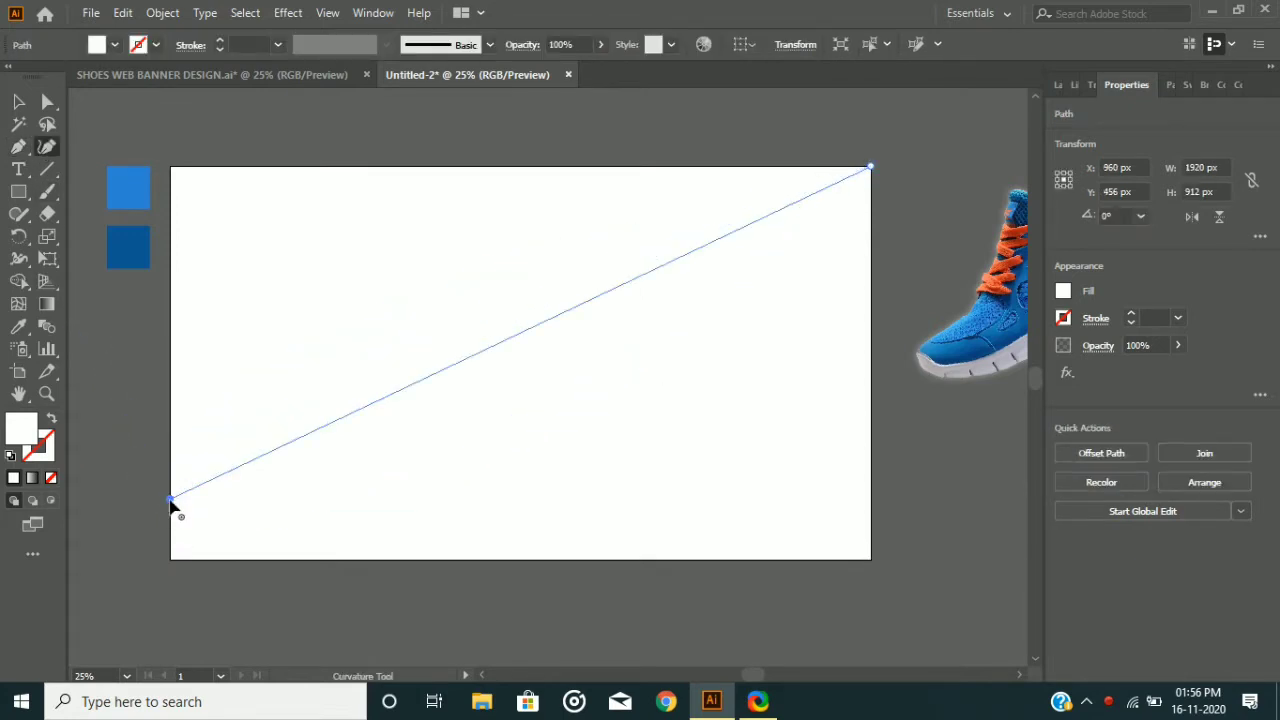
pyautogui.moveTo(172, 500); pyautogui.dragTo(173, 513)
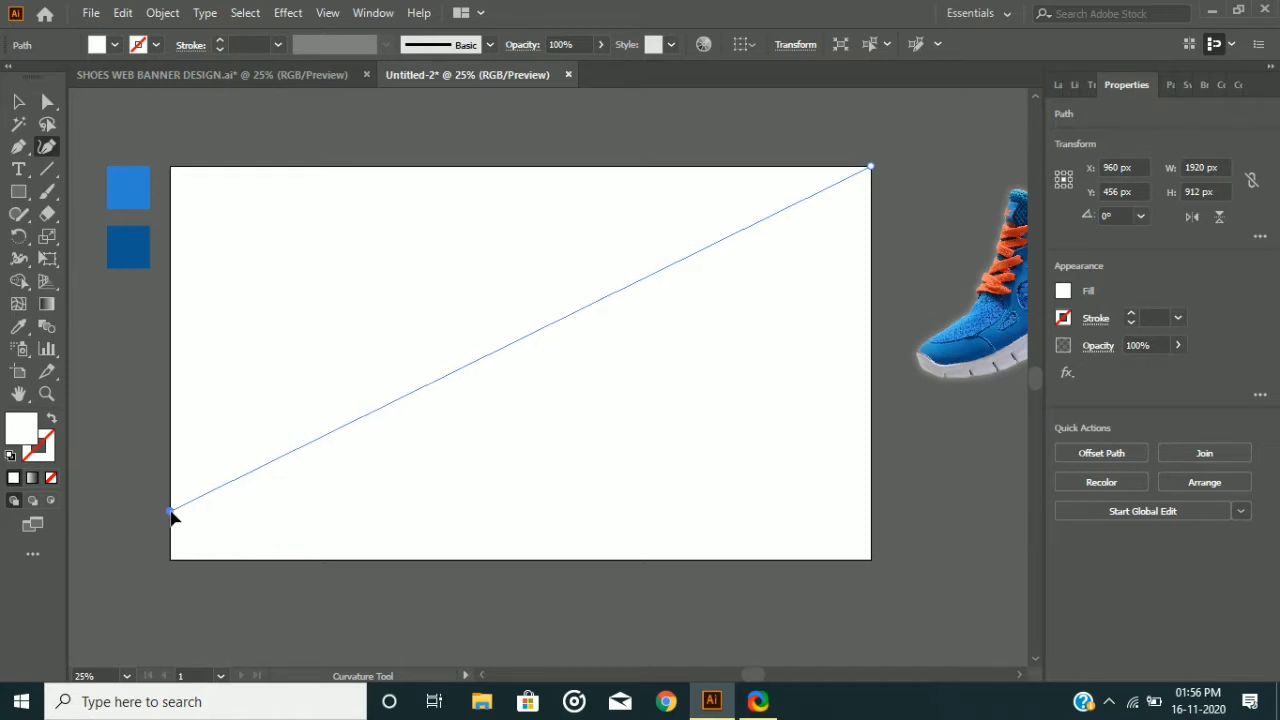
pyautogui.moveTo(425, 397); pyautogui.dragTo(653, 385)
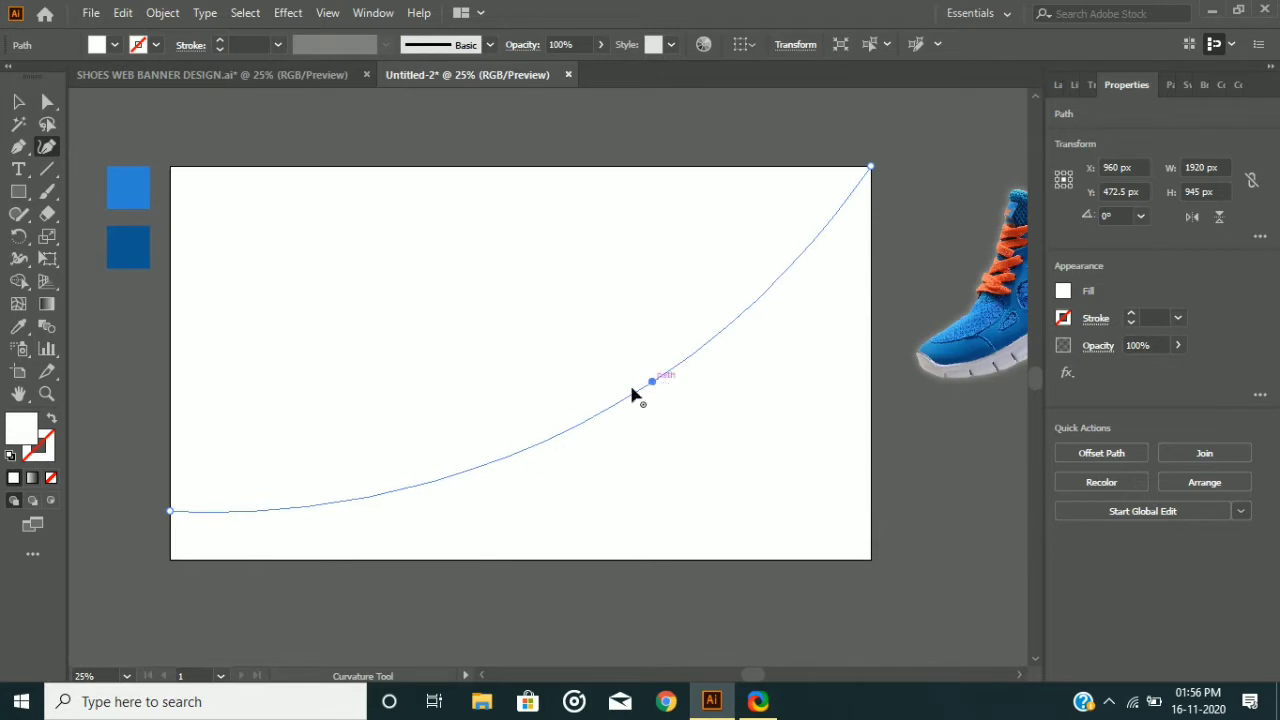
# Continue the curved path with the Pen tool through both bottom artboard corners and close it at the top-right corner
pyautogui.click(18, 146)
pyautogui.click(170, 512)
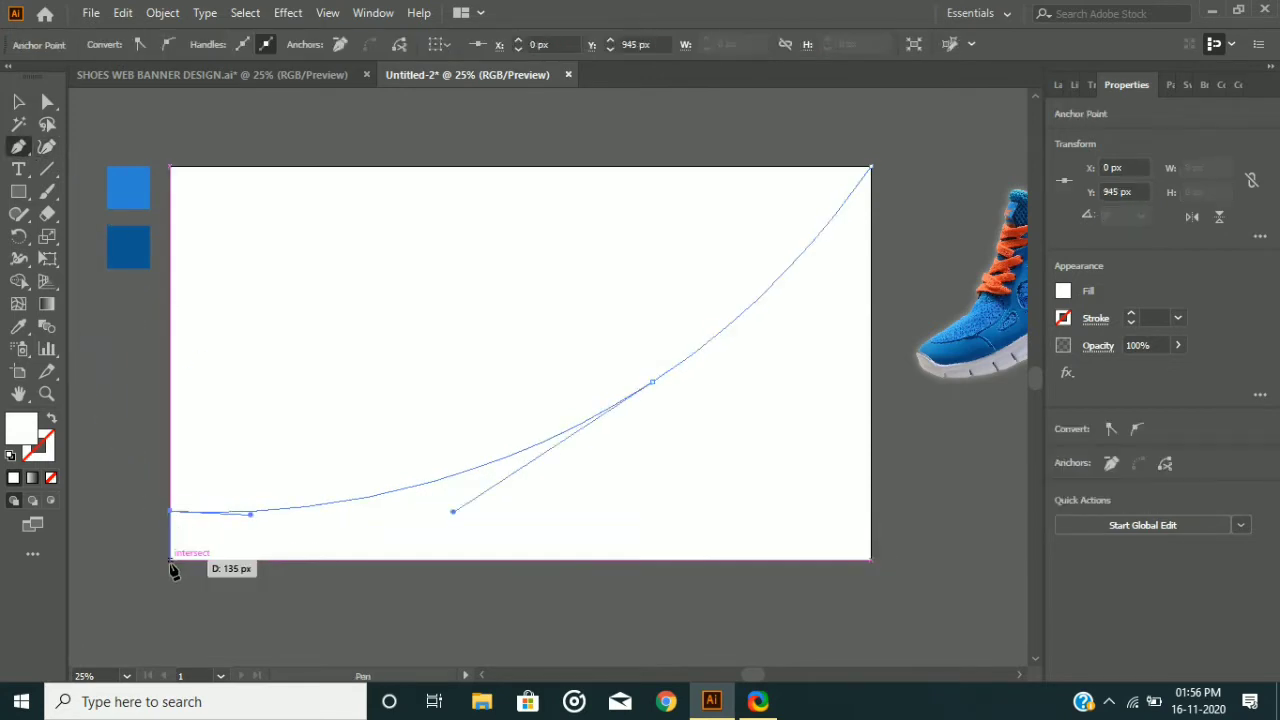
pyautogui.click(170, 560)
pyautogui.click(870, 560)
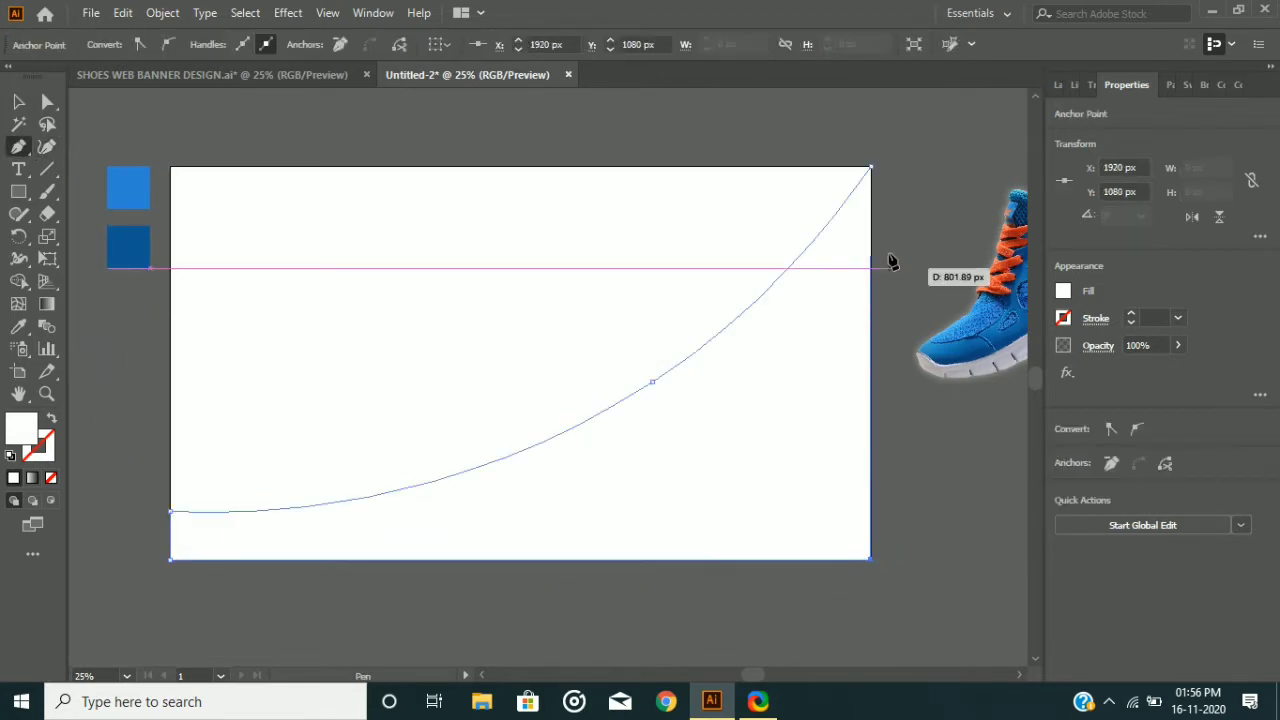
pyautogui.click(871, 170)
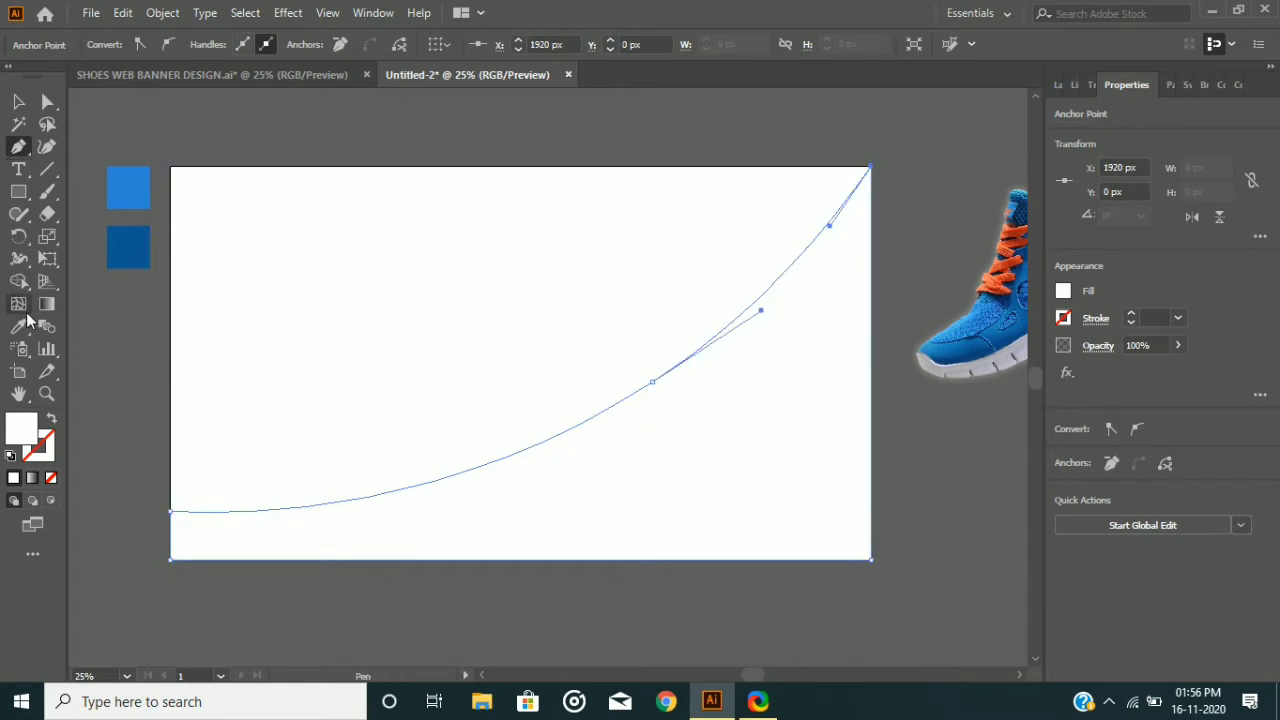
# Fill the closed curved shape with the lighter blue sampled from the colour swatch beside the artboard, then deselect it
pyautogui.click(19, 326)
pyautogui.click(127, 186)
pyautogui.click(18, 101)
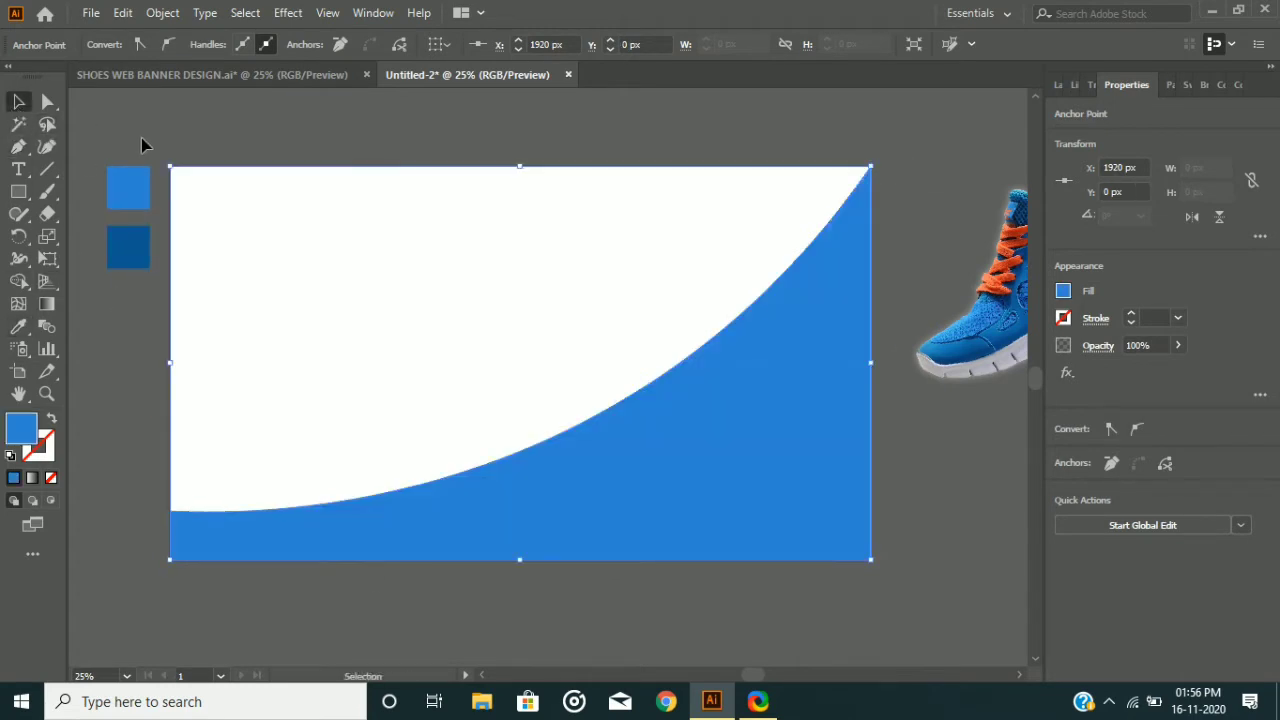
pyautogui.click(168, 331)
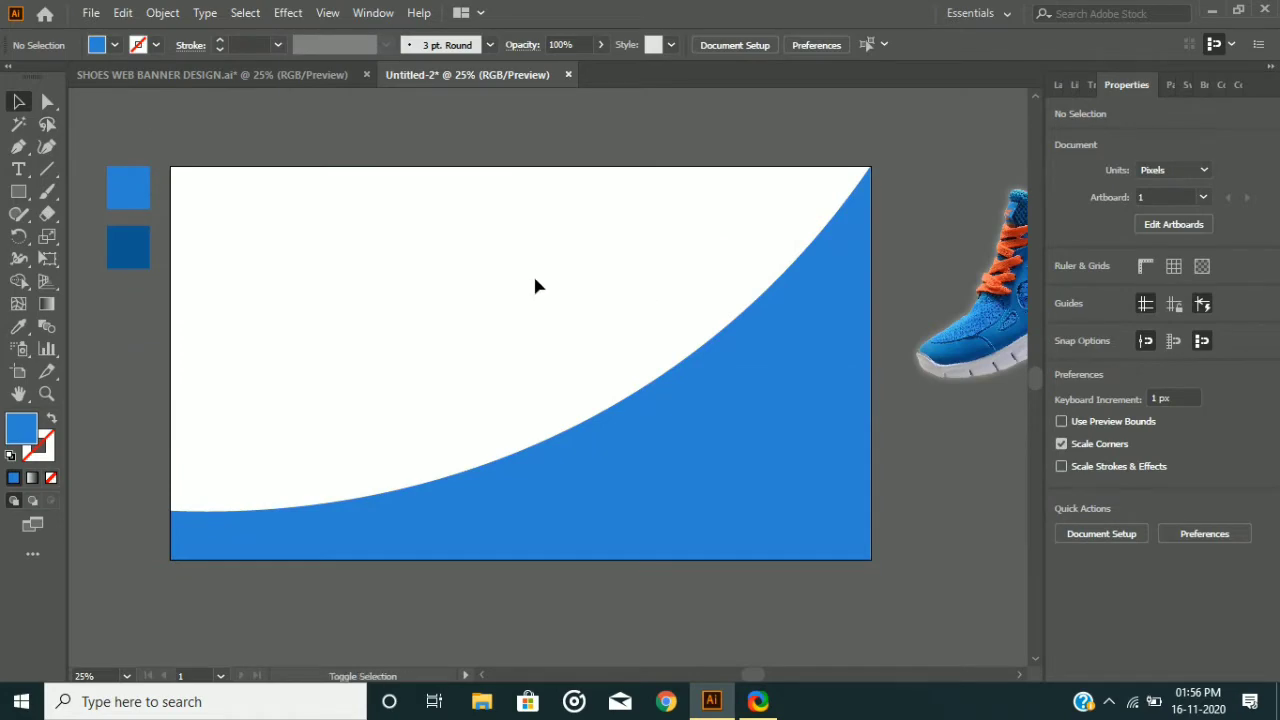
# Place the mountain runner photo from the Downloads folder across the artboard's full width at about 1920 × 1150 px
pyautogui.hotkey('ctrl', 'shift', 'p')
pyautogui.click(617, 10)
pyautogui.click(91, 14)
pyautogui.click(189, 317)
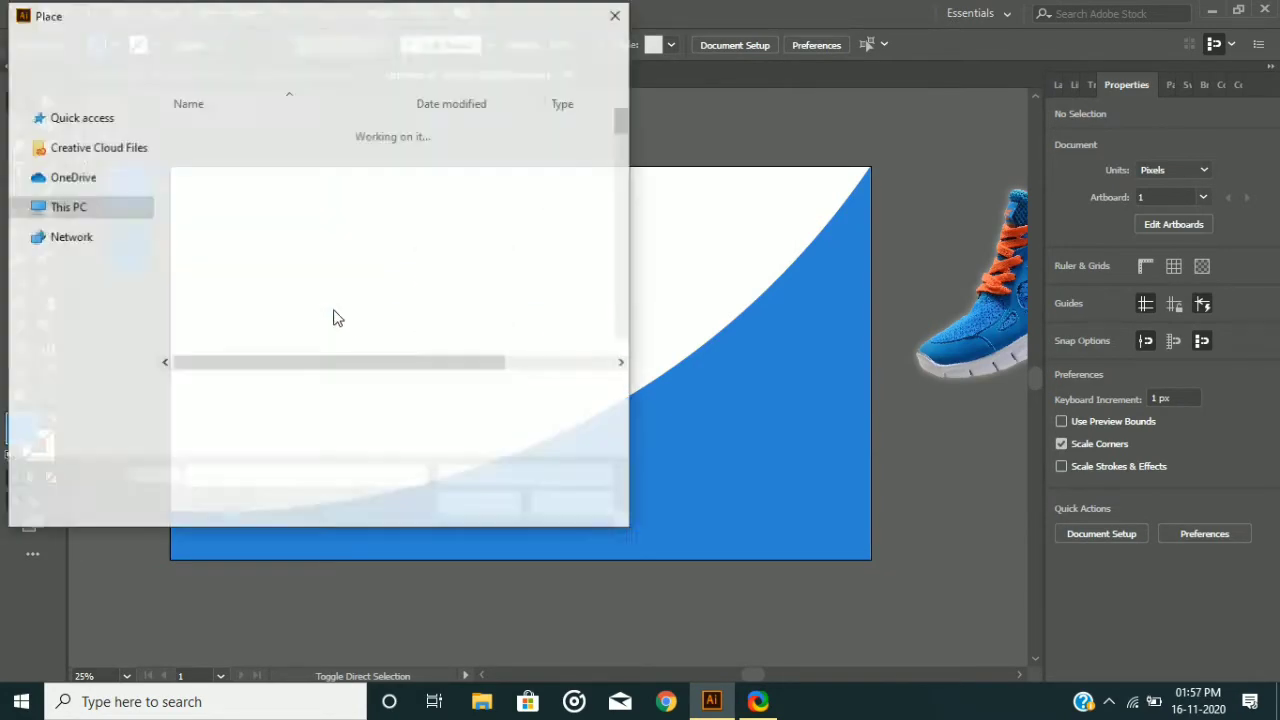
pyautogui.click(84, 199)
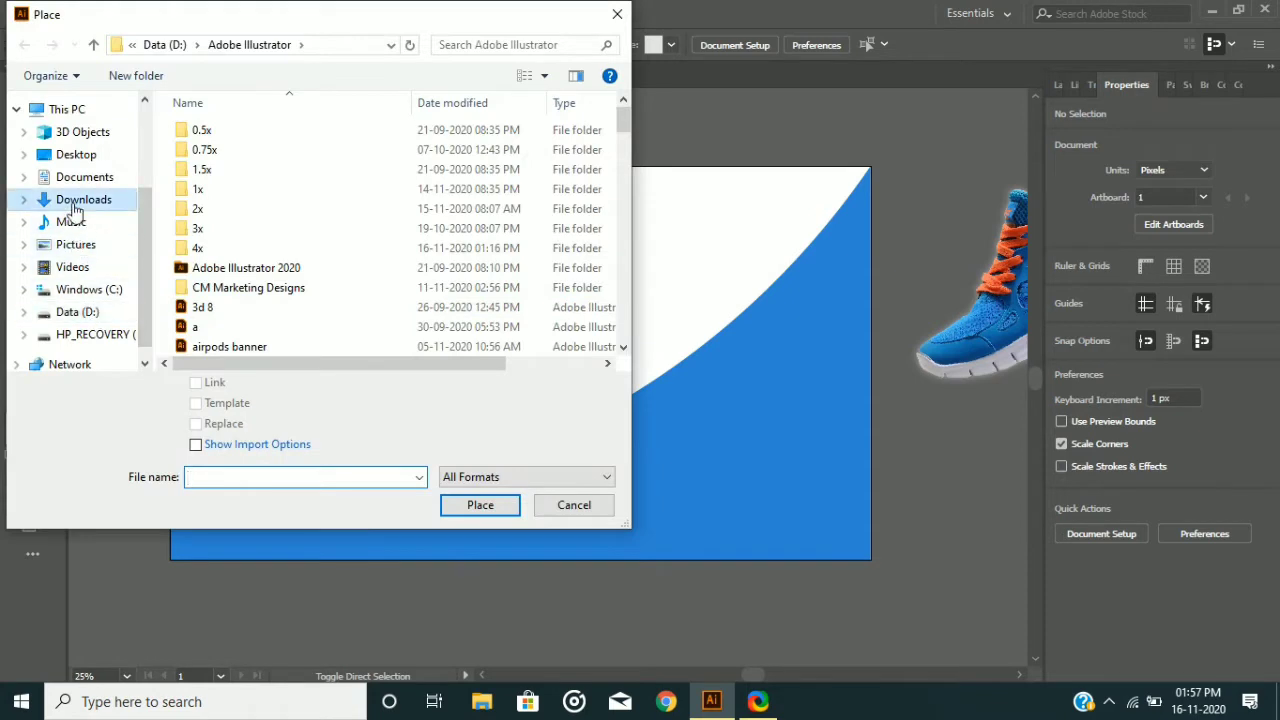
pyautogui.click(210, 152)
pyautogui.click(480, 504)
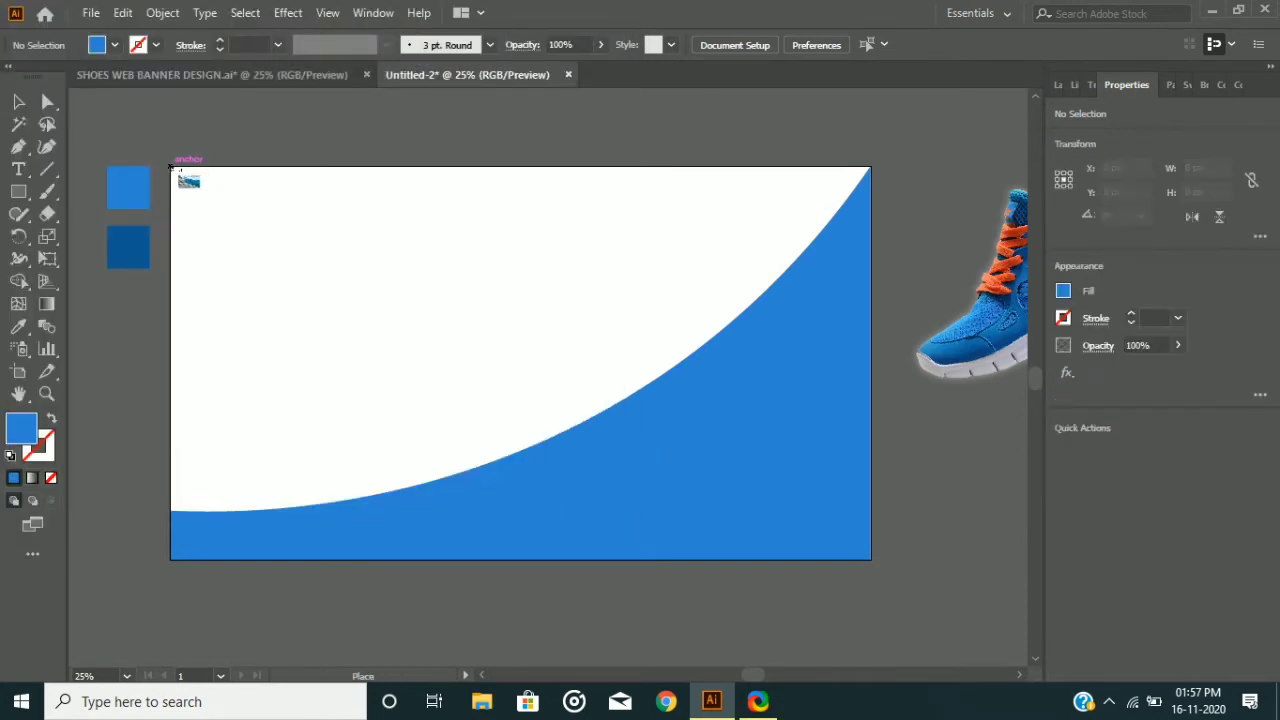
pyautogui.moveTo(172, 168); pyautogui.dragTo(875, 630)
pyautogui.scroll(2, 514, 366)
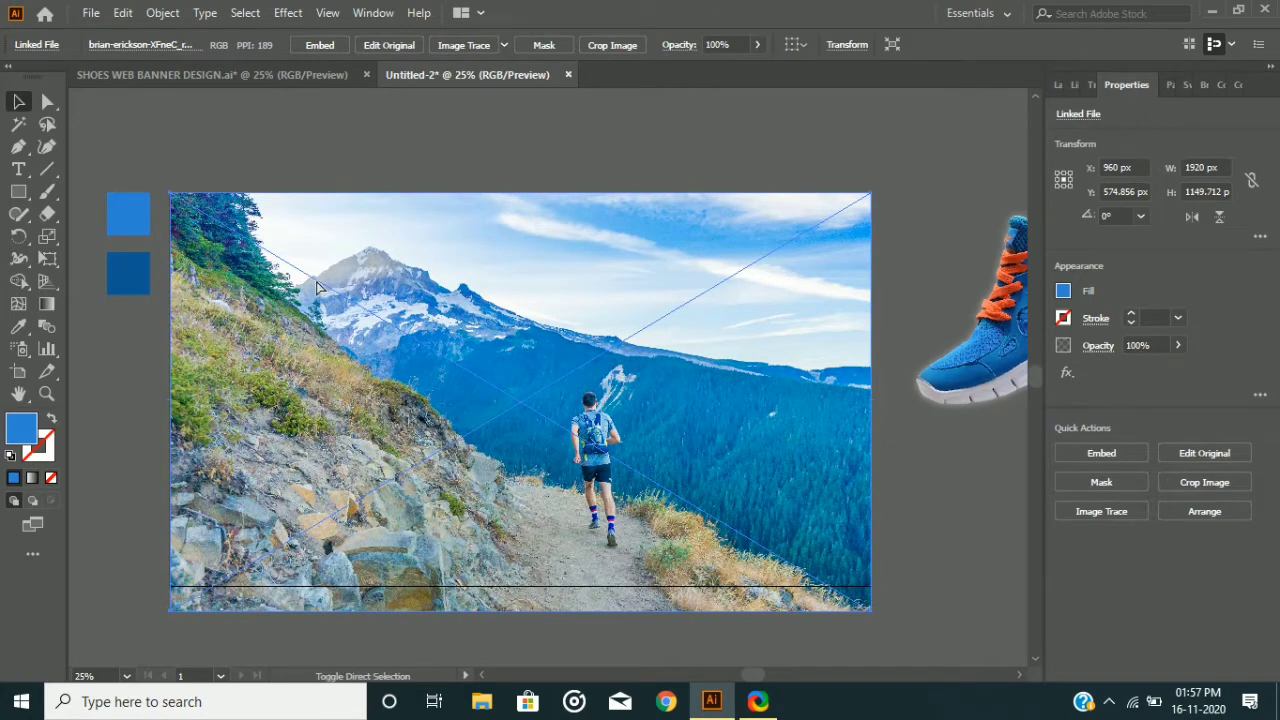
# Draw a 1920 × 1080 px rectangle covering the artboard over the photo and use it as the photo's clipping mask
pyautogui.moveTo(170, 192)
pyautogui.mouseDown()
pyautogui.moveTo(706, 415)
pyautogui.moveTo(773, 461)
pyautogui.mouseUp()
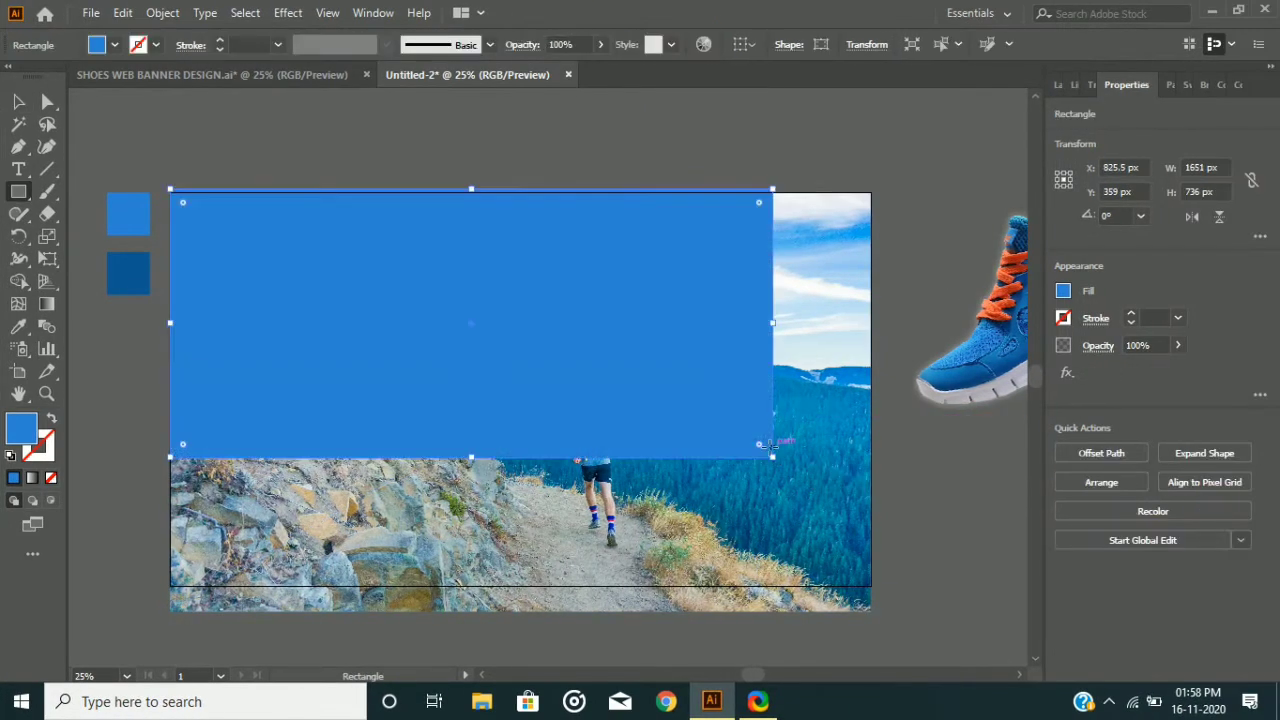
pyautogui.hotkey('ctrl', 'z')
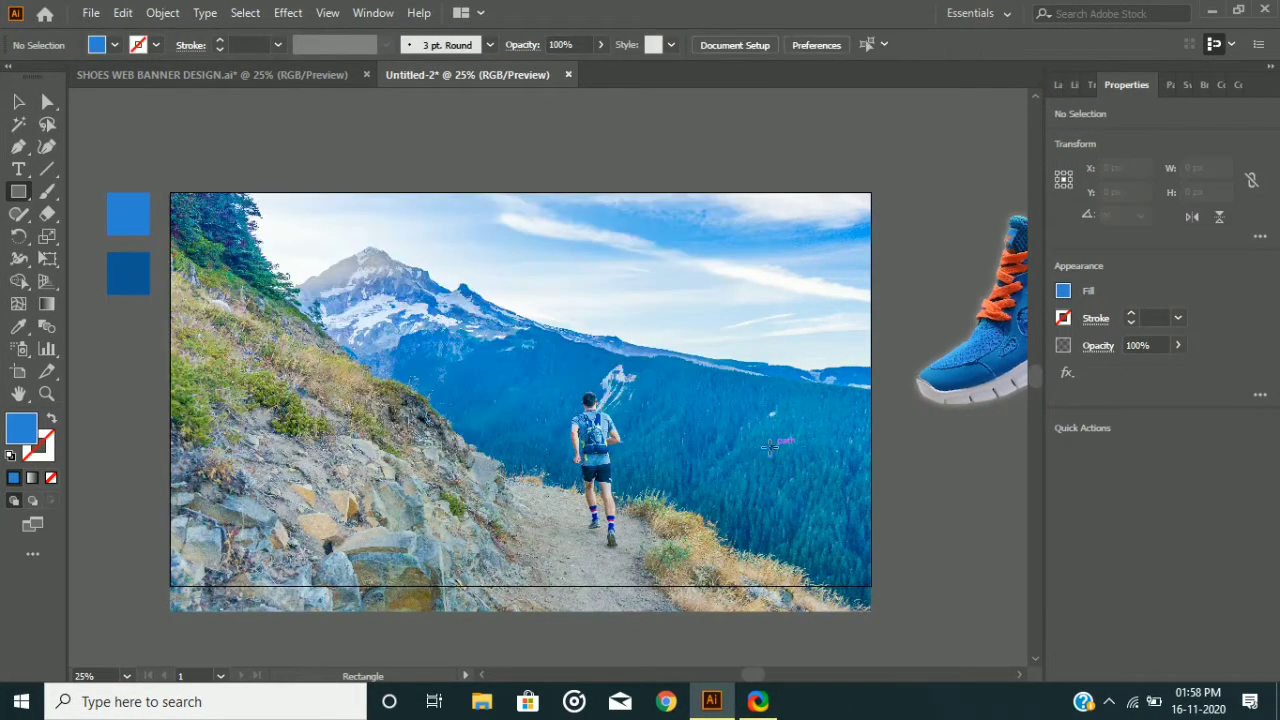
pyautogui.moveTo(170, 192); pyautogui.dragTo(876, 587)
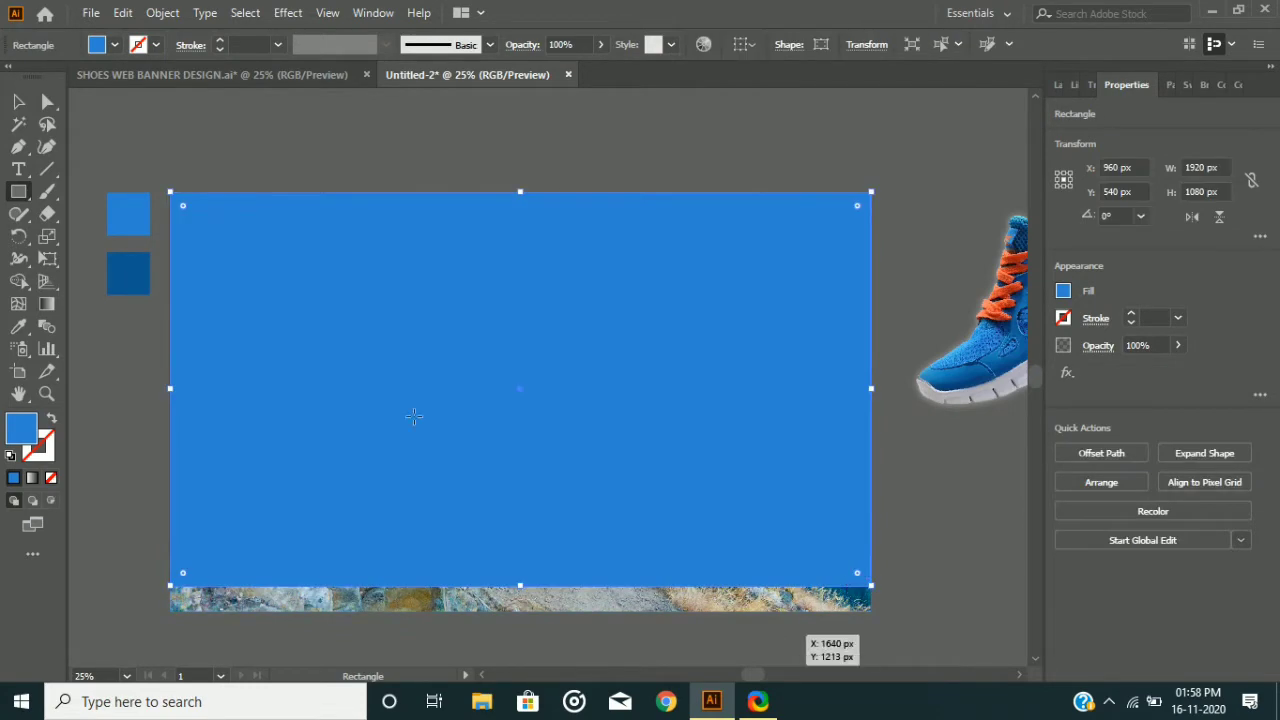
pyautogui.click(18, 101)
pyautogui.keyDown('shift'); pyautogui.click(578, 605); pyautogui.keyUp('shift')
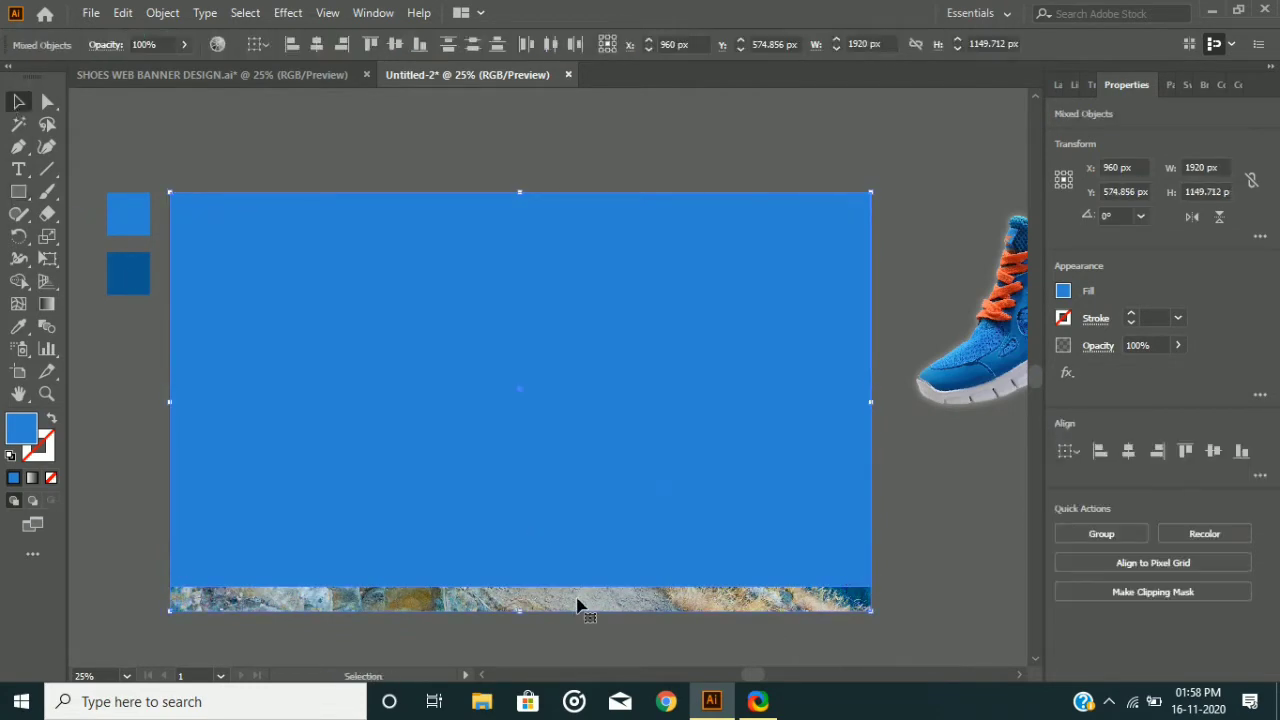
pyautogui.rightClick(437, 338)
pyautogui.click(522, 497)
# Send the clipped photo behind the blue curved shape and reduce its opacity to 32%
pyautogui.rightClick(322, 347)
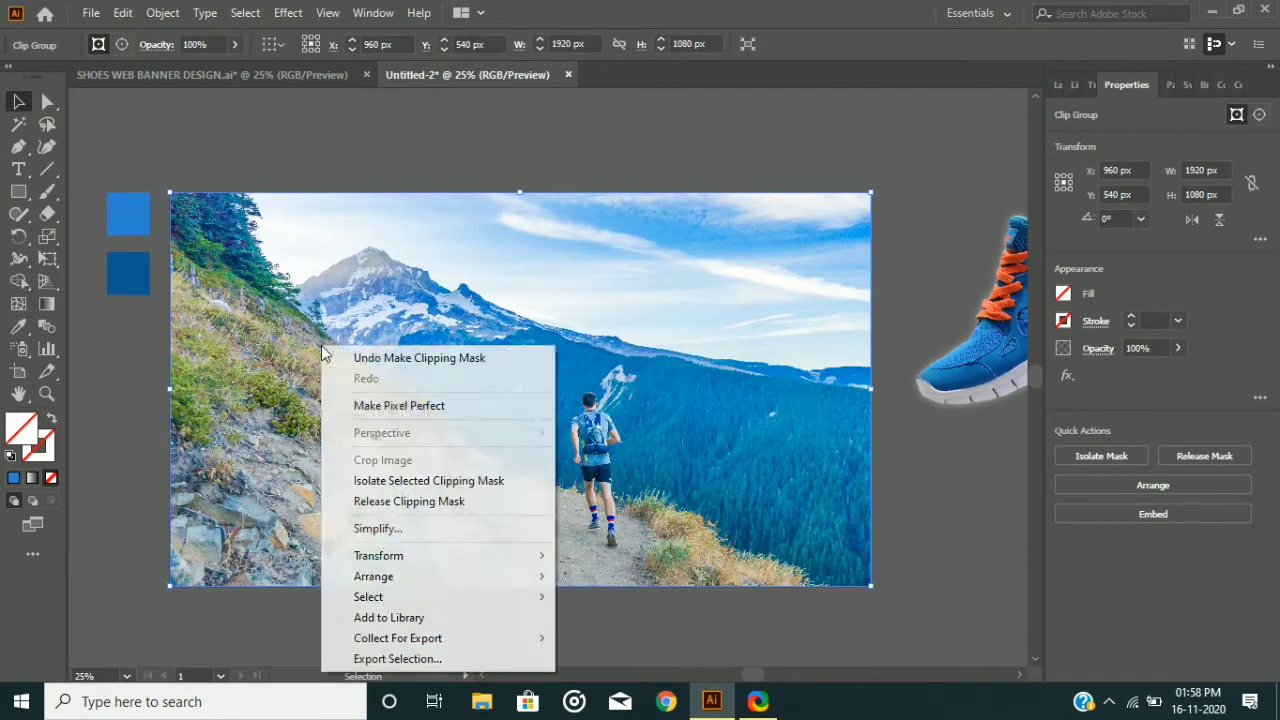
pyautogui.moveTo(480, 576)
pyautogui.click(643, 617)
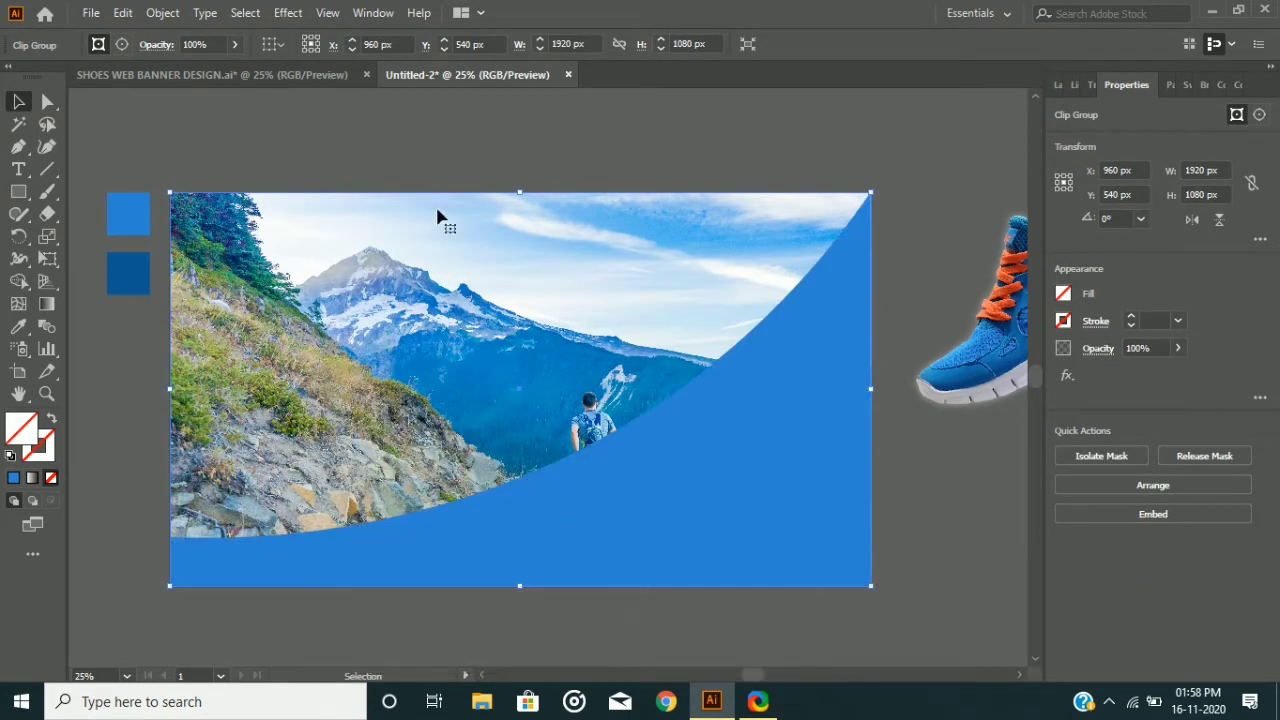
pyautogui.scroll(-20, 1155, 347)
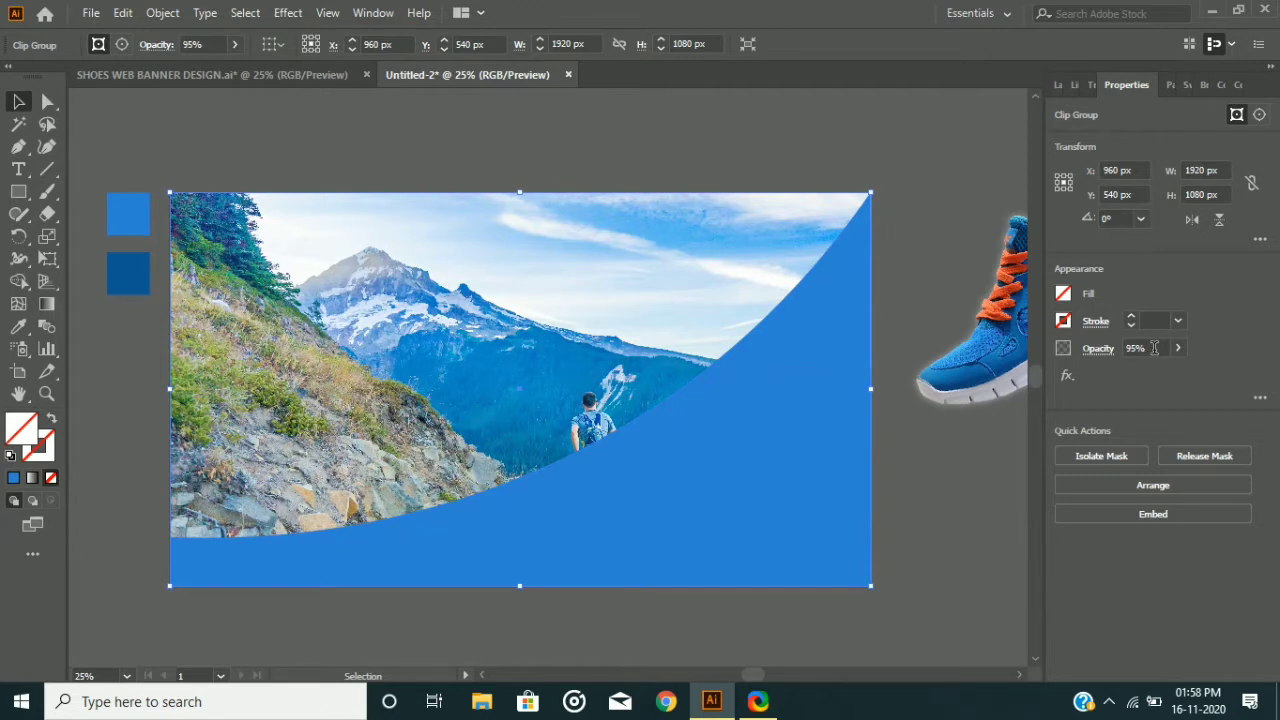
pyautogui.scroll(-20, 1153, 347)
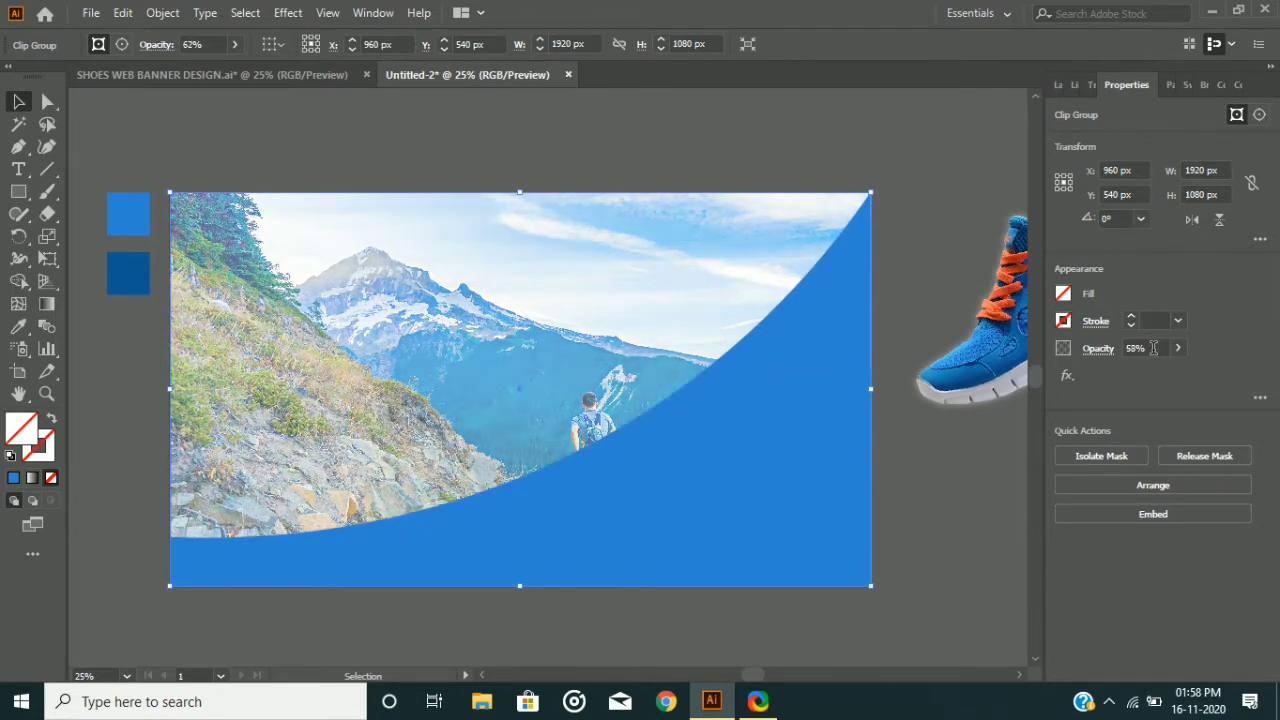
pyautogui.scroll(-20, 1153, 347)
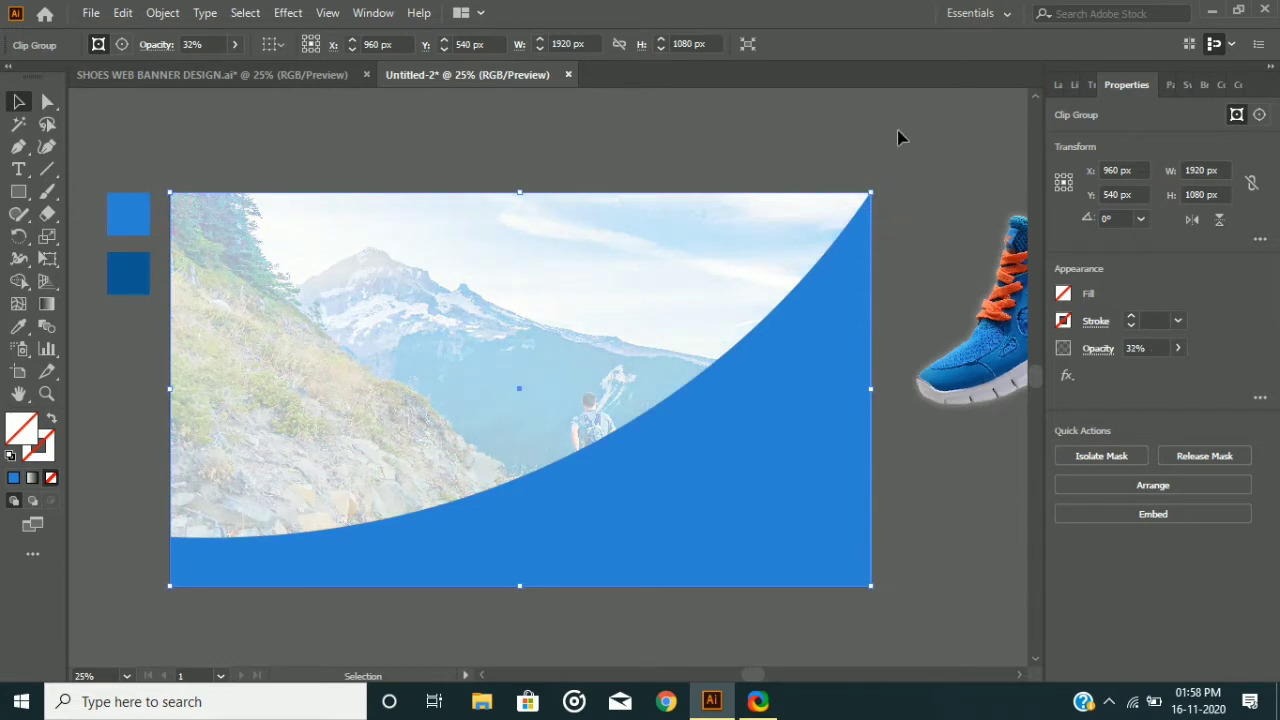
# Select the blue curved shape together with the clipped photo and lock both
pyautogui.moveTo(769, 372); pyautogui.dragTo(694, 364)
pyautogui.keyDown('shift'); pyautogui.click(1007, 307); pyautogui.keyUp('shift')
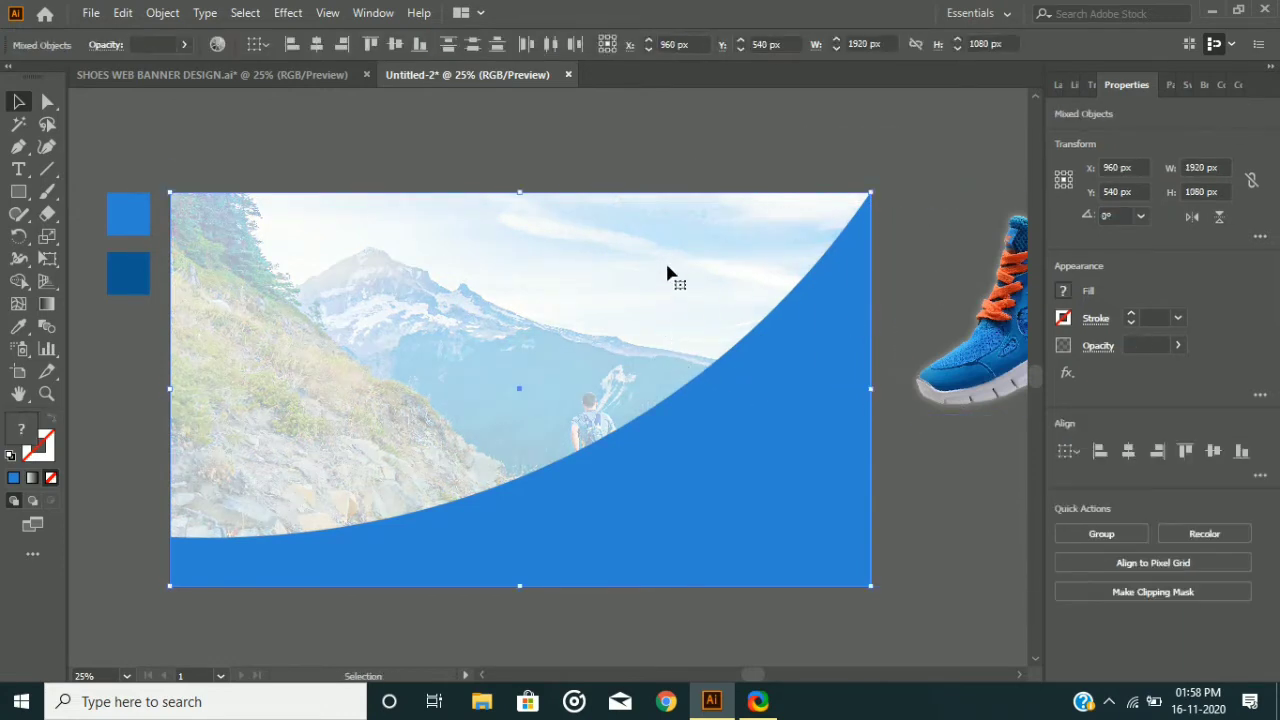
pyautogui.rightClick(664, 251)
pyautogui.click(162, 13)
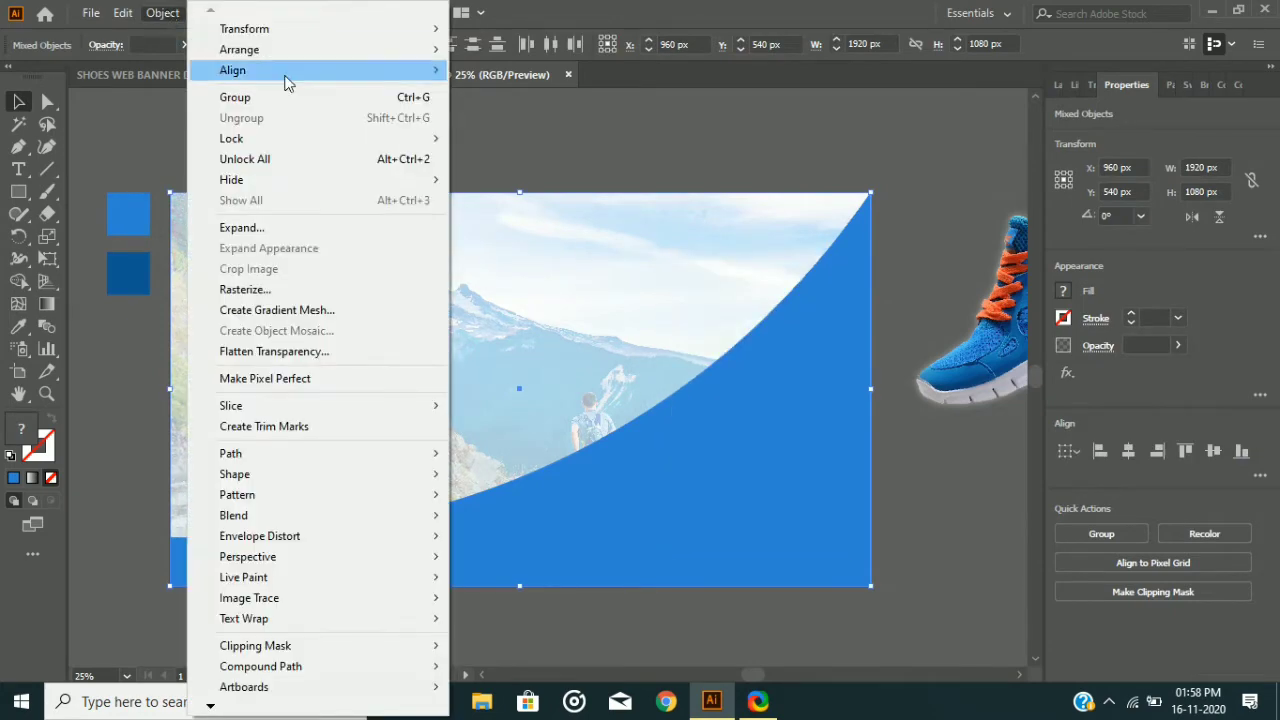
pyautogui.moveTo(290, 135)
pyautogui.click(512, 135)
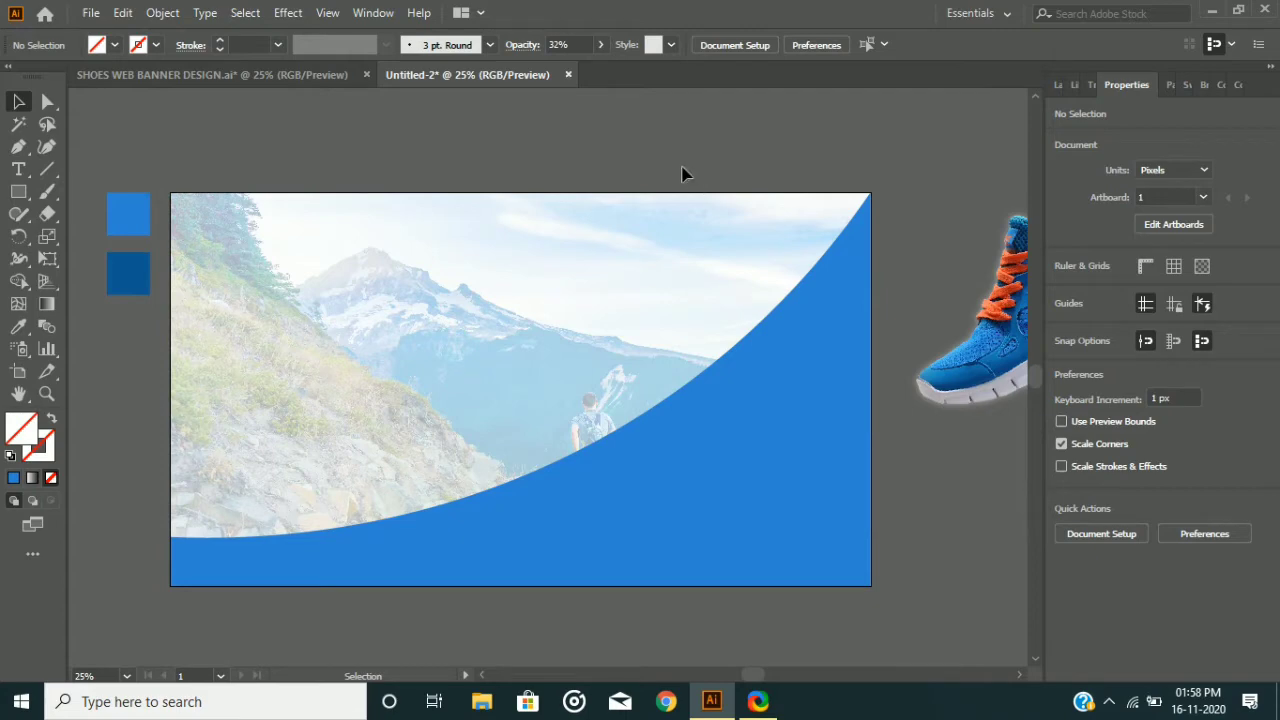
# Move the blue shoe group onto the curve near the artboard's middle and bring it to the front
pyautogui.moveTo(905, 345); pyautogui.dragTo(597, 456)
pyautogui.rightClick(734, 346)
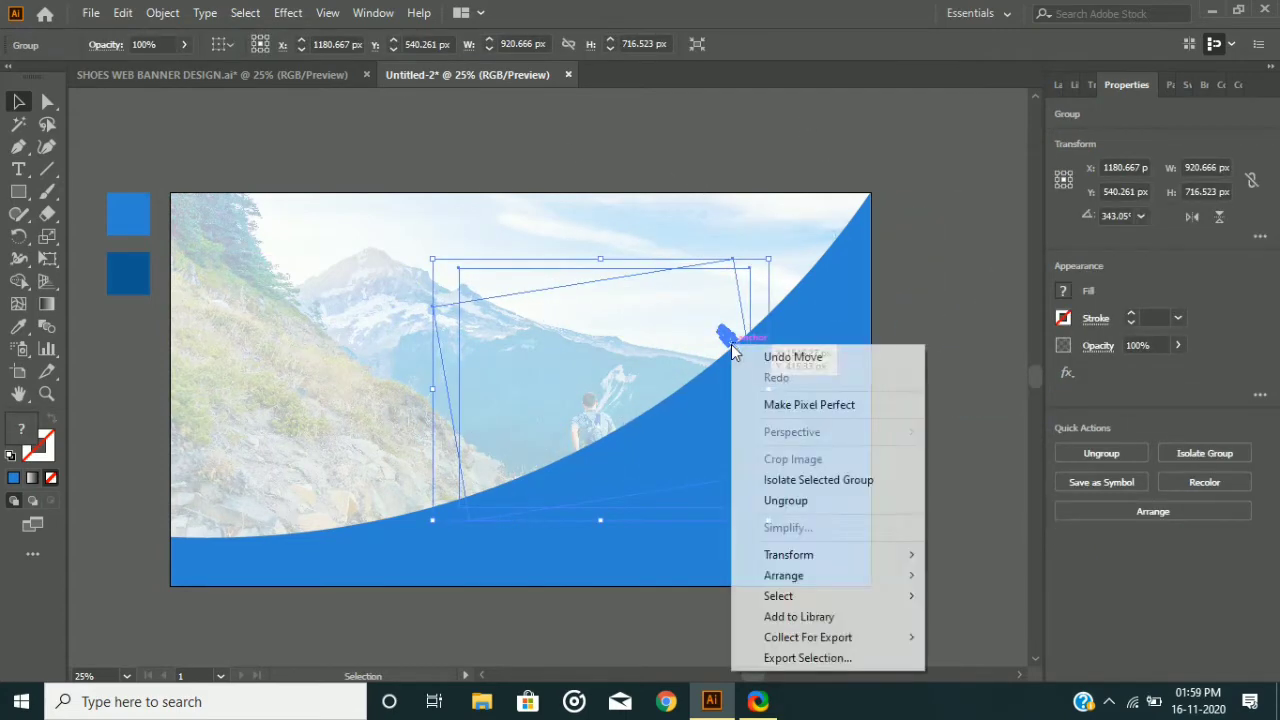
pyautogui.moveTo(829, 575)
pyautogui.click(1016, 577)
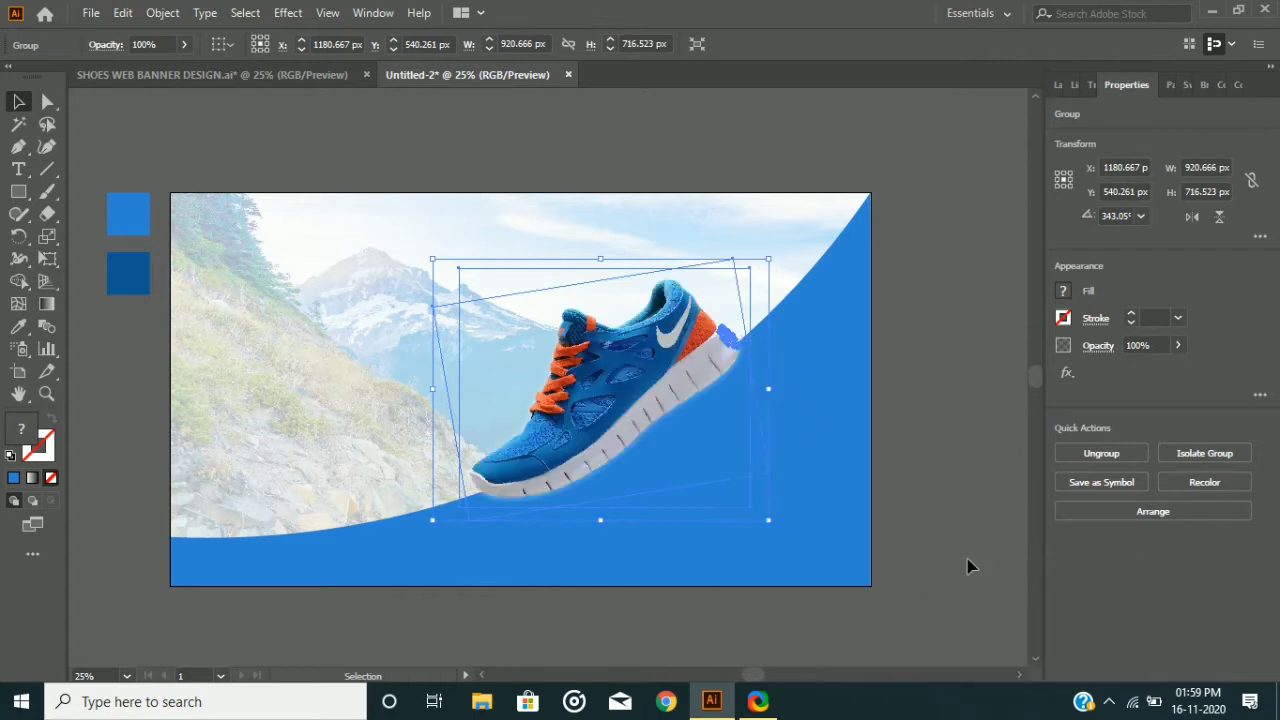
# Fine-tune the shoe's rotation and nudge it down and slightly right to about X 1184 px, Y 614 px on the curve
pyautogui.moveTo(420, 524)
pyautogui.mouseDown()
pyautogui.moveTo(448, 546)
pyautogui.moveTo(397, 533)
pyautogui.moveTo(412, 540)
pyautogui.mouseUp()
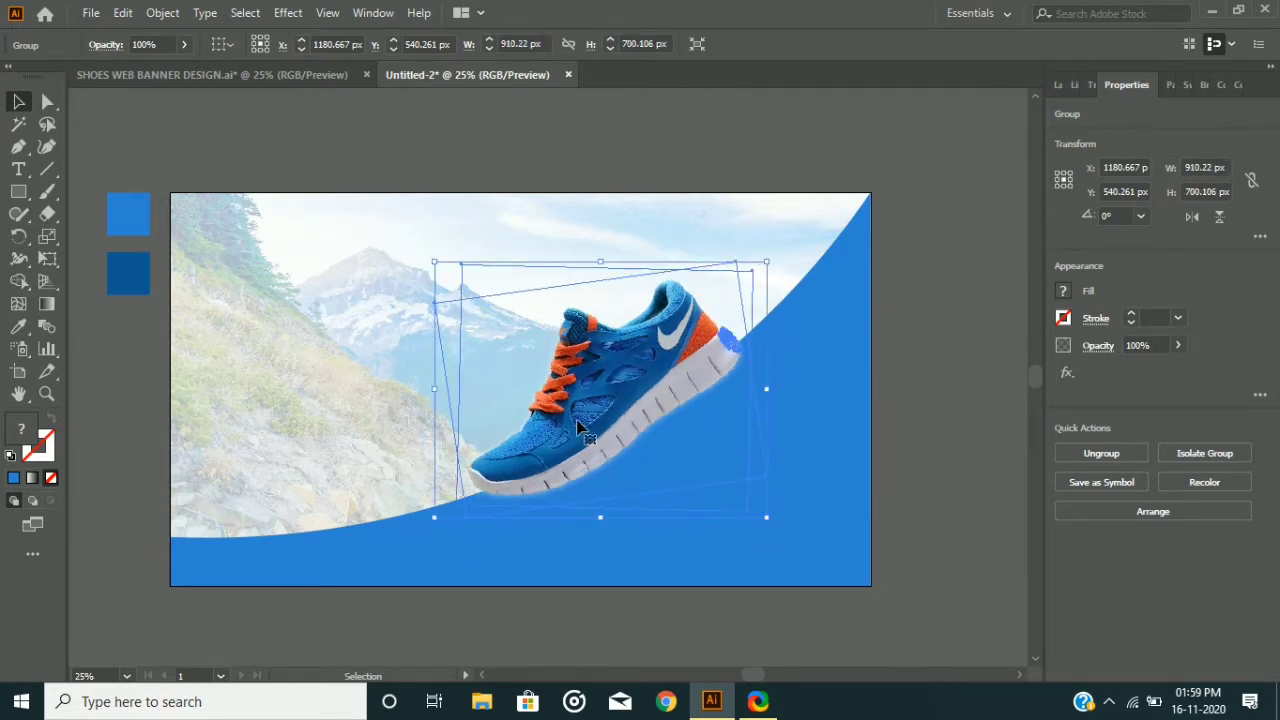
pyautogui.hotkey('shift', 'Down')
pyautogui.hotkey('shift', 'Down')
pyautogui.hotkey('shift', 'Down')
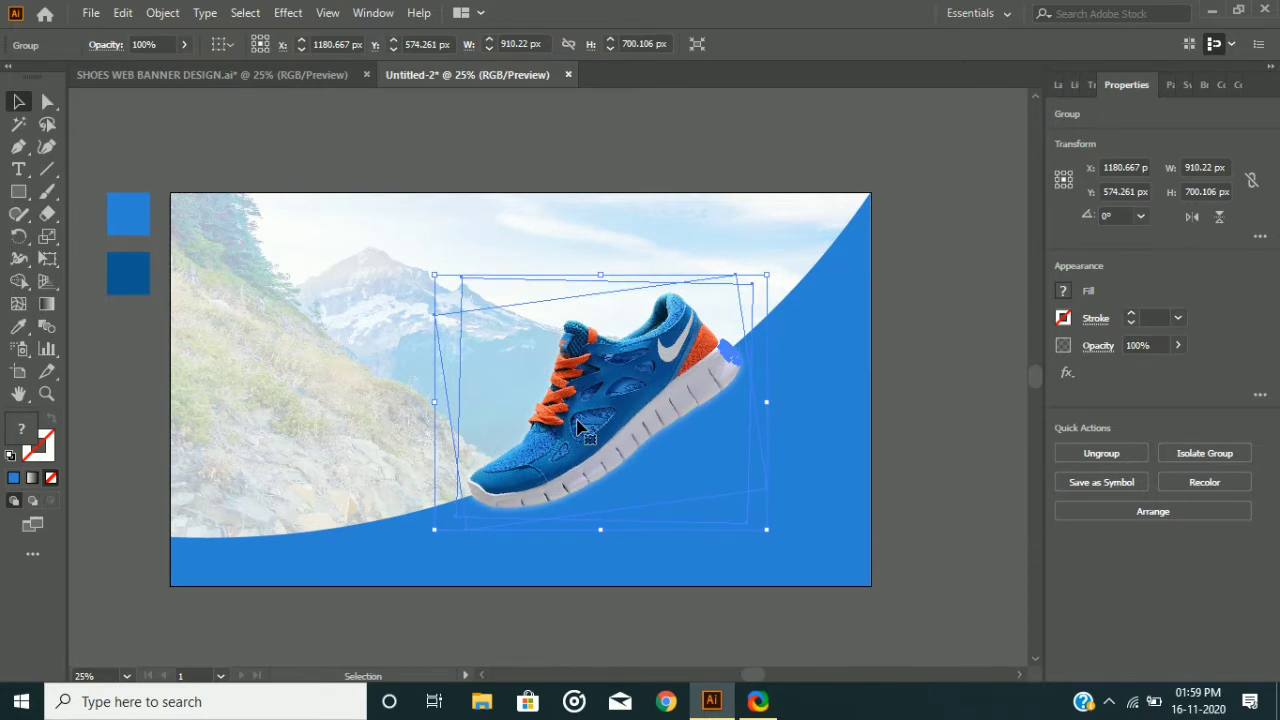
pyautogui.hotkey('shift', 'Down')
pyautogui.press('Right')
pyautogui.press('Right')
pyautogui.press('Right')
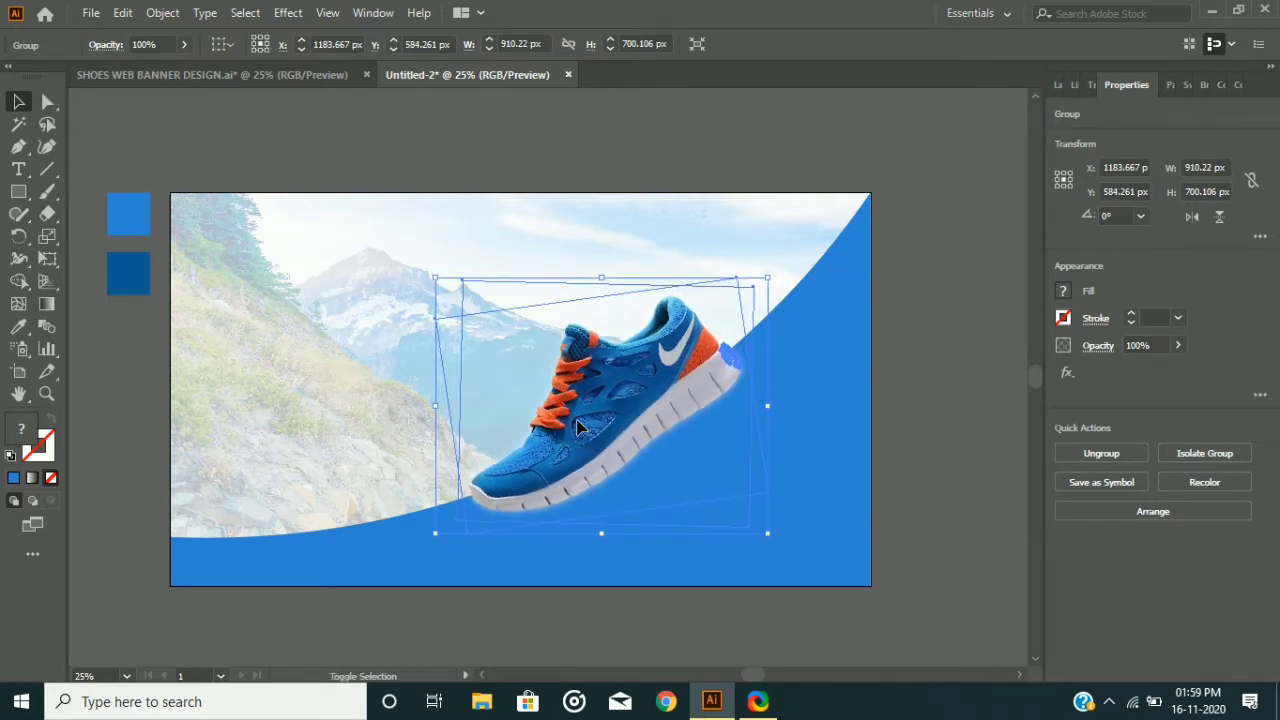
pyautogui.hotkey('shift', 'Down')
pyautogui.hotkey('shift', 'Down')
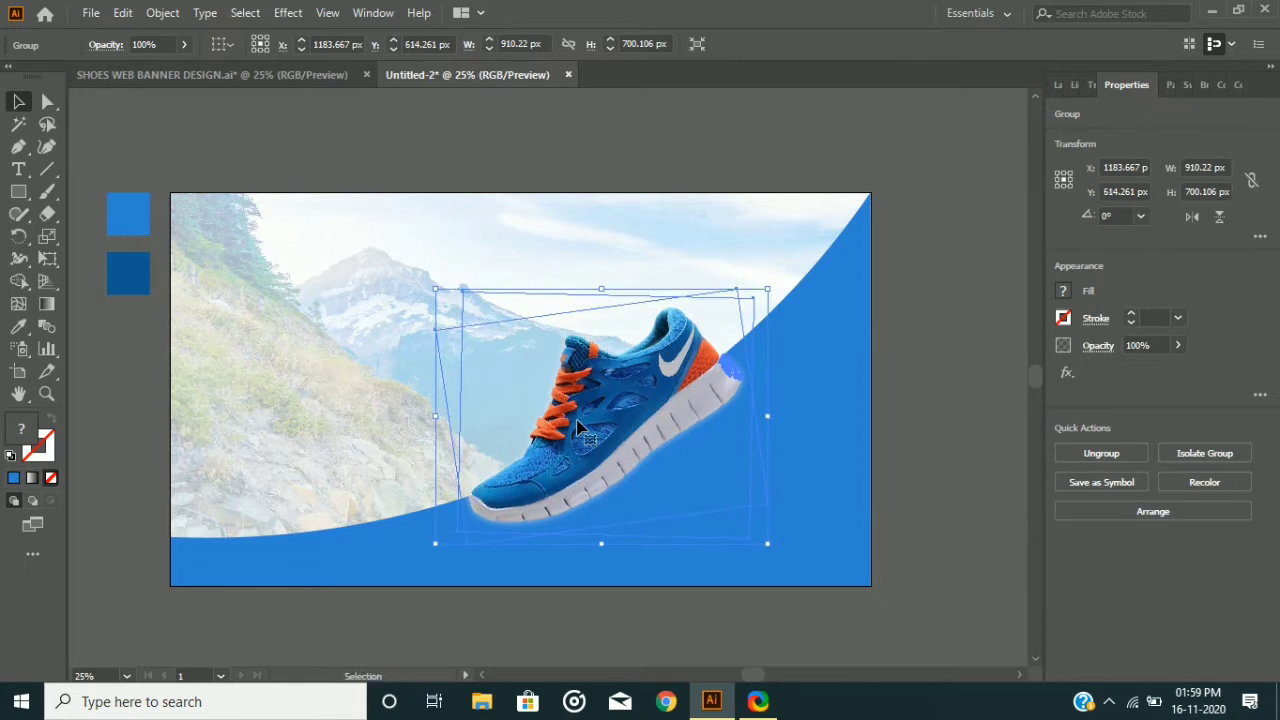
pyautogui.moveTo(434, 288); pyautogui.dragTo(425, 288)
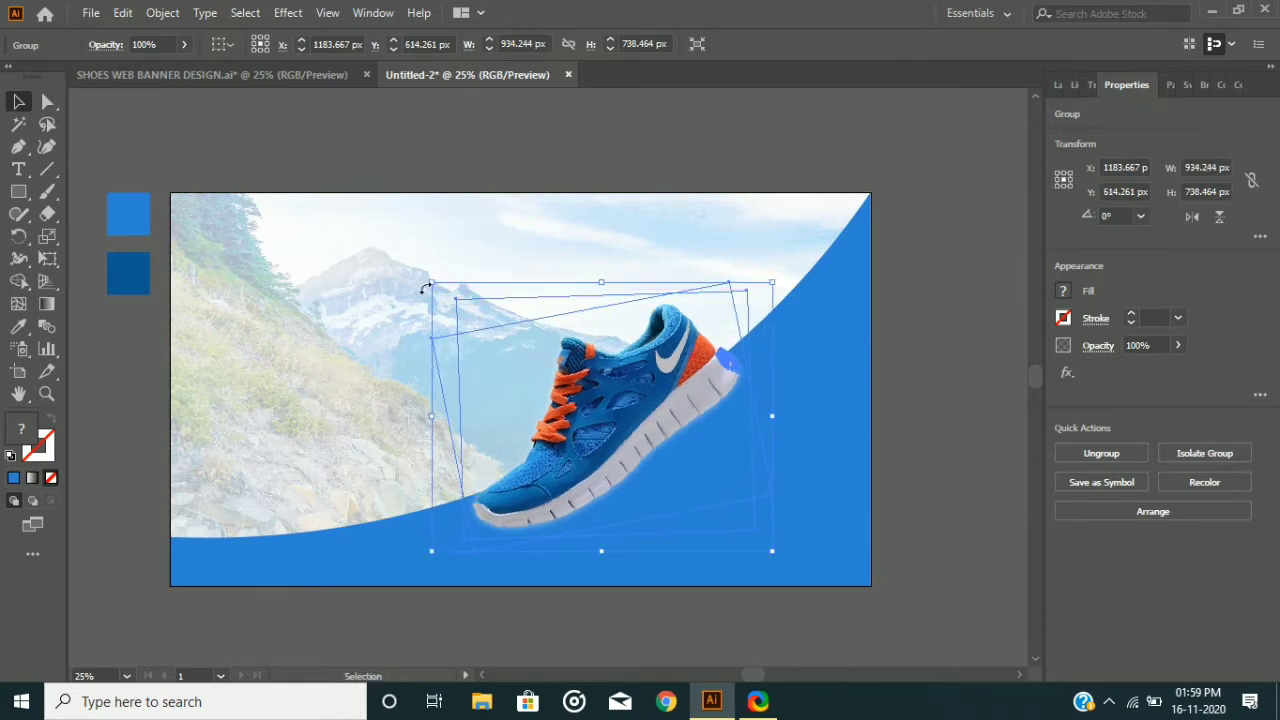
# Nudge the shoe up and left to about X 1164 px, Y 604 px and rotate it slightly to follow the curve
pyautogui.hotkey('shift', 'Up')
pyautogui.press('Up')
pyautogui.press('Up')
pyautogui.press('Up')
pyautogui.press('Up')
pyautogui.press('Up')
pyautogui.press('Up')
pyautogui.press('Up')
pyautogui.press('Up')
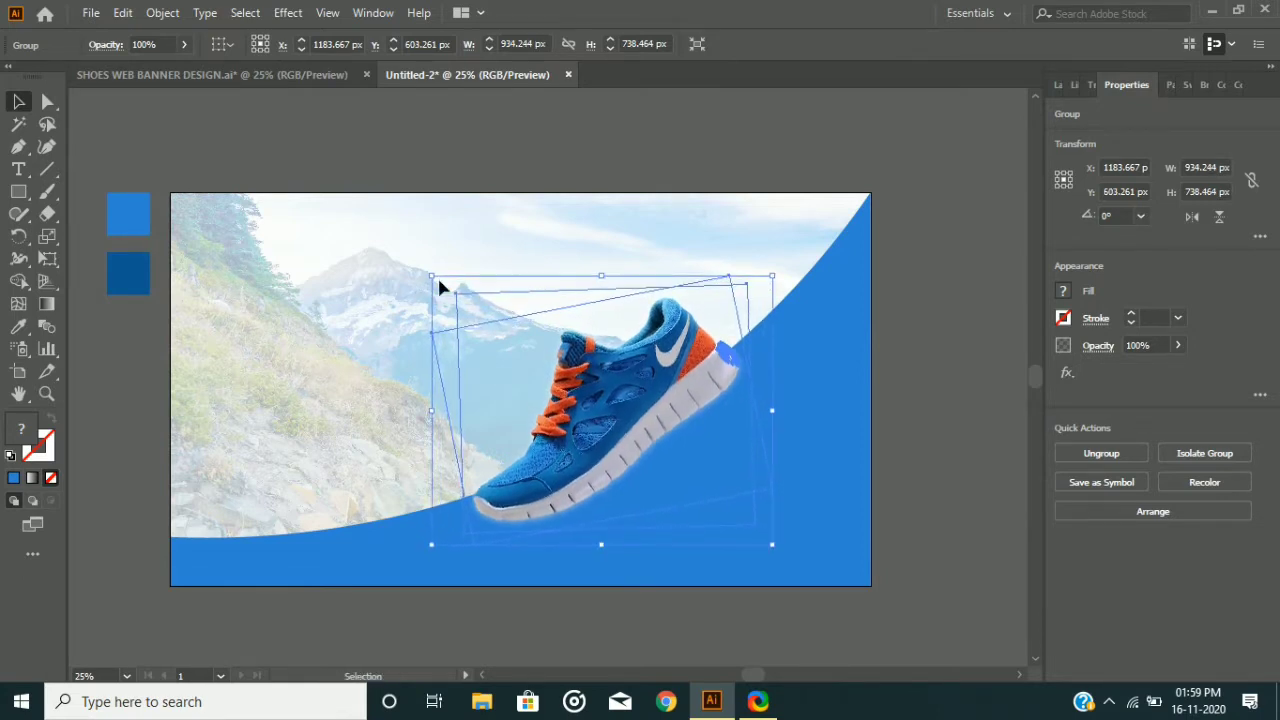
pyautogui.press('Up')
pyautogui.press('Up')
pyautogui.press('Up')
pyautogui.press('Up')
pyautogui.press('Up')
pyautogui.press('Up')
pyautogui.press('Up')
pyautogui.press('Up')
pyautogui.press('Up')
pyautogui.press('Up')
pyautogui.press('Up')
pyautogui.press('Up')
pyautogui.press('Up')
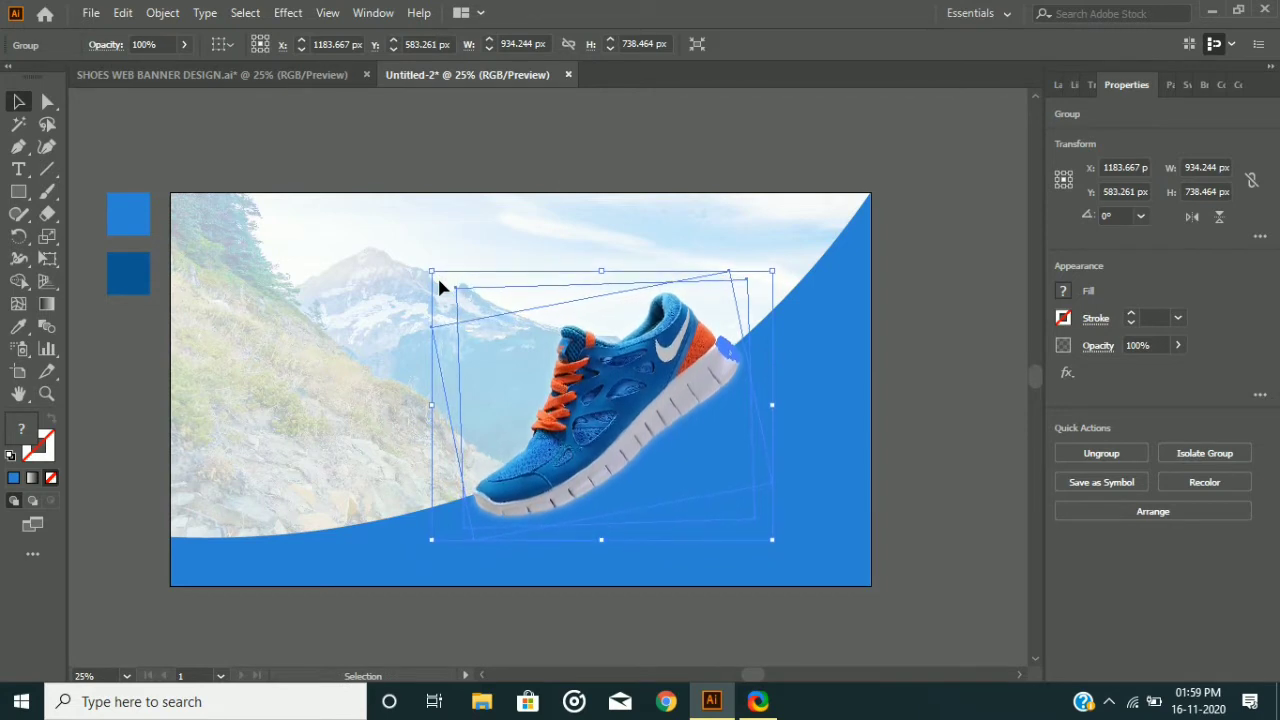
pyautogui.hotkey('shift', 'Left')
pyautogui.hotkey('shift', 'Left')
pyautogui.hotkey('shift', 'Down')
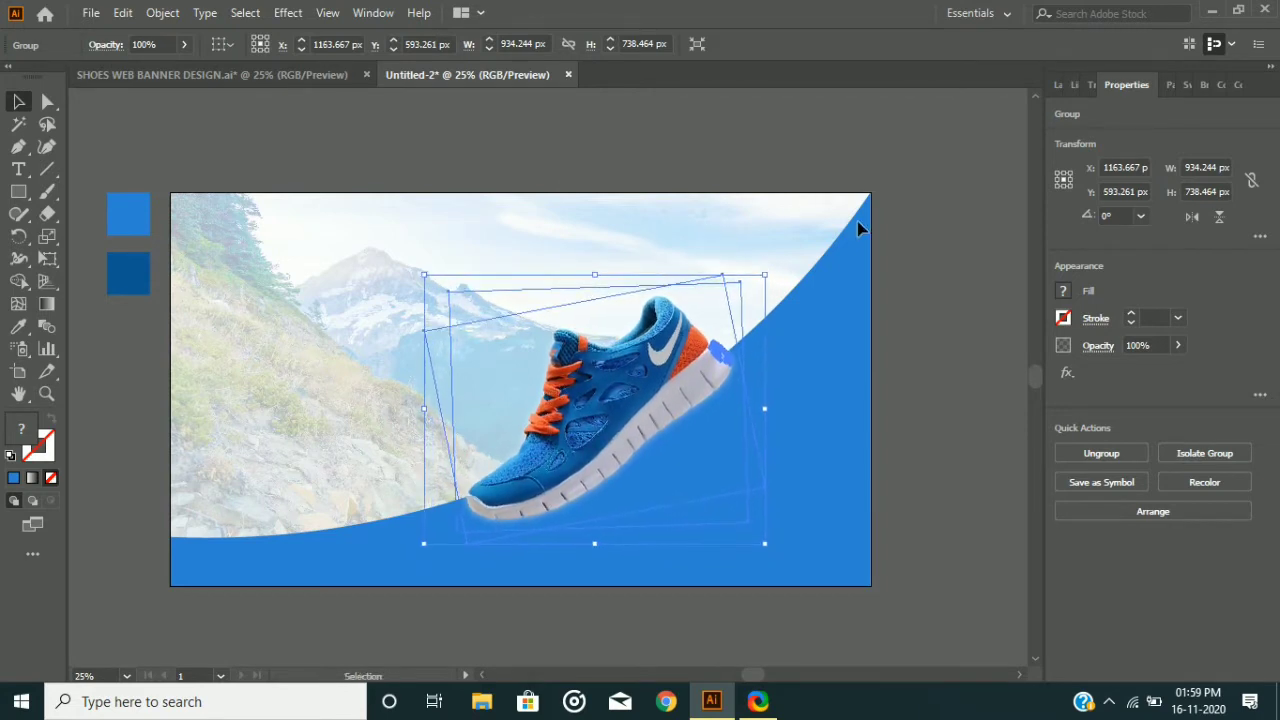
pyautogui.press('Down')
pyautogui.press('Down')
pyautogui.press('Down')
pyautogui.press('Down')
pyautogui.press('Down')
pyautogui.press('Down')
pyautogui.press('Down')
pyautogui.press('Down')
pyautogui.press('Down')
pyautogui.press('Down')
pyautogui.press('Down')
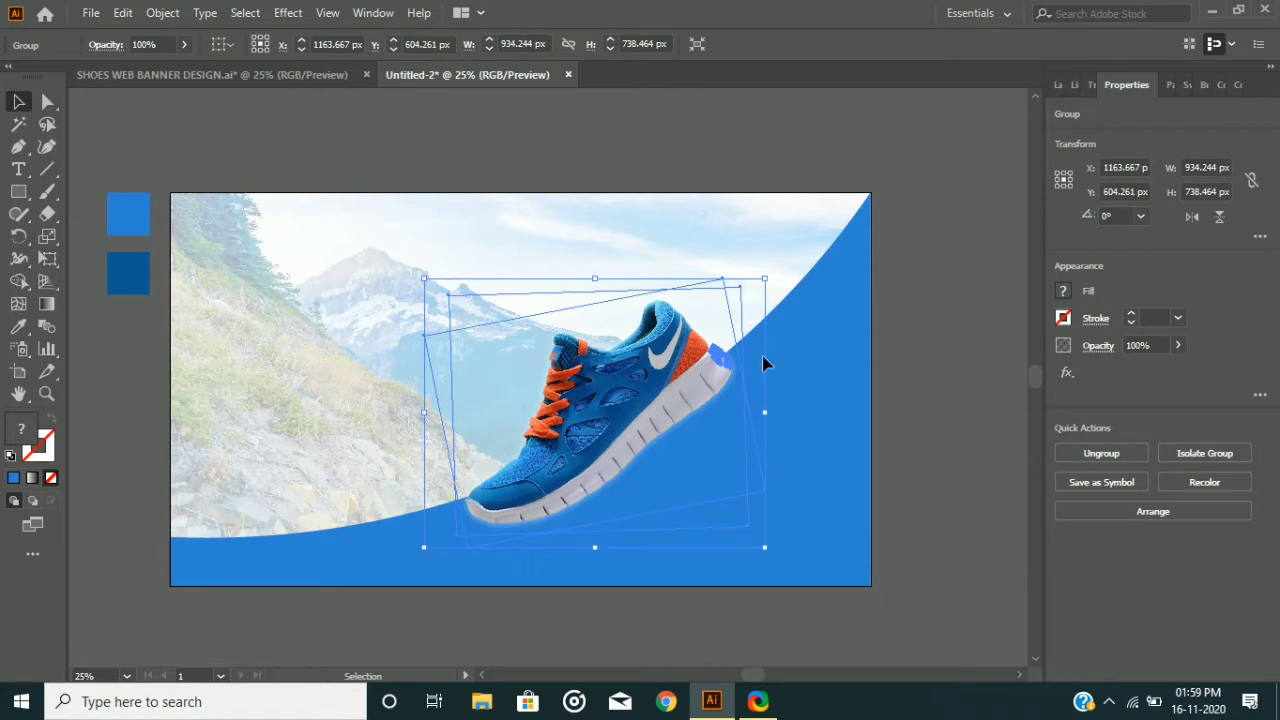
pyautogui.moveTo(768, 272); pyautogui.dragTo(768, 271)
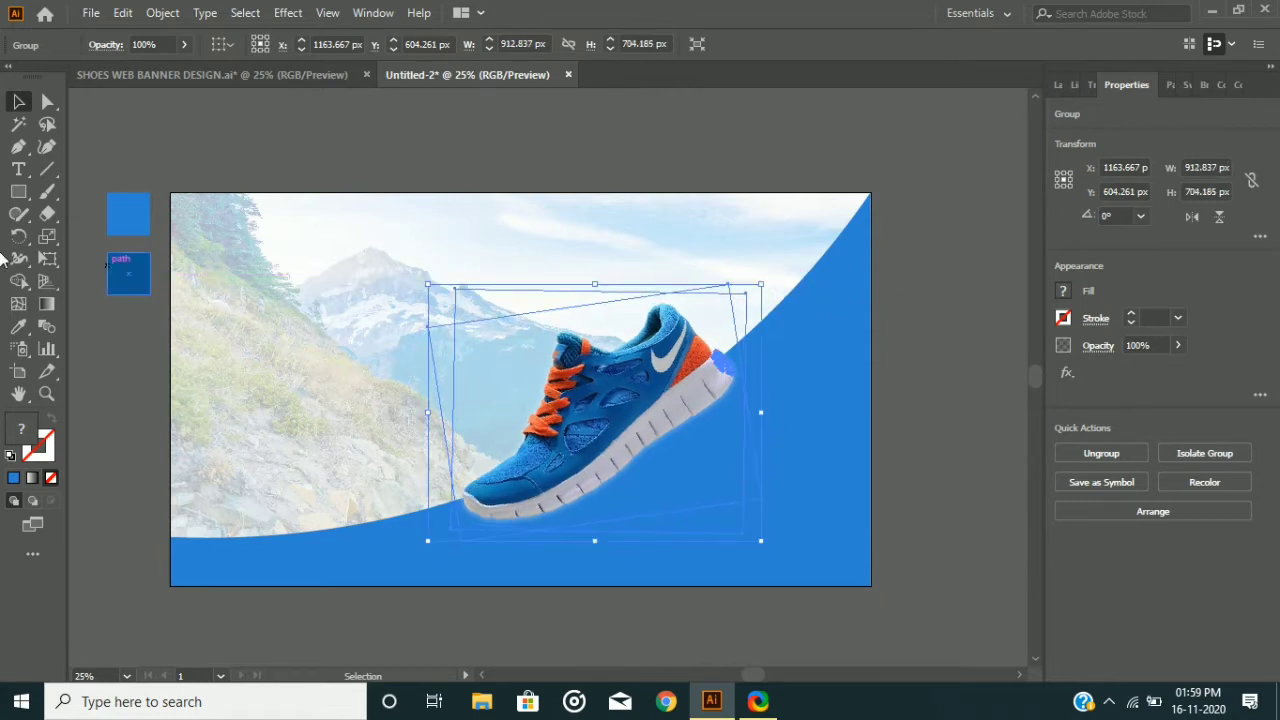
# Draw a circle about 622 px across over the shoe's upper half and fill it with white
pyautogui.moveTo(18, 191); pyautogui.dragTo(135, 233)
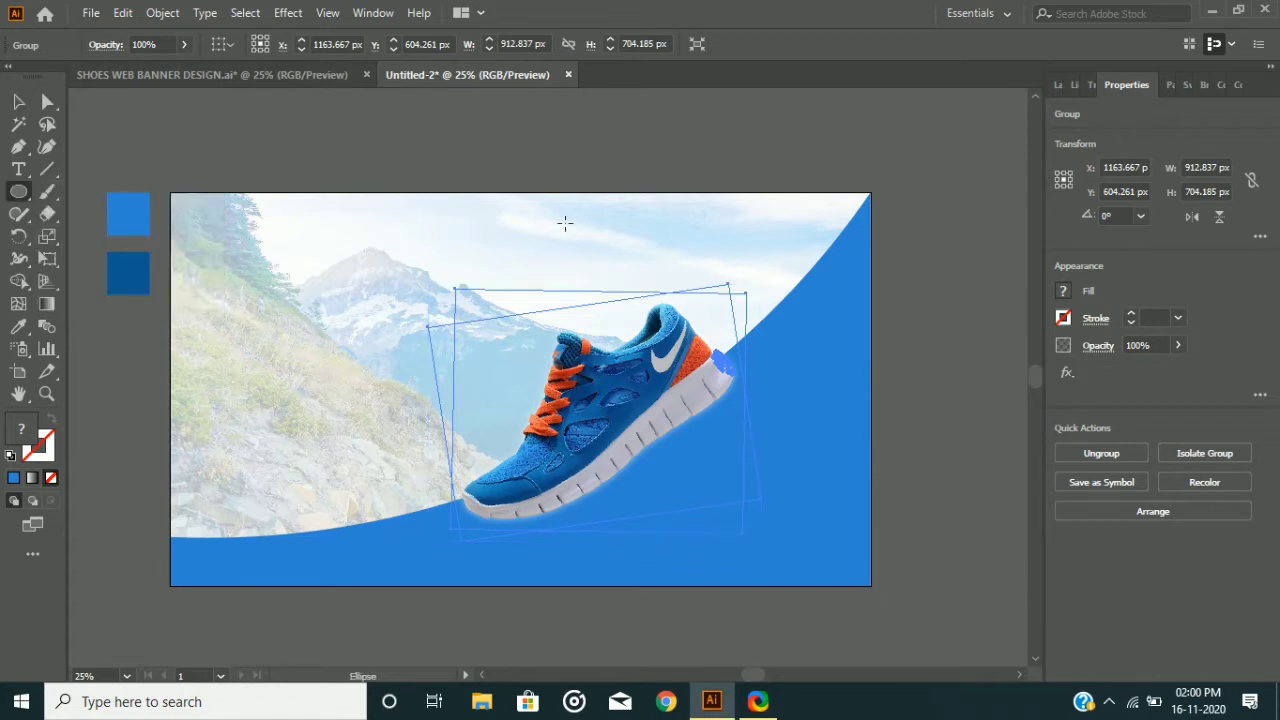
pyautogui.moveTo(564, 222); pyautogui.dragTo(695, 447)
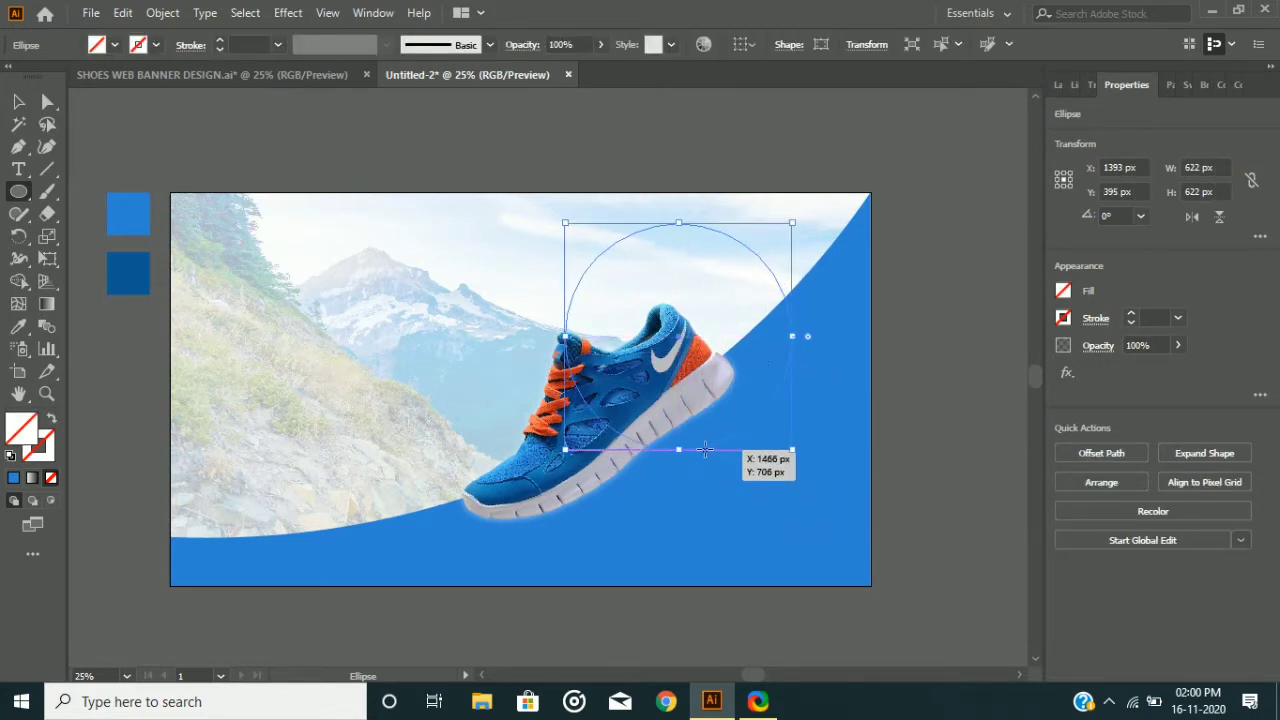
pyautogui.click(1063, 290)
pyautogui.click(886, 358)
# Send the white circle behind the shoe, keeping it in front of the blue curved shape and background photo
pyautogui.rightClick(633, 275)
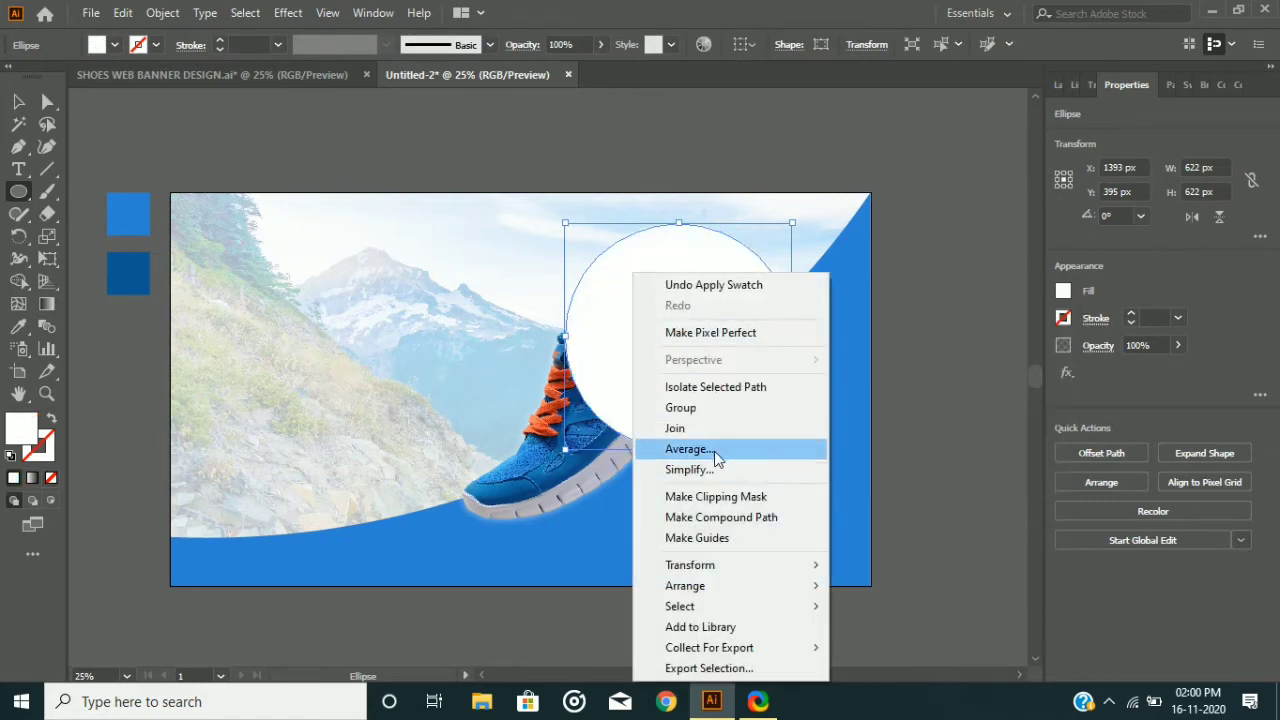
pyautogui.click(714, 452)
pyautogui.click(690, 410)
pyautogui.rightClick(693, 373)
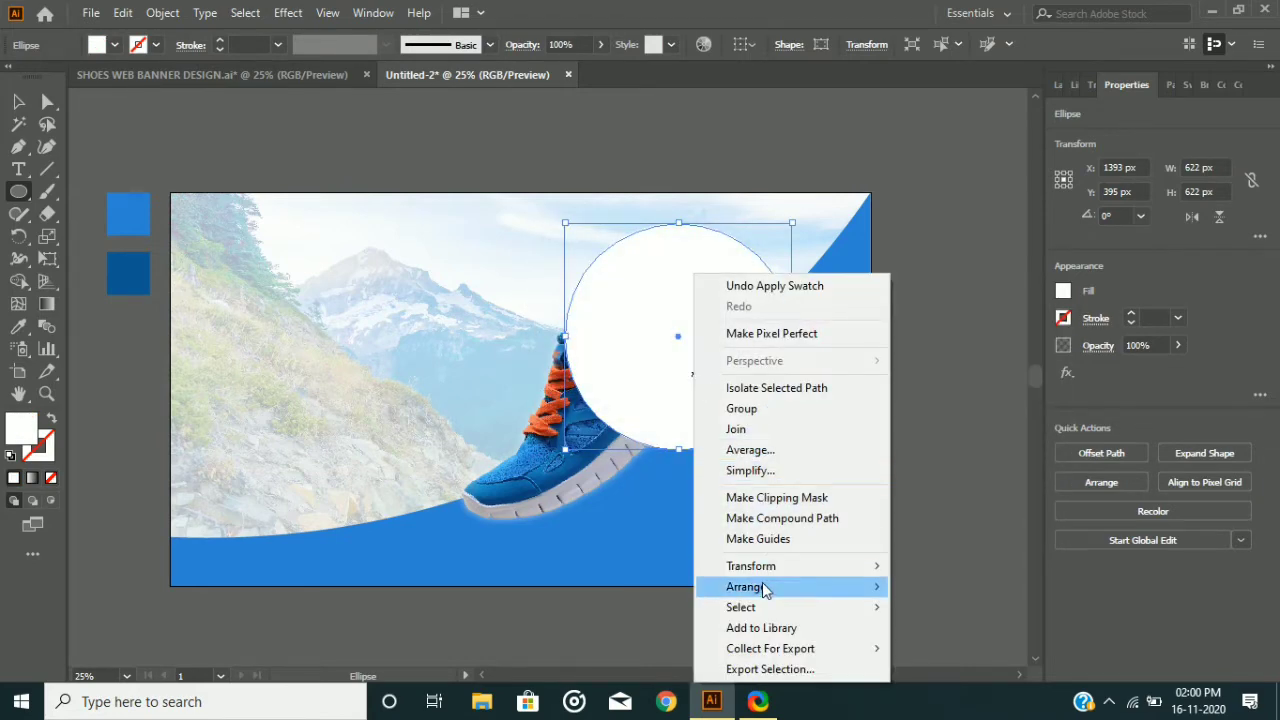
pyautogui.moveTo(723, 589)
pyautogui.click(1000, 622)
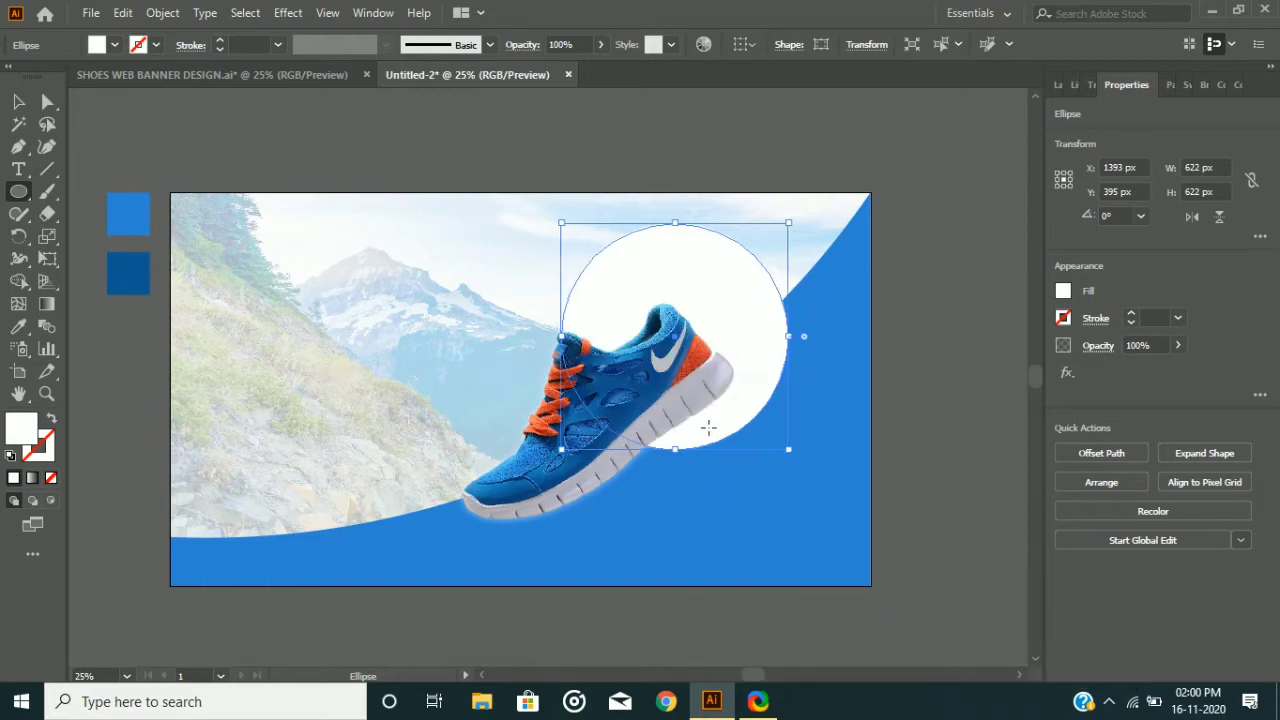
# Move the white circle down and left behind the shoe to about X 1262 px, Y 525 px
pyautogui.moveTo(730, 421); pyautogui.dragTo(708, 428)
pyautogui.hotkey('shift', 'Down')
pyautogui.hotkey('shift', 'Down')
pyautogui.hotkey('shift', 'Down')
pyautogui.hotkey('shift', 'Down')
pyautogui.hotkey('shift', 'Down')
pyautogui.hotkey('shift', 'Down')
pyautogui.hotkey('shift', 'Down')
pyautogui.hotkey('shift', 'Left')
pyautogui.hotkey('shift', 'Left')
pyautogui.hotkey('shift', 'Left')
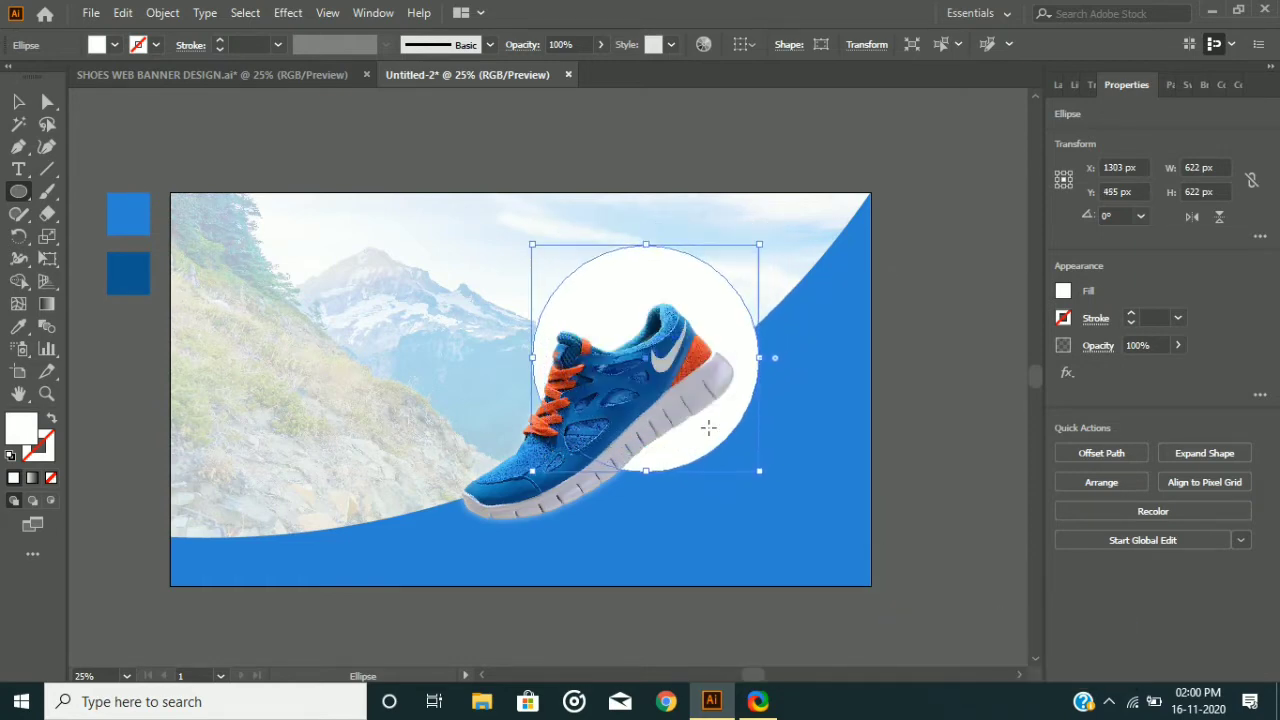
pyautogui.hotkey('shift', 'Left')
pyautogui.hotkey('shift', 'Left')
pyautogui.hotkey('shift', 'Left')
pyautogui.hotkey('shift', 'Left')
pyautogui.hotkey('shift', 'Left')
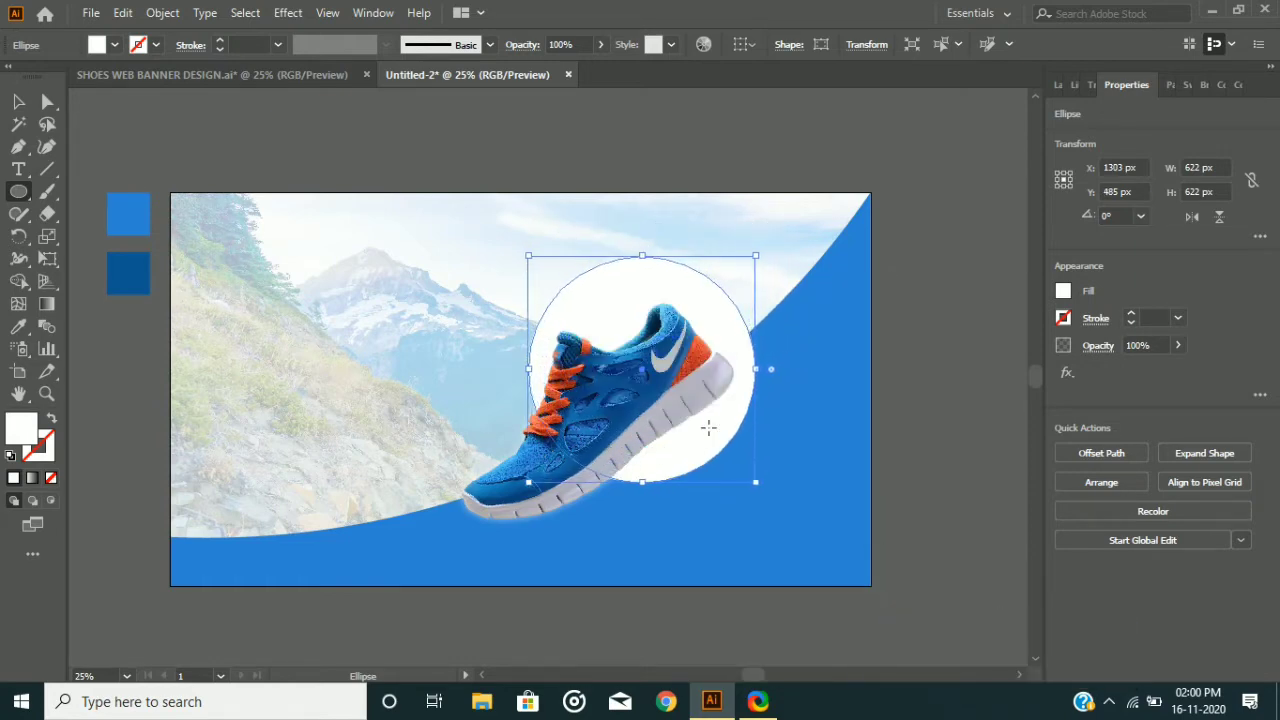
pyautogui.hotkey('shift', 'Down')
pyautogui.hotkey('shift', 'Down')
pyautogui.hotkey('shift', 'Down')
pyautogui.hotkey('shift', 'Down')
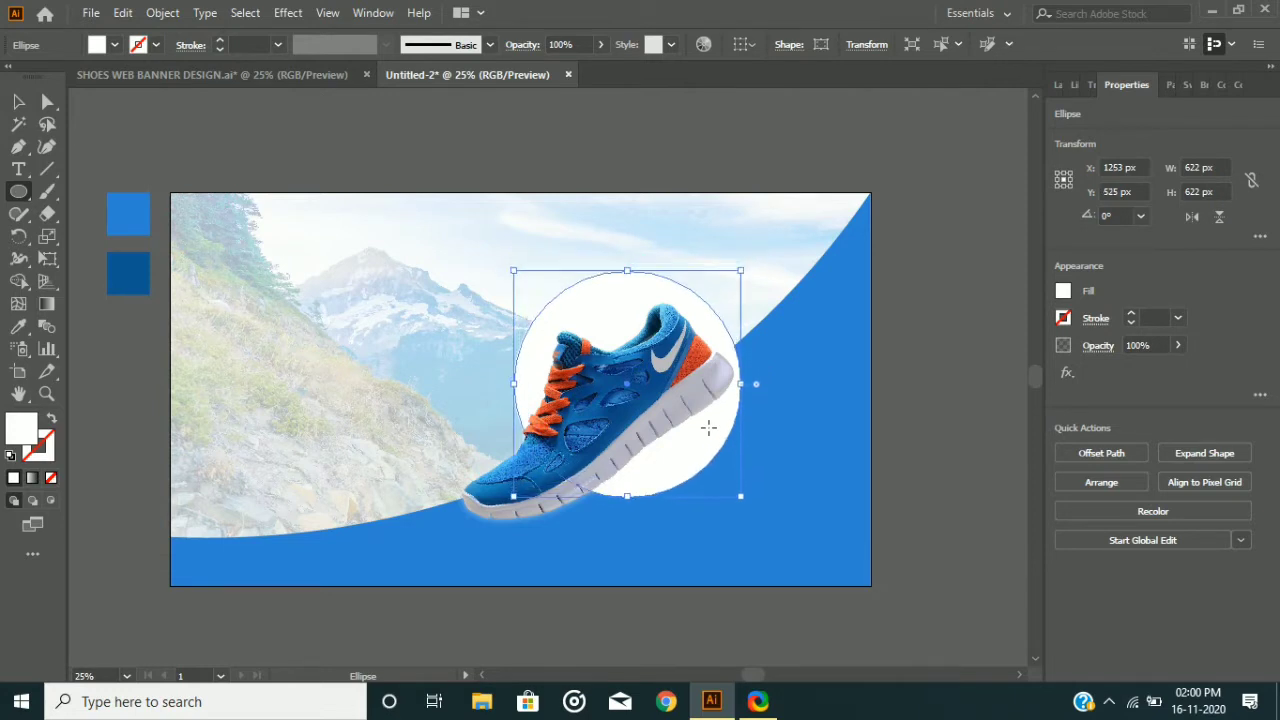
pyautogui.press('Right')
pyautogui.press('Right')
pyautogui.press('Right')
pyautogui.press('Right')
pyautogui.press('Right')
pyautogui.press('Right')
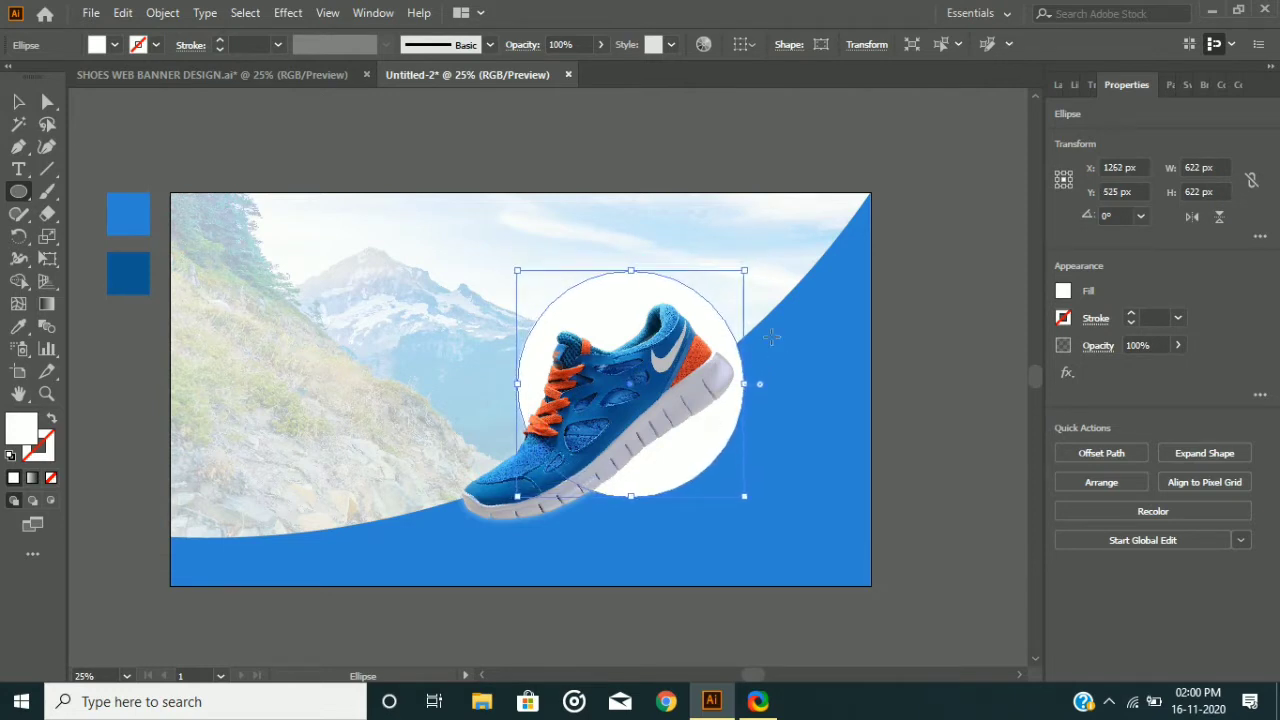
# Enlarge the white circle proportionally to about 673 px across and fine-tune its position to about X 1286.5 px, Y 501.5 px
pyautogui.moveTo(744, 269); pyautogui.dragTo(768, 260)
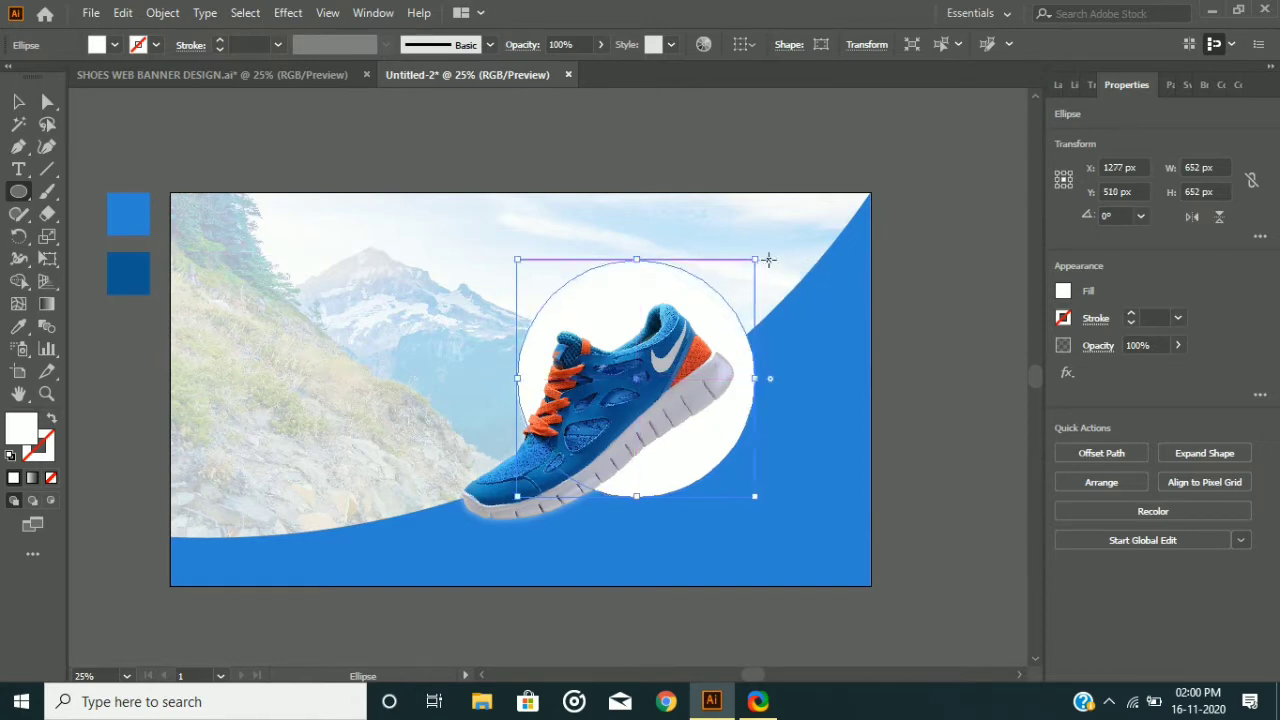
pyautogui.press('Right')
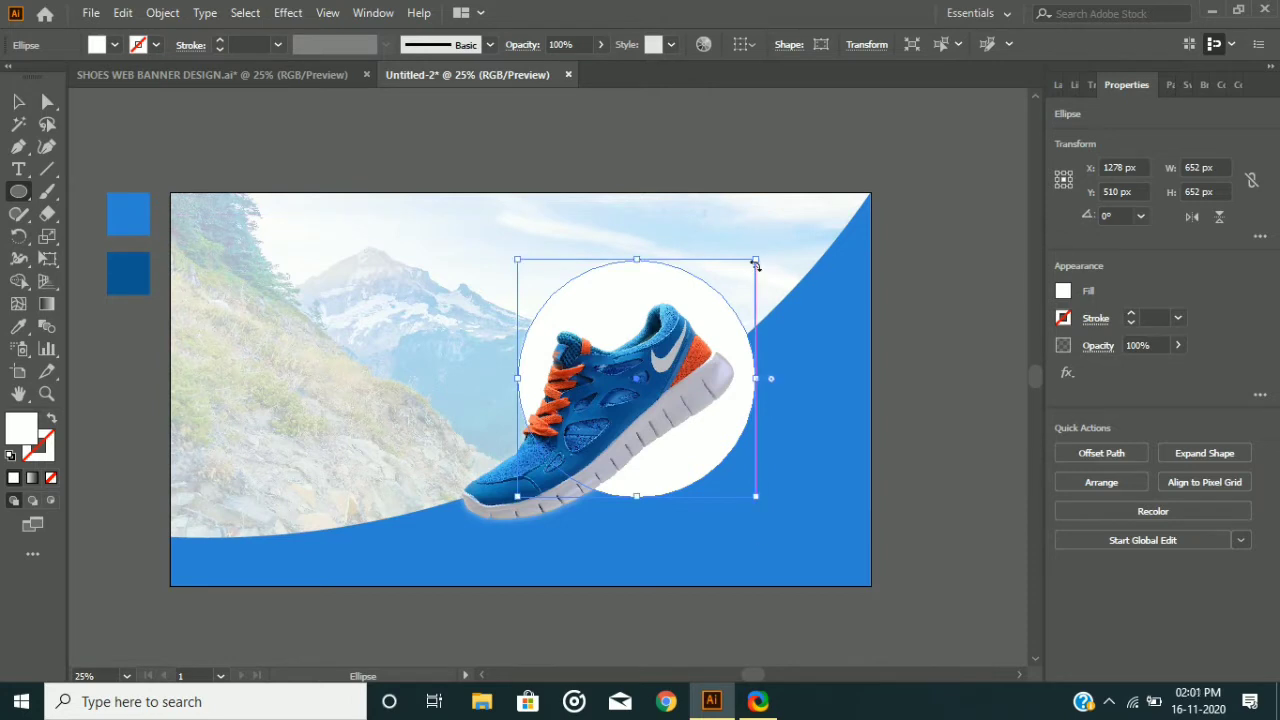
pyautogui.moveTo(755, 263); pyautogui.dragTo(763, 253)
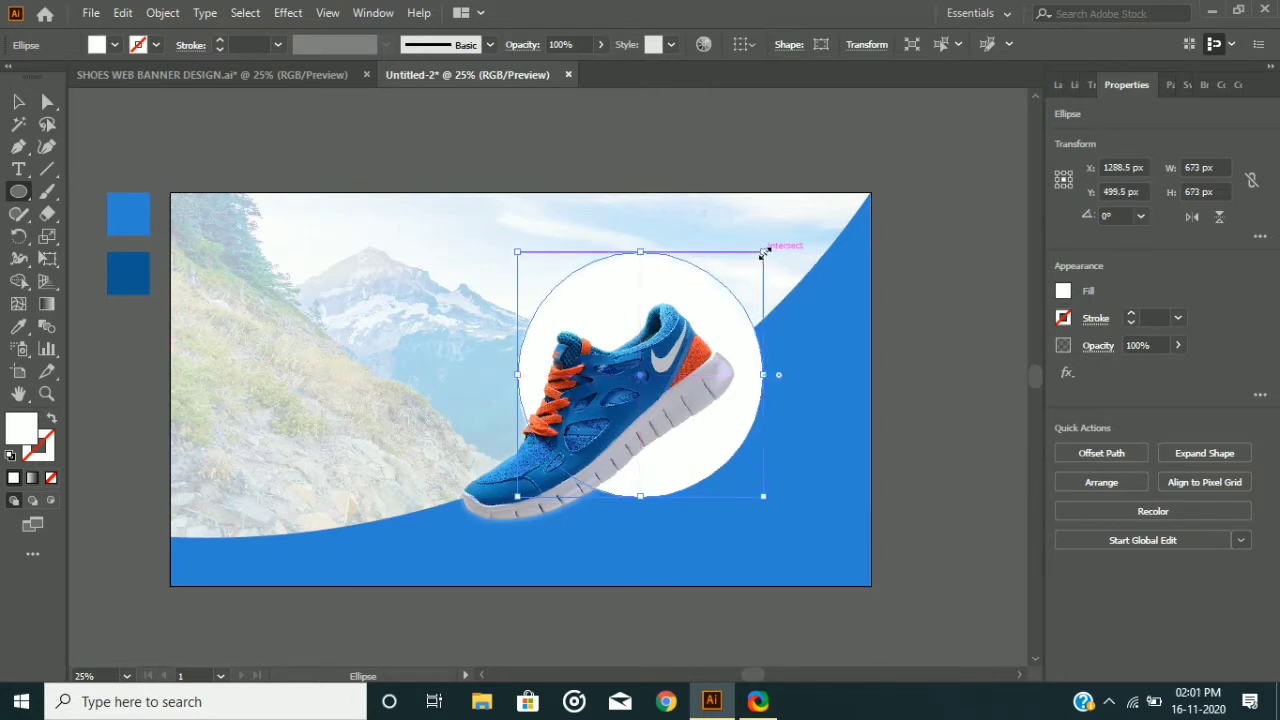
pyautogui.press('Right')
pyautogui.press('Right')
pyautogui.press('Down')
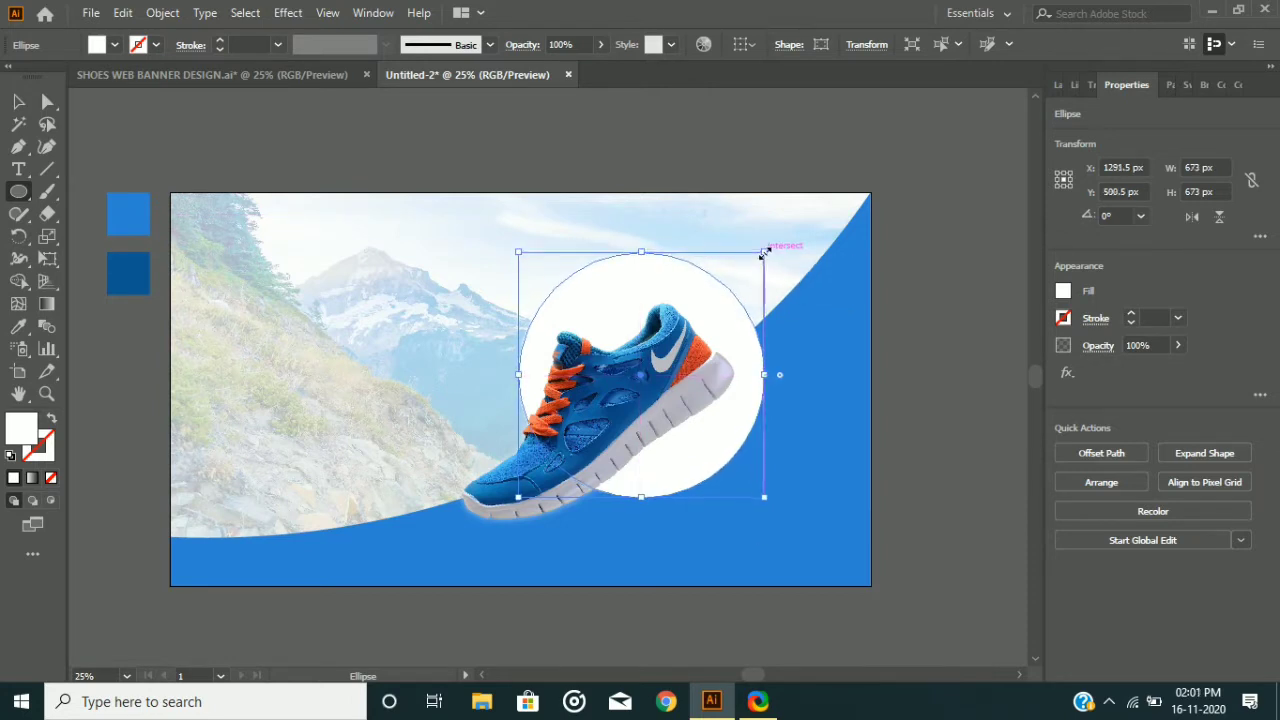
pyautogui.press('Left')
pyautogui.press('Left')
pyautogui.press('Left')
pyautogui.press('Left')
pyautogui.press('Left')
pyautogui.press('Down')
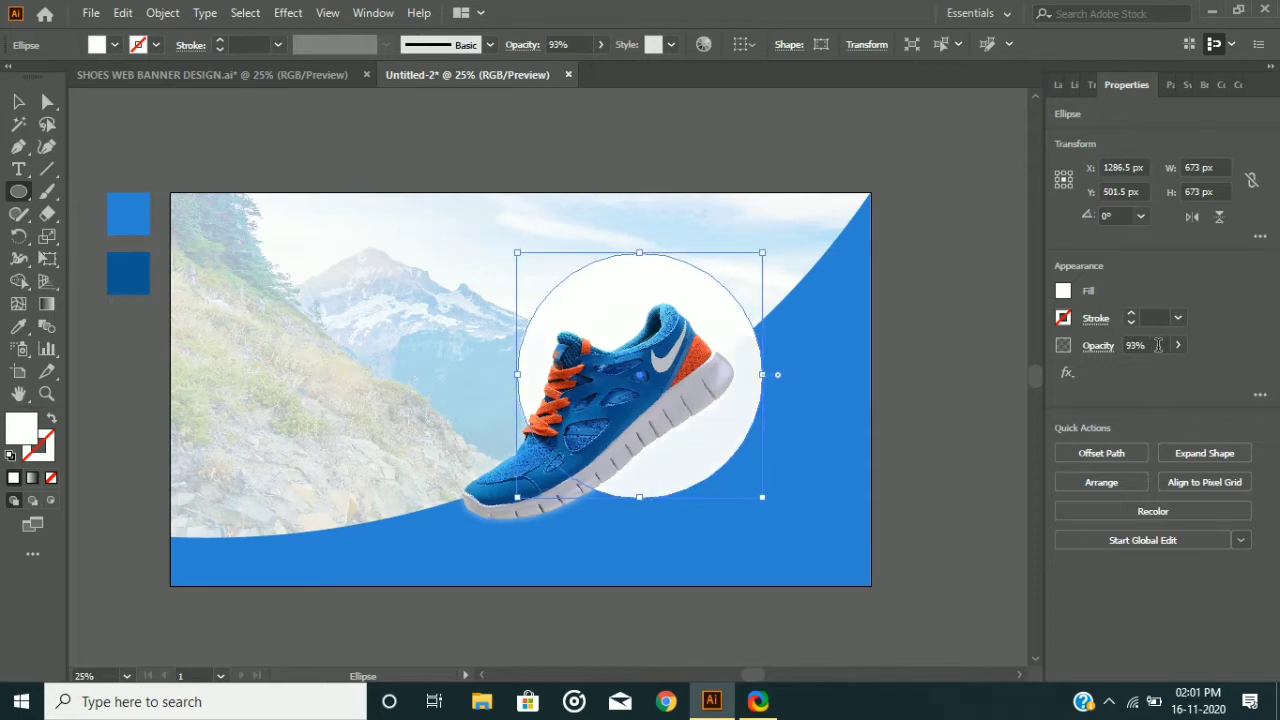
# Reduce the white circle's opacity to 60% and deselect it
pyautogui.scroll(-20, 1158, 345)
pyautogui.scroll(-7, 1158, 345)
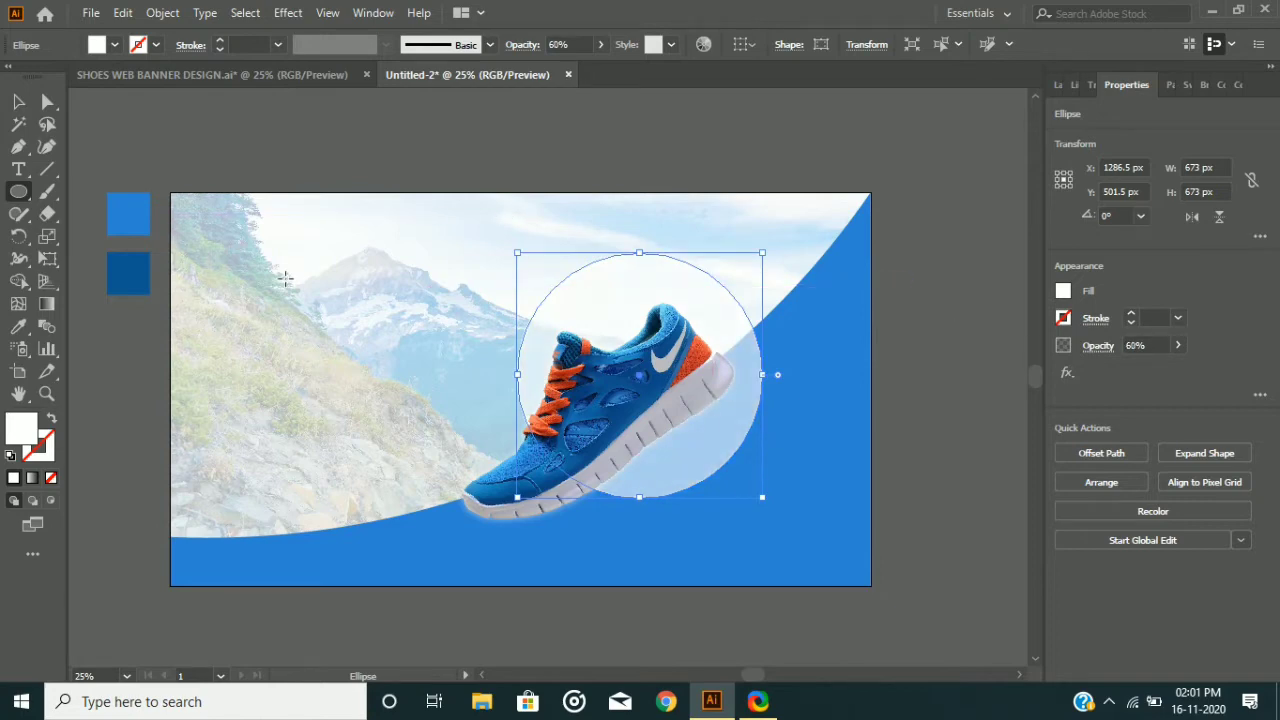
pyautogui.click(22, 101)
pyautogui.click(213, 108)
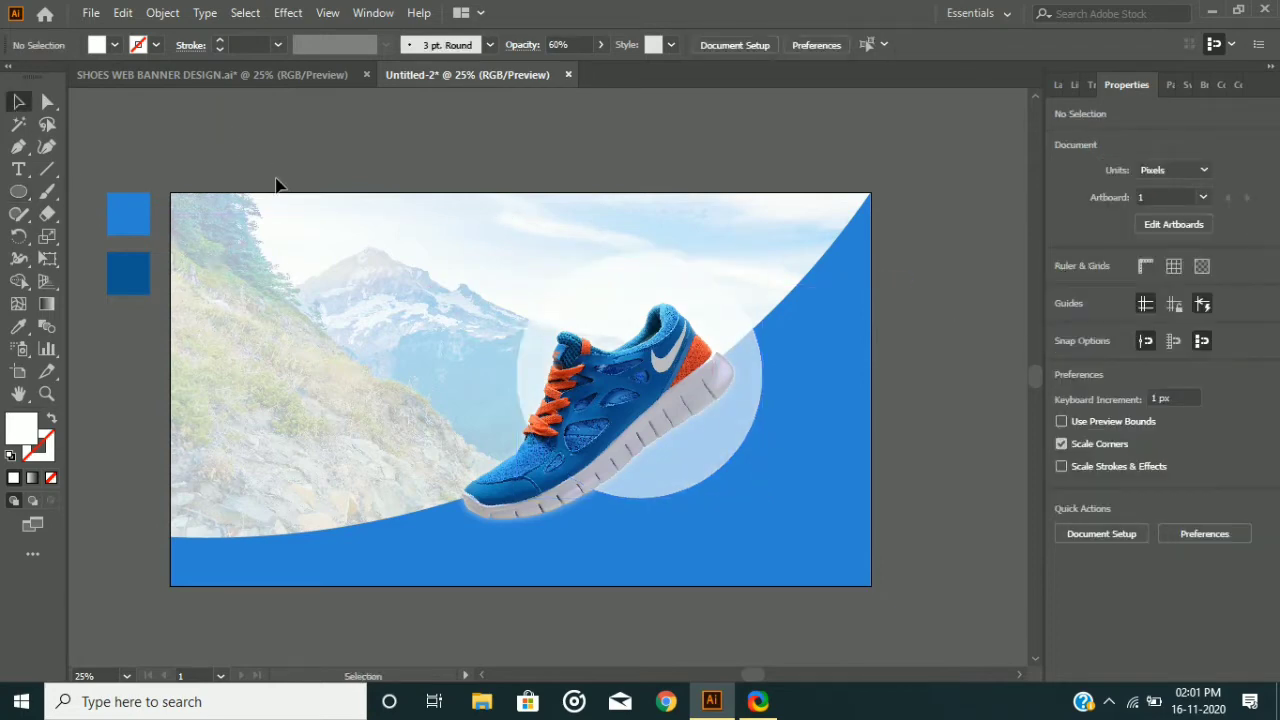
# Add the text "LOGO TEXT HERE" near the artboard's upper-left corner and enlarge it to 46 pt
pyautogui.click(18, 169)
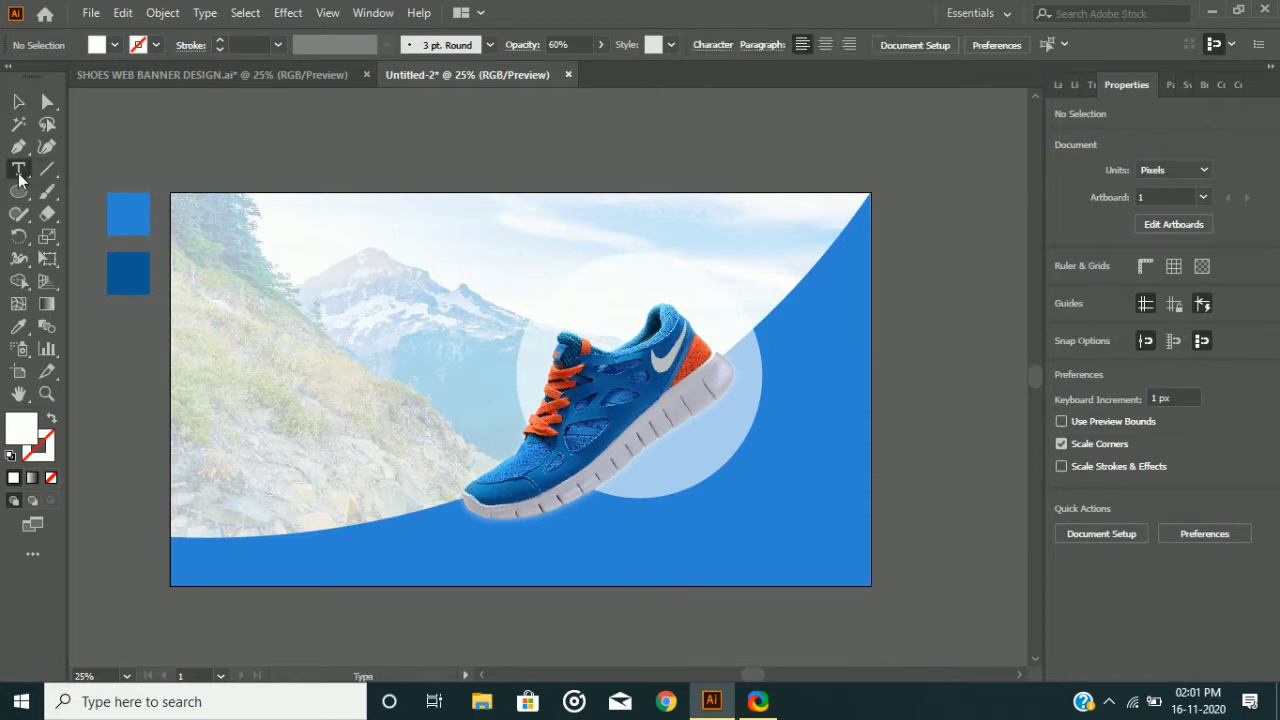
pyautogui.click(211, 219)
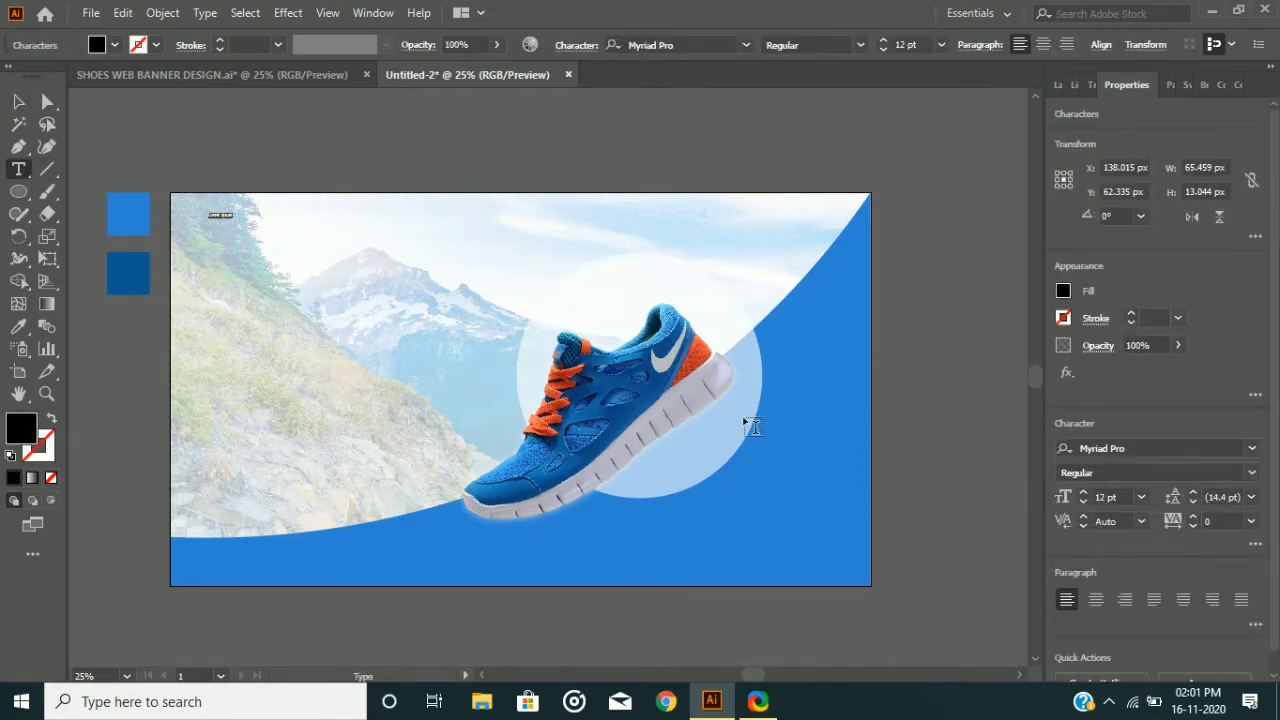
pyautogui.click(1083, 494)
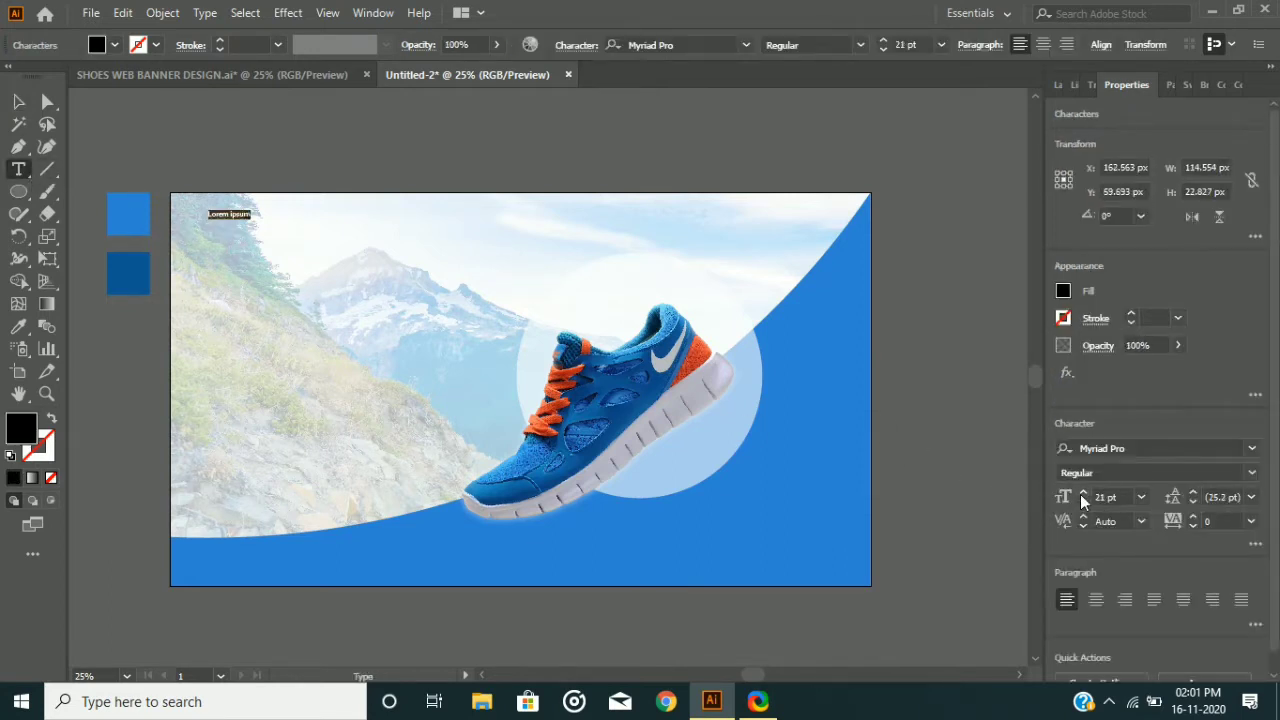
pyautogui.write('LOGO TEXT HERE')
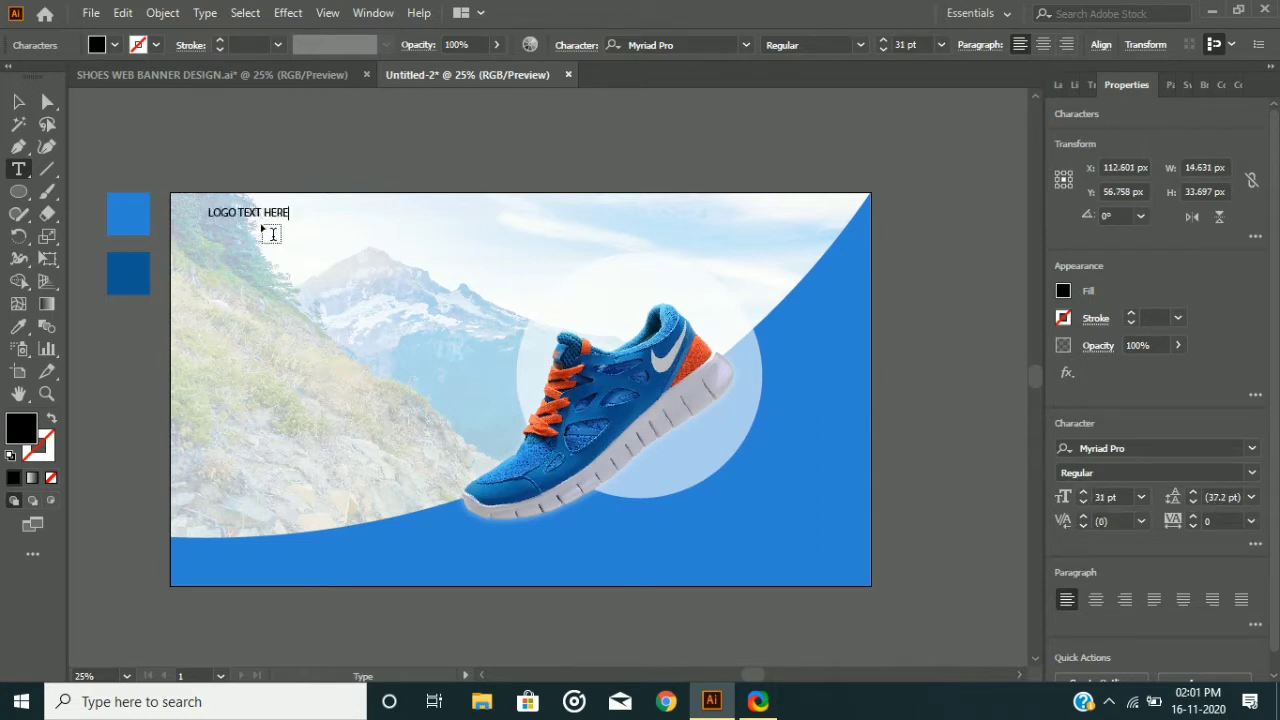
pyautogui.click(18, 101)
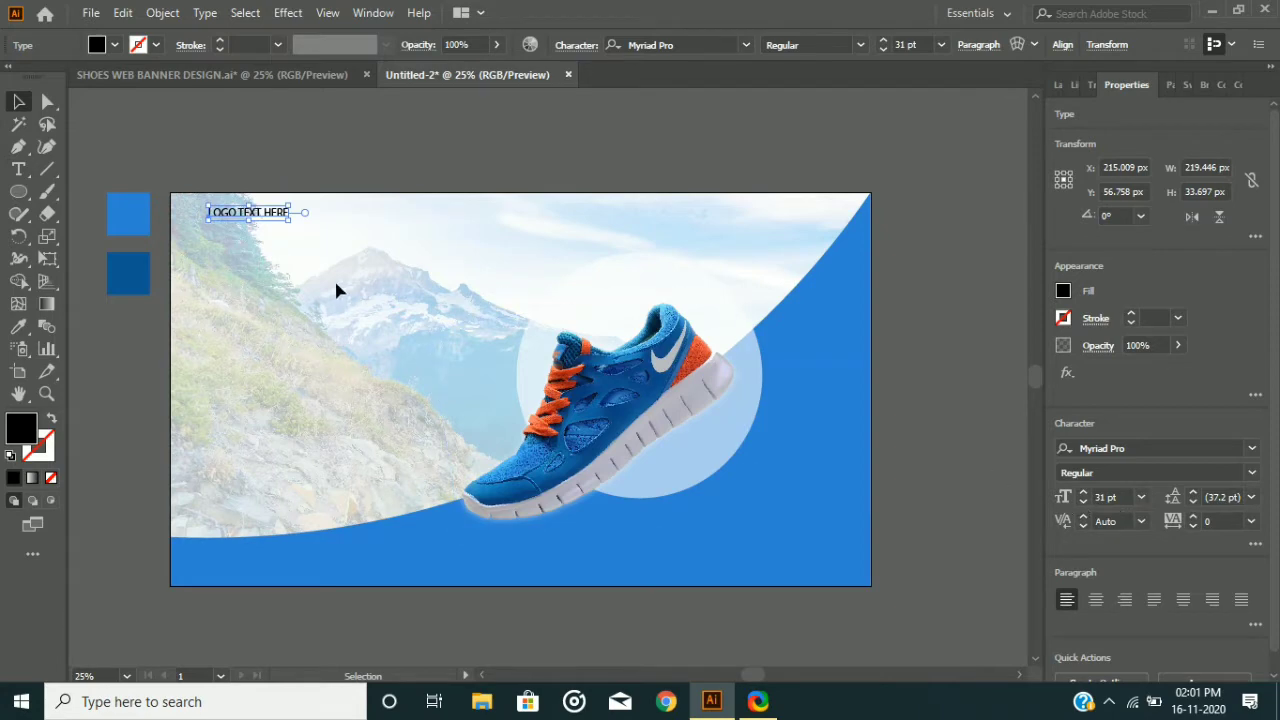
pyautogui.click(1083, 494)
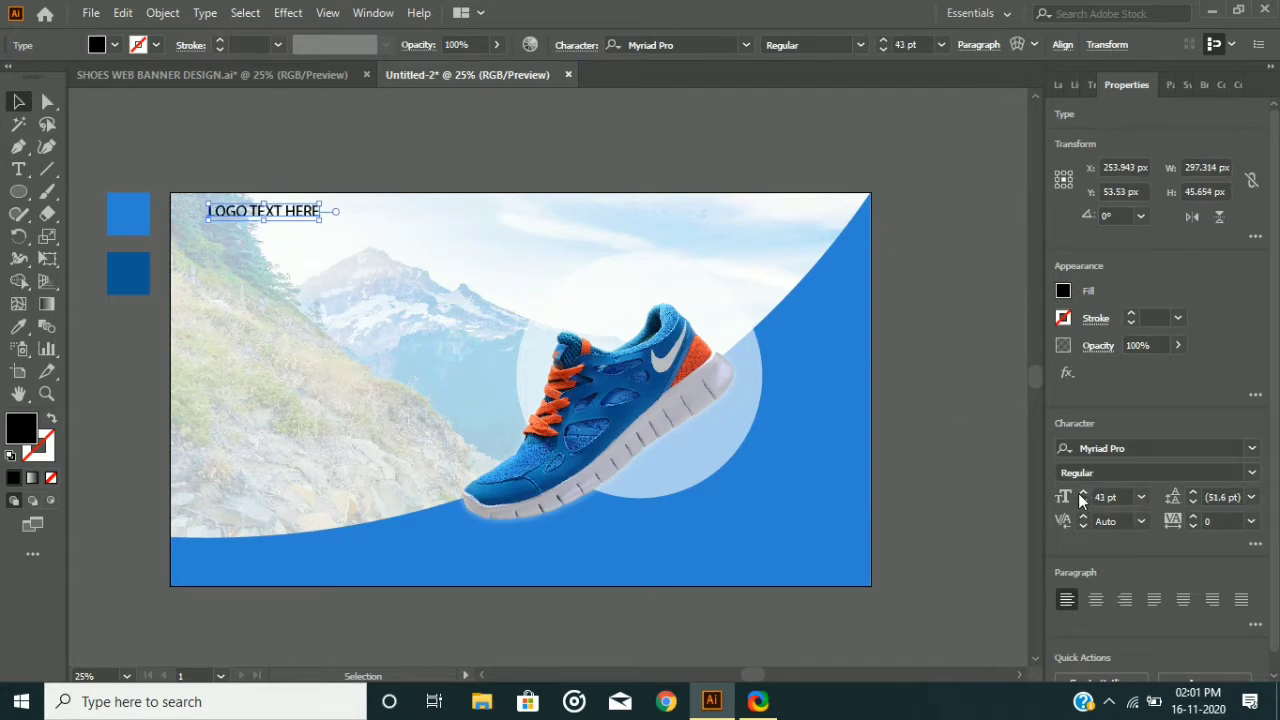
pyautogui.click(1084, 496)
pyautogui.click(1084, 496)
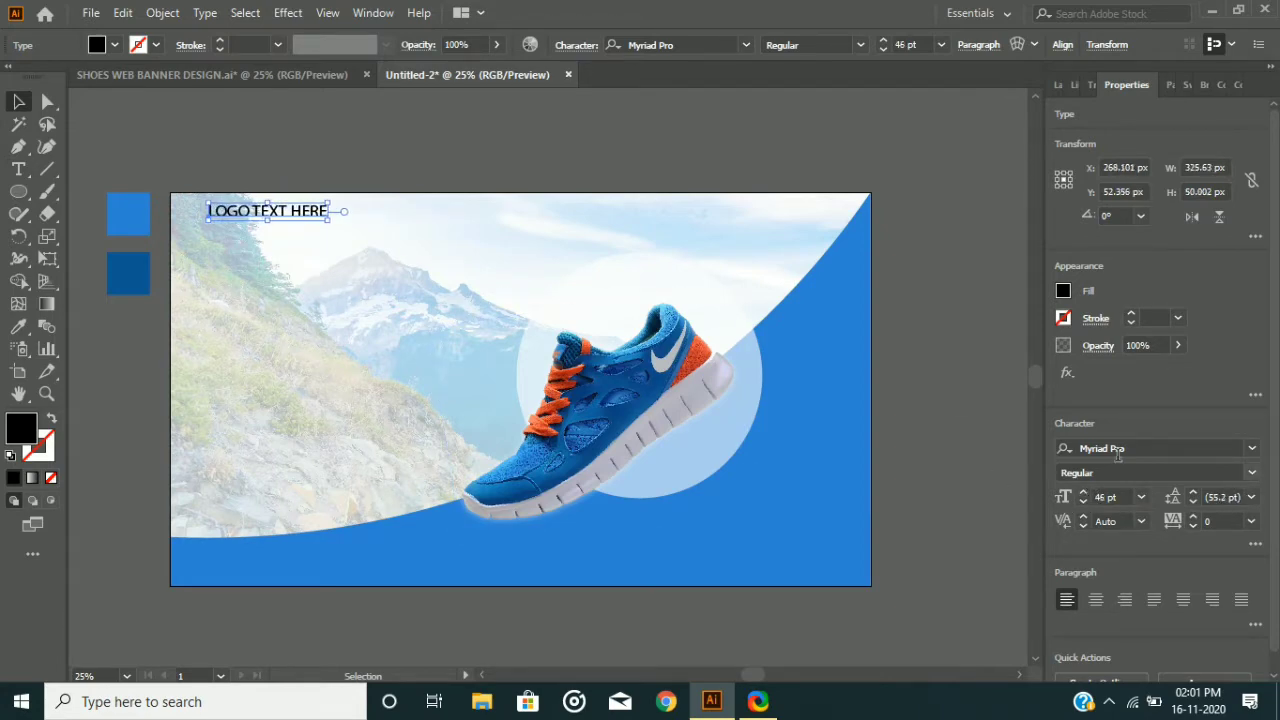
# Change the logo text's font to Agency FB and set its size to 44 pt
pyautogui.click(1254, 449)
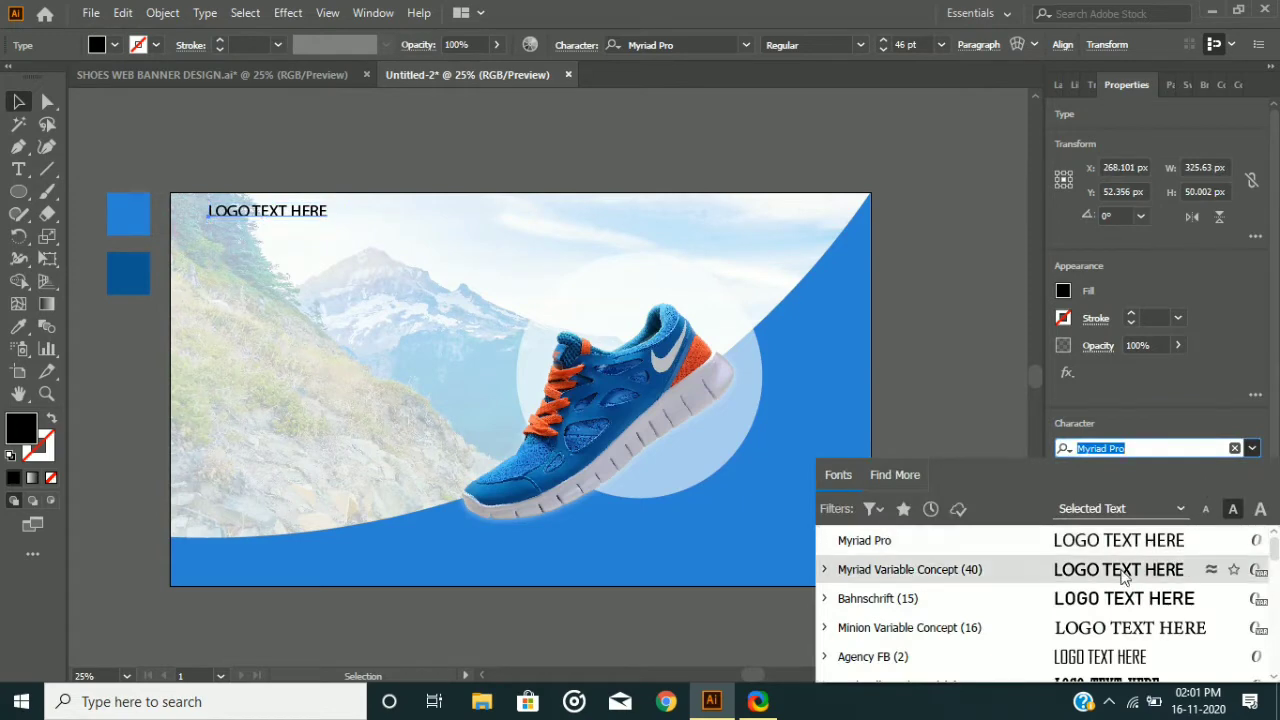
pyautogui.click(990, 628)
pyautogui.click(1251, 449)
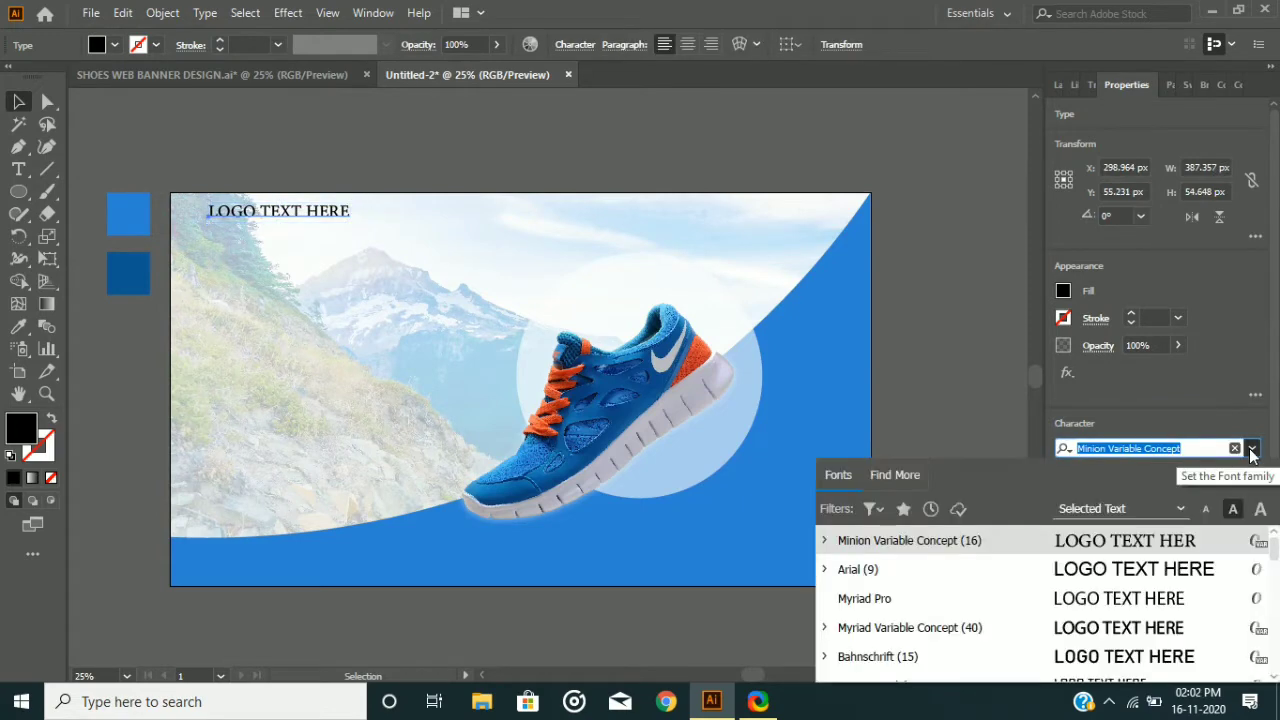
pyautogui.press('Down')
pyautogui.press('Down')
pyautogui.press('Down')
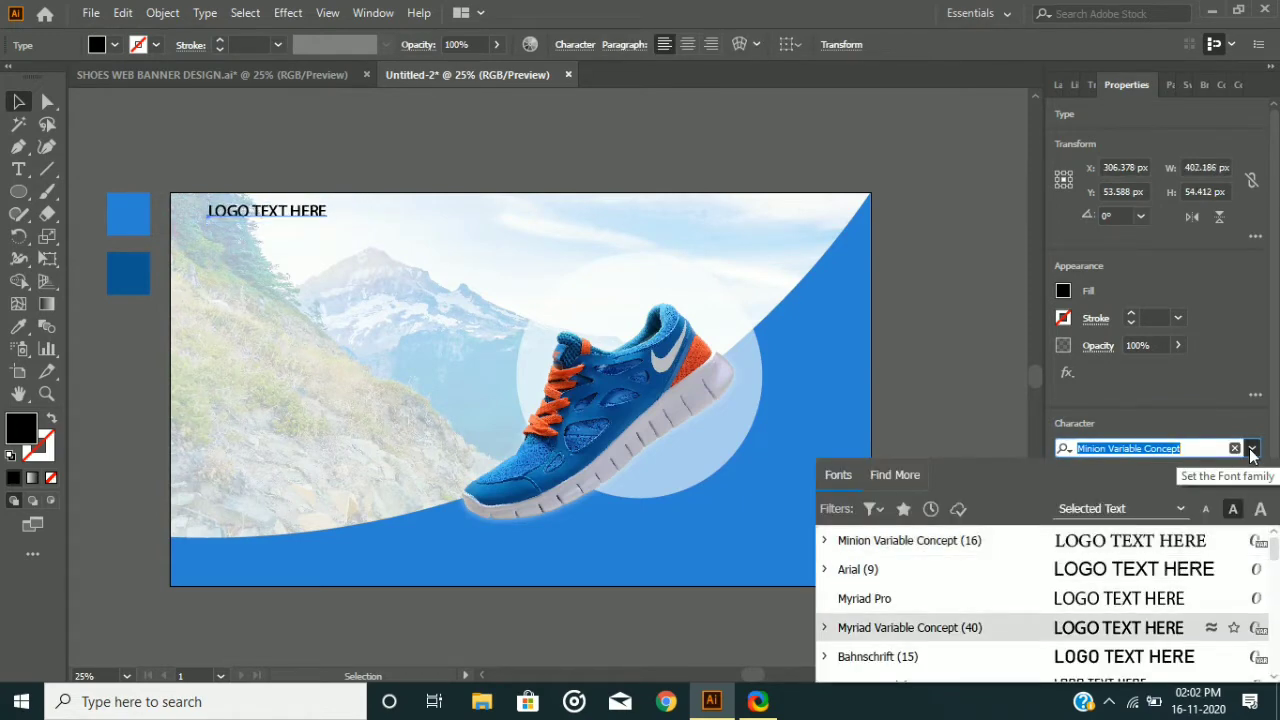
pyautogui.press('Down')
pyautogui.press('Down')
pyautogui.press('Return')
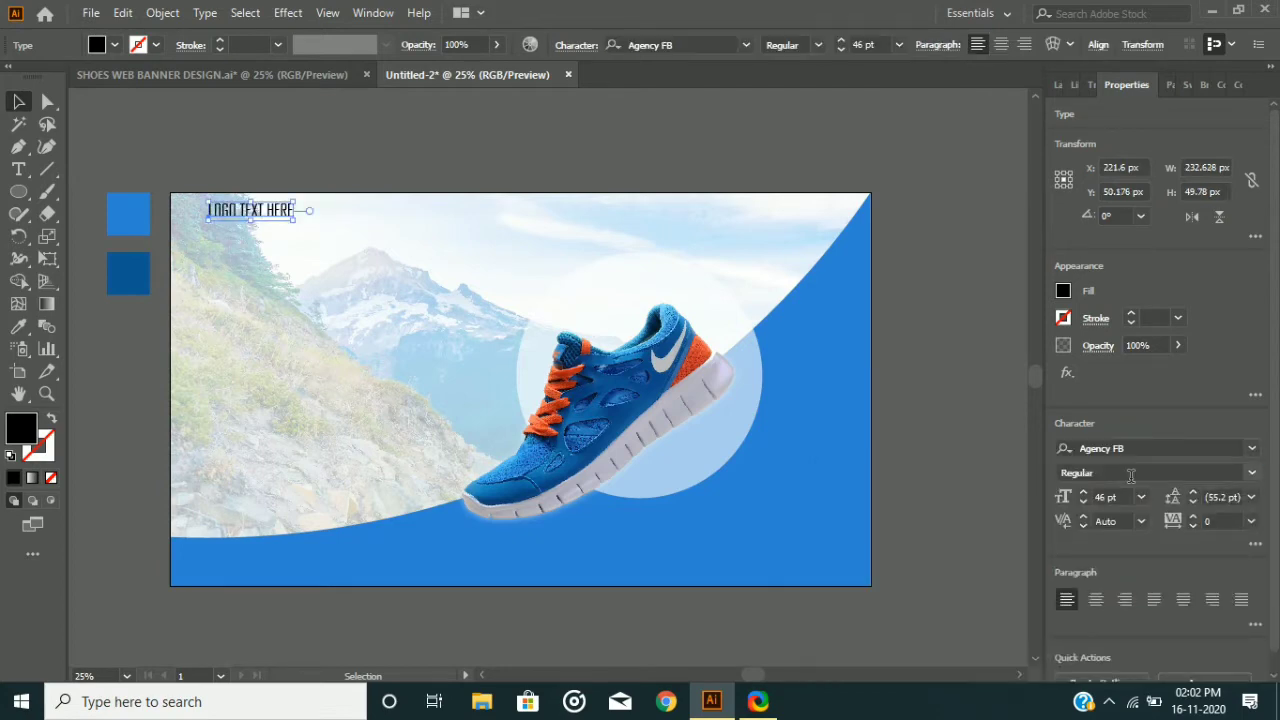
pyautogui.click(1082, 503)
pyautogui.click(1082, 503)
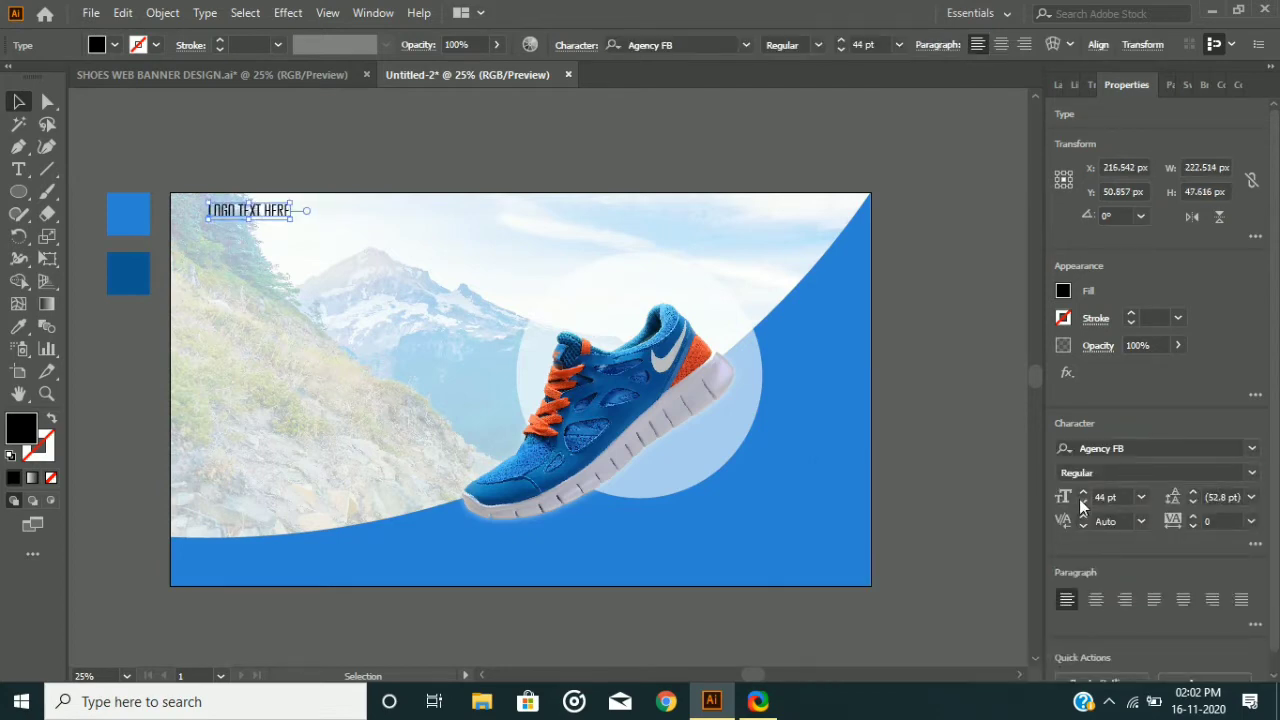
# Nudge the logo text closer to the artboard's upper-left corner, to about X 136 px, Y 44 px
pyautogui.hotkey('shift', 'Left')
pyautogui.hotkey('shift', 'Left')
pyautogui.hotkey('shift', 'Left')
pyautogui.hotkey('shift', 'Left')
pyautogui.hotkey('shift', 'Left')
pyautogui.hotkey('shift', 'Left')
pyautogui.hotkey('shift', 'Left')
pyautogui.hotkey('shift', 'Left')
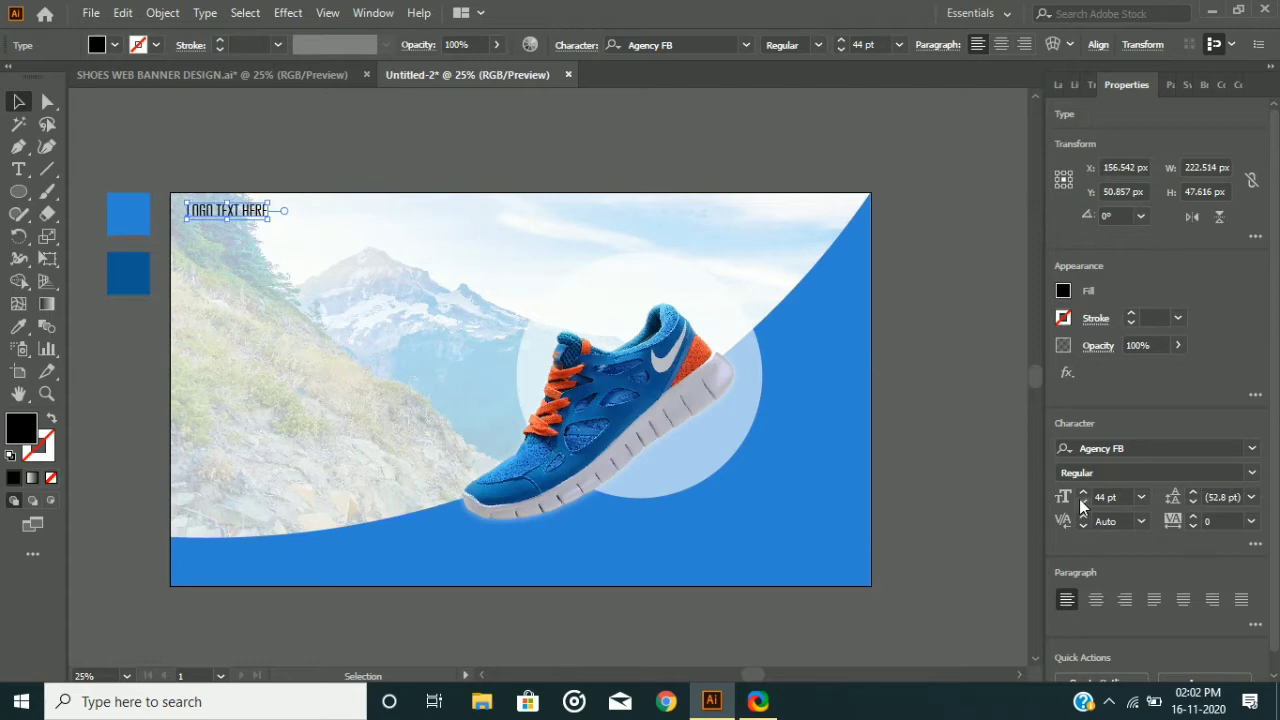
pyautogui.press('Up')
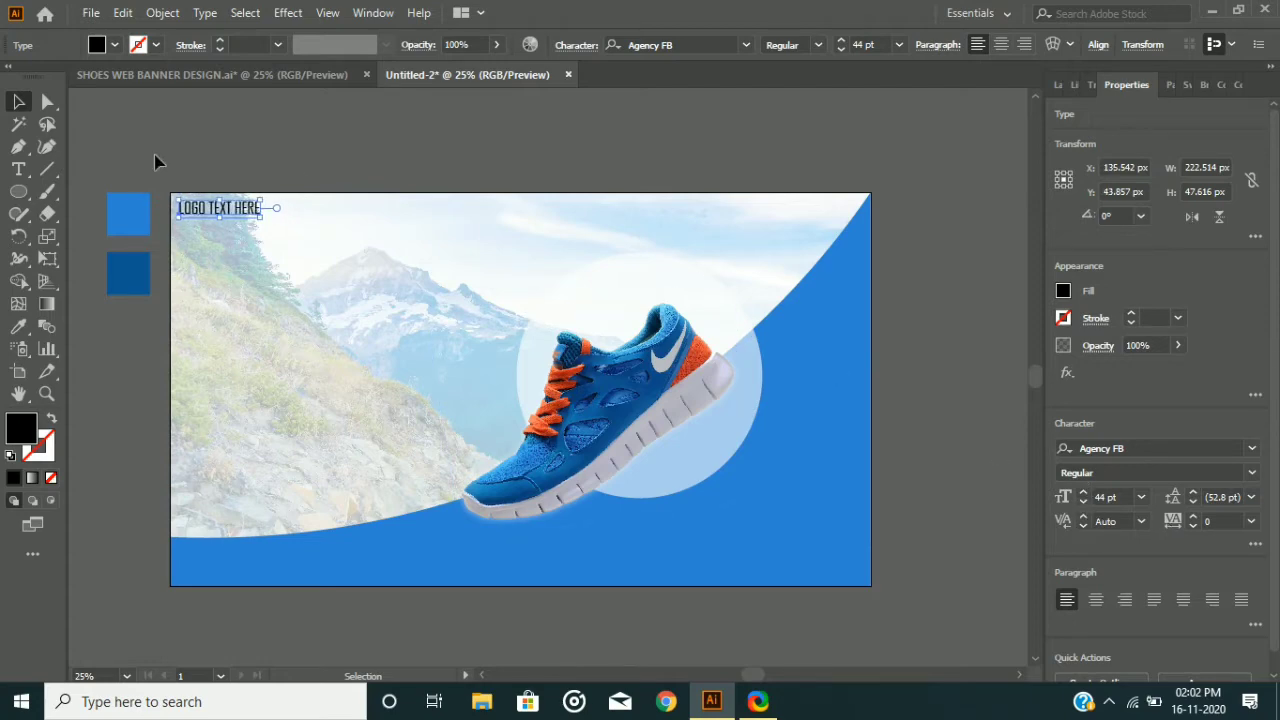
# Add the text "HOME" near the middle of the artboard's upper edge and set its font to Minion Variable Concept
pyautogui.click(22, 171)
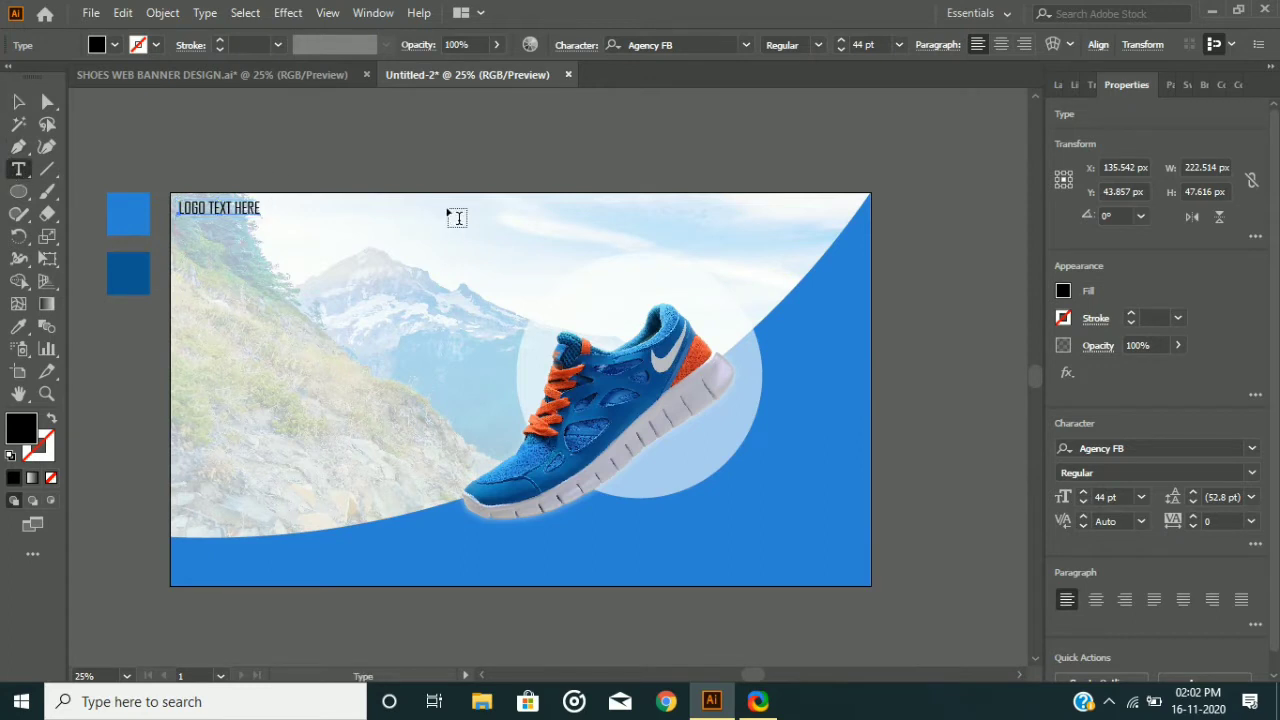
pyautogui.click(447, 208)
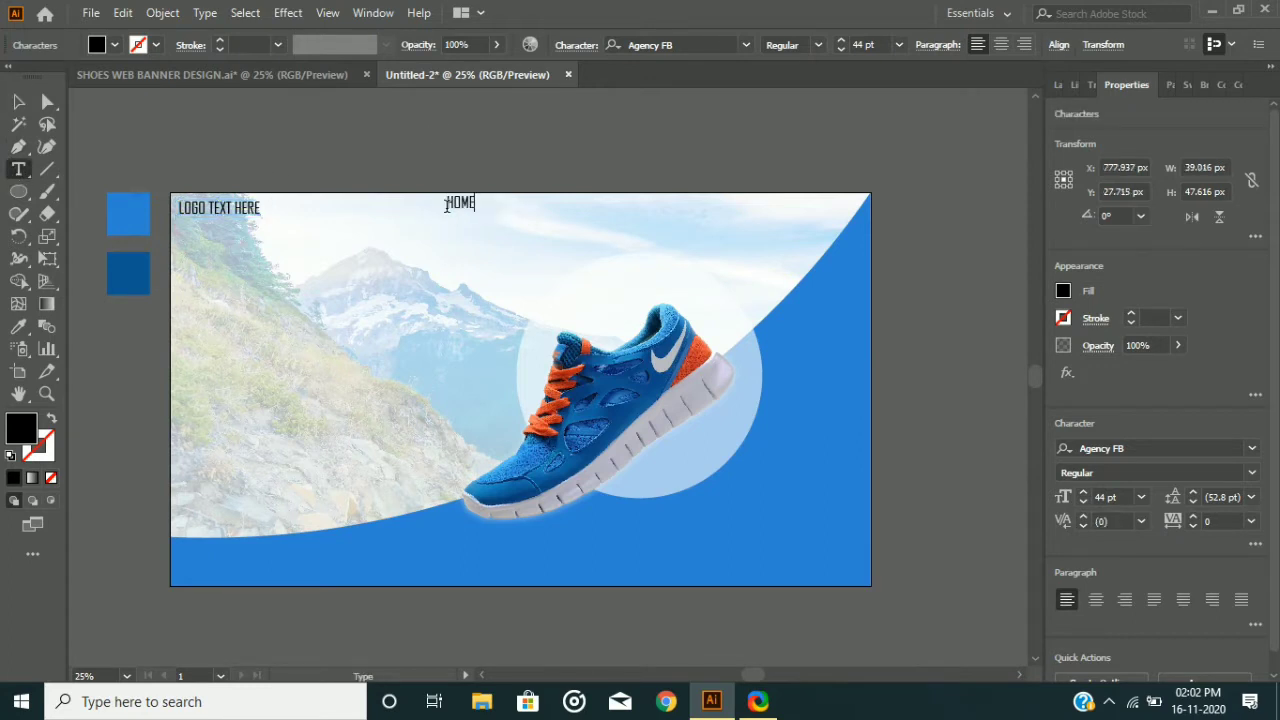
pyautogui.click(18, 101)
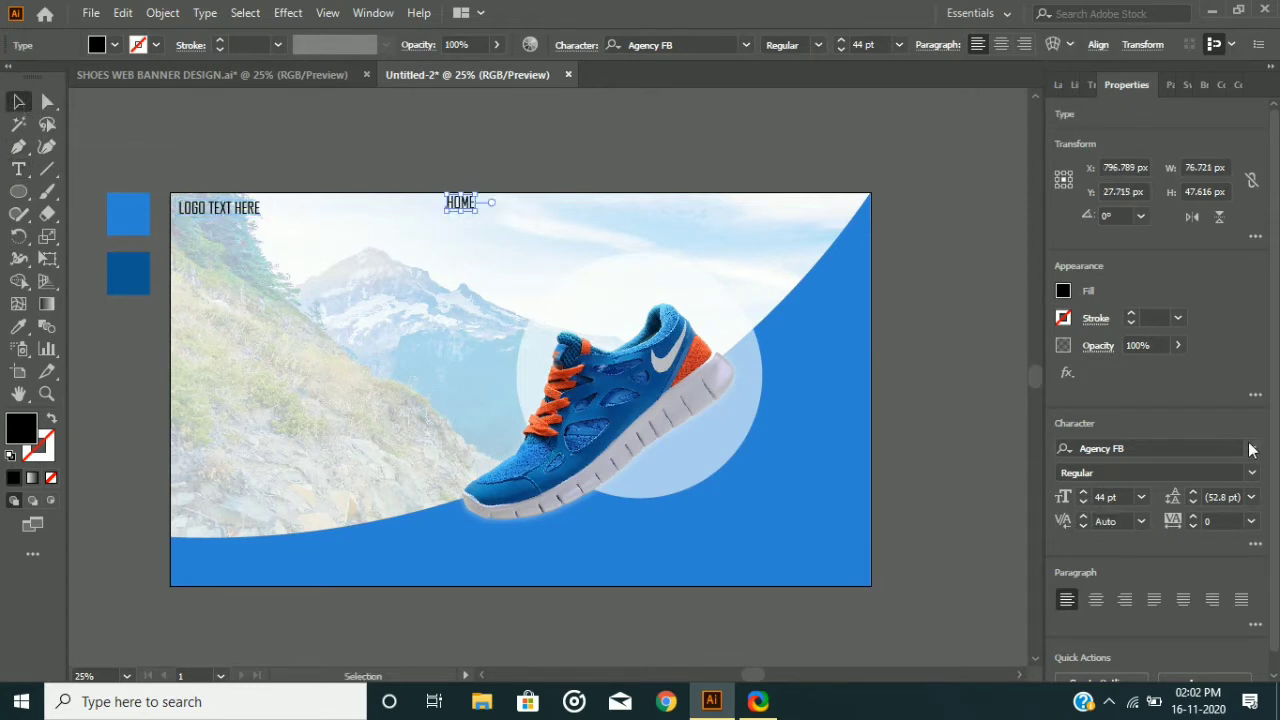
pyautogui.click(1250, 449)
pyautogui.click(1063, 570)
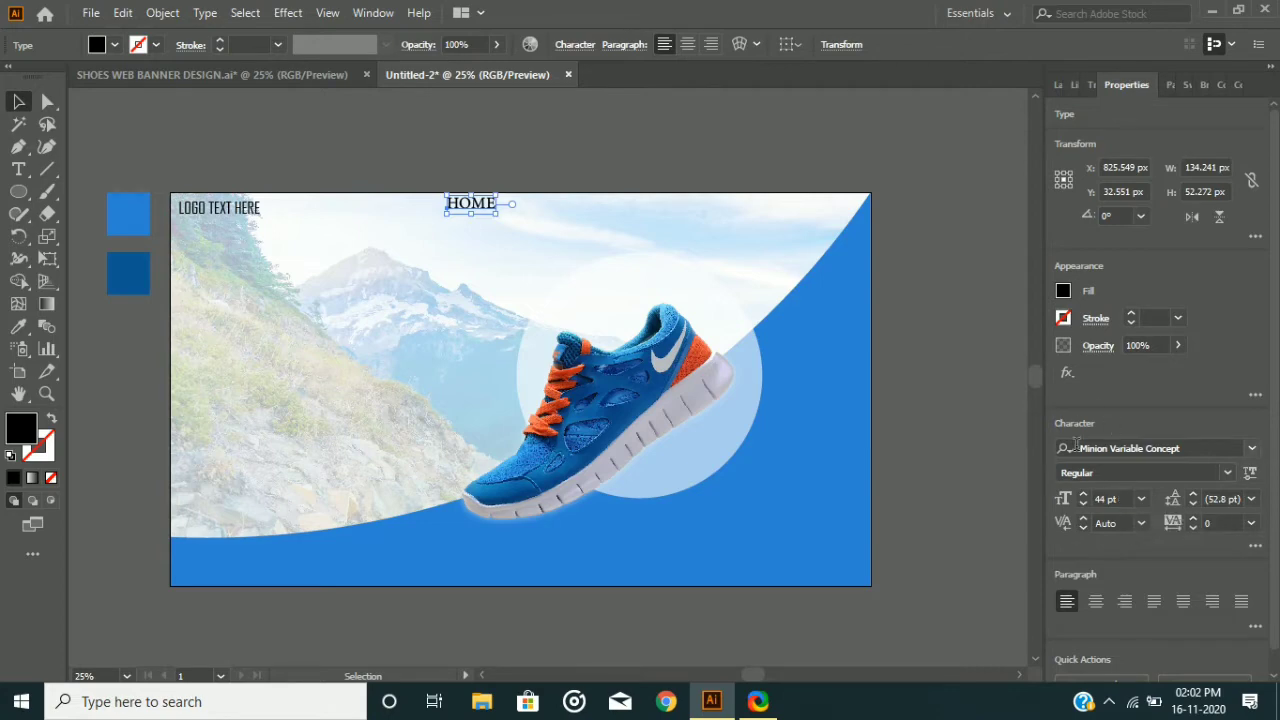
# Reduce the HOME text to 37 pt and duplicate it three times in a row to its right, spaced 172 px apart
pyautogui.click(1082, 503)
pyautogui.click(1082, 503)
pyautogui.click(1082, 503)
pyautogui.click(1082, 503)
pyautogui.click(1082, 503)
pyautogui.click(1082, 503)
pyautogui.moveTo(492, 210); pyautogui.dragTo(538, 207)
pyautogui.hotkey('ctrl', 'd')
pyautogui.hotkey('ctrl', 'd')
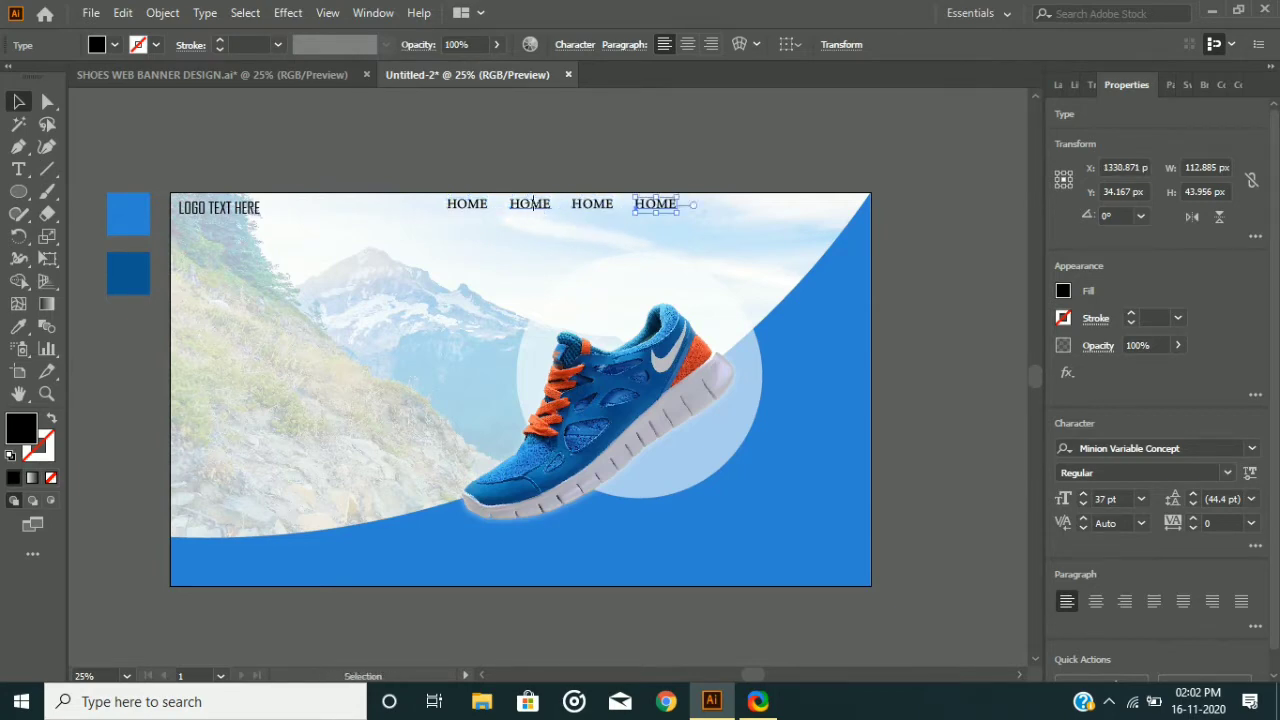
# Replace the text of the second HOME label with "GALLERY"
pyautogui.hotkey('ctrl', 'a')
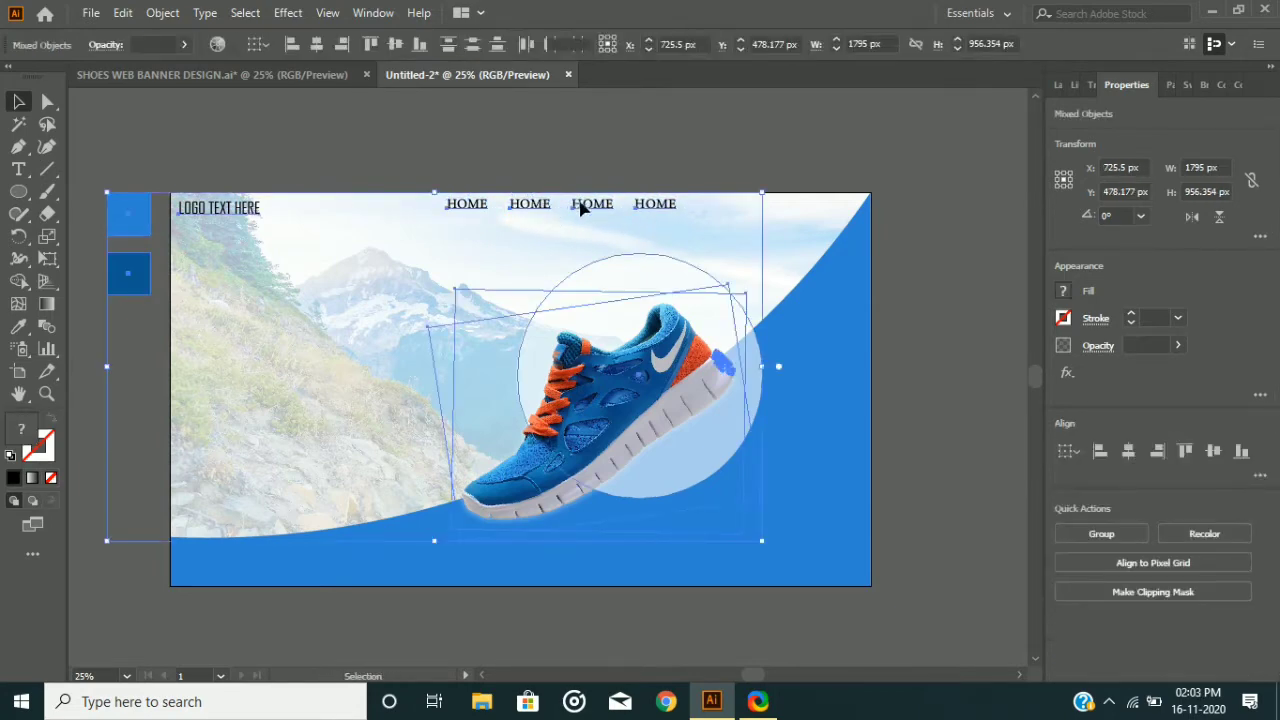
pyautogui.click(560, 207)
pyautogui.click(535, 208)
pyautogui.doubleClick(531, 206)
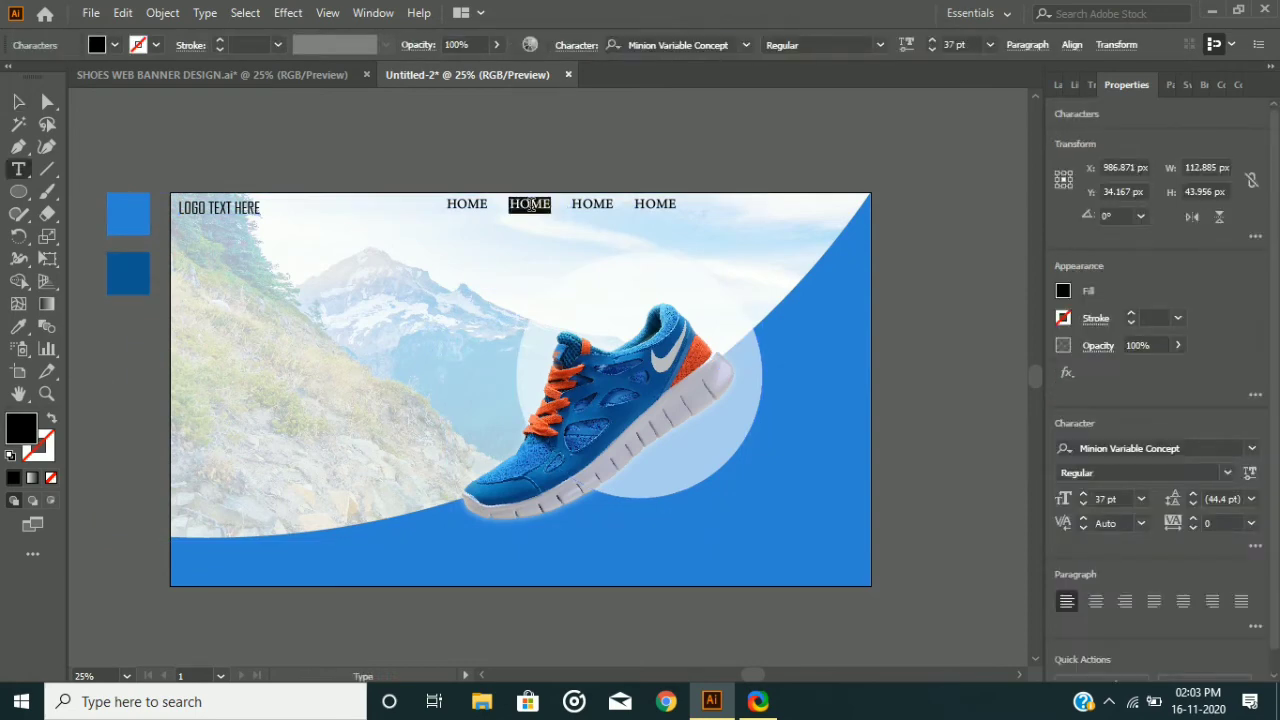
pyautogui.write('GALLERY')
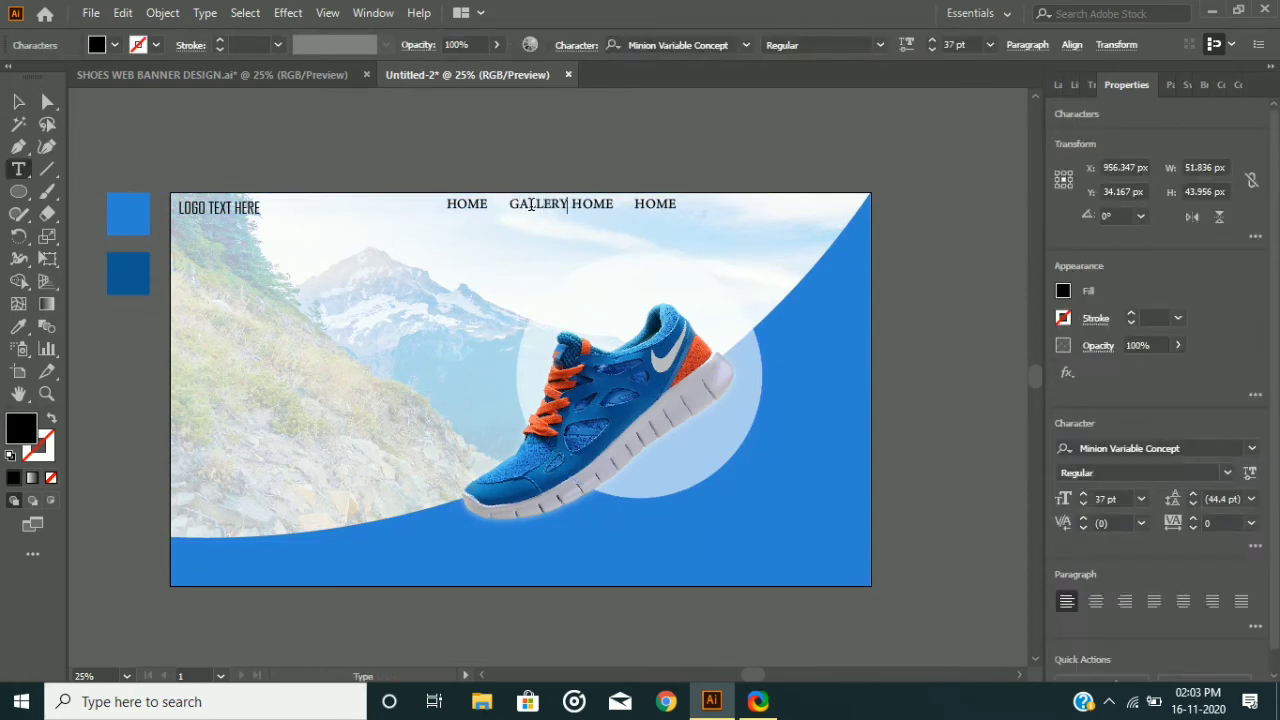
# Replace the text of the third HOME label with "SALE" and the fourth with "ABOUT US"
pyautogui.doubleClick(593, 204)
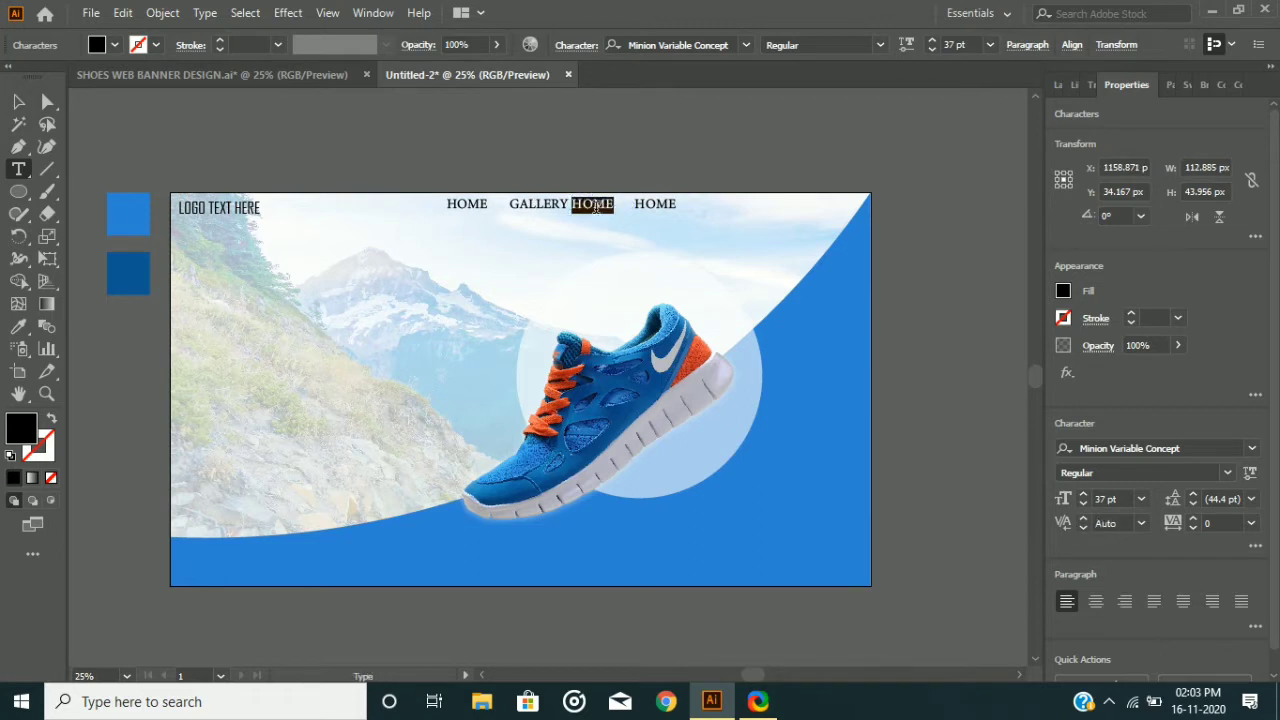
pyautogui.write('SALE')
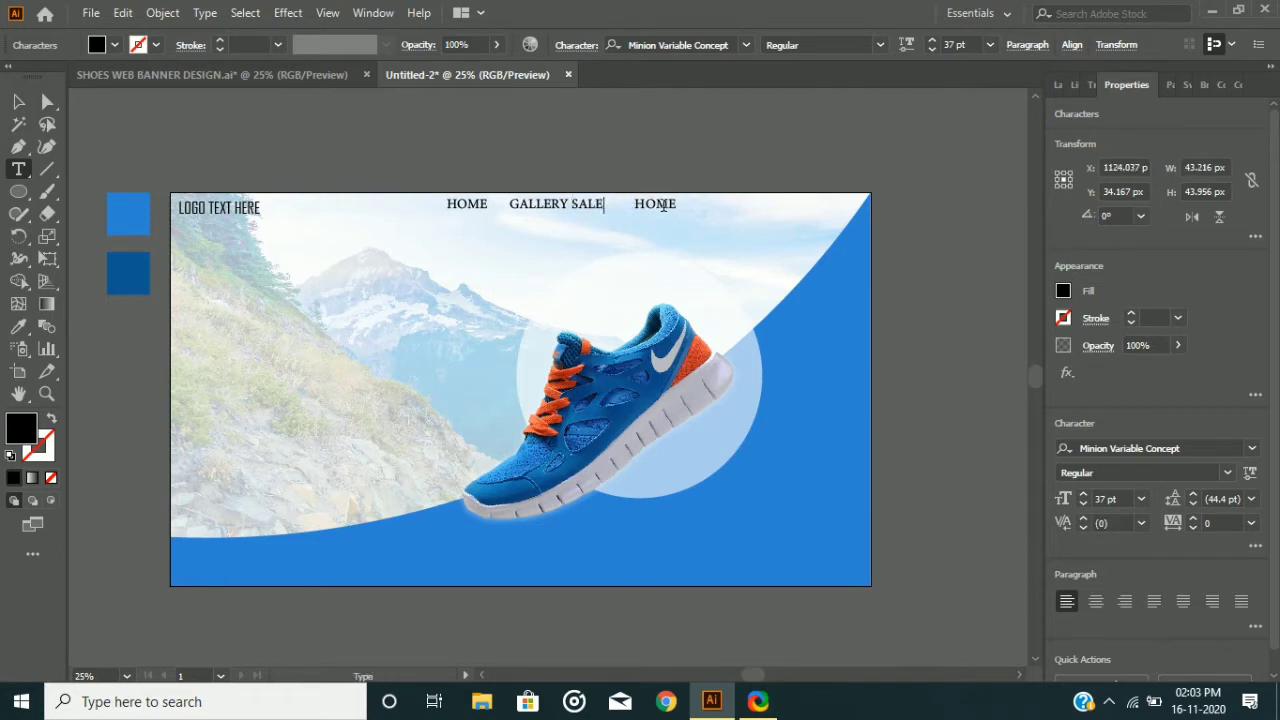
pyautogui.doubleClick(665, 205)
pyautogui.write('ABOUT U')
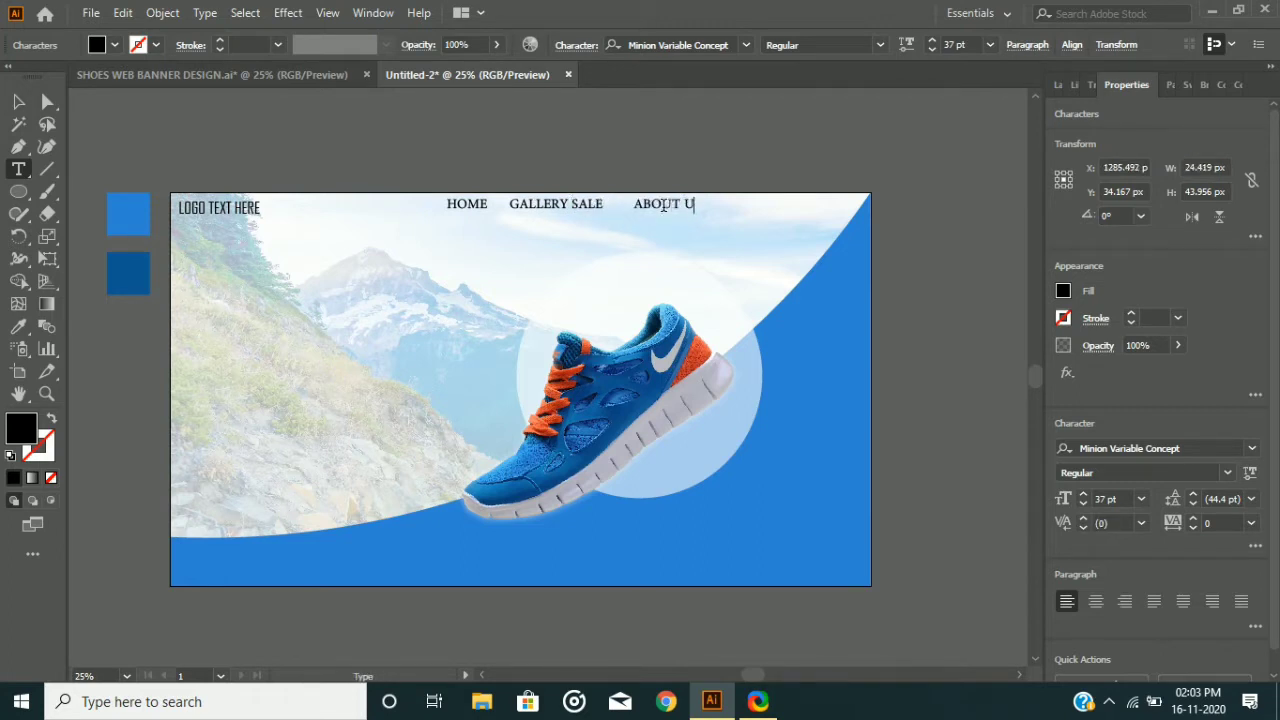
pyautogui.write('S')
pyautogui.click(18, 101)
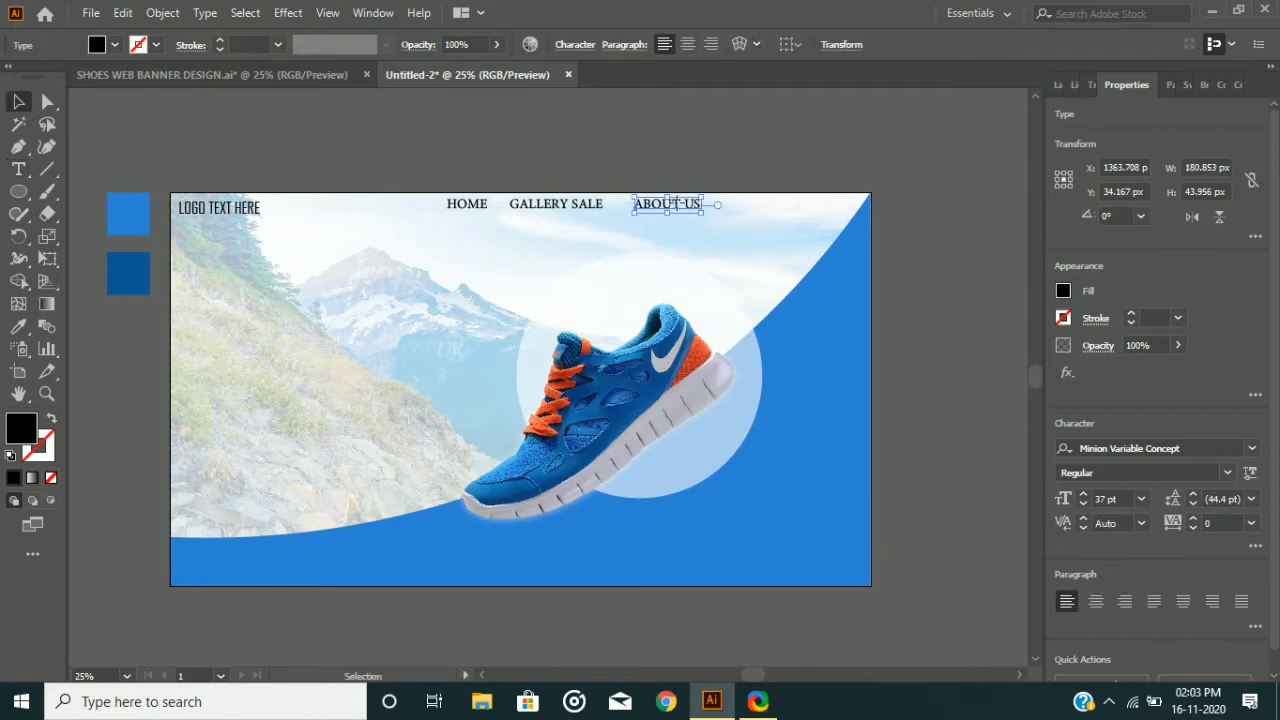
# Move ABOUT US about 391 px right, then shift SALE, GALLERY and HOME right so the menu labels stand separately in one row
pyautogui.moveTo(665, 205); pyautogui.dragTo(810, 205)
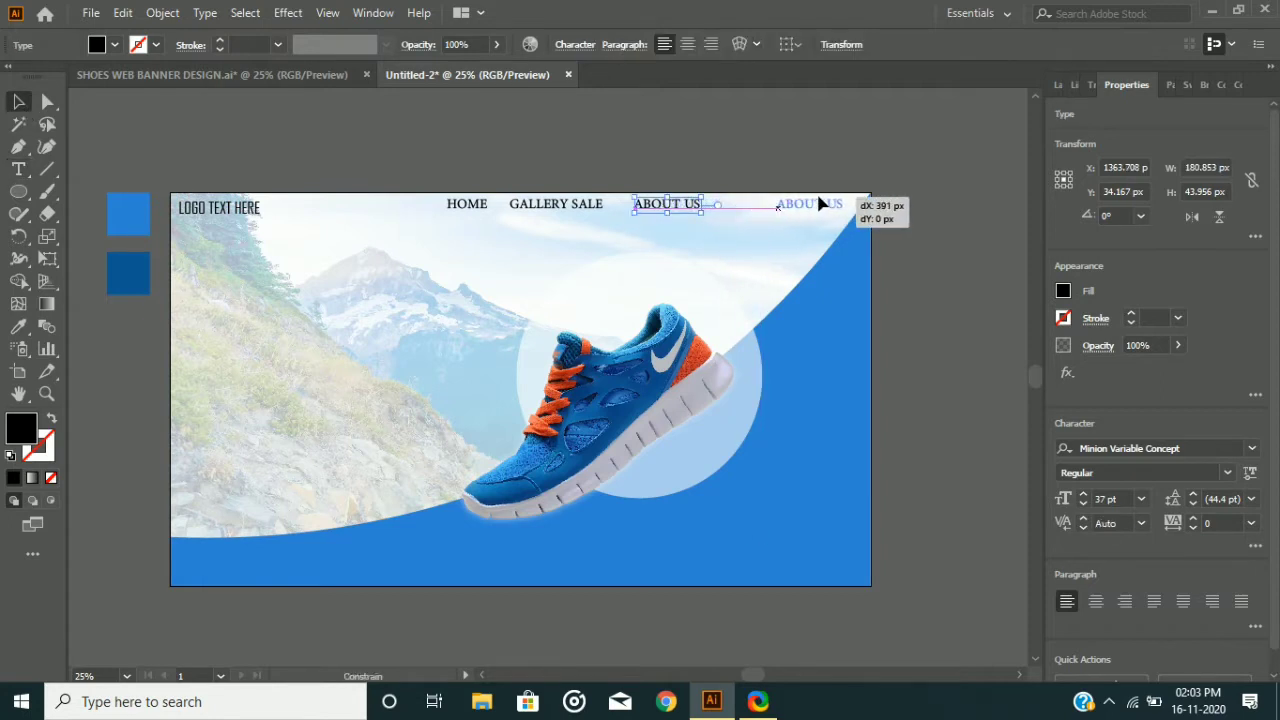
pyautogui.moveTo(602, 206); pyautogui.dragTo(722, 214)
pyautogui.hotkey('ctrl', 'z')
pyautogui.click(588, 187)
pyautogui.moveTo(546, 212); pyautogui.dragTo(660, 206)
pyautogui.moveTo(462, 204); pyautogui.dragTo(567, 205)
# Even out the gaps between HOME, GALLERY and SALE, and lower the menu row to about Y 44 px
pyautogui.moveTo(552, 162); pyautogui.dragTo(802, 220)
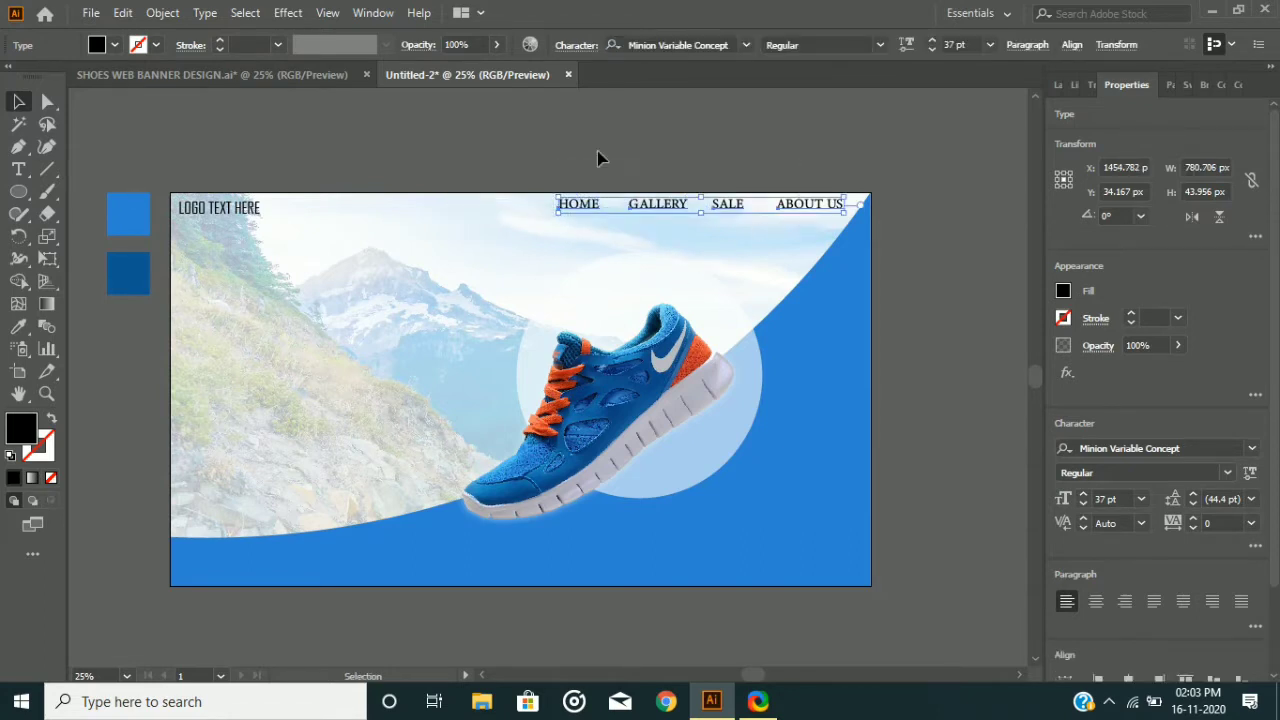
pyautogui.click(721, 210)
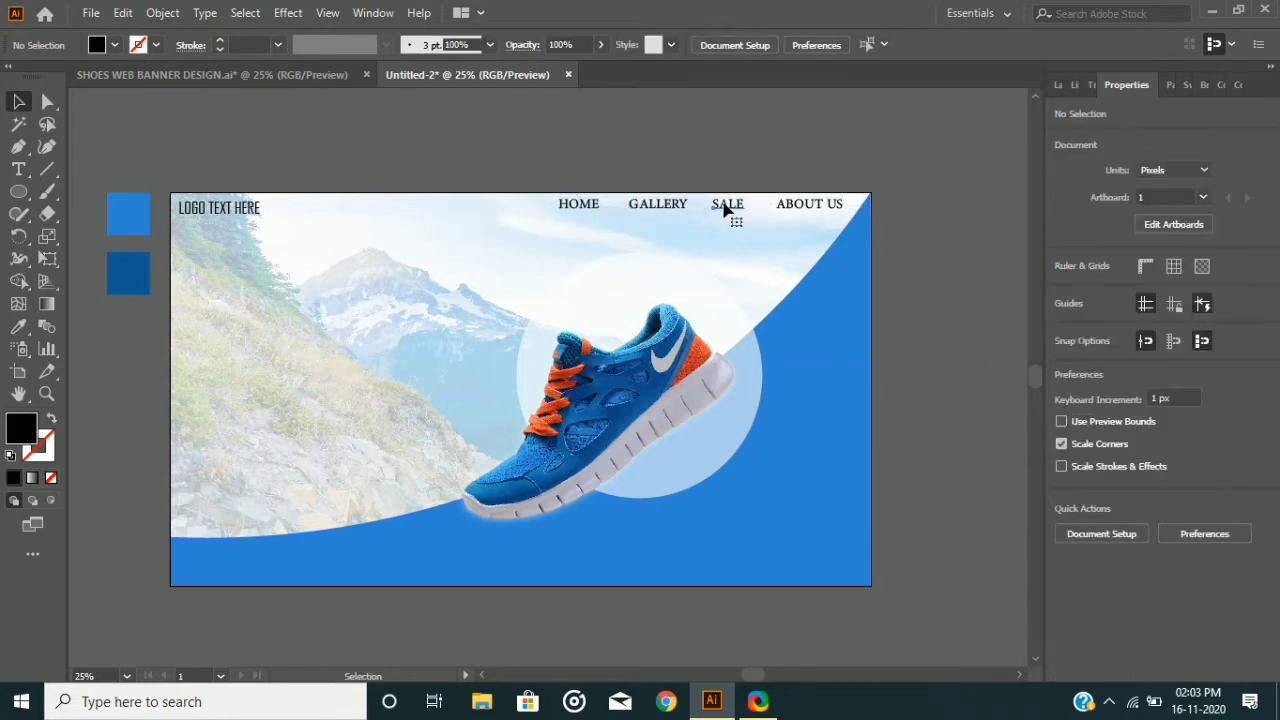
pyautogui.click(728, 211)
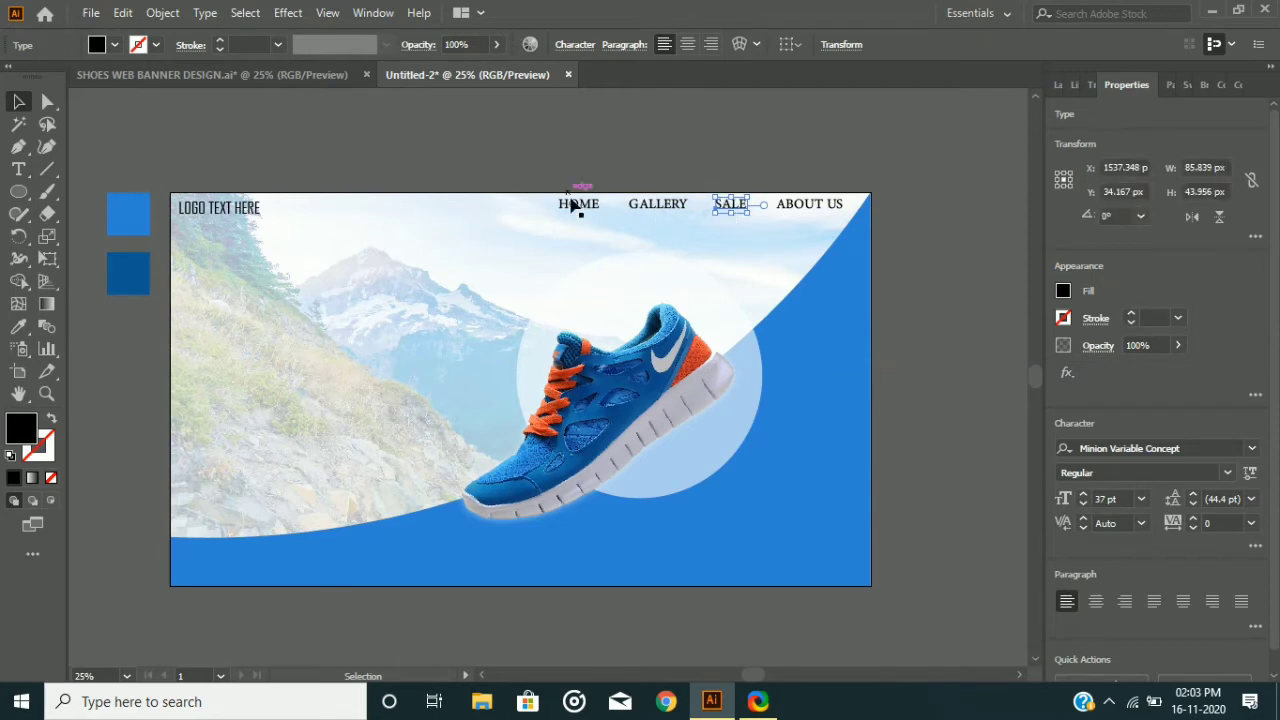
pyautogui.moveTo(571, 204); pyautogui.dragTo(577, 206)
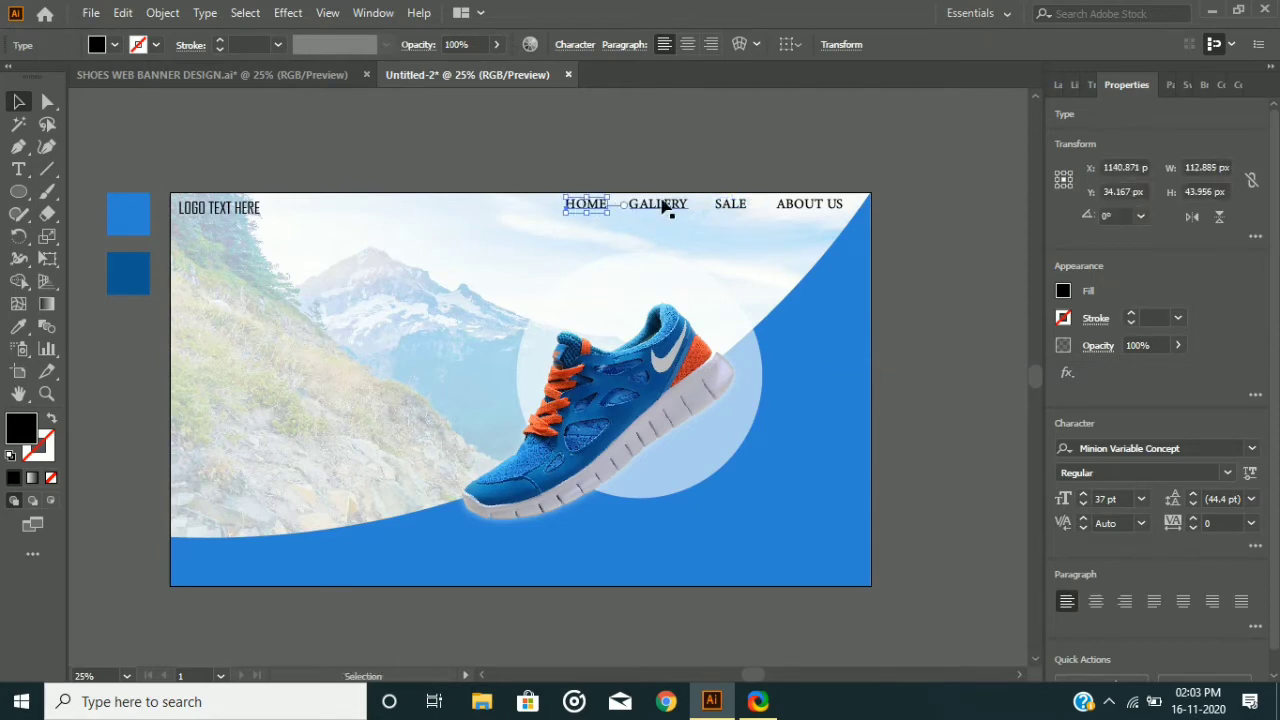
pyautogui.moveTo(663, 206); pyautogui.dragTo(818, 220)
pyautogui.click(728, 212)
pyautogui.click(806, 164)
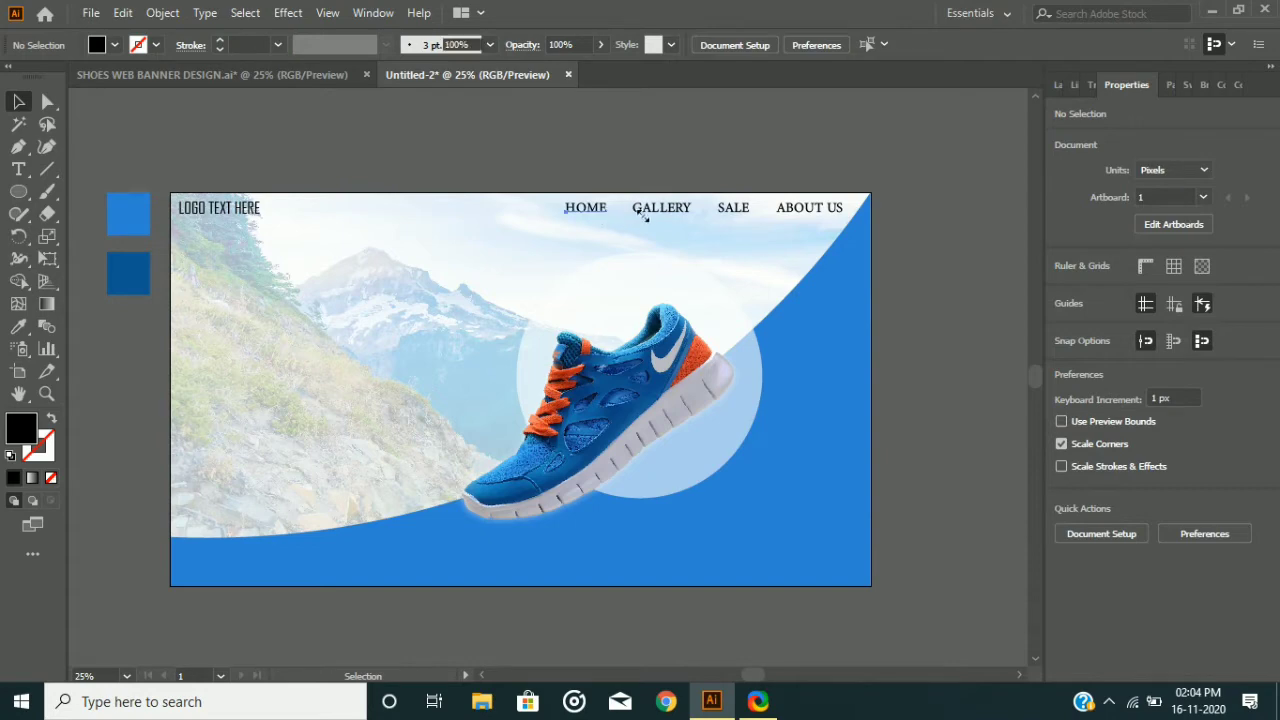
# Nudge HOME, GALLERY and SALE right and ABOUT US slightly left to tighten and equalize the menu spacing
pyautogui.click(660, 212)
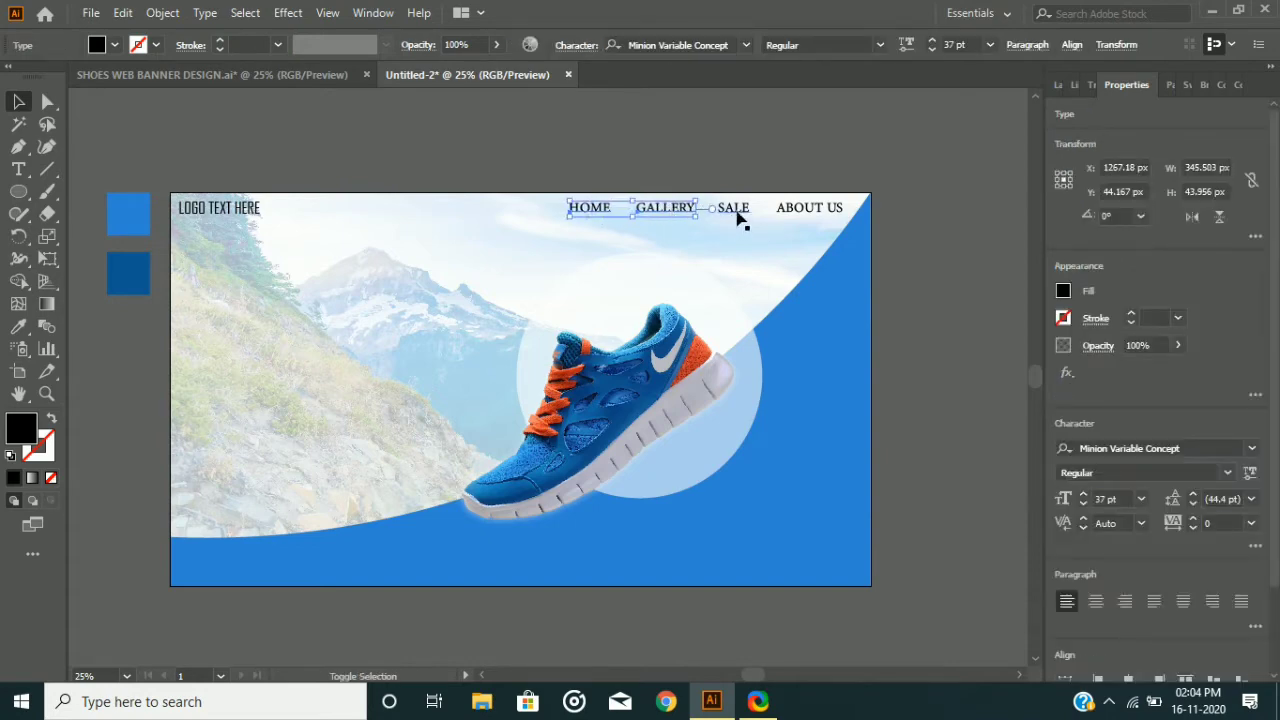
pyautogui.keyDown('shift'); pyautogui.click(736, 211); pyautogui.keyUp('shift')
pyautogui.hotkey('shift', 'Right')
pyautogui.click(602, 180)
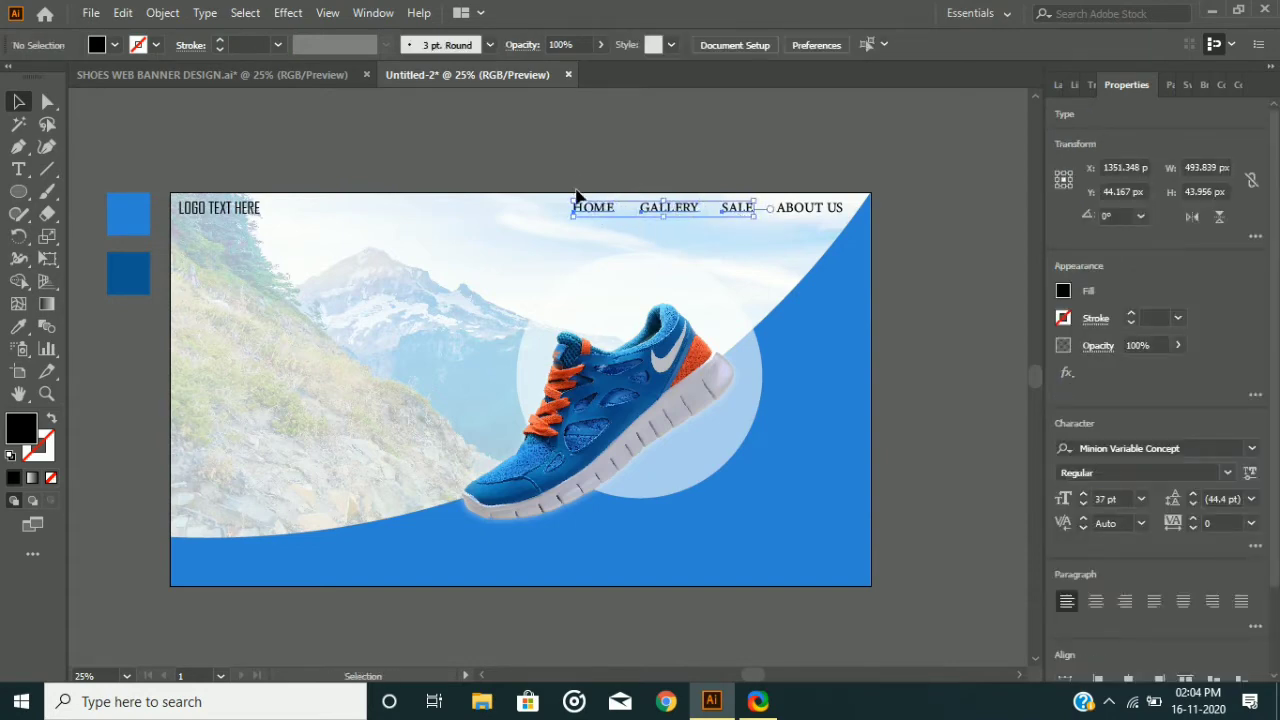
pyautogui.click(595, 210)
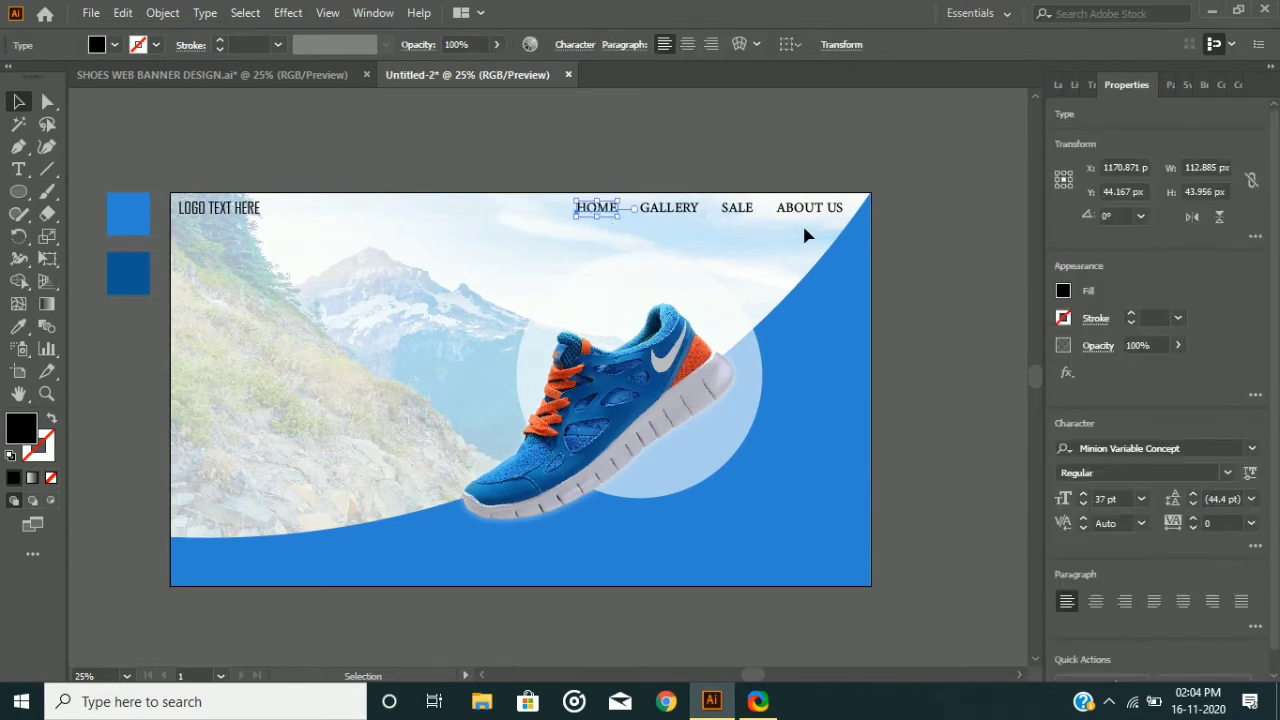
pyautogui.click(827, 212)
pyautogui.press('Left')
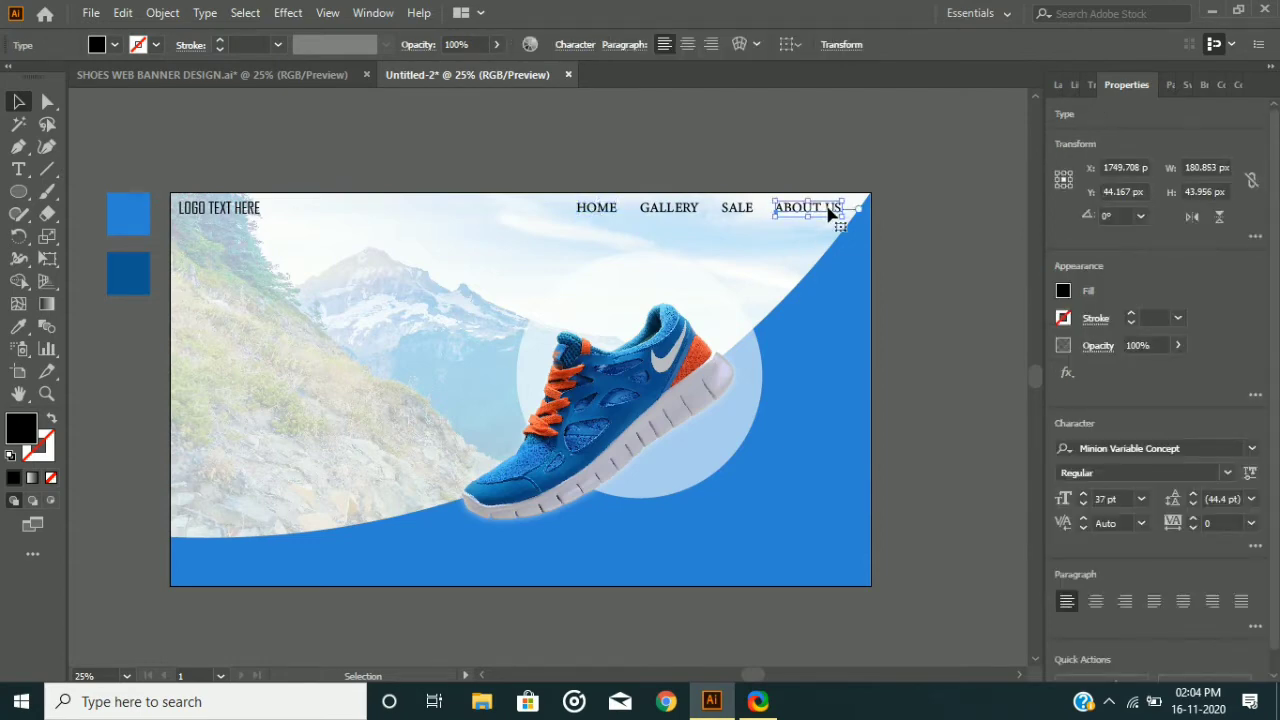
# Nudge the whole menu row 10 px right and up to about Y 42 px, and deselect it
pyautogui.keyDown('shift'); pyautogui.click(591, 220); pyautogui.keyUp('shift')
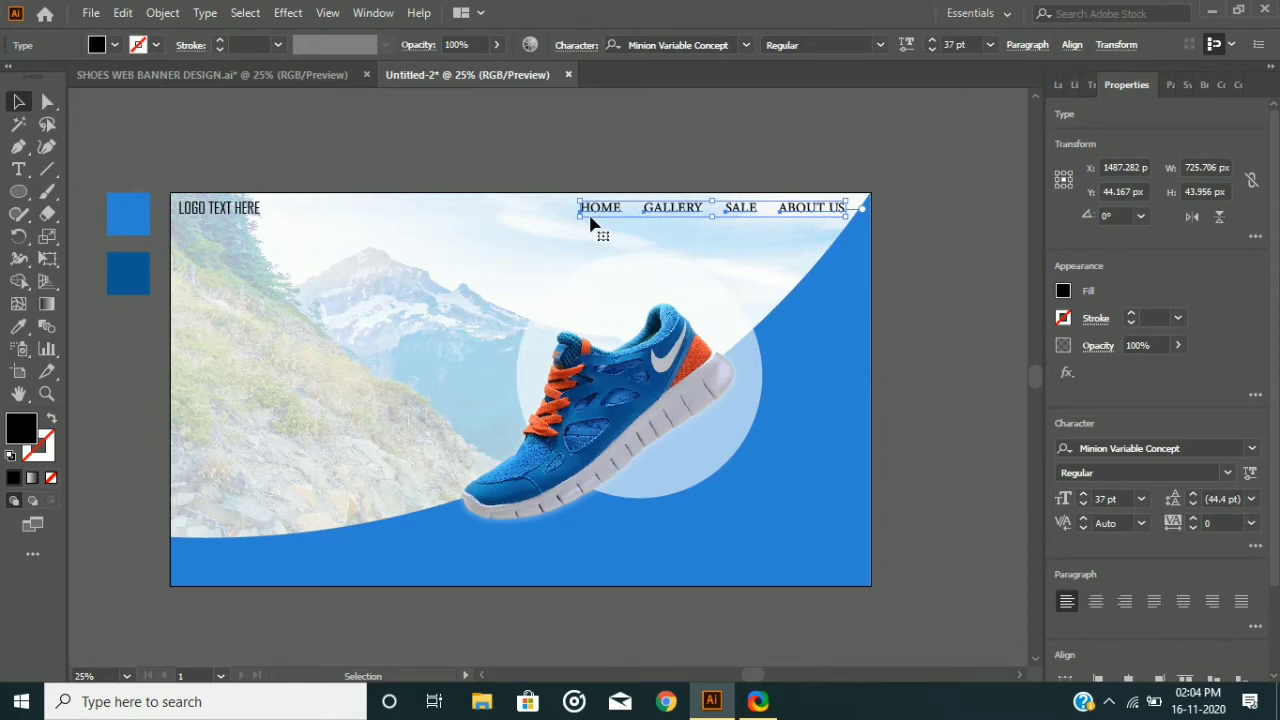
pyautogui.press('Up')
pyautogui.press('Up')
pyautogui.click(580, 173)
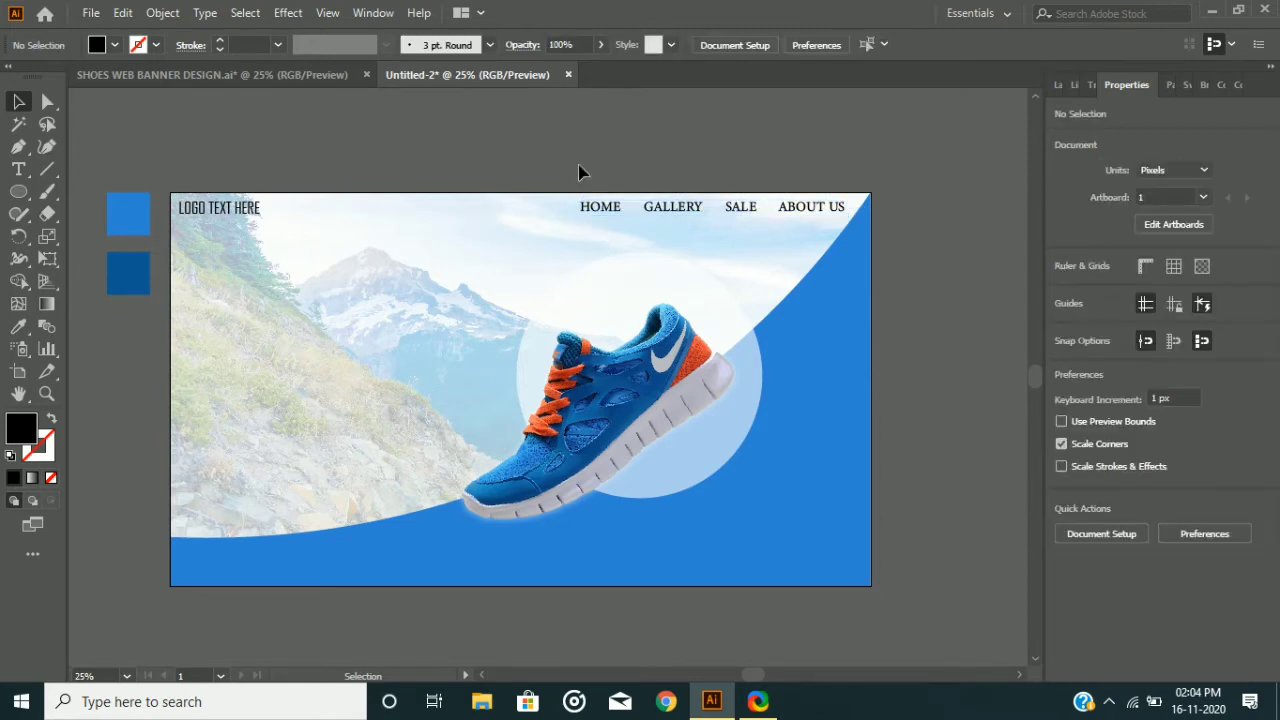
# Recolor the HOME label with the bright blue sampled from the curved shape
pyautogui.click(598, 214)
pyautogui.press('i')
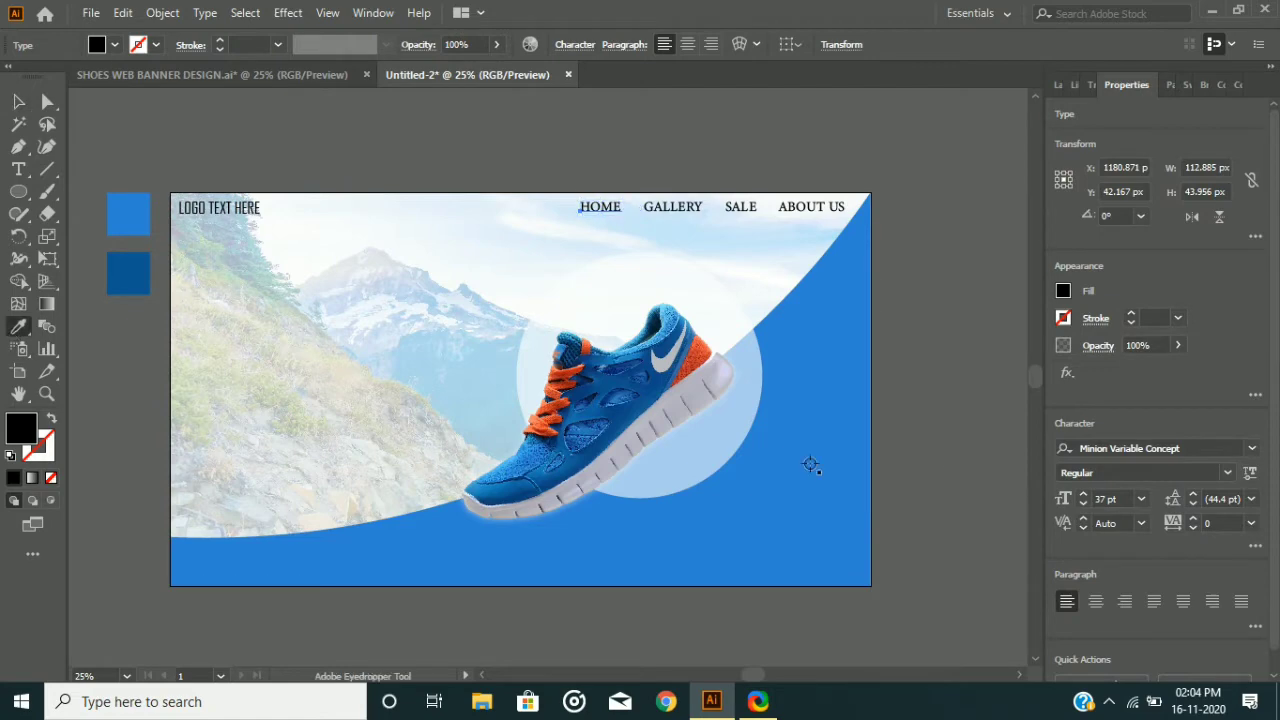
pyautogui.click(808, 465)
pyautogui.press('v')
pyautogui.click(183, 126)
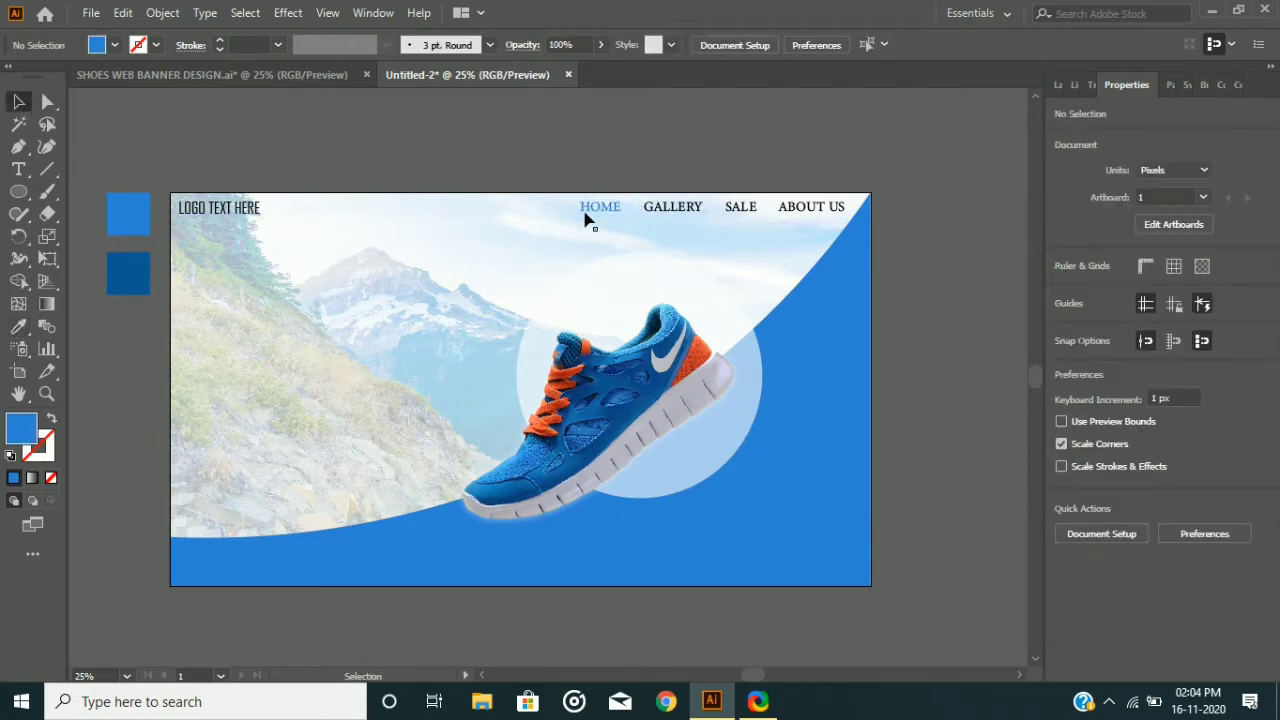
# Recolor the HOME label with the dark blue sampled from the lower color swatch beside the artboard
pyautogui.click(588, 220)
pyautogui.press('i')
pyautogui.click(140, 268)
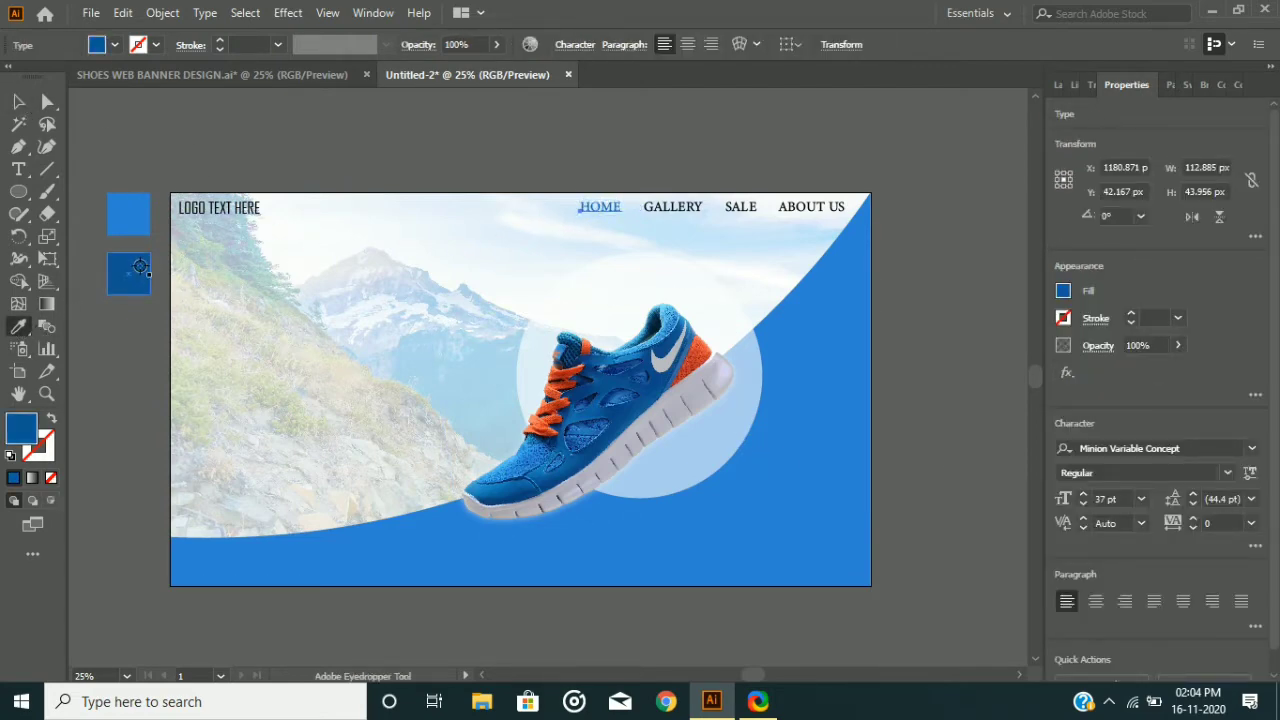
pyautogui.press('v')
pyautogui.click(144, 145)
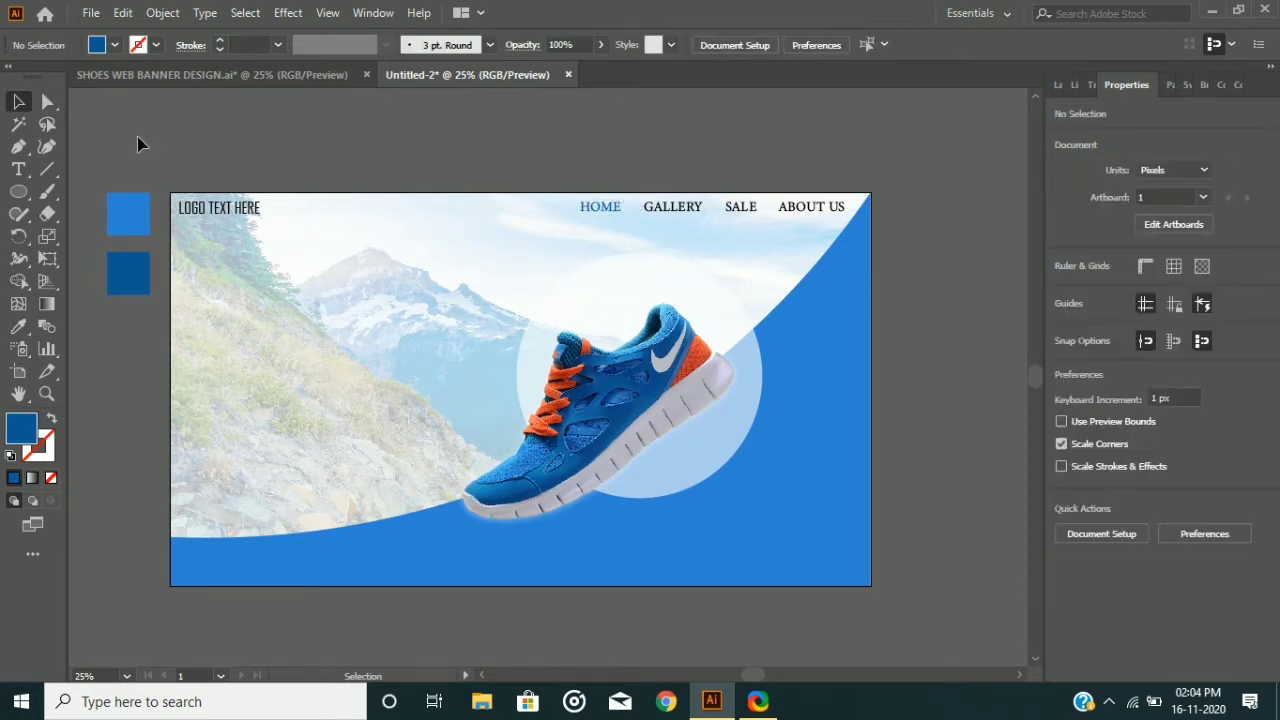
# Add the text "THE REAL" over the mountain photo, below the logo text
pyautogui.click(18, 169)
pyautogui.click(214, 304)
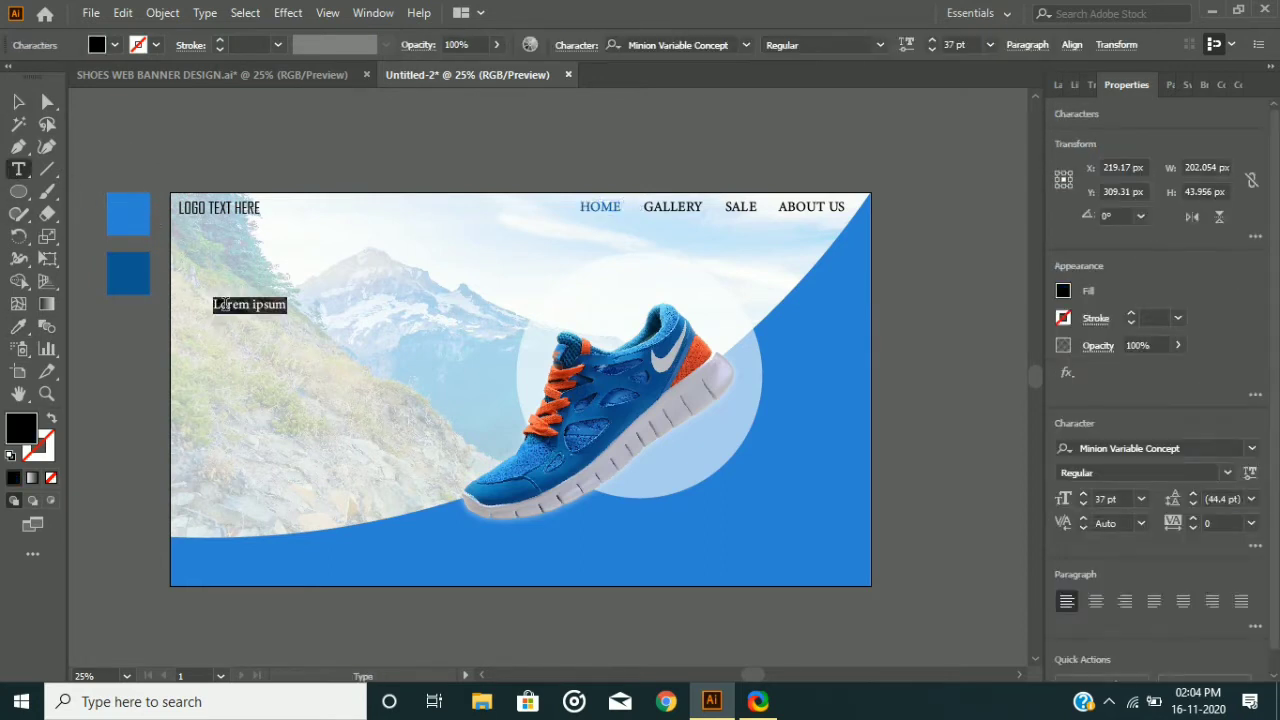
pyautogui.write('THE')
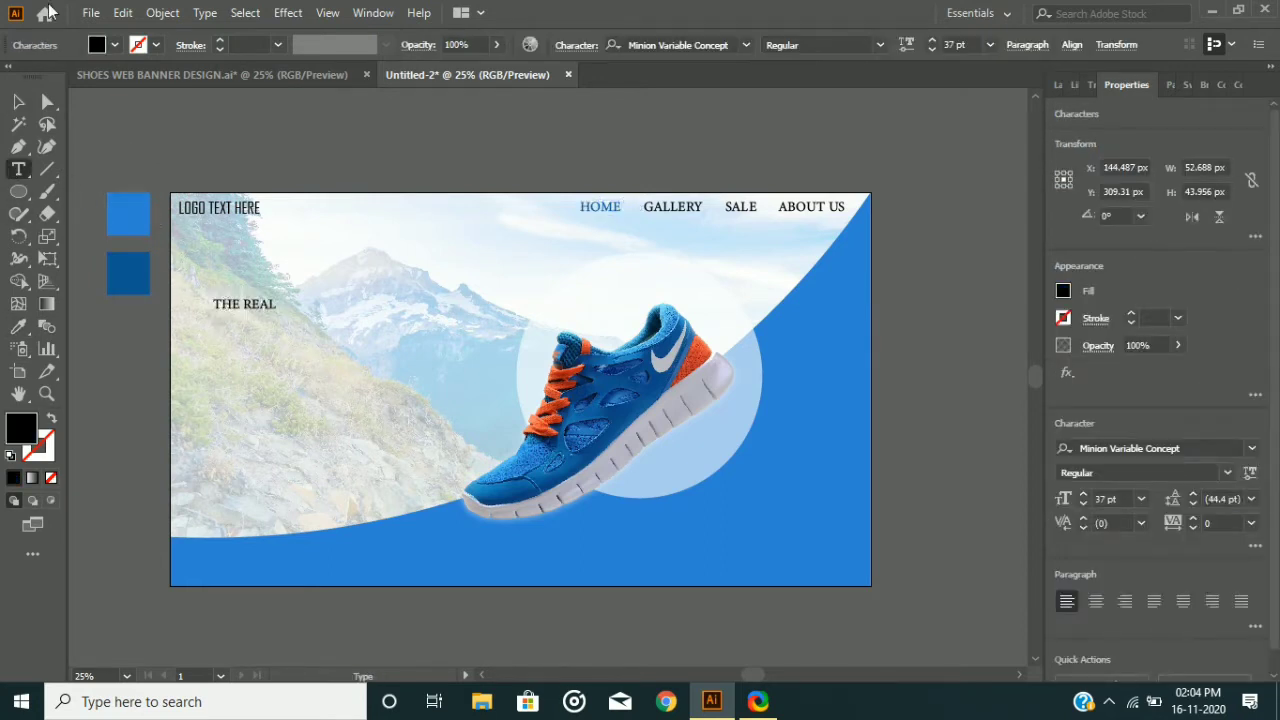
pyautogui.write(' REAL')
pyautogui.click(18, 101)
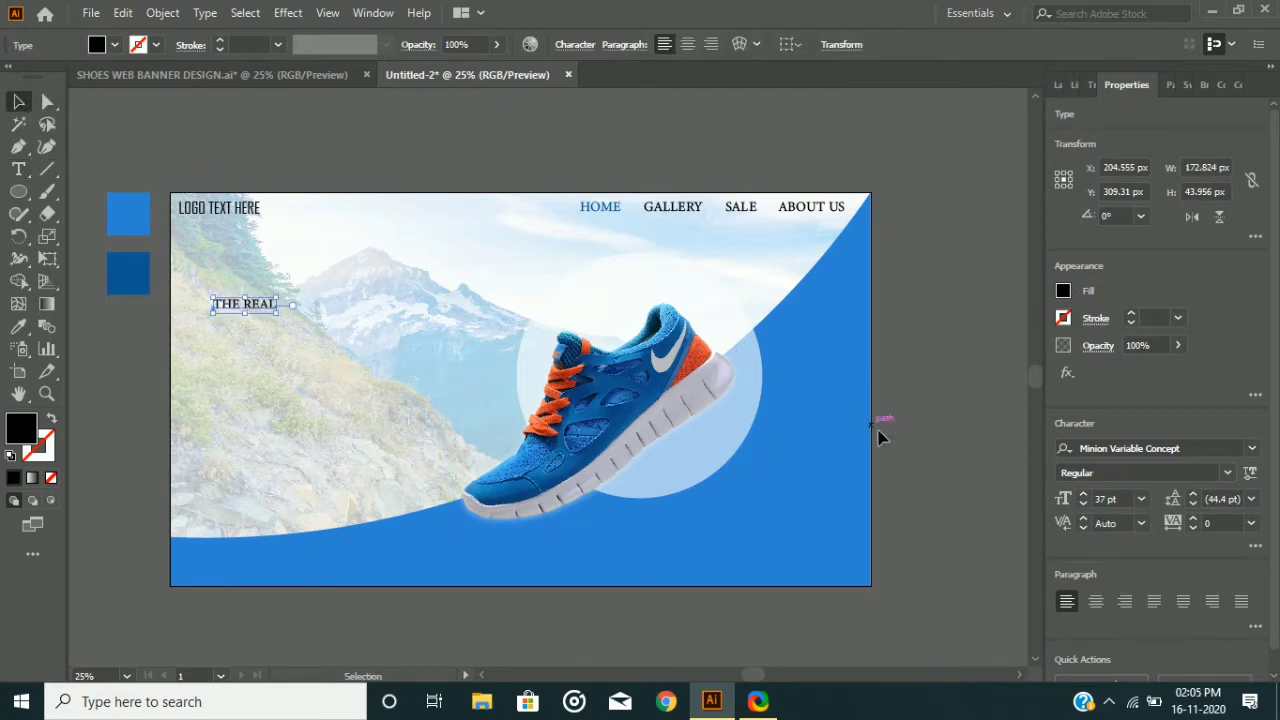
# Change the THE REAL text's font to Bahnschrift and enlarge it to 82 pt
pyautogui.click(1251, 448)
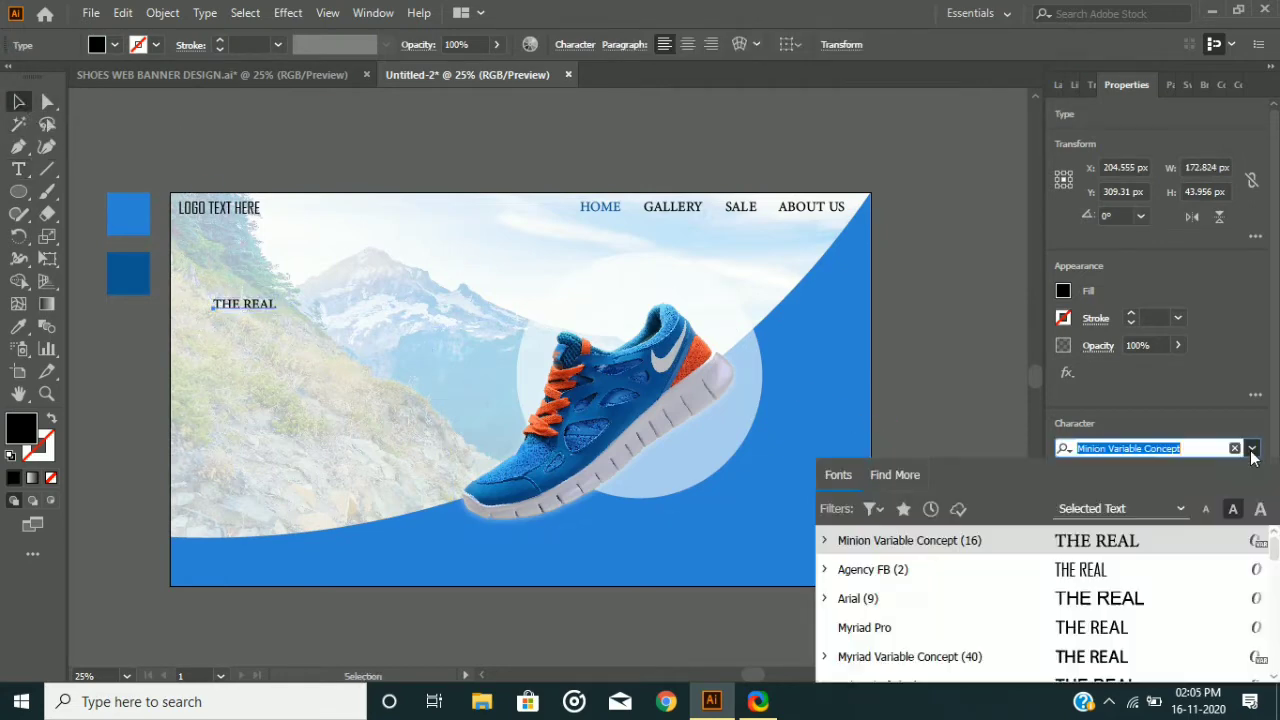
pyautogui.press('Down')
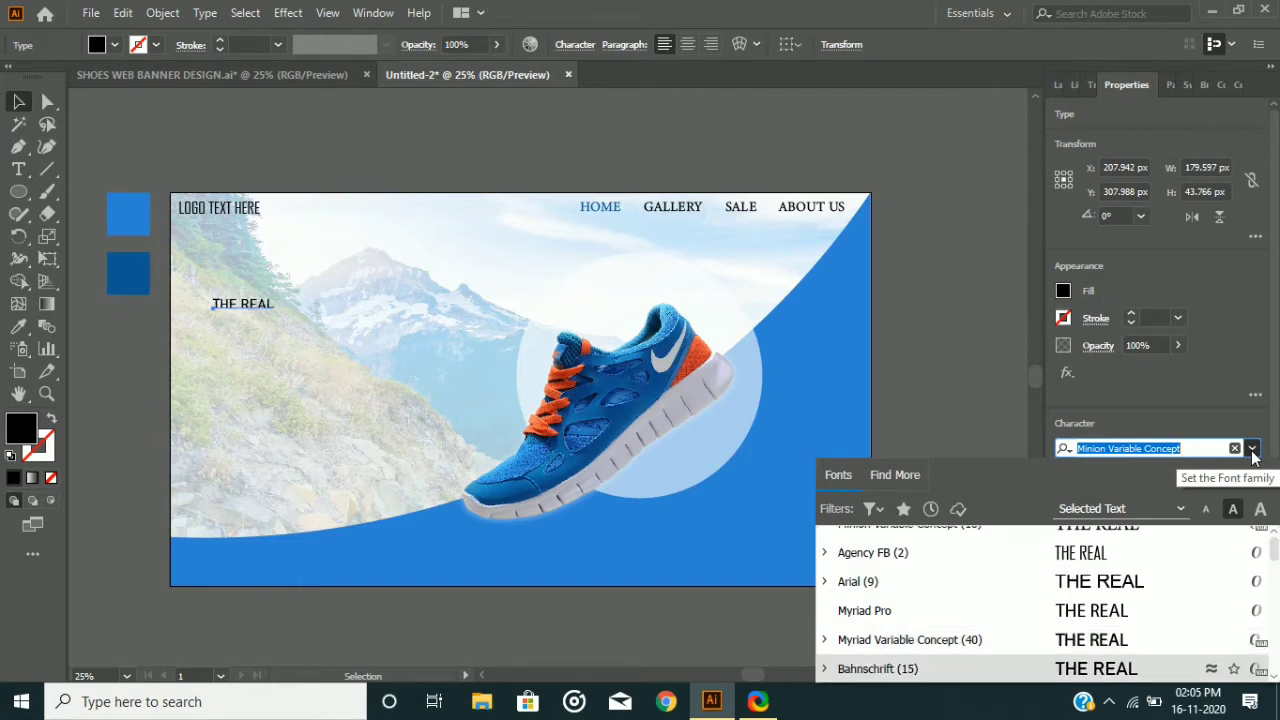
pyautogui.press('Return')
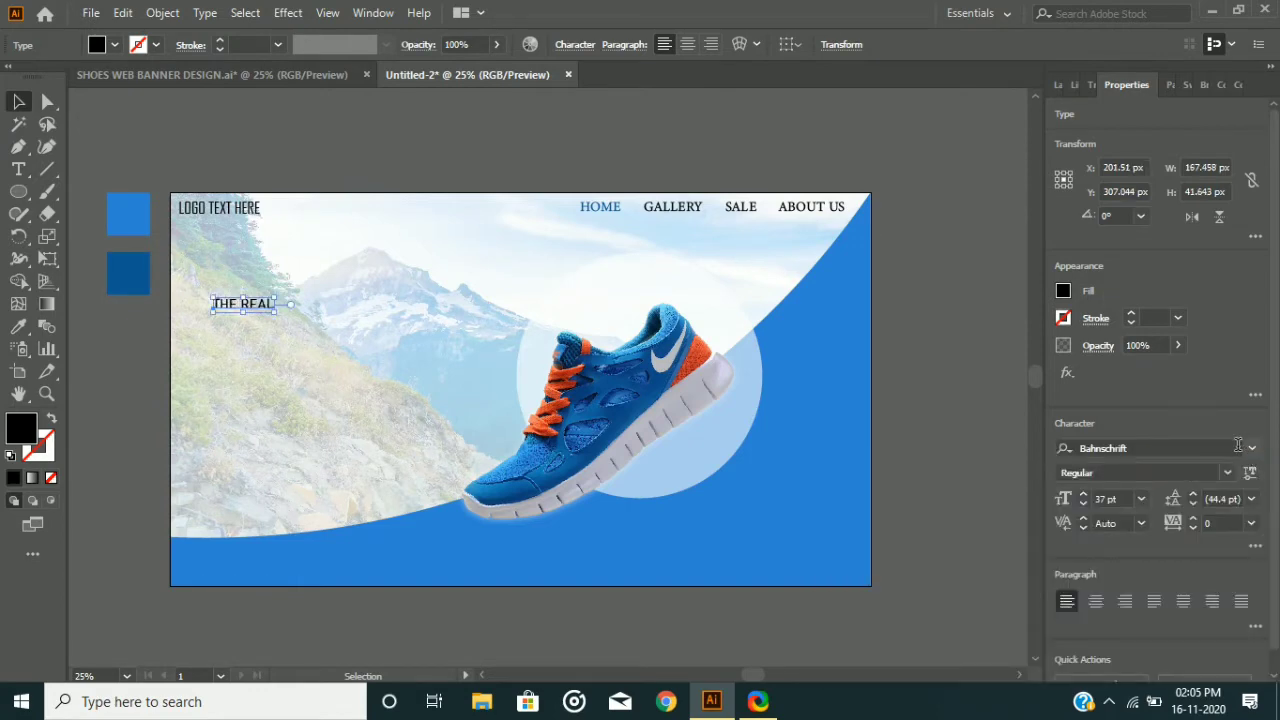
pyautogui.moveTo(1081, 500); pyautogui.dragTo(1081, 500)
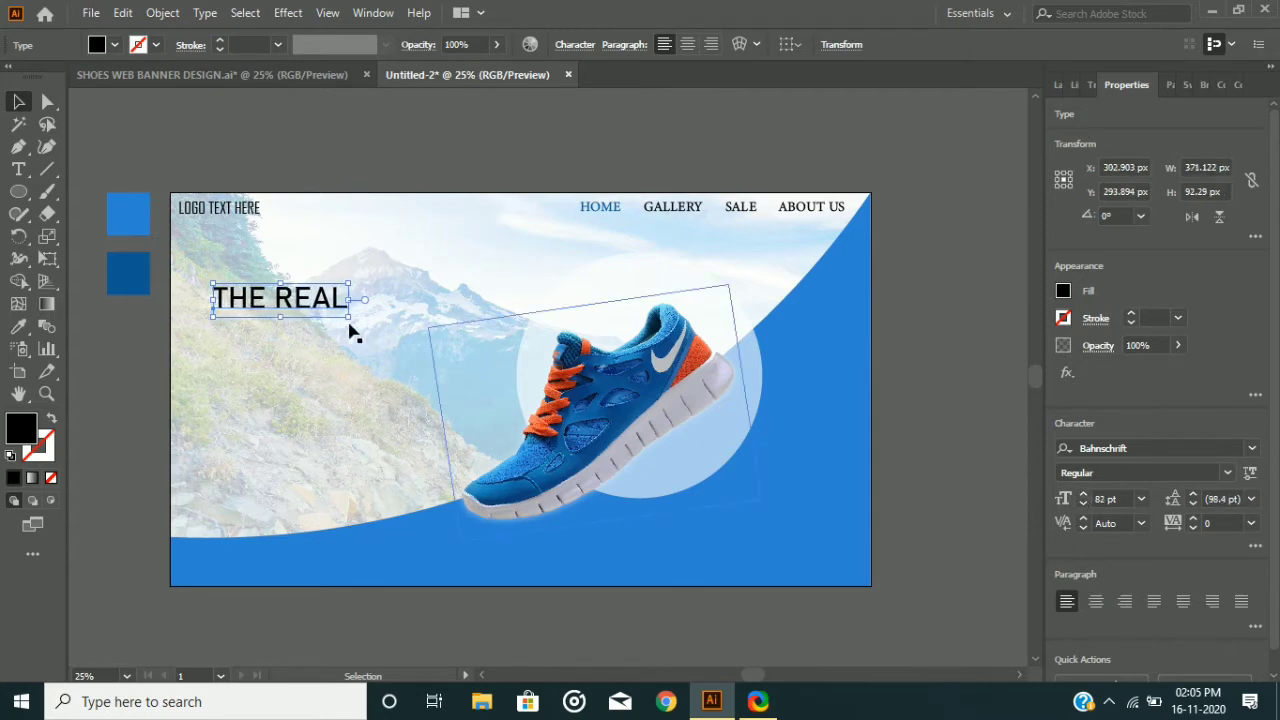
# Duplicate the THE REAL text directly below the original and change the copy's wording to COMFORT
pyautogui.moveTo(323, 309); pyautogui.dragTo(337, 343)
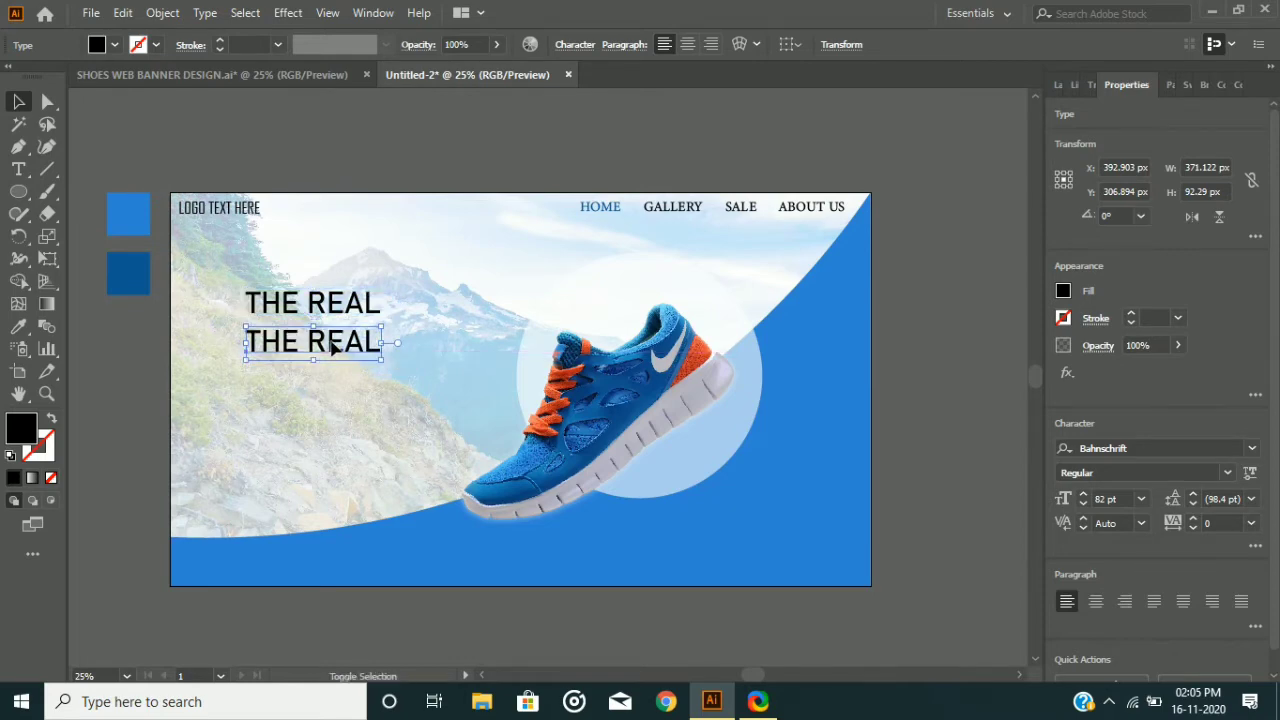
pyautogui.doubleClick(337, 356)
pyautogui.hotkey('ctrl', 'a')
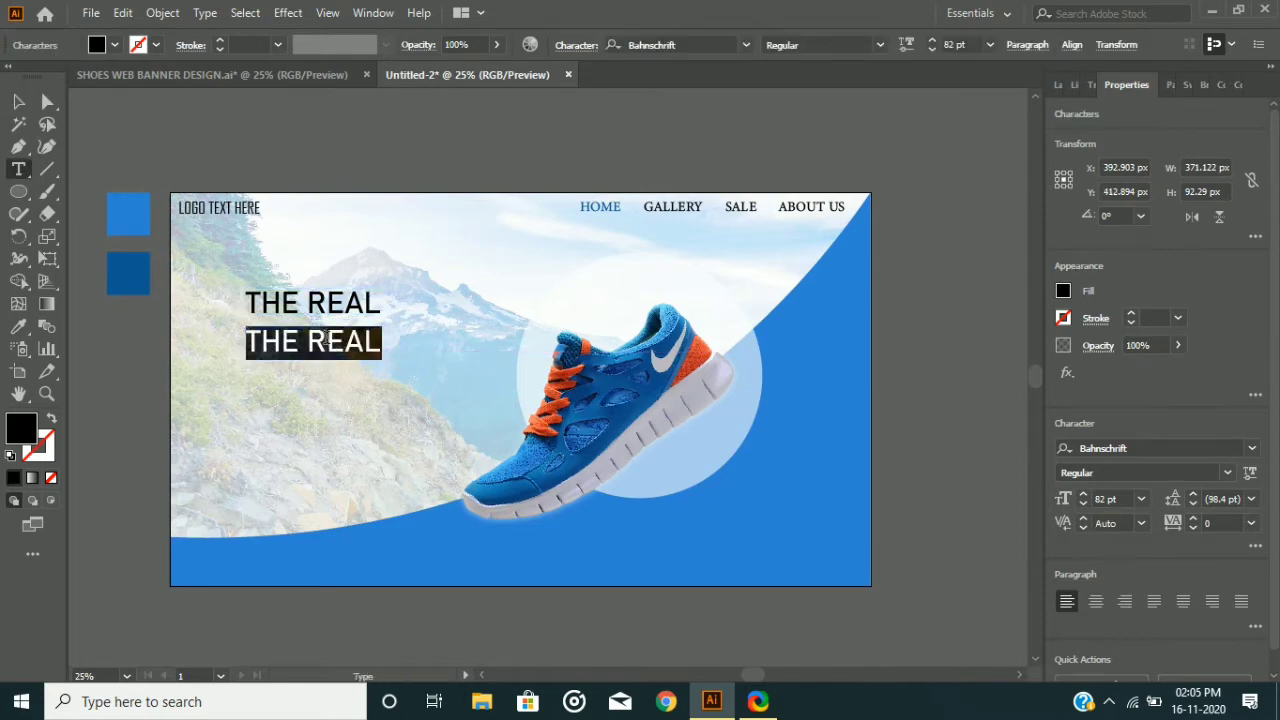
pyautogui.write('COMFORT')
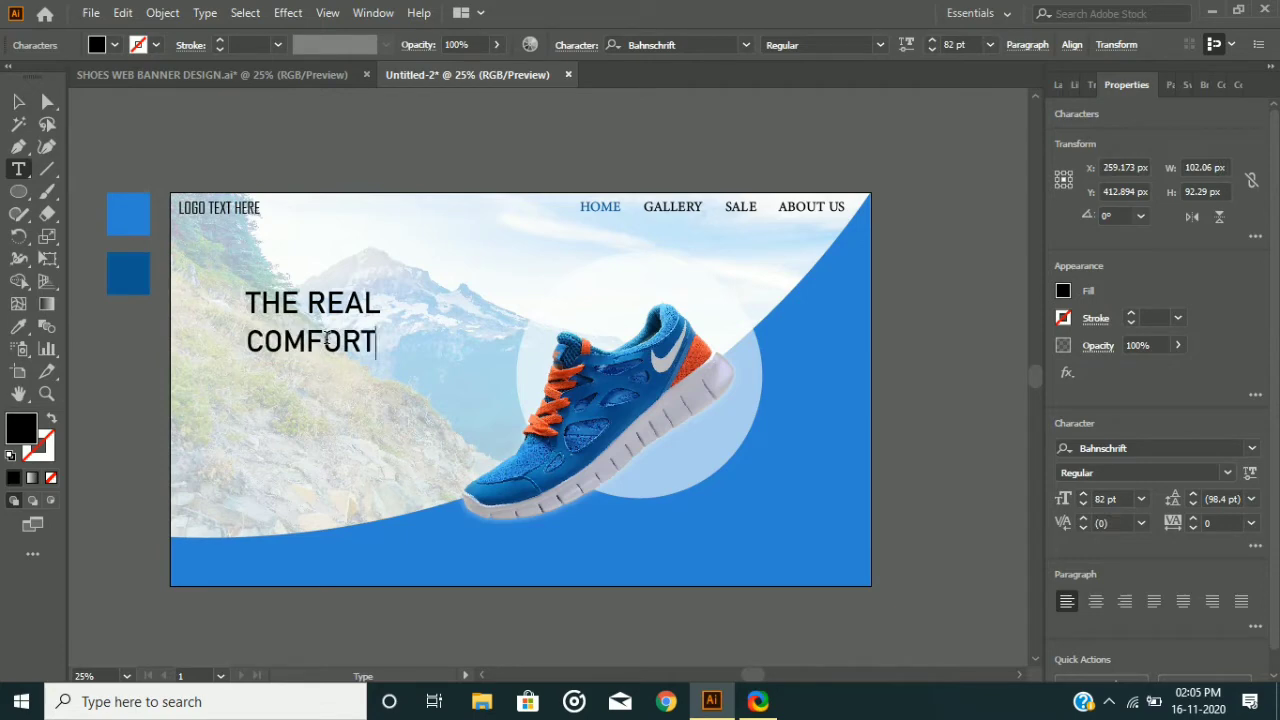
pyautogui.press('Escape')
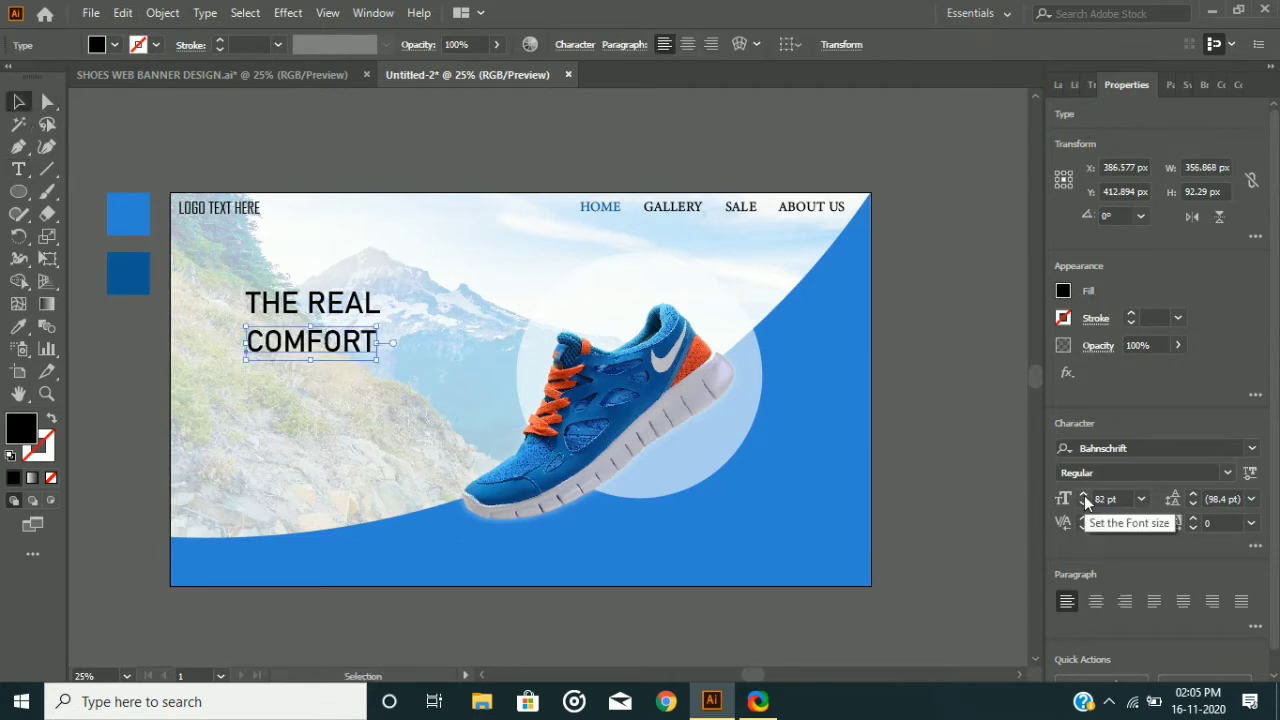
# Enlarge the COMFORT text to 107 pt and nudge it up 5 px, closer to THE REAL
pyautogui.doubleClick(1084, 495)
pyautogui.click(1084, 495)
pyautogui.doubleClick(1084, 495)
pyautogui.doubleClick(1084, 495)
pyautogui.doubleClick(1084, 495)
pyautogui.click(1084, 495)
pyautogui.doubleClick(1084, 495)
pyautogui.doubleClick(1084, 495)
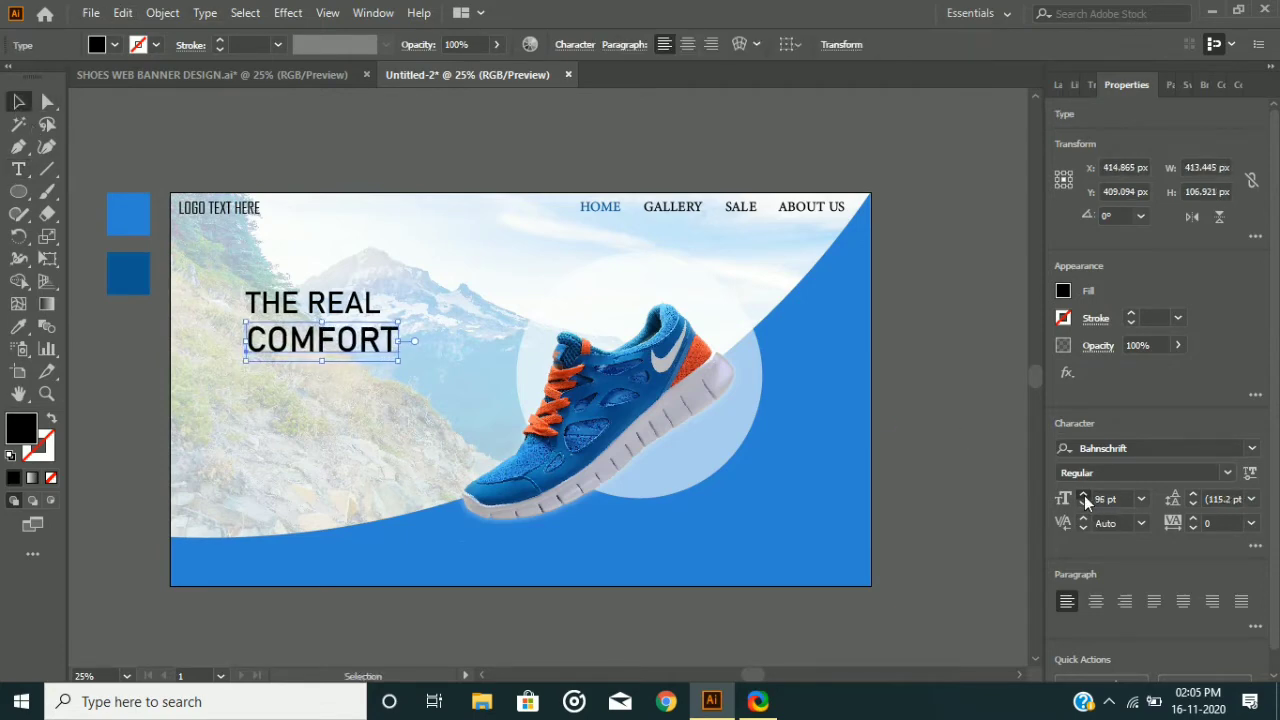
pyautogui.doubleClick(1084, 495)
pyautogui.doubleClick(1084, 495)
pyautogui.doubleClick(1084, 495)
pyautogui.click(1084, 495)
pyautogui.doubleClick(1084, 495)
pyautogui.doubleClick(1084, 495)
pyautogui.click(1084, 496)
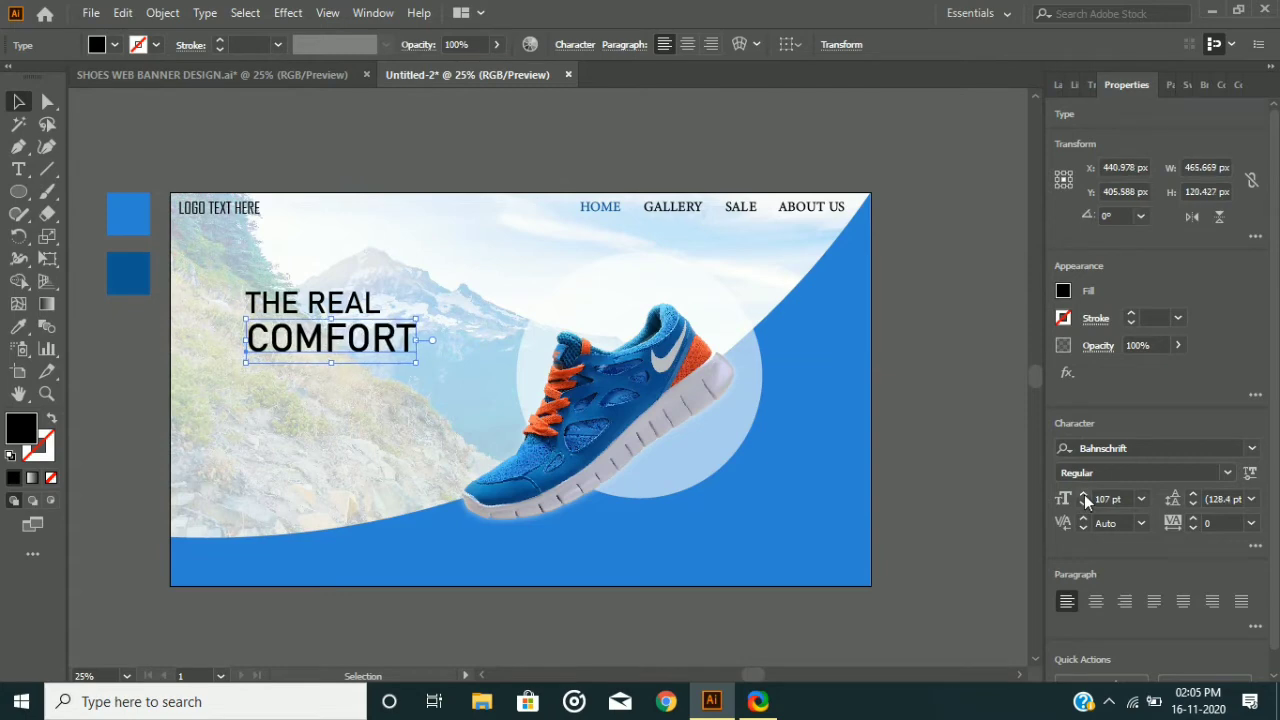
pyautogui.press('Up')
pyautogui.press('Up')
pyautogui.press('Up')
pyautogui.press('Up')
pyautogui.press('Up')
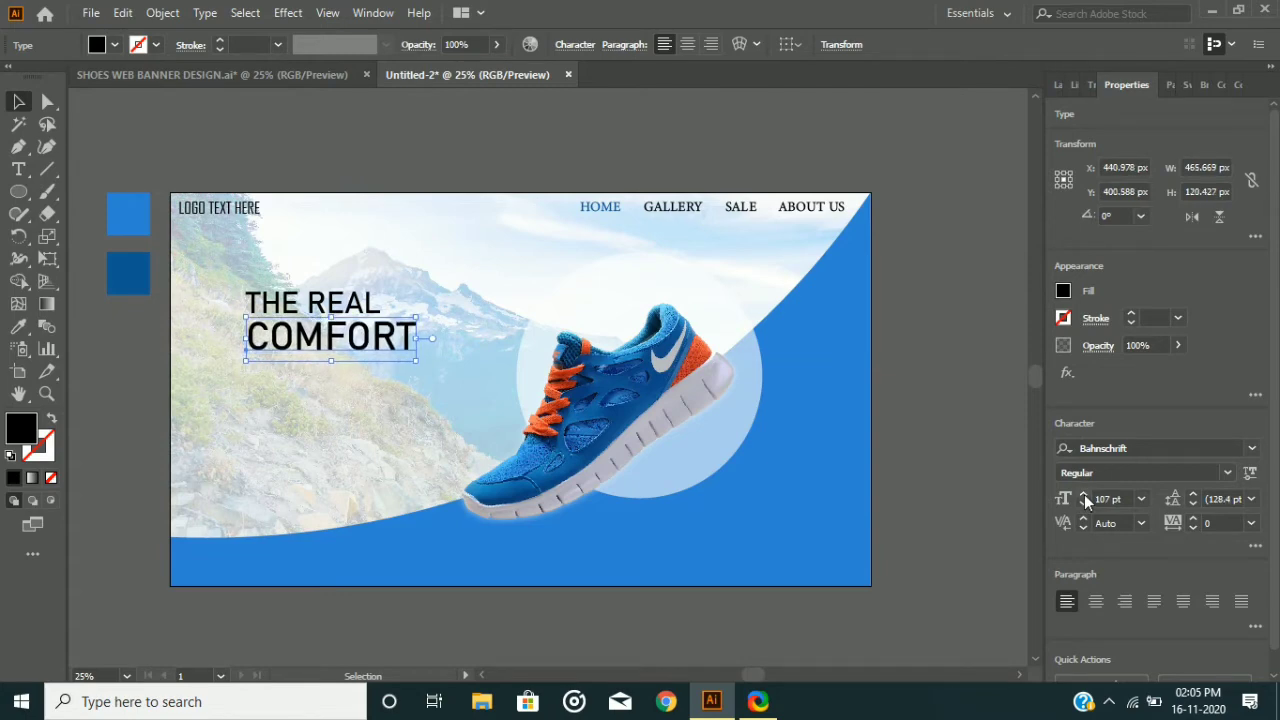
# Recolor the COMFORT text with an orange sampled from the shoe, settling on the bright orange near its laces
pyautogui.click(18, 326)
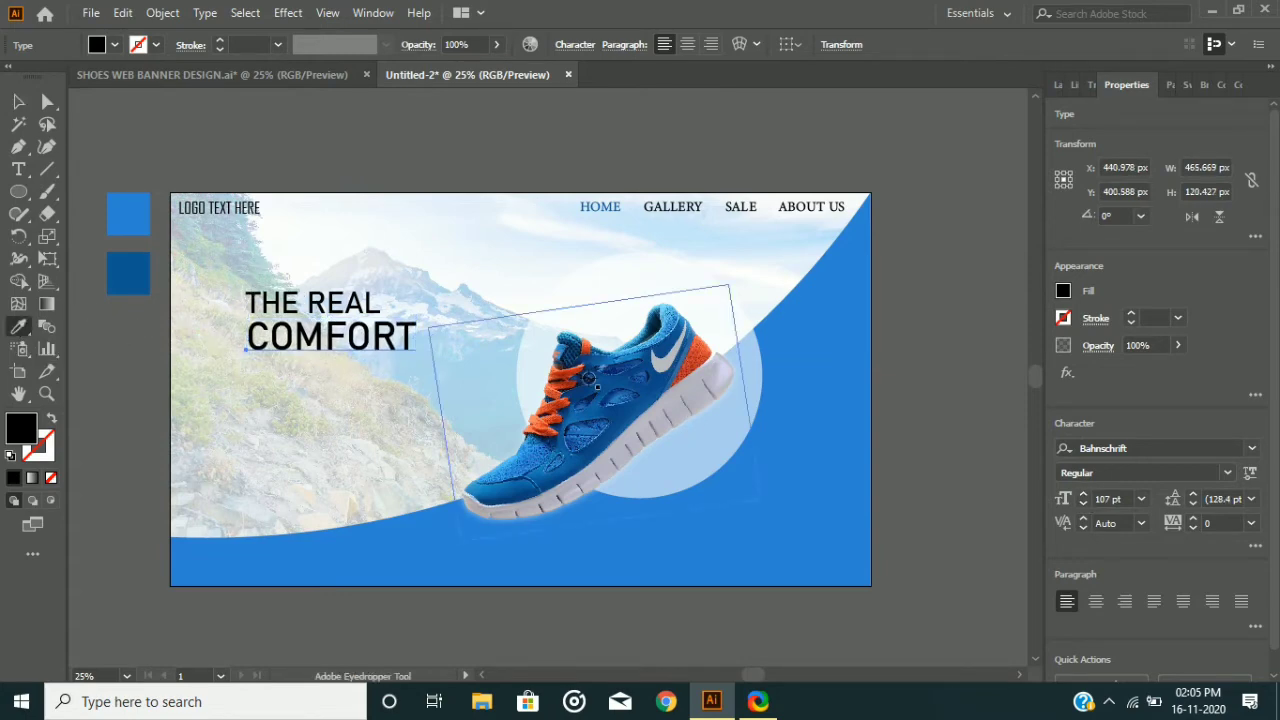
pyautogui.click(704, 345)
pyautogui.click(700, 350)
pyautogui.click(706, 354)
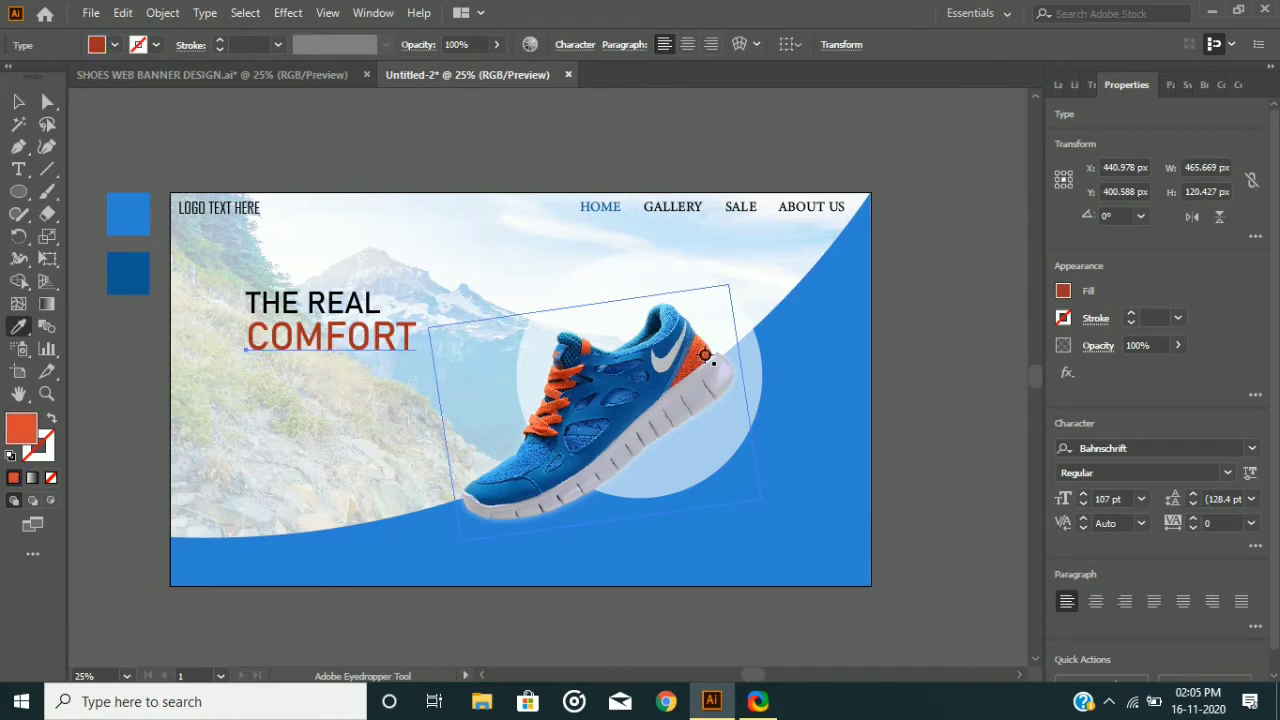
pyautogui.click(708, 357)
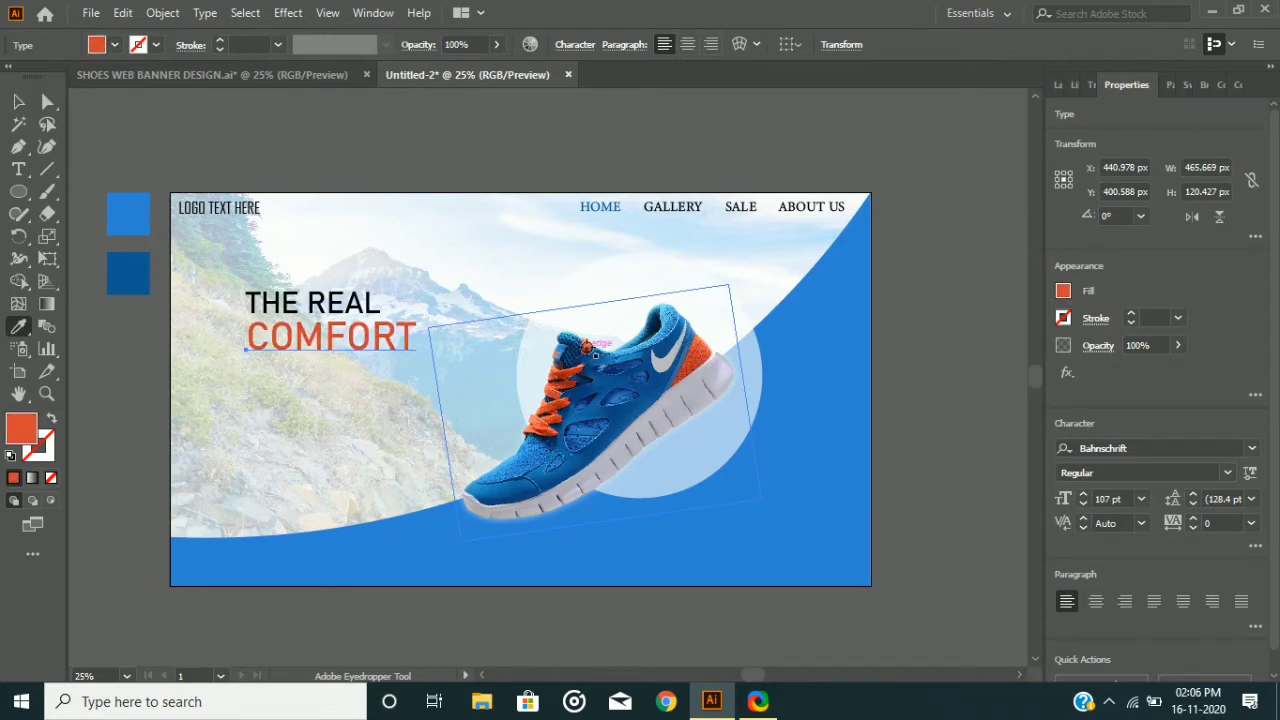
pyautogui.click(585, 346)
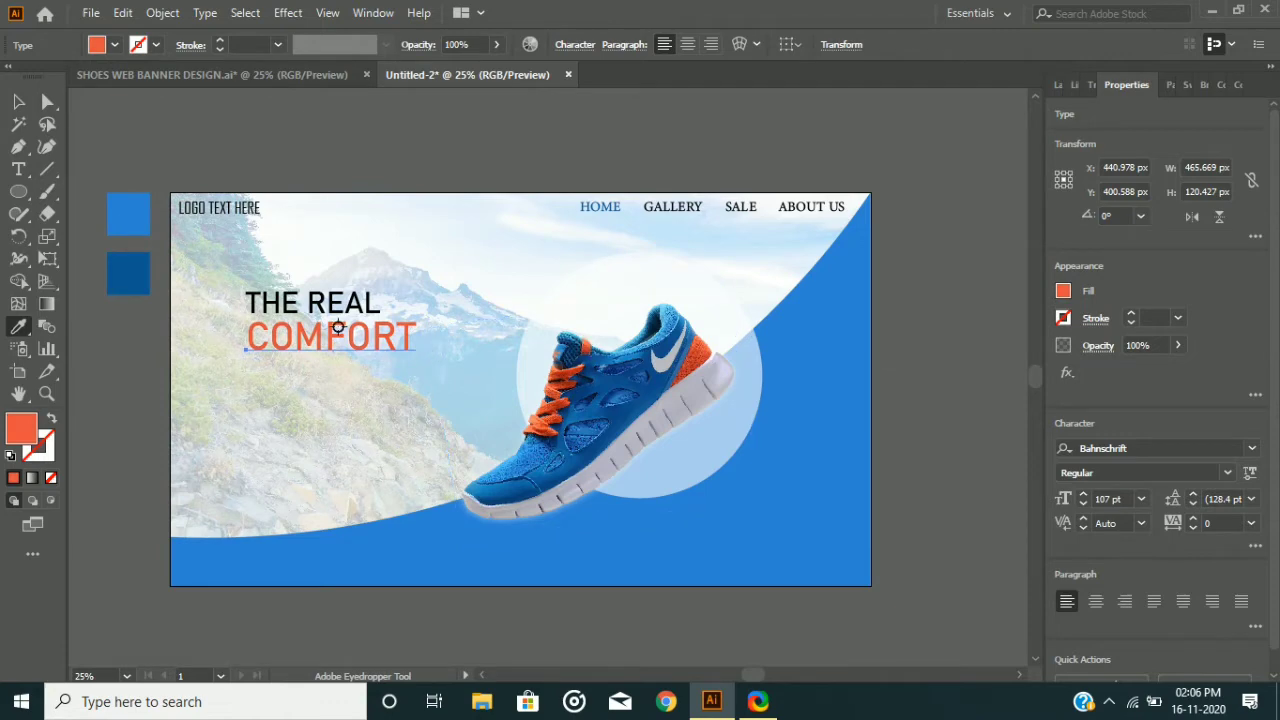
pyautogui.click(18, 101)
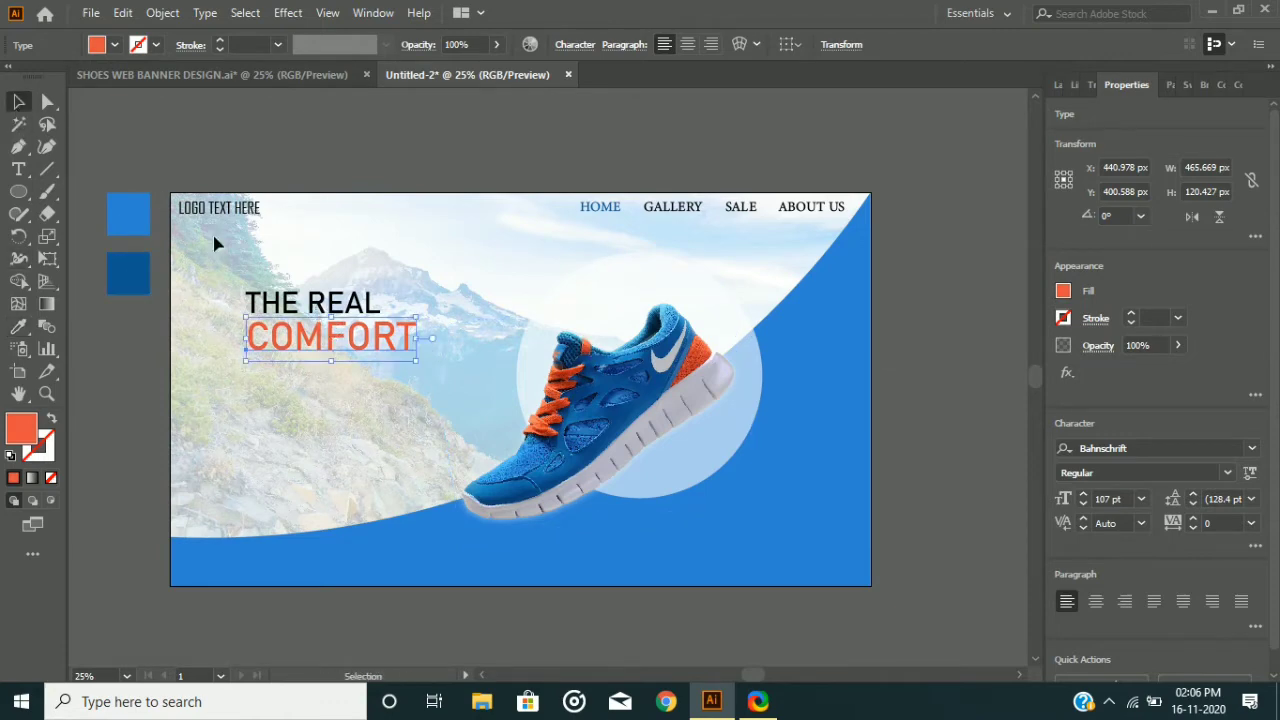
# Recolor the THE REAL text with the dark blue sampled from the lower color swatch beside the artboard
pyautogui.click(312, 303)
pyautogui.click(18, 326)
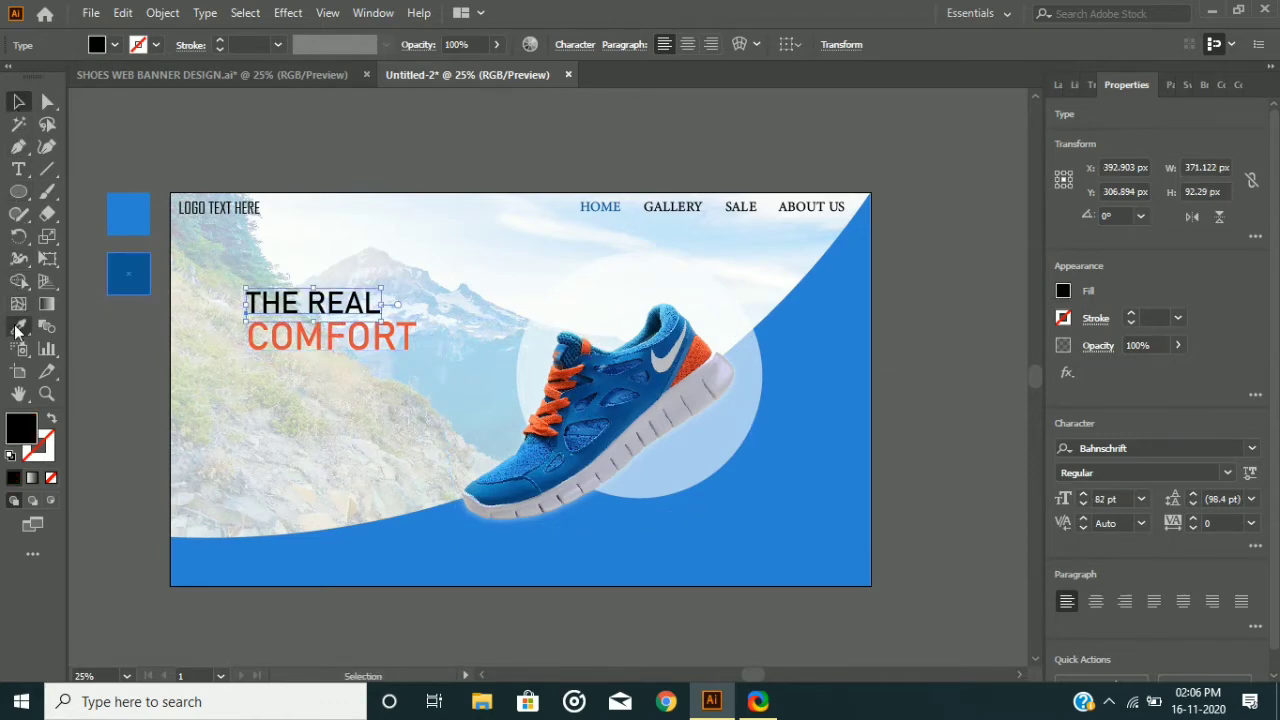
pyautogui.click(128, 273)
pyautogui.click(125, 214)
pyautogui.click(128, 273)
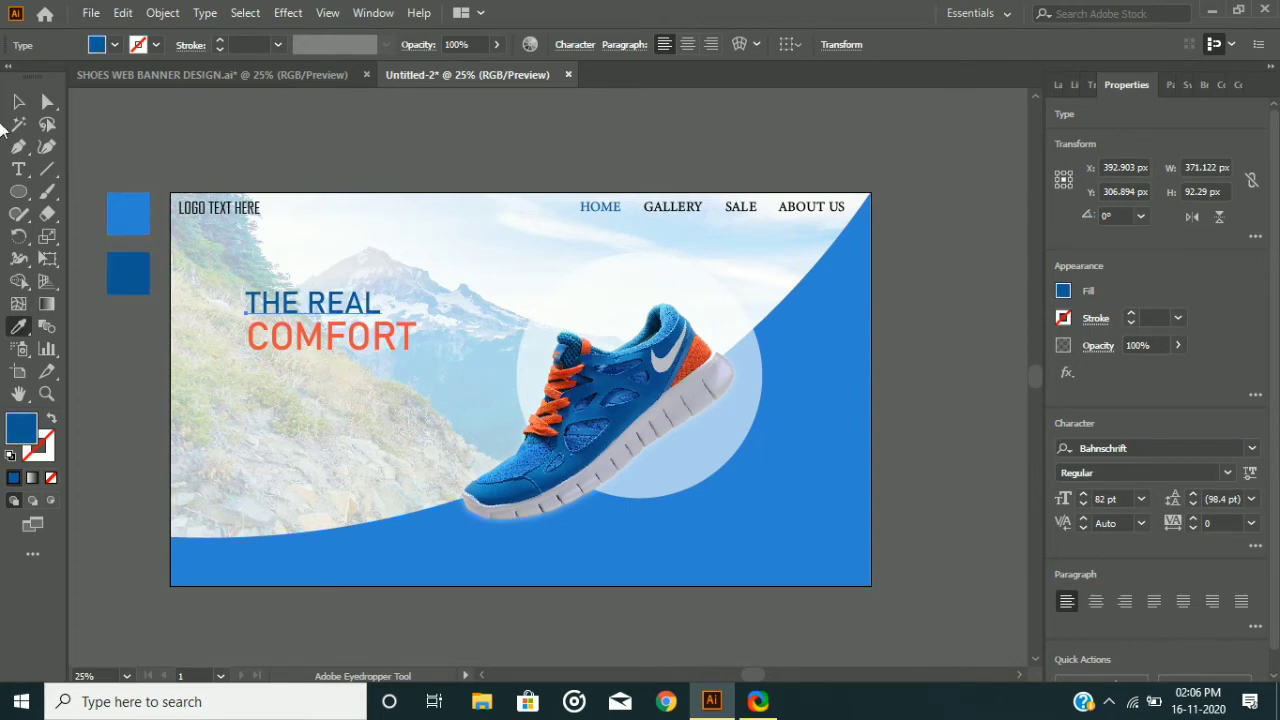
pyautogui.click(18, 101)
pyautogui.click(174, 128)
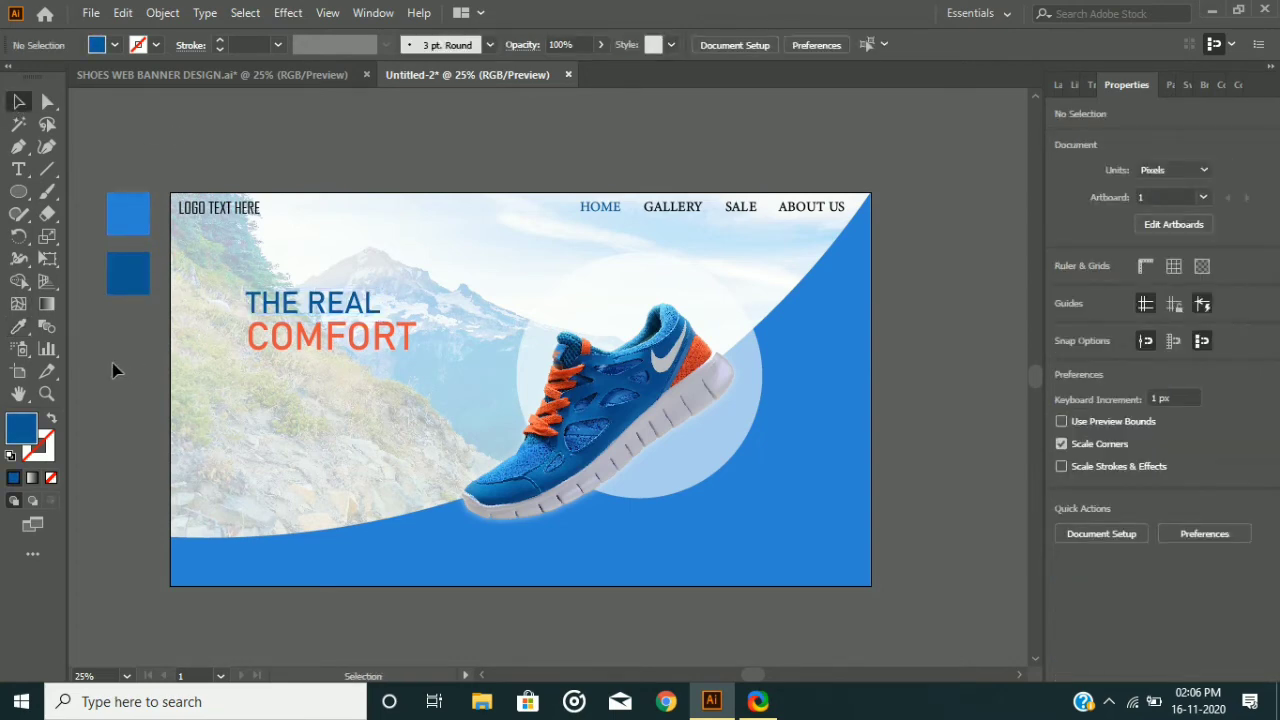
# Add a placeholder paragraph in a text area about 751 × 257 px below COMFORT and set its font size to 26 pt
pyautogui.click(18, 169)
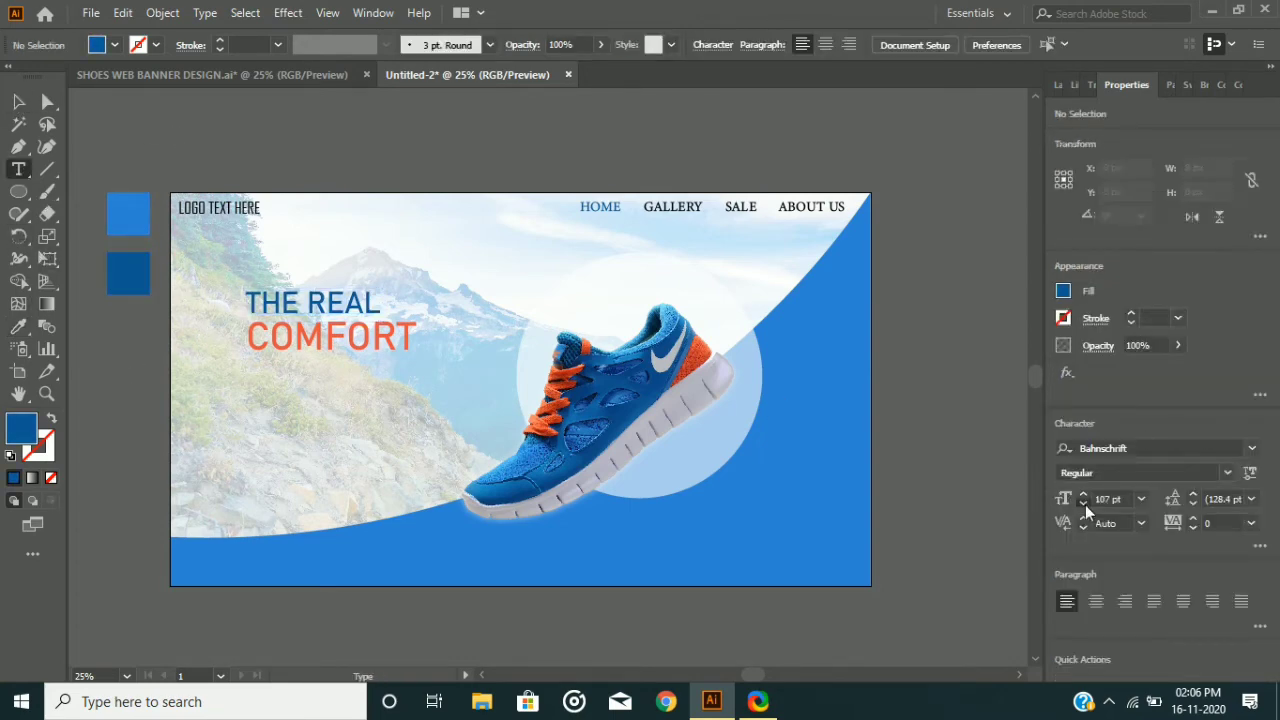
pyautogui.click(1084, 504)
pyautogui.click(1085, 505)
pyautogui.click(1085, 505)
pyautogui.moveTo(237, 371); pyautogui.dragTo(520, 473)
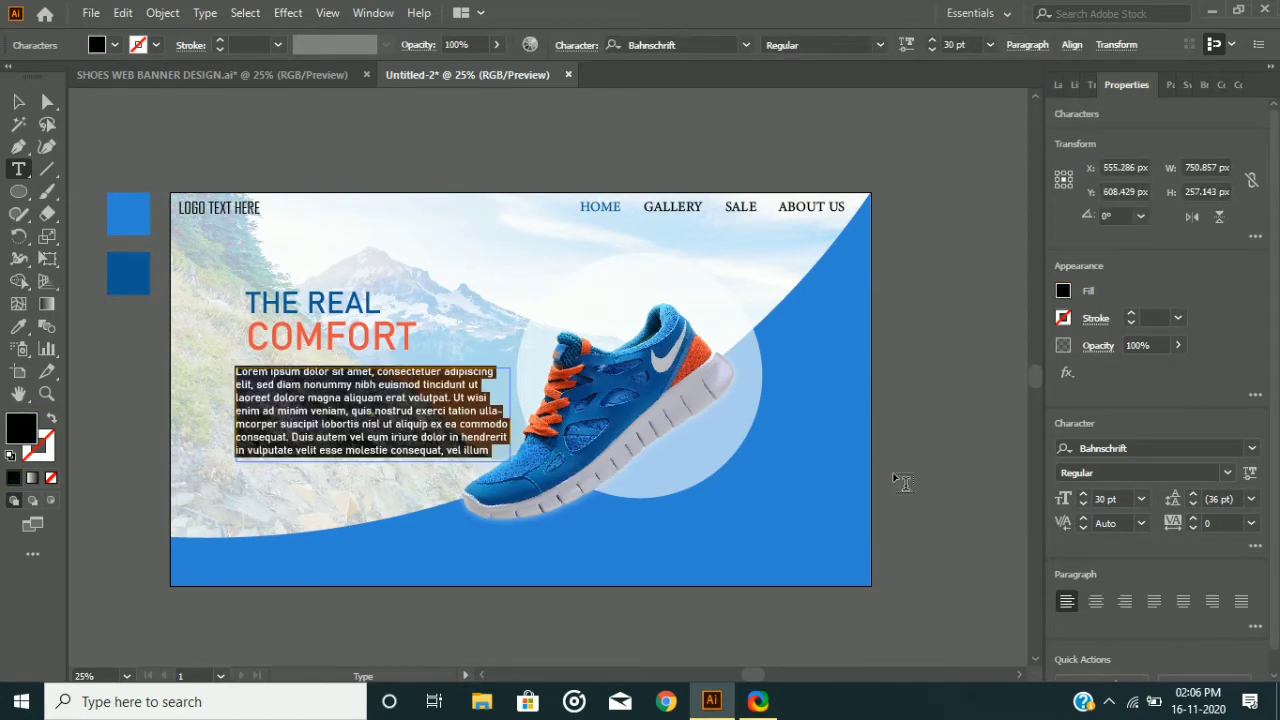
pyautogui.click(1084, 506)
pyautogui.click(1084, 506)
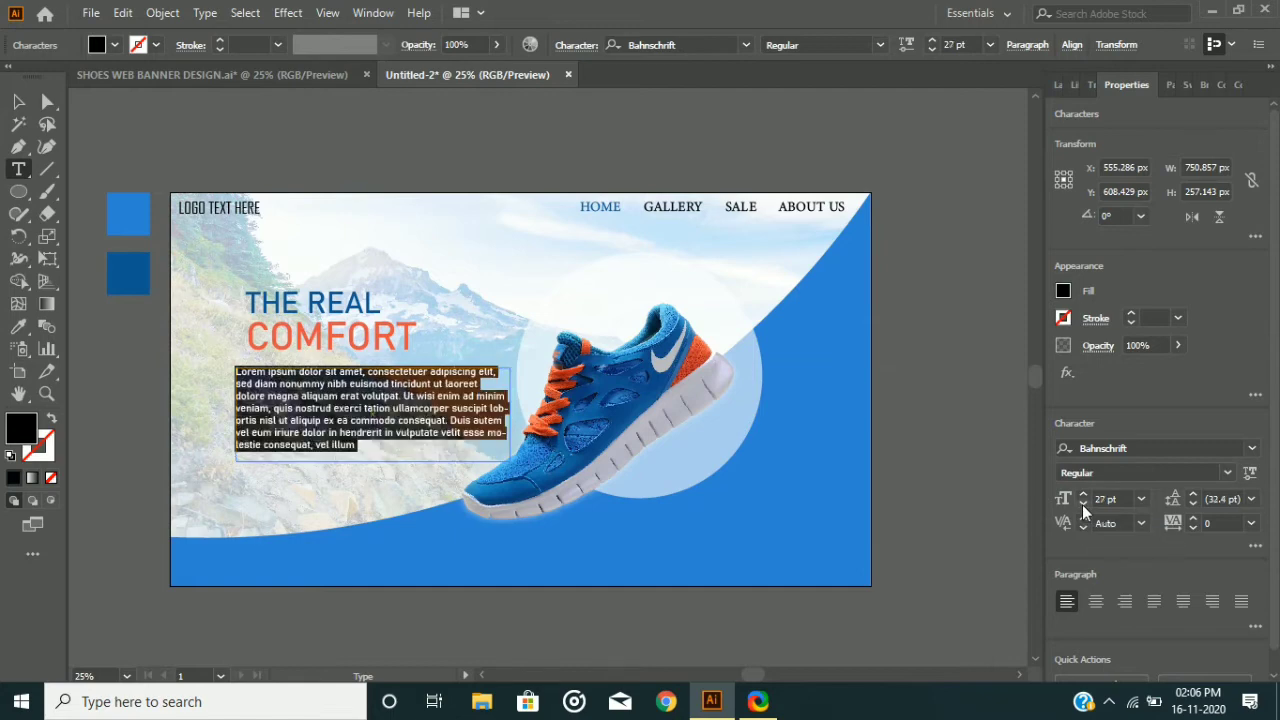
pyautogui.click(1084, 506)
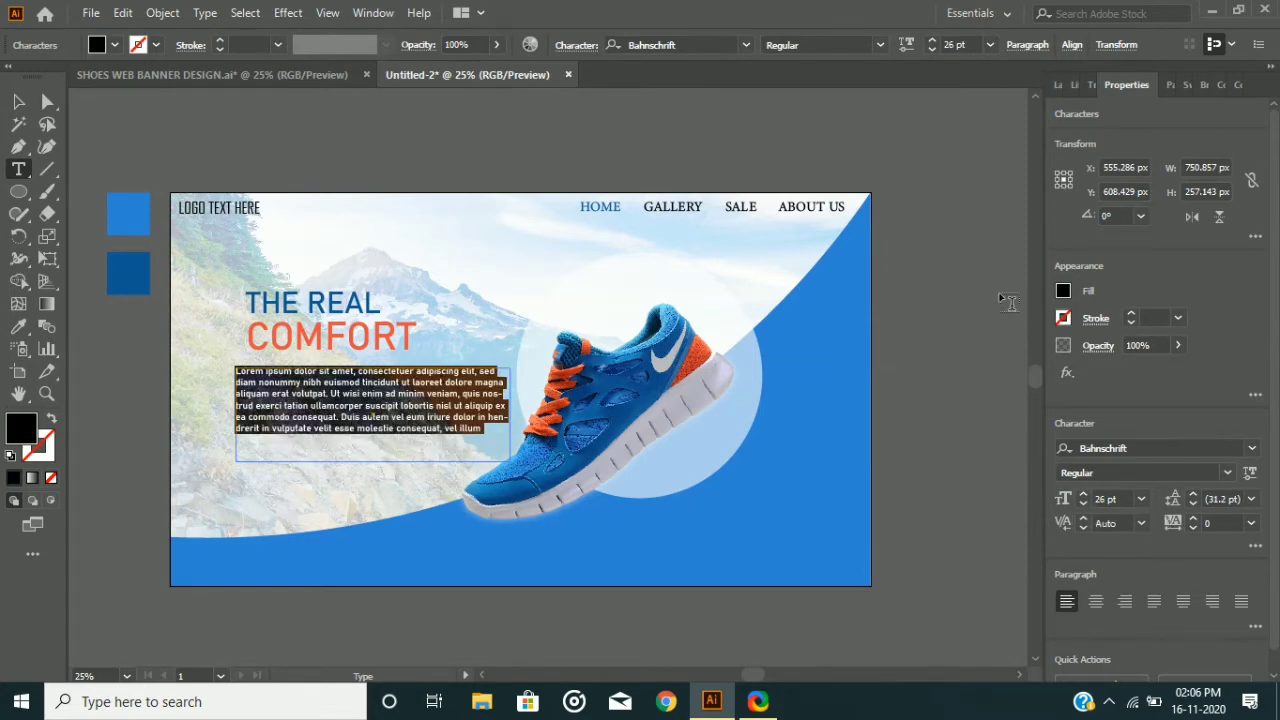
pyautogui.click(18, 101)
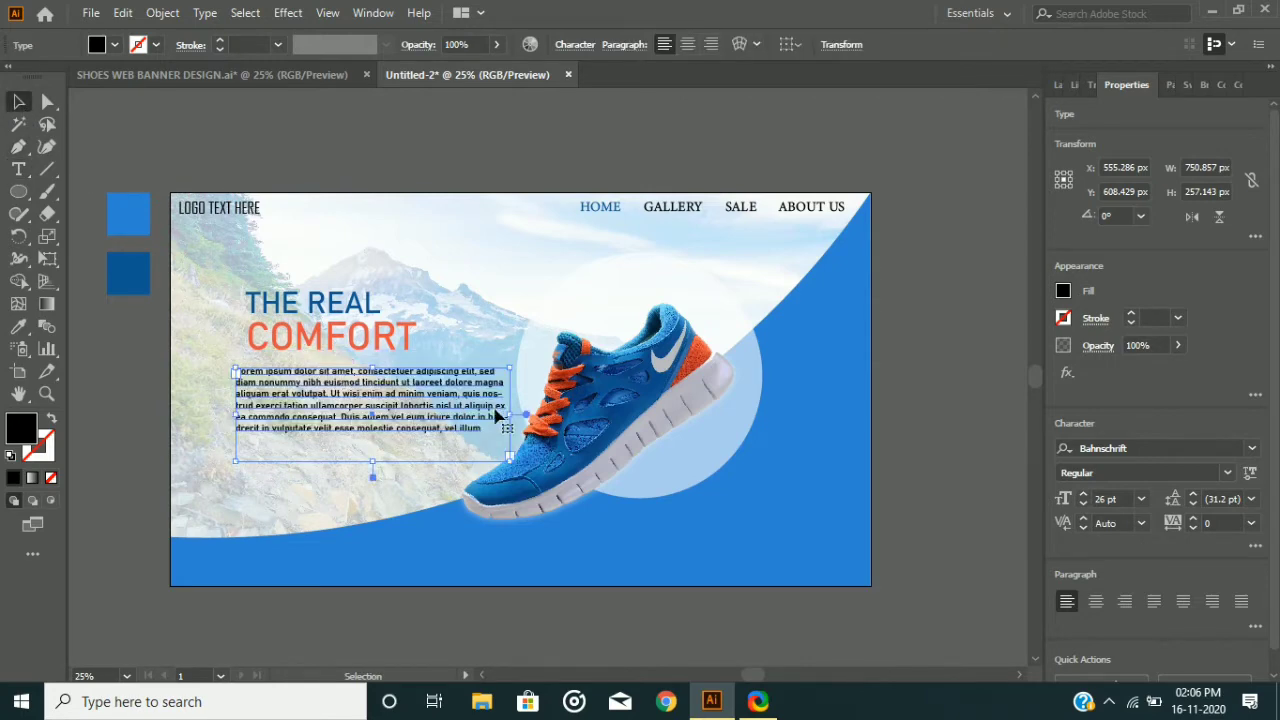
# Widen the paragraph's text area to about 770 px and set its tracking to 5
pyautogui.click(1190, 519)
pyautogui.click(1190, 519)
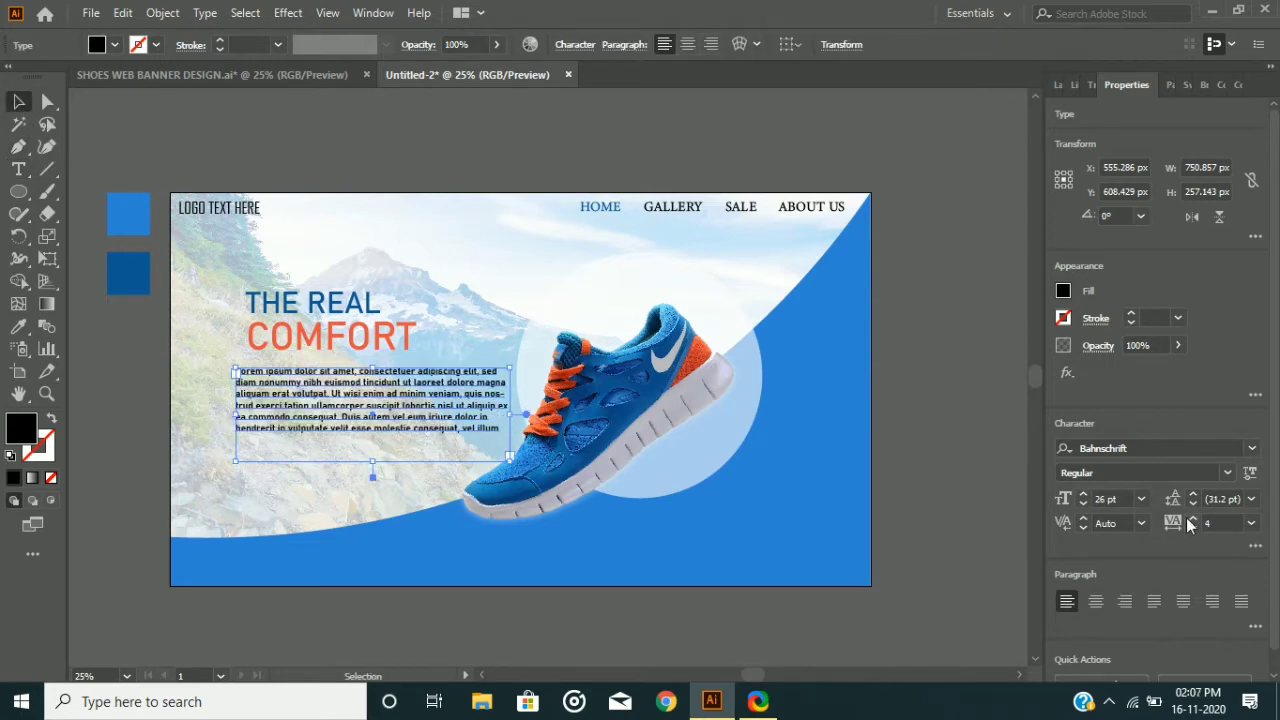
pyautogui.click(1190, 519)
pyautogui.click(1190, 519)
pyautogui.click(1190, 519)
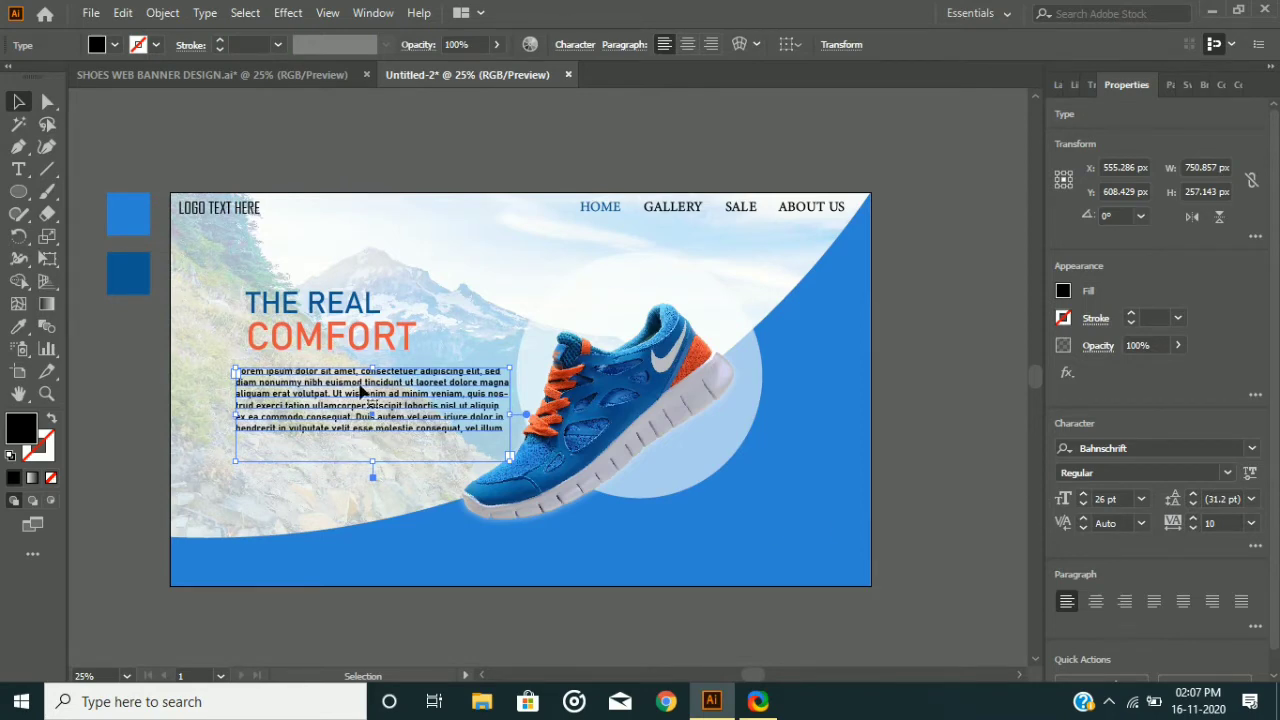
pyautogui.moveTo(511, 415); pyautogui.dragTo(518, 415)
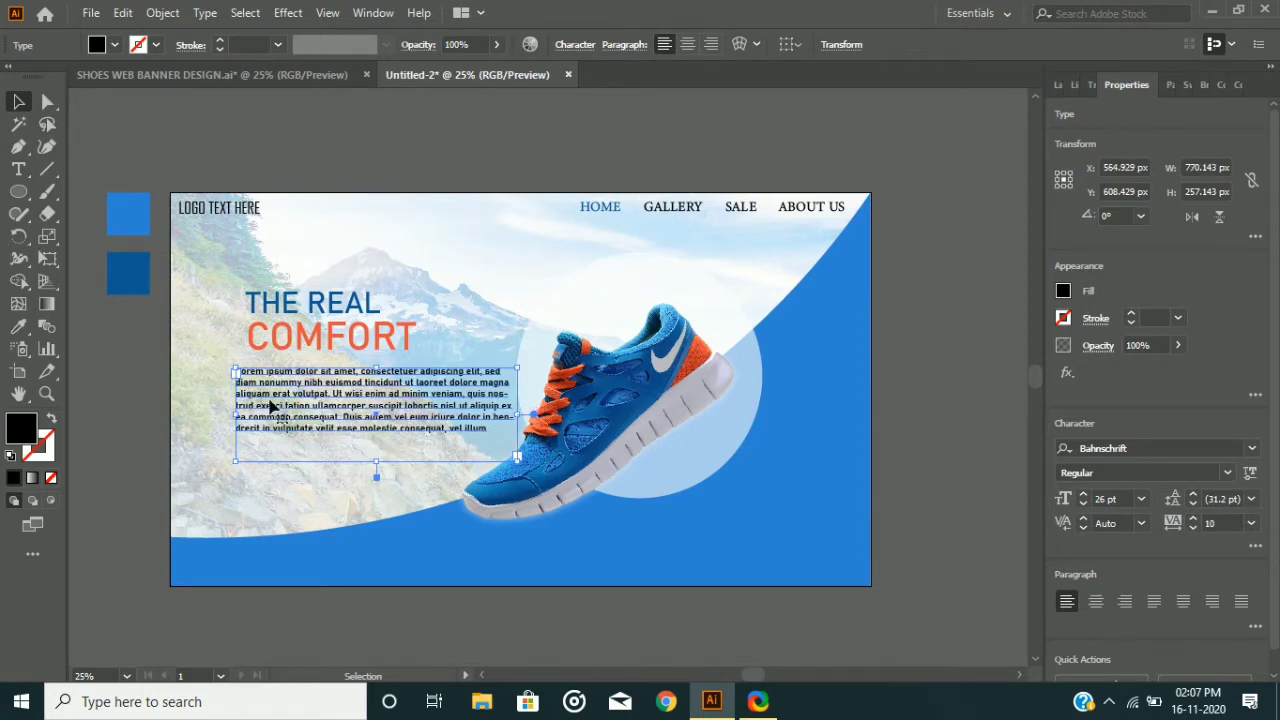
pyautogui.click(1193, 528)
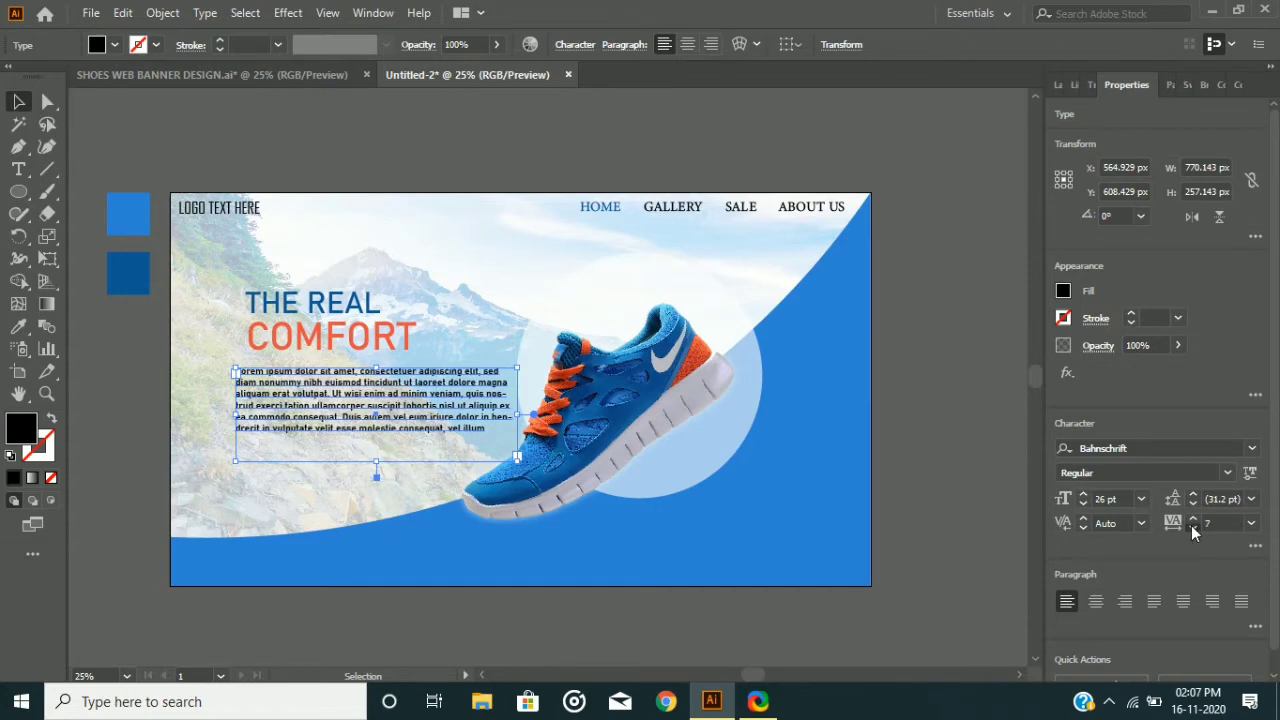
# Shift the paragraph slightly left, with its text area widened to about 782 px, and justify it with the last line aligned left
pyautogui.moveTo(338, 420); pyautogui.dragTo(326, 421)
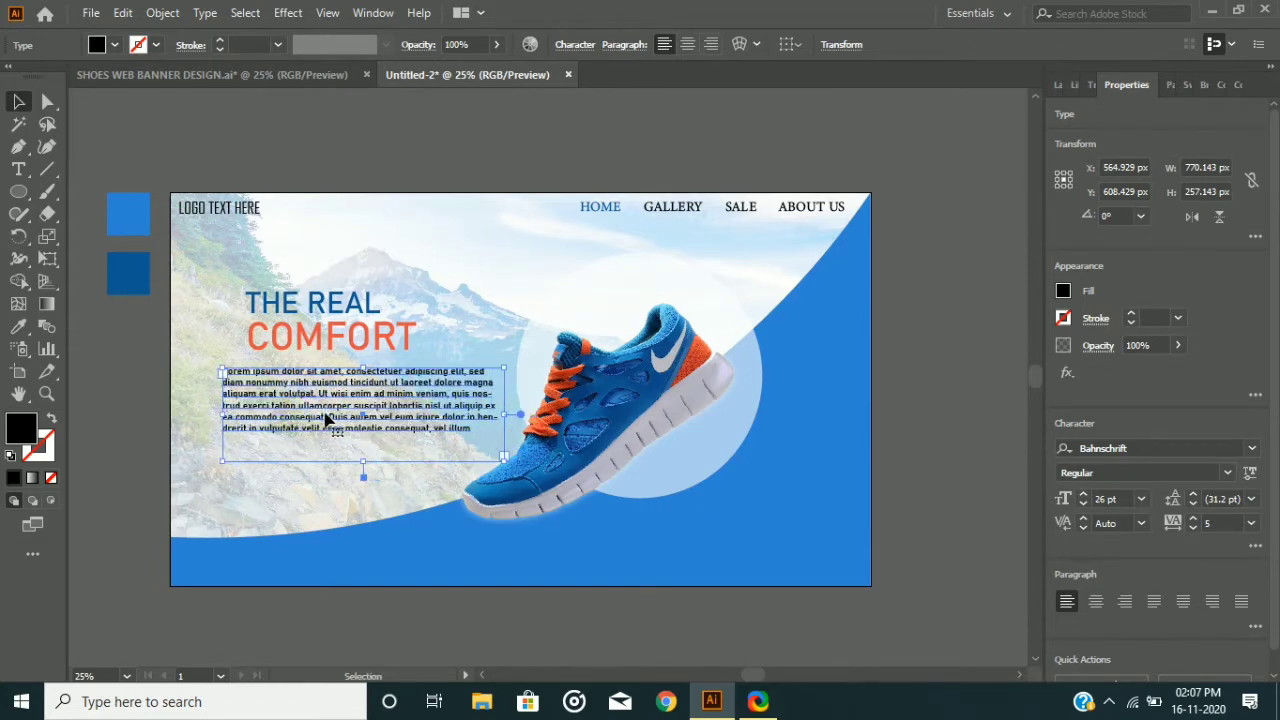
pyautogui.moveTo(505, 413); pyautogui.dragTo(509, 413)
pyautogui.click(1154, 600)
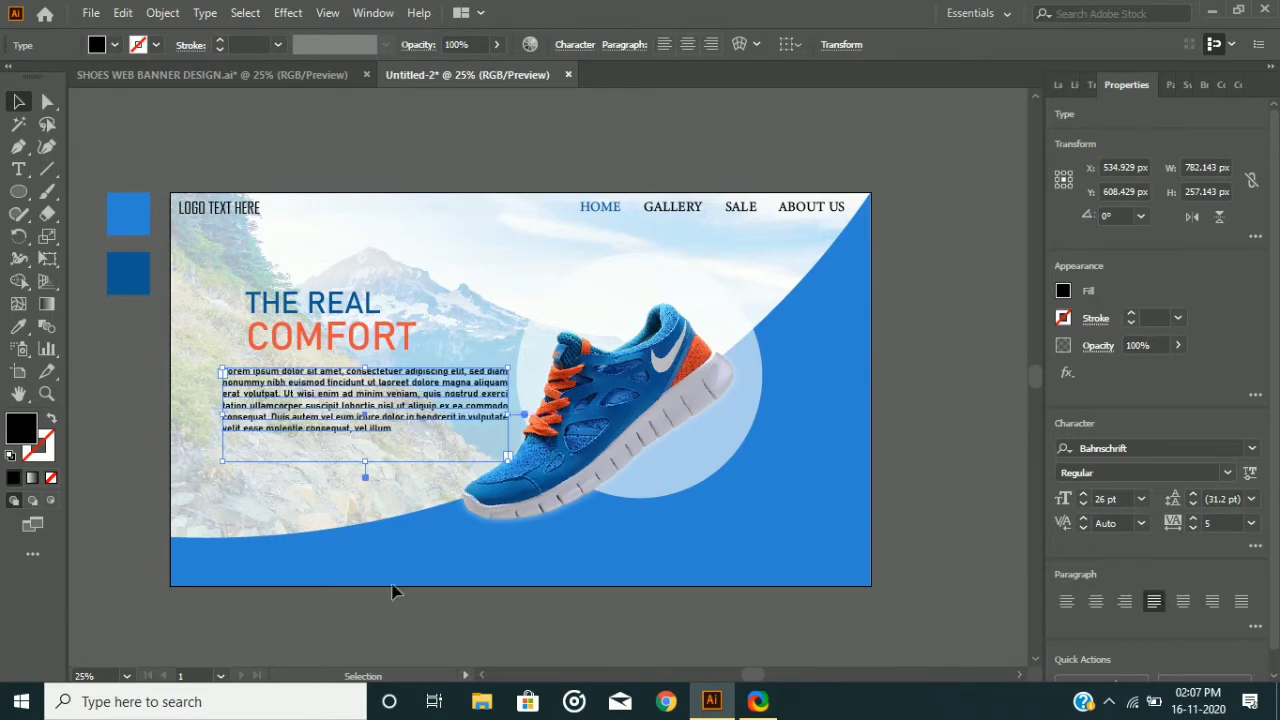
# Line up THE REAL and COMFORT with the paragraph's left edge and nudge both down about 18 px, closer to the paragraph
pyautogui.click(318, 314)
pyautogui.keyDown('shift'); pyautogui.click(315, 344); pyautogui.keyUp('shift')
pyautogui.moveTo(315, 344); pyautogui.dragTo(298, 345)
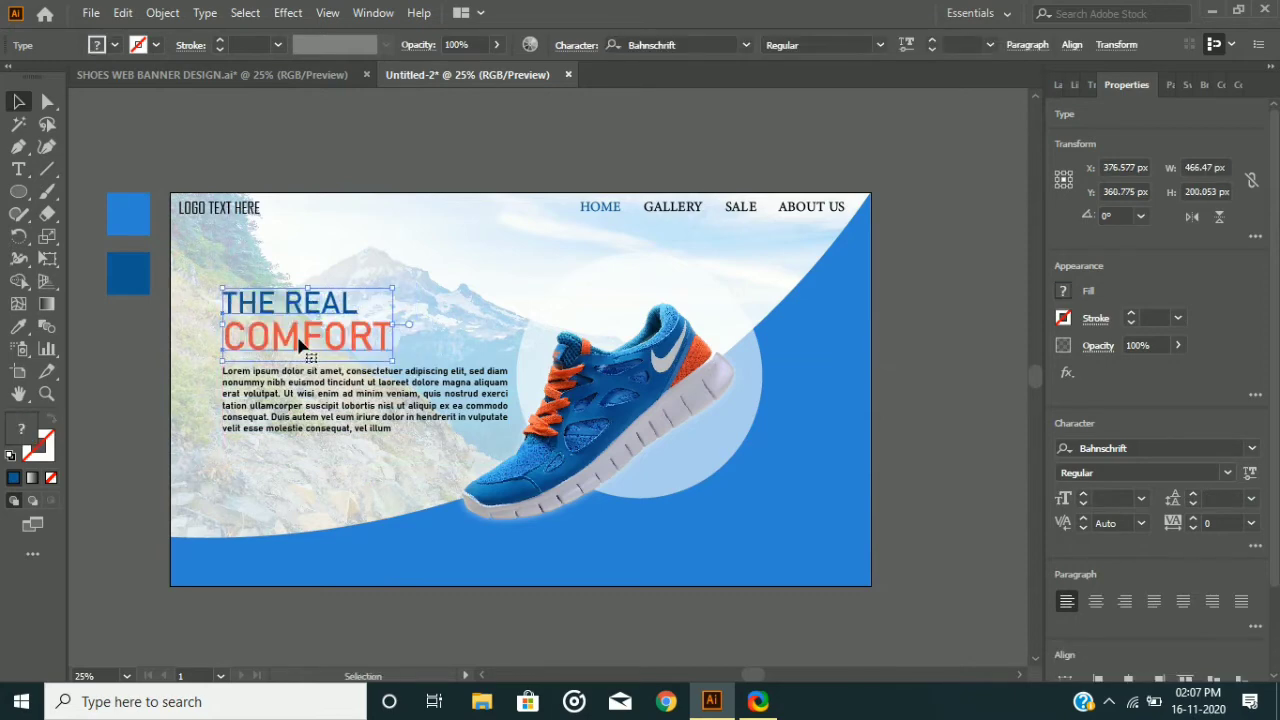
pyautogui.press('Down')
pyautogui.press('Down')
pyautogui.press('Down')
pyautogui.press('Down')
pyautogui.press('Down')
pyautogui.press('Down')
pyautogui.press('Down')
pyautogui.press('Down')
pyautogui.press('Down')
pyautogui.press('Down')
pyautogui.press('Down')
pyautogui.press('Down')
pyautogui.press('Down')
pyautogui.press('Down')
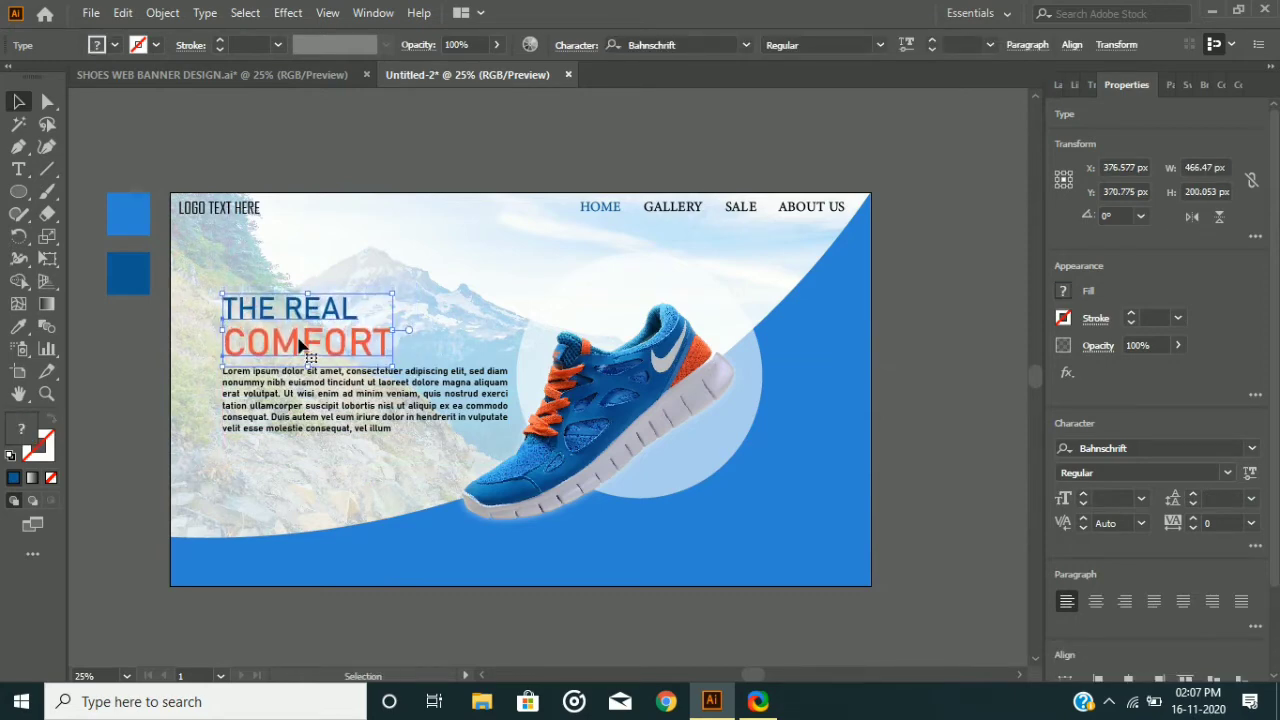
pyautogui.press('Down')
pyautogui.press('Down')
pyautogui.press('Down')
pyautogui.press('Down')
pyautogui.press('Down')
pyautogui.press('Down')
pyautogui.press('Down')
pyautogui.press('Down')
pyautogui.press('Down')
pyautogui.press('Up')
pyautogui.press('Up')
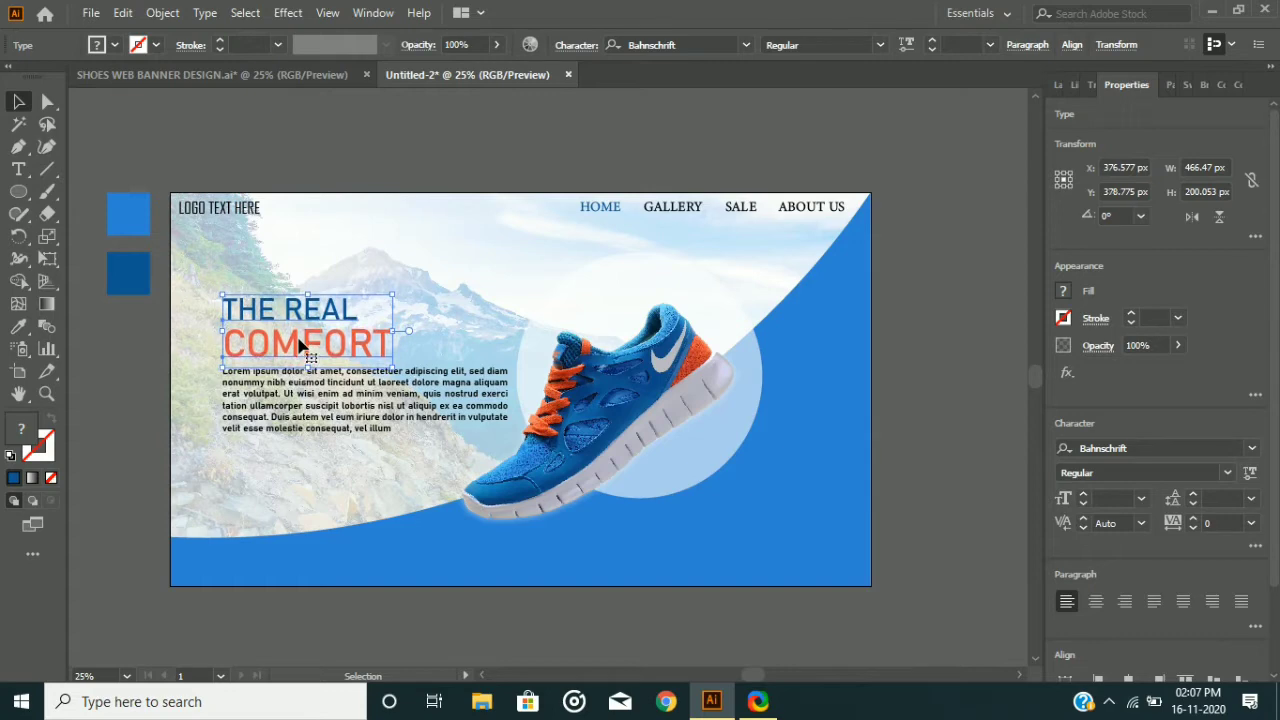
pyautogui.click(371, 142)
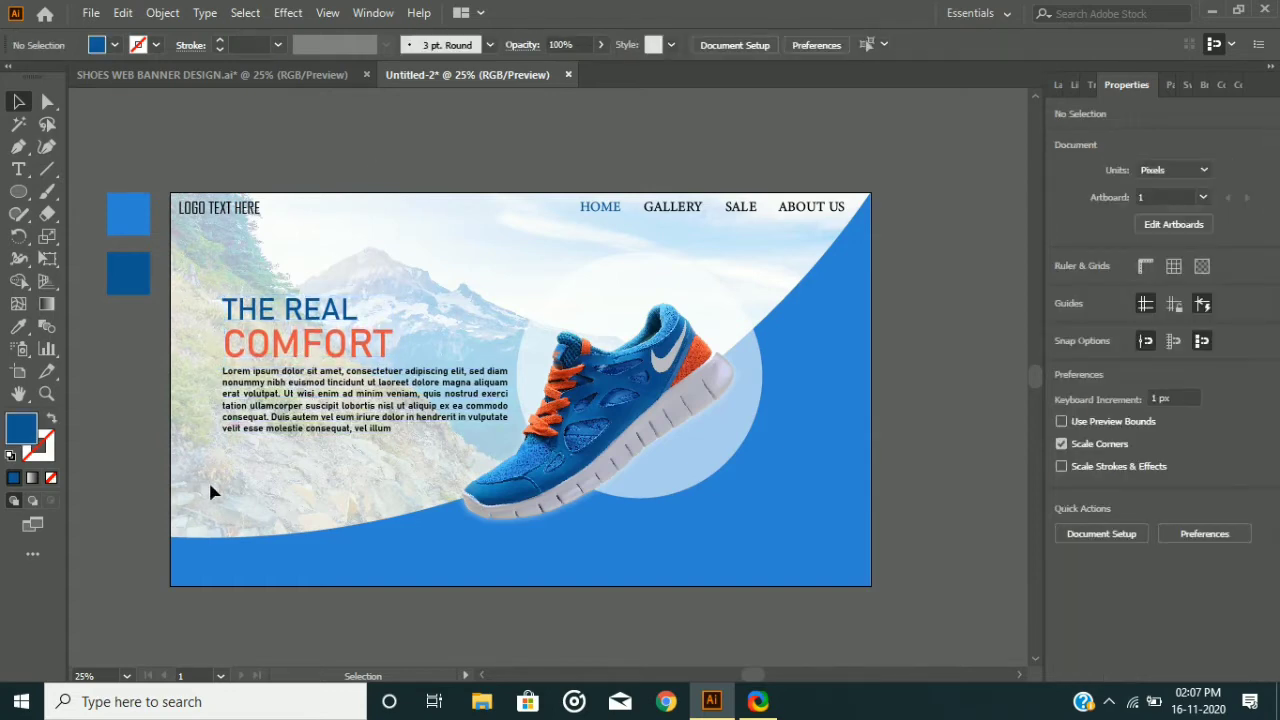
# Draw a dark blue rounded rectangle about 391 × 72 px below the paragraph and fully round its corners into a pill-shaped button
pyautogui.moveTo(18, 191); pyautogui.dragTo(104, 205)
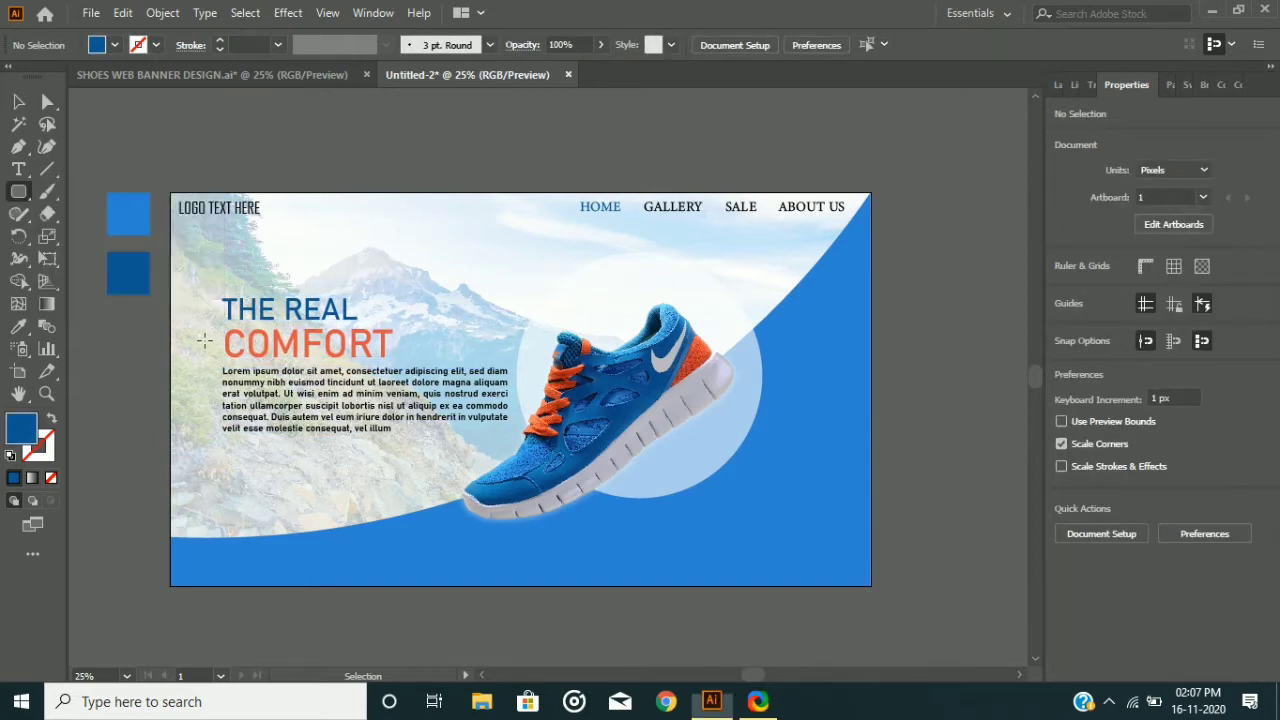
pyautogui.moveTo(222, 450); pyautogui.dragTo(366, 474)
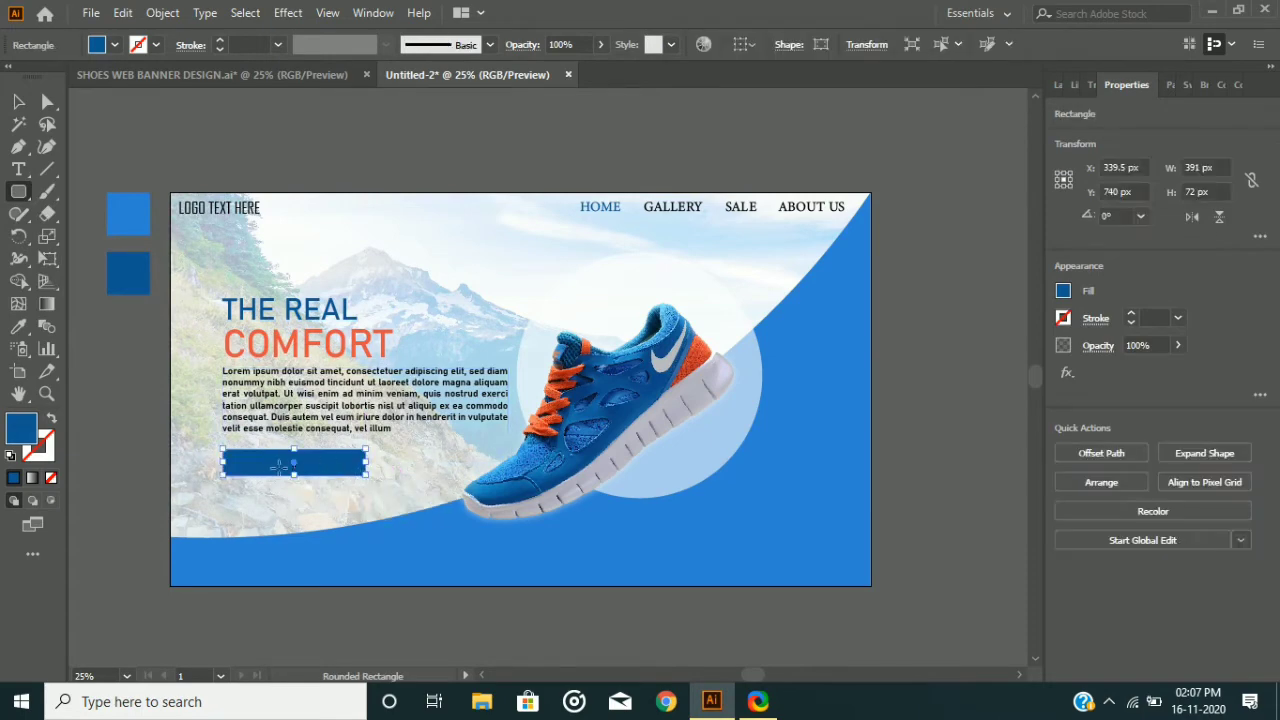
pyautogui.scroll(2, 271, 468)
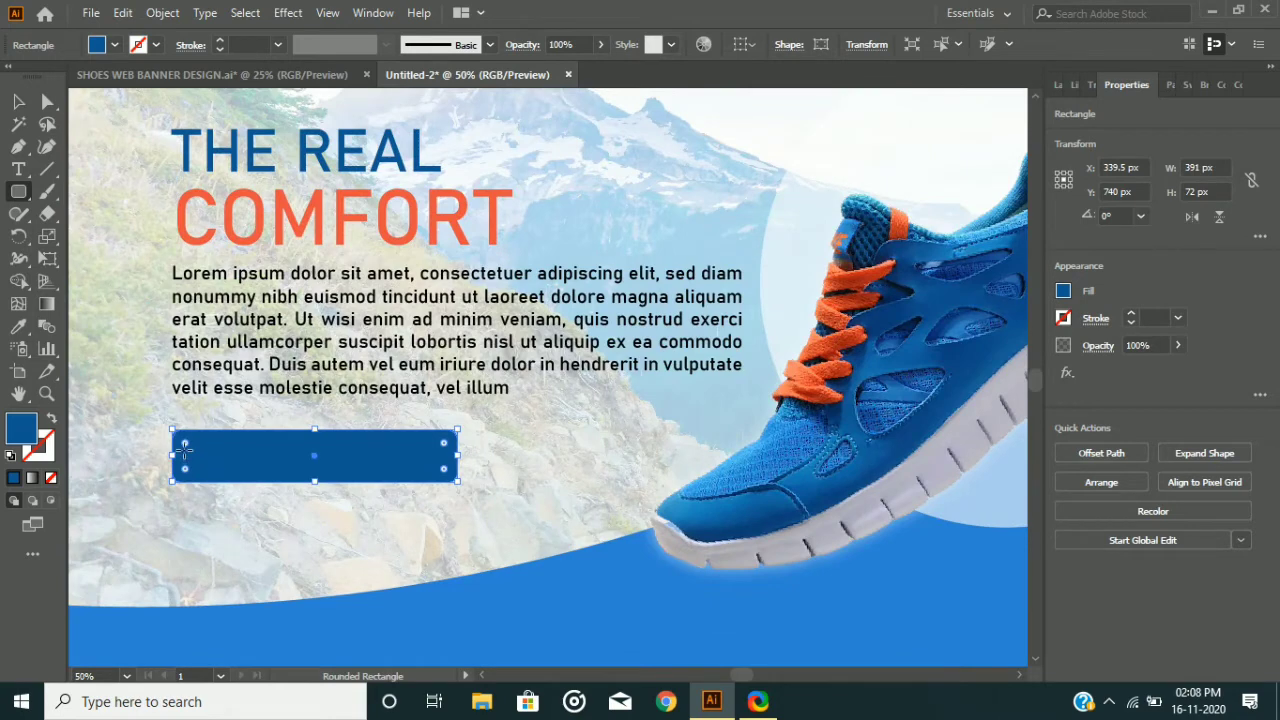
pyautogui.moveTo(184, 470); pyautogui.dragTo(266, 476)
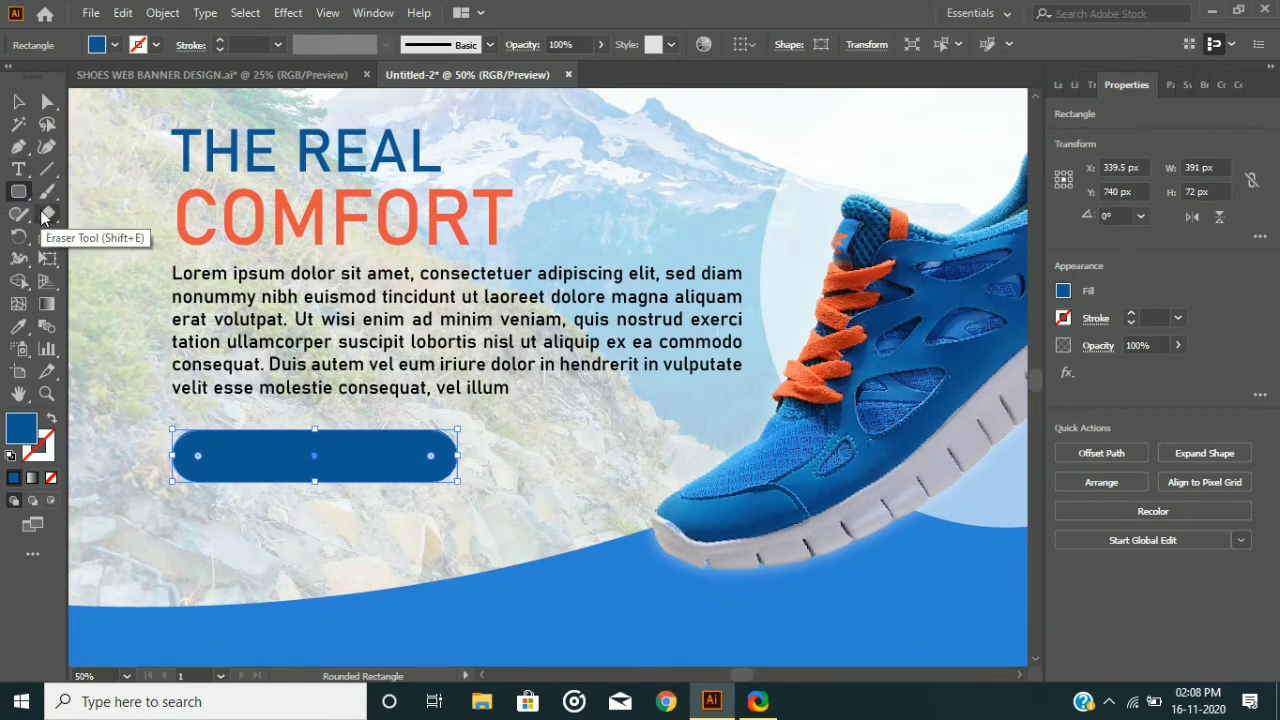
# Draw a 58 × 58 px circle inside the right end of the pill-shaped button and fill it white
pyautogui.moveTo(18, 191); pyautogui.dragTo(80, 231)
pyautogui.scroll(2, 416, 437)
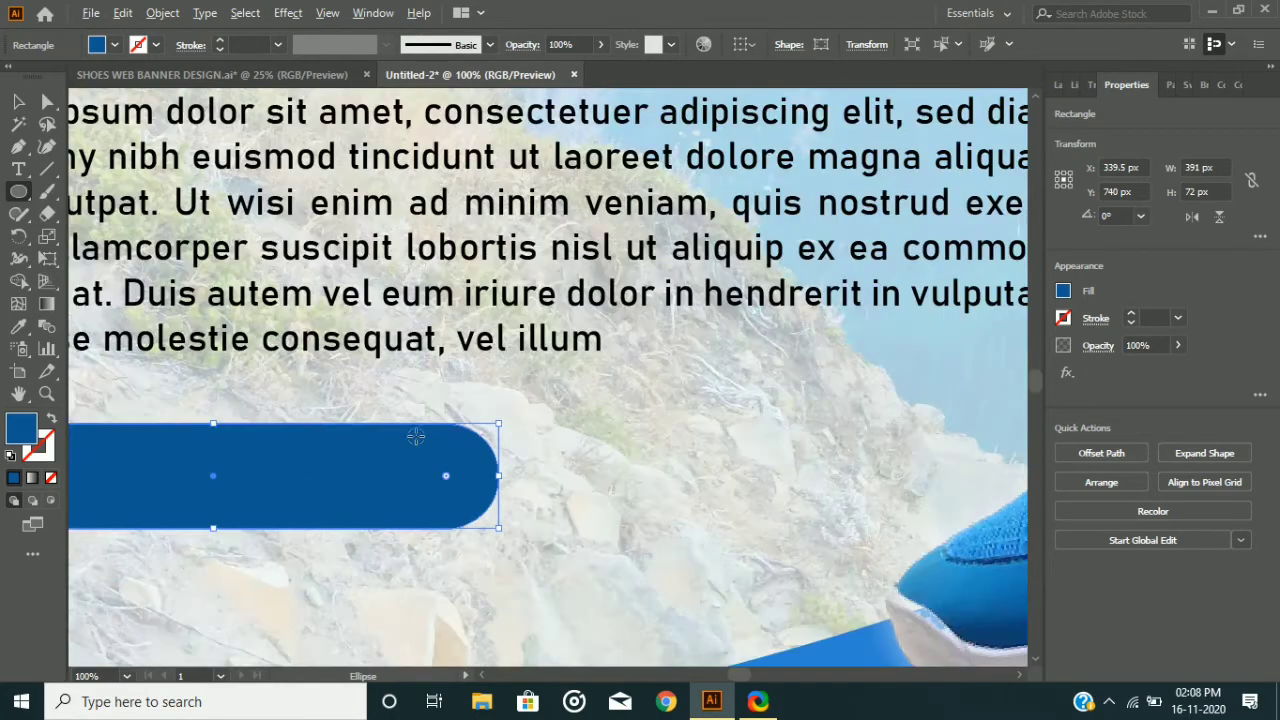
pyautogui.hscroll(-5, 280, 454)
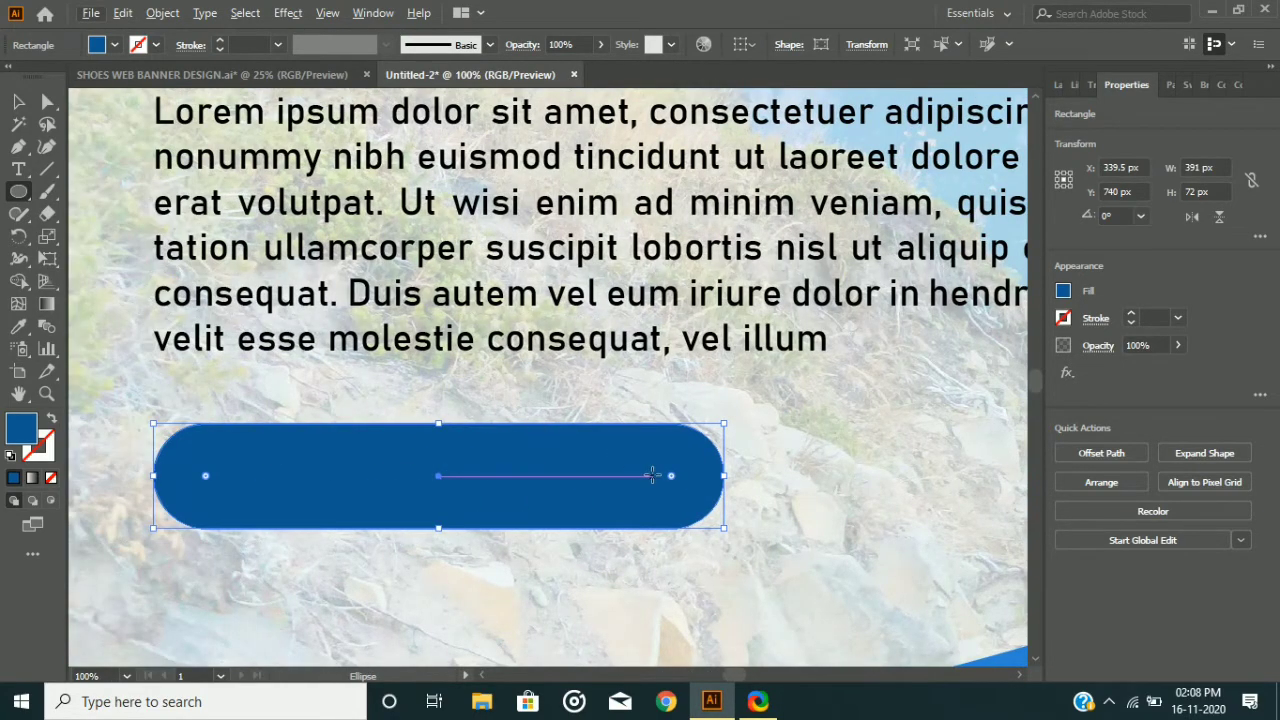
pyautogui.moveTo(652, 475); pyautogui.dragTo(694, 517)
pyautogui.click(1063, 291)
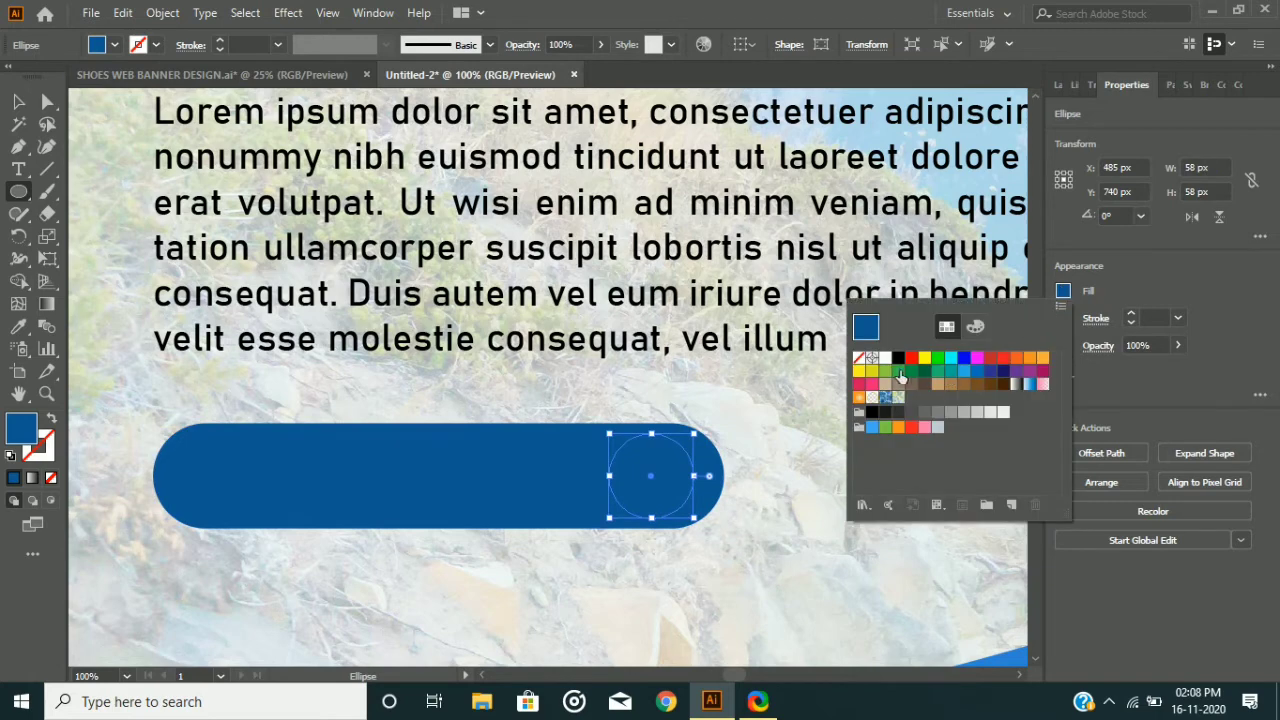
pyautogui.click(885, 358)
# Nudge the white circle 12 px right so it sits near the pill's rounded right end
pyautogui.click(642, 480)
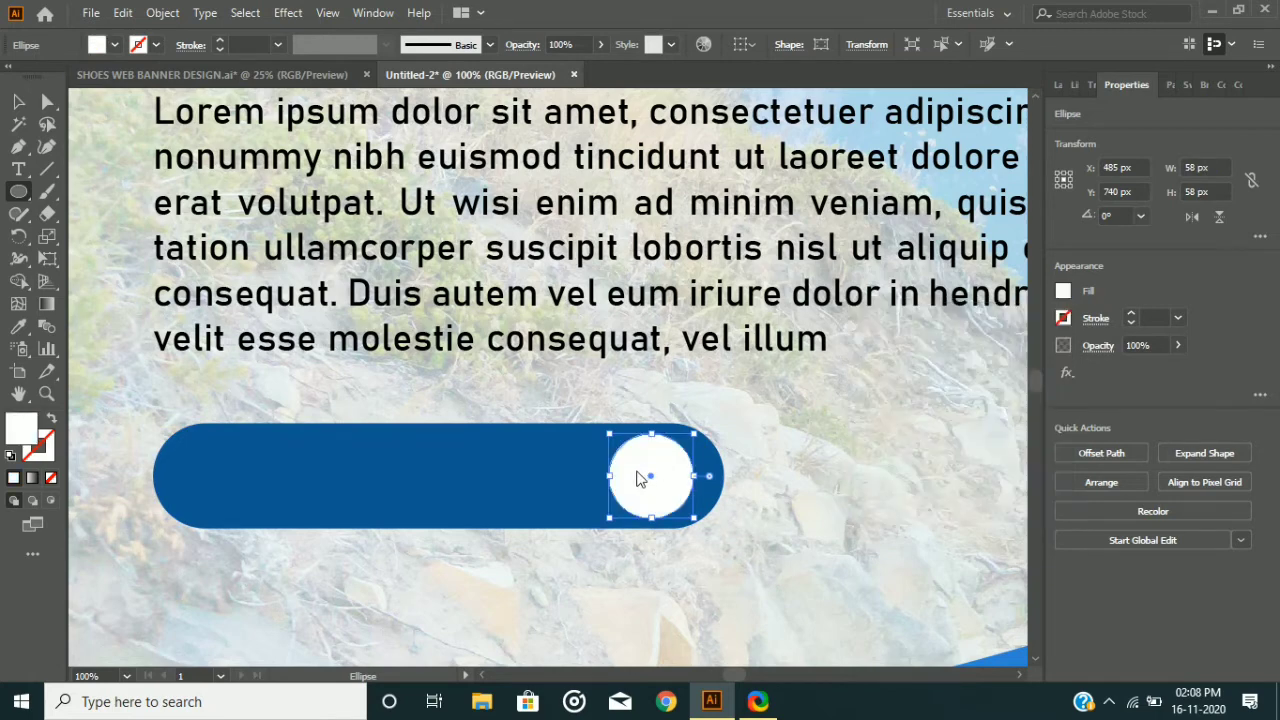
pyautogui.hotkey('shift', 'Right')
pyautogui.hotkey('shift', 'Right')
pyautogui.press('Left')
pyautogui.press('Left')
pyautogui.press('Left')
pyautogui.press('Left')
pyautogui.press('Left')
pyautogui.press('Left')
pyautogui.press('Left')
pyautogui.press('Left')
pyautogui.press('Left')
pyautogui.press('Left')
pyautogui.press('Left')
pyautogui.press('Left')
pyautogui.press('Left')
pyautogui.press('Left')
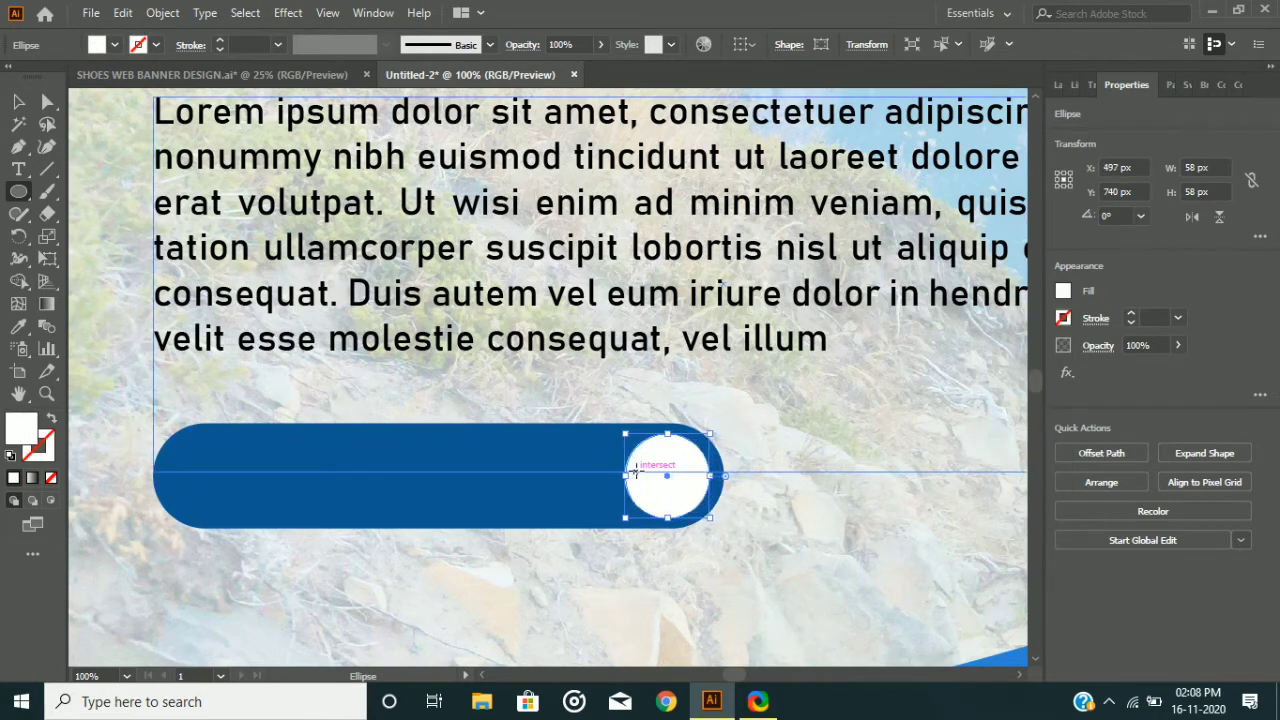
# Draw a right-pointing triangle about 71 × 82 px just above the pill
pyautogui.rightClick(15, 195)
pyautogui.click(82, 282)
pyautogui.moveTo(570, 380); pyautogui.dragTo(535, 436)
pyautogui.press('Up')
pyautogui.press('Up')
pyautogui.press('Down')
pyautogui.press('Down')
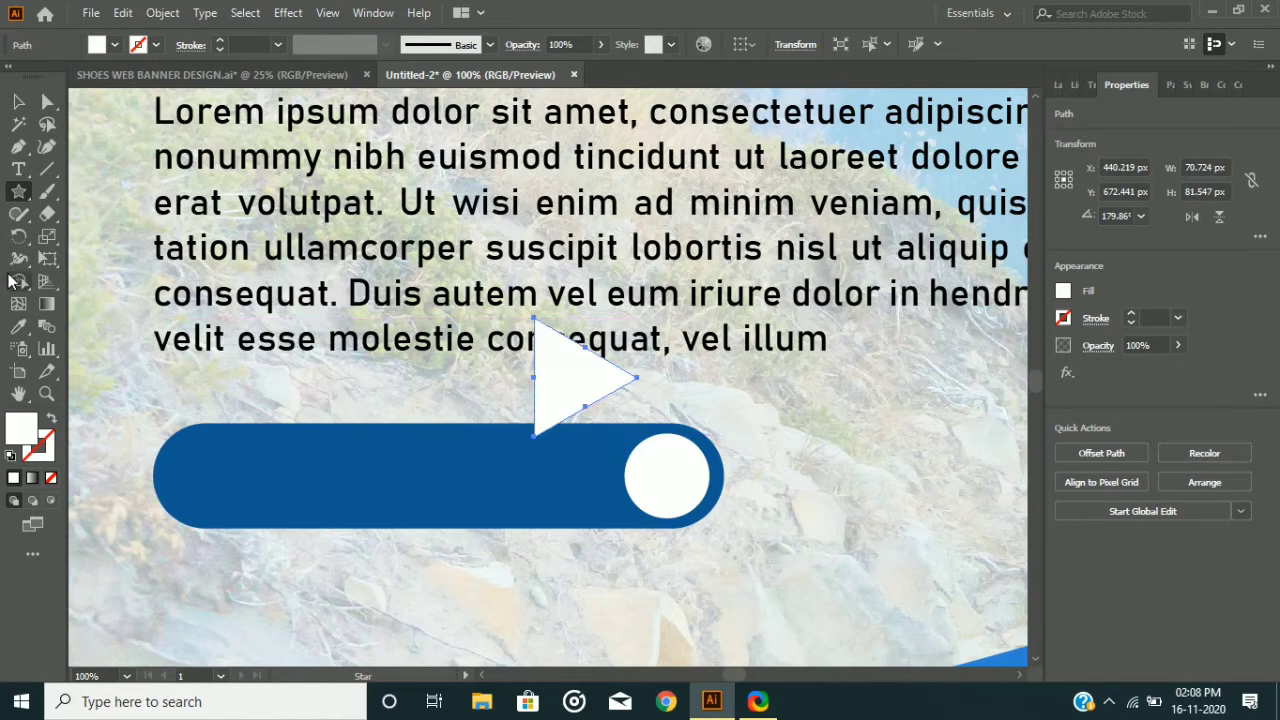
# Give the triangle the pill's dark blue fill and fit it inside the white circle at about 31 × 36 px
pyautogui.click(18, 326)
pyautogui.click(200, 445)
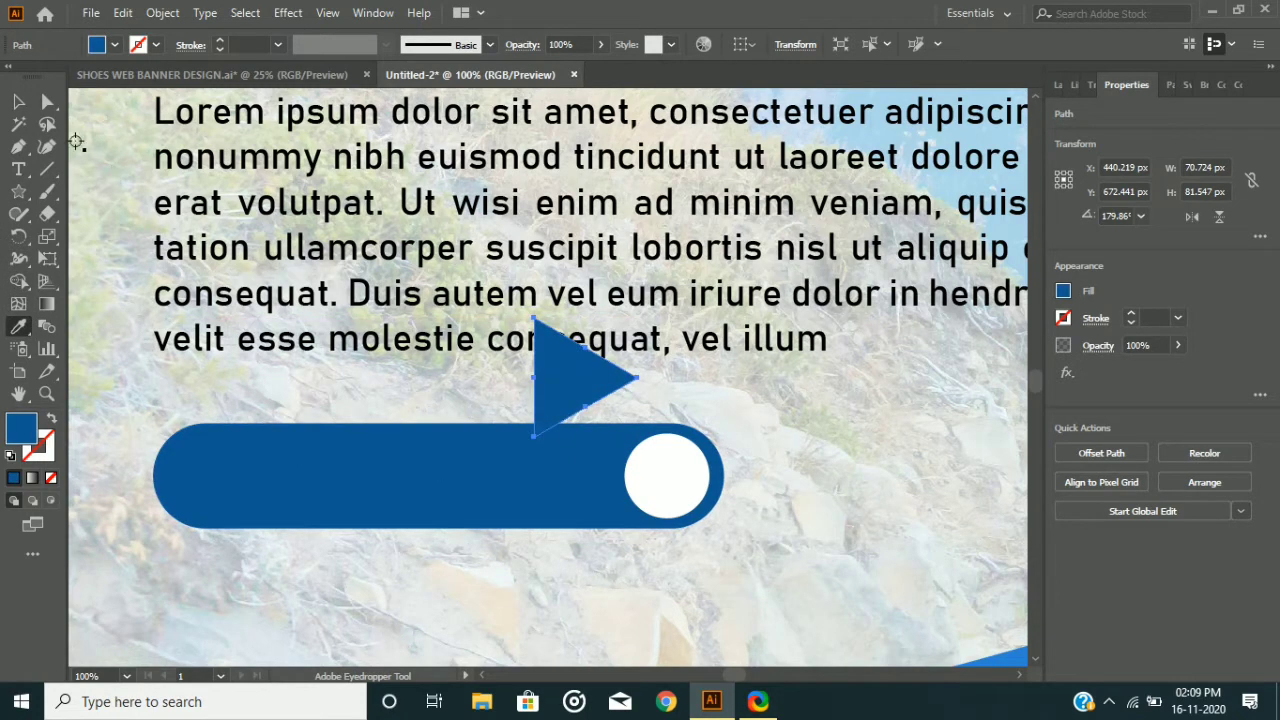
pyautogui.click(18, 101)
pyautogui.moveTo(637, 320); pyautogui.dragTo(664, 467)
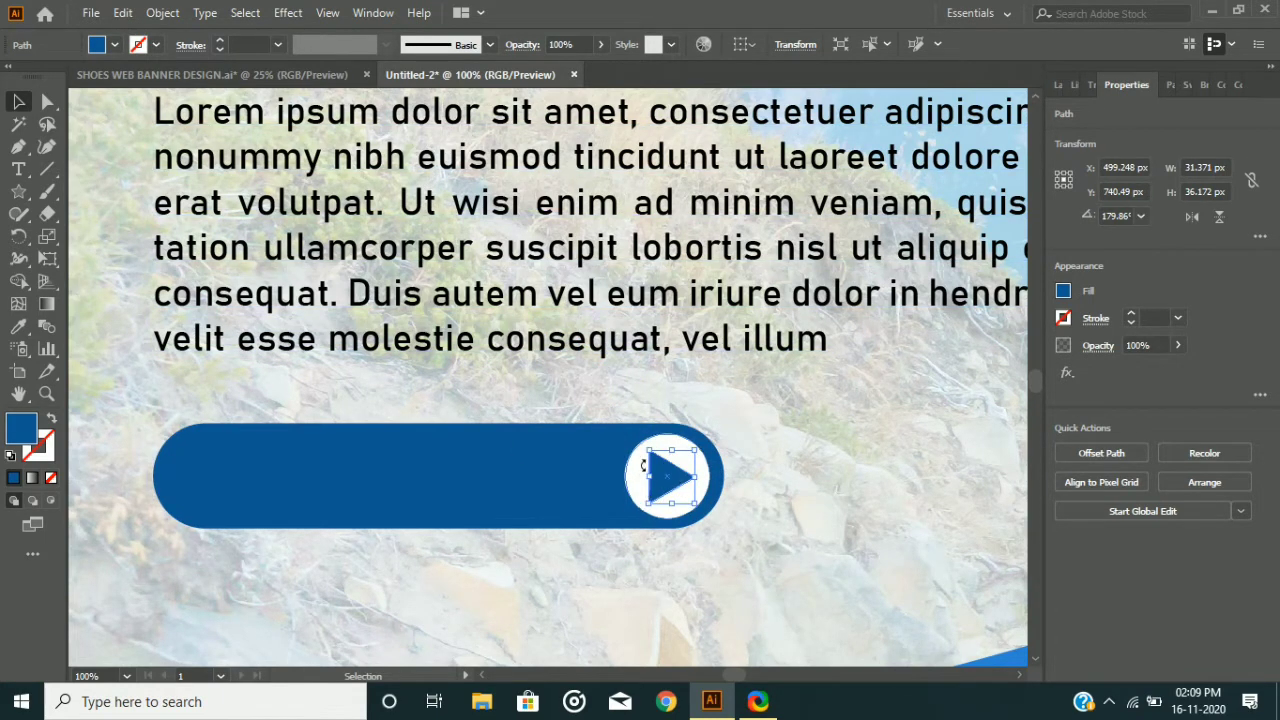
# Round the triangle's corners by about 2.62 px and nudge it to the centre of the white circle
pyautogui.click(47, 102)
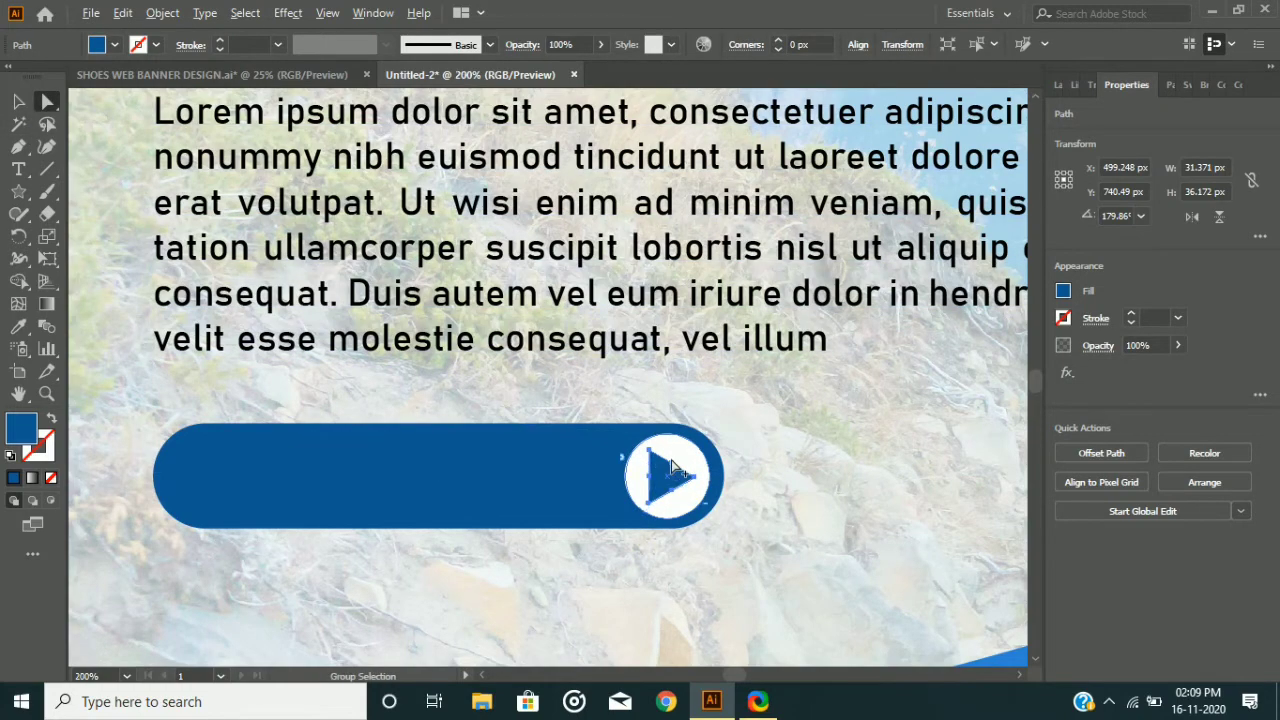
pyautogui.scroll(3, 625, 457)
pyautogui.moveTo(635, 457); pyautogui.dragTo(640, 451)
pyautogui.scroll(-2, 480, 436)
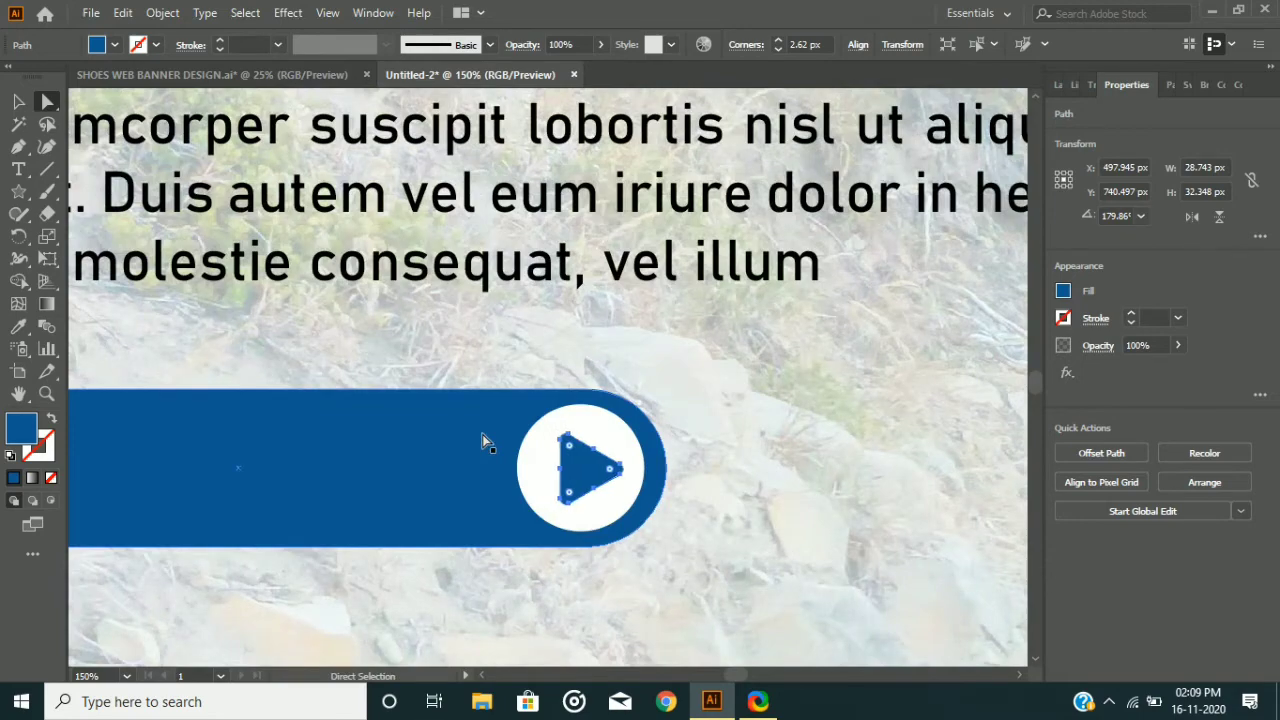
pyautogui.press('Right')
pyautogui.press('Left')
pyautogui.press('Left')
pyautogui.press('Left')
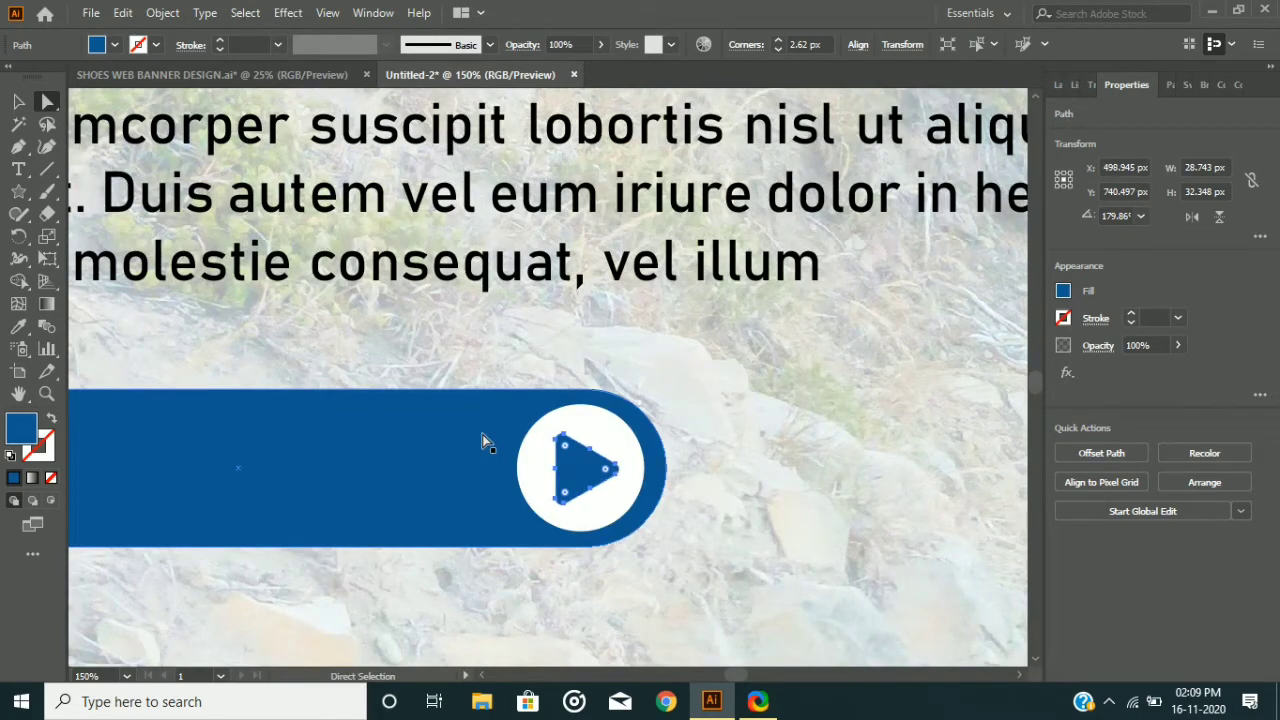
pyautogui.scroll(-1, 480, 366)
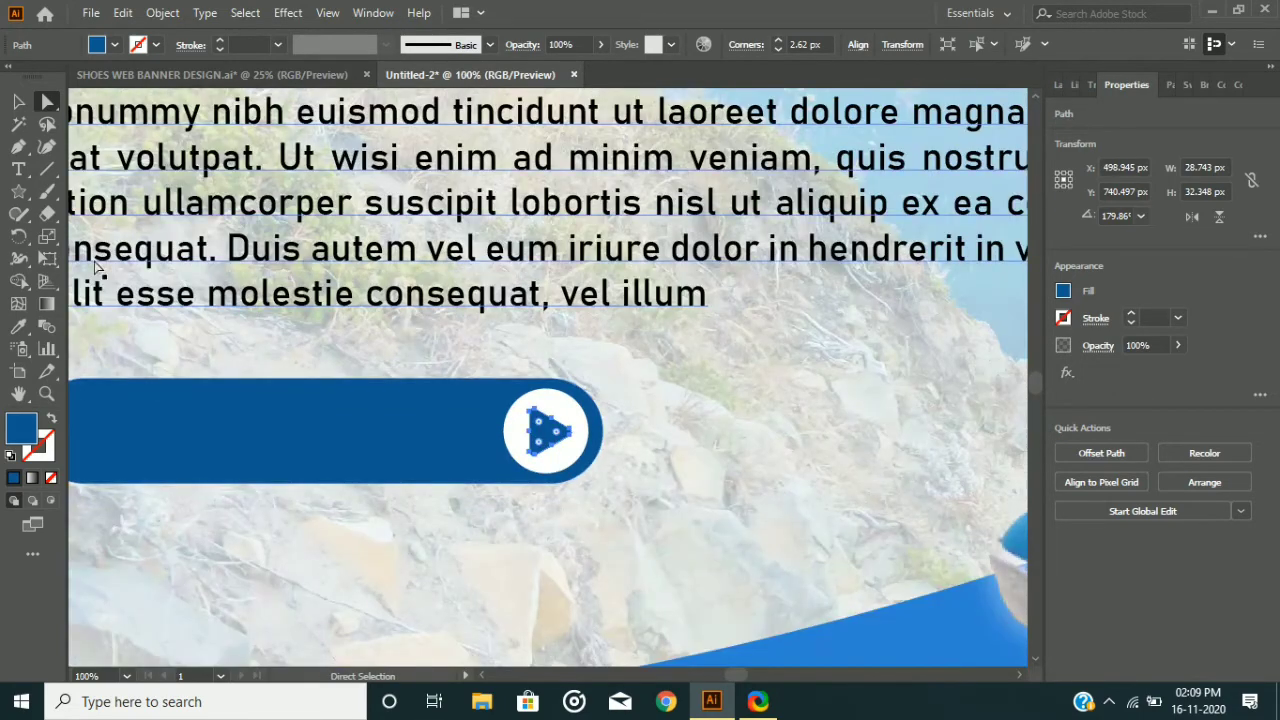
# Add the text ORDER NOW on the pill-shaped button
pyautogui.click(24, 173)
pyautogui.click(94, 418)
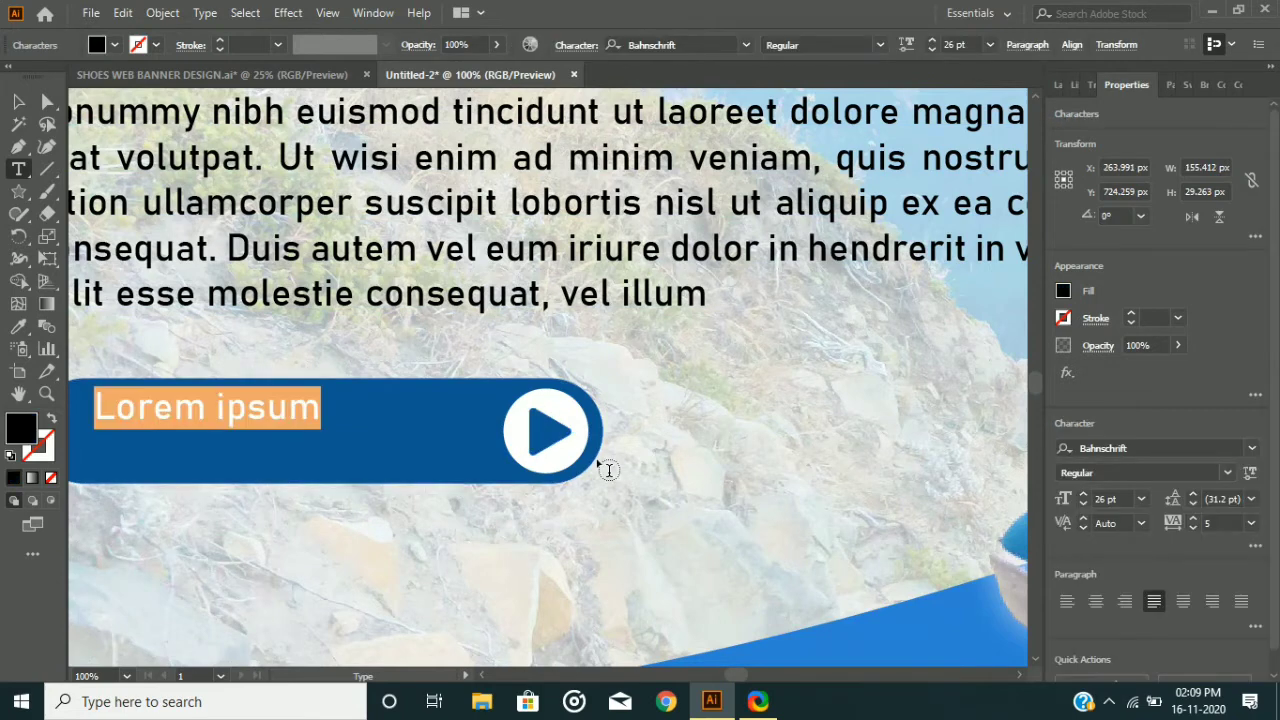
pyautogui.write('ORDER NOW')
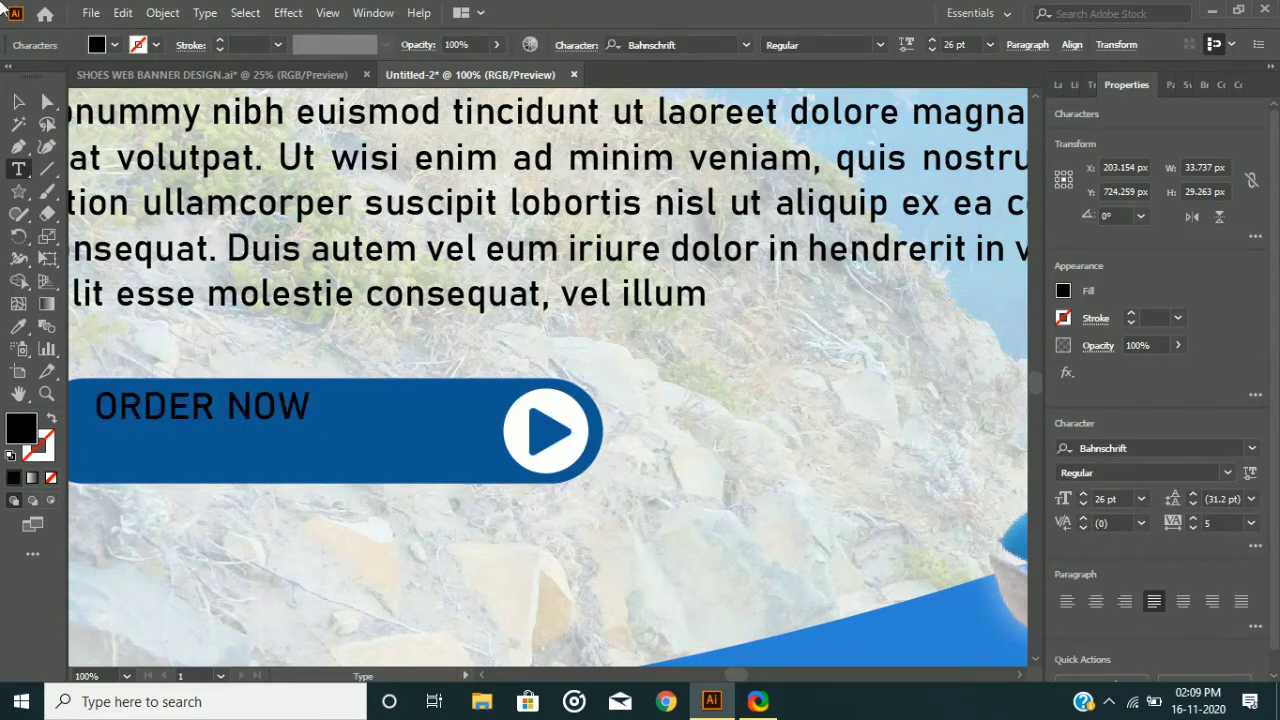
pyautogui.click(19, 102)
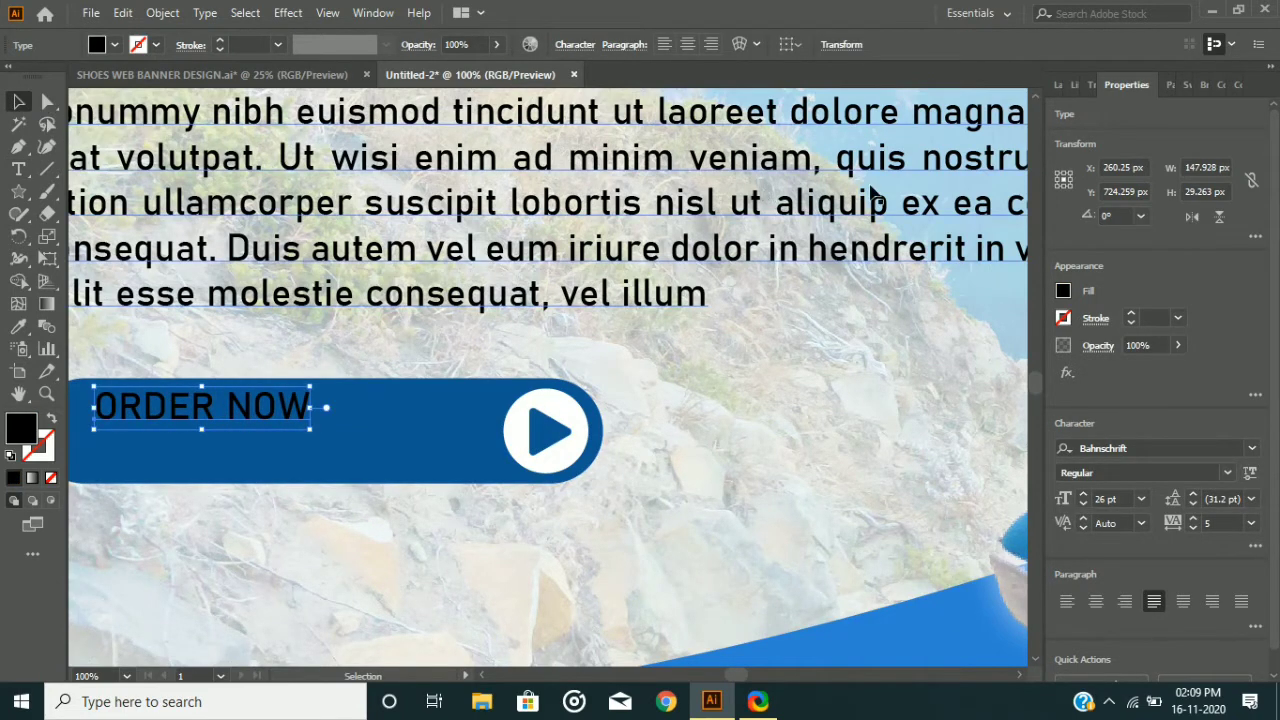
# Set ORDER NOW in Myriad Variable Concept with tracking 11 and a white fill
pyautogui.click(1249, 452)
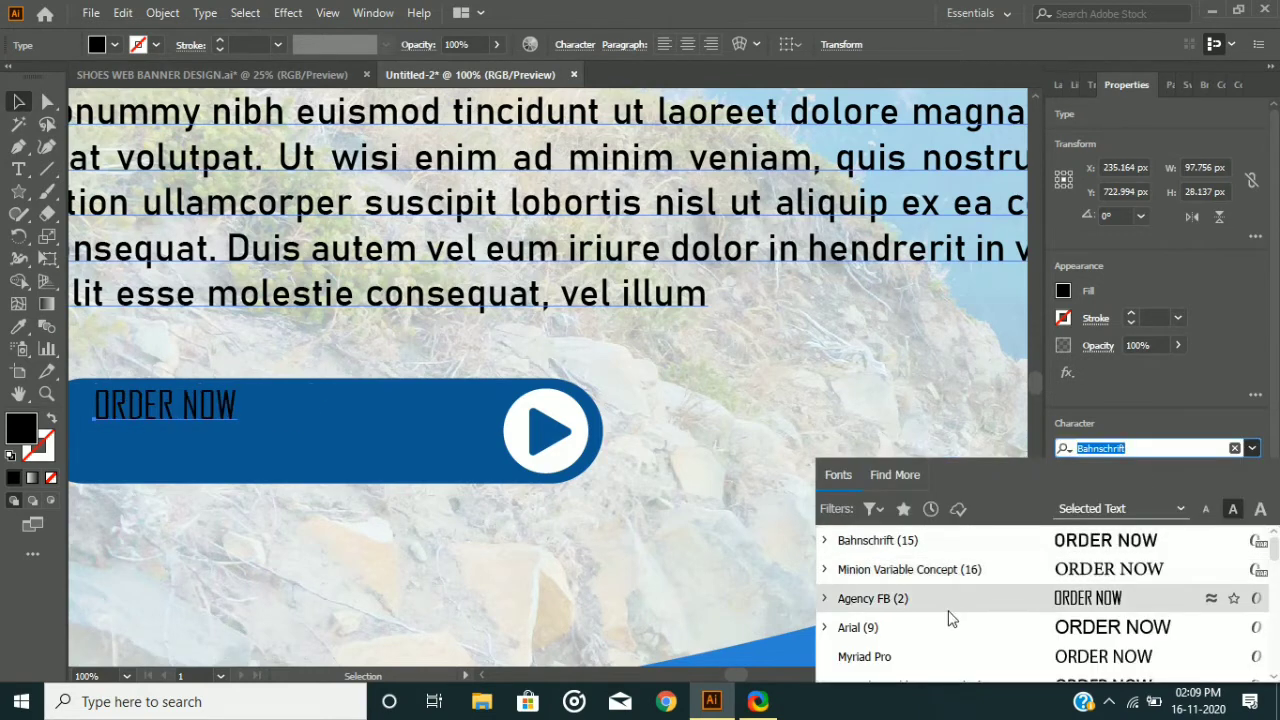
pyautogui.press('Down')
pyautogui.press('Down')
pyautogui.press('Down')
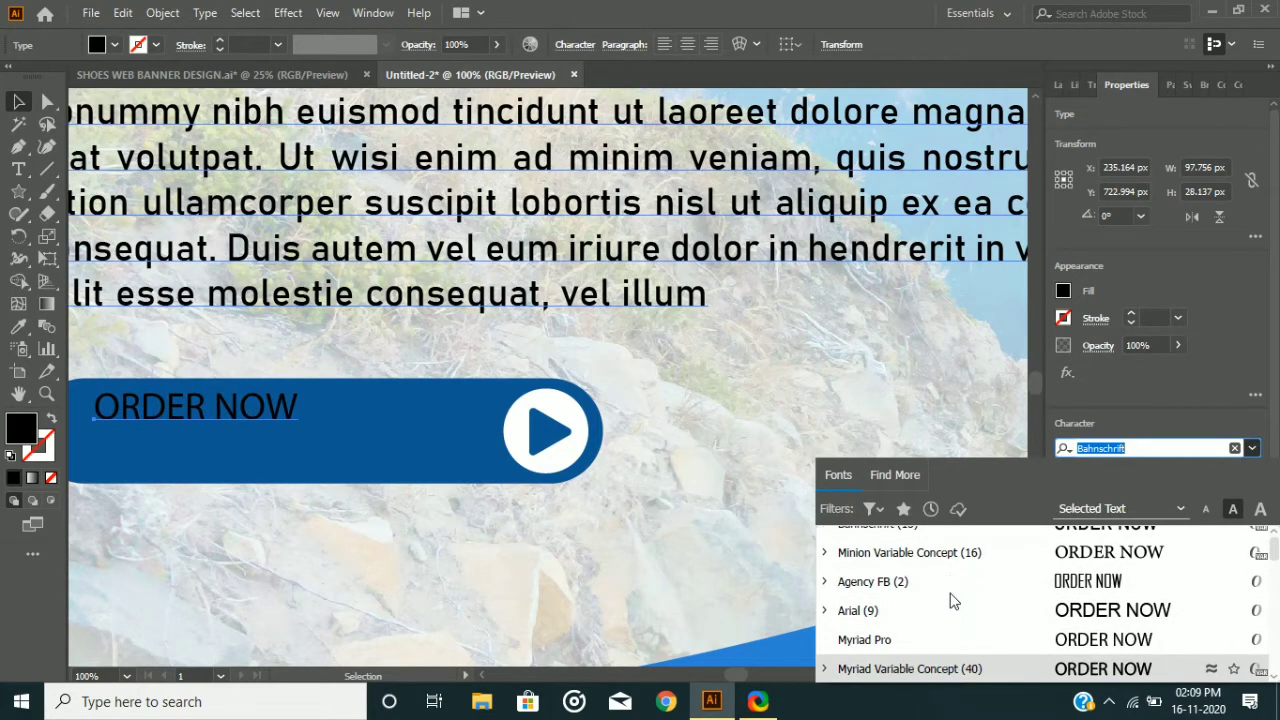
pyautogui.press('Return')
pyautogui.click(1194, 518)
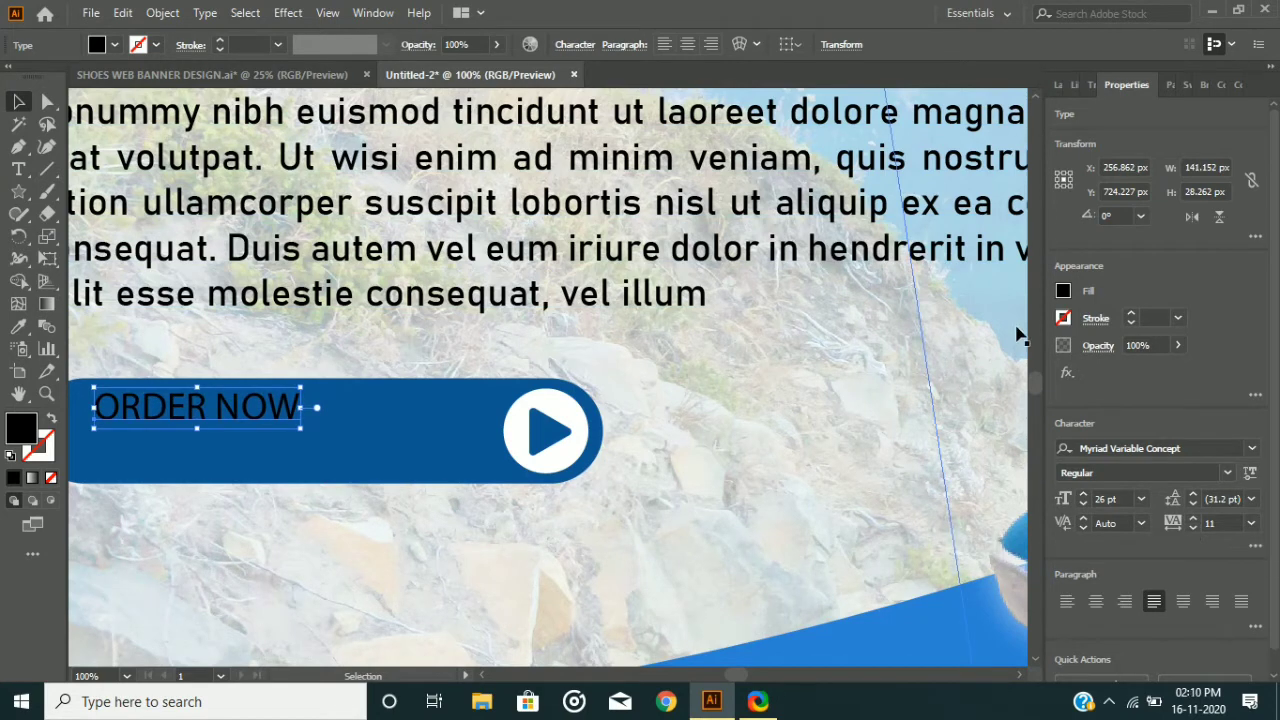
pyautogui.click(1063, 291)
pyautogui.click(885, 357)
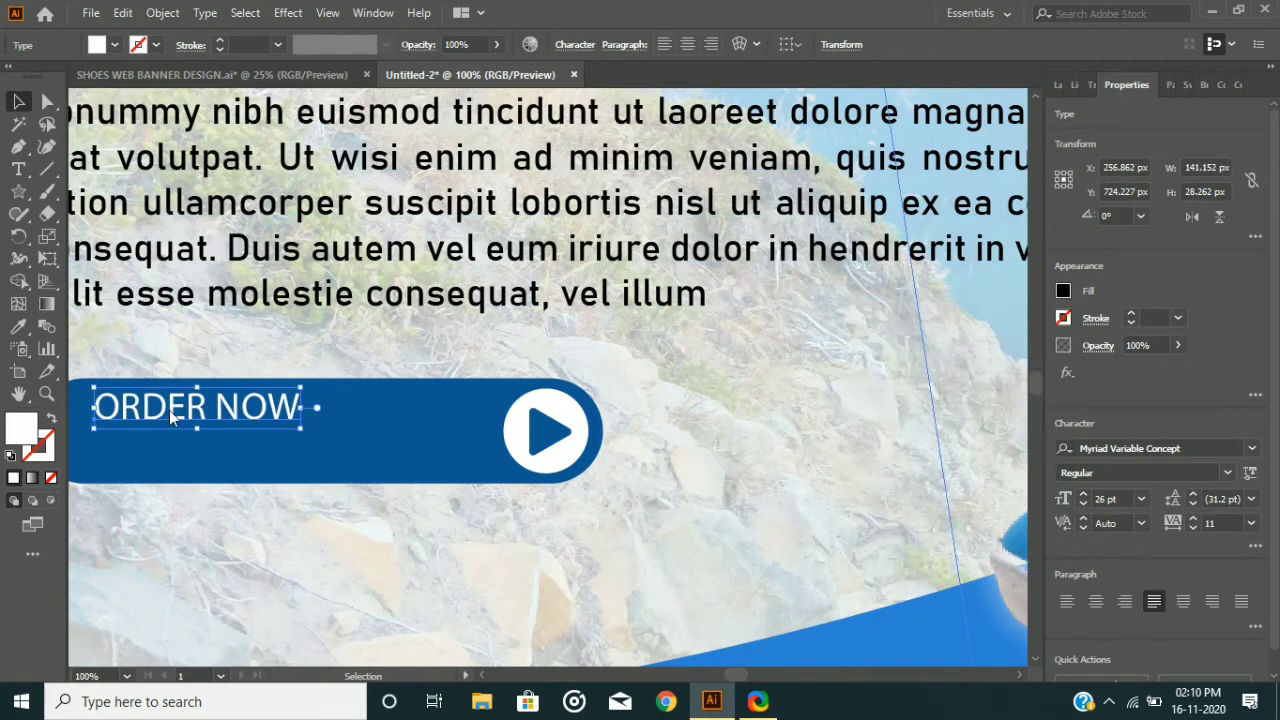
# Move ORDER NOW about 105 px right and 16 px down, next to the circle and vertically centred on the pill
pyautogui.moveTo(202, 423); pyautogui.dragTo(367, 432)
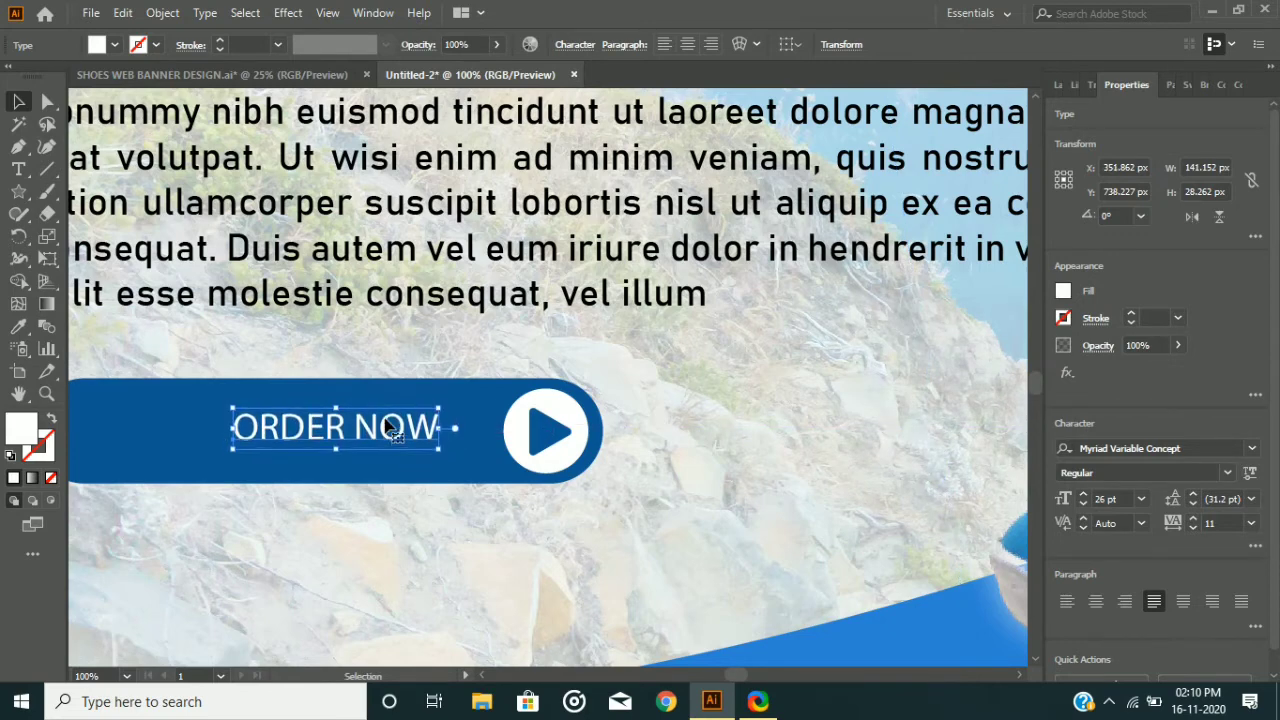
pyautogui.press('Right')
pyautogui.press('Right')
pyautogui.press('Right')
pyautogui.press('Down')
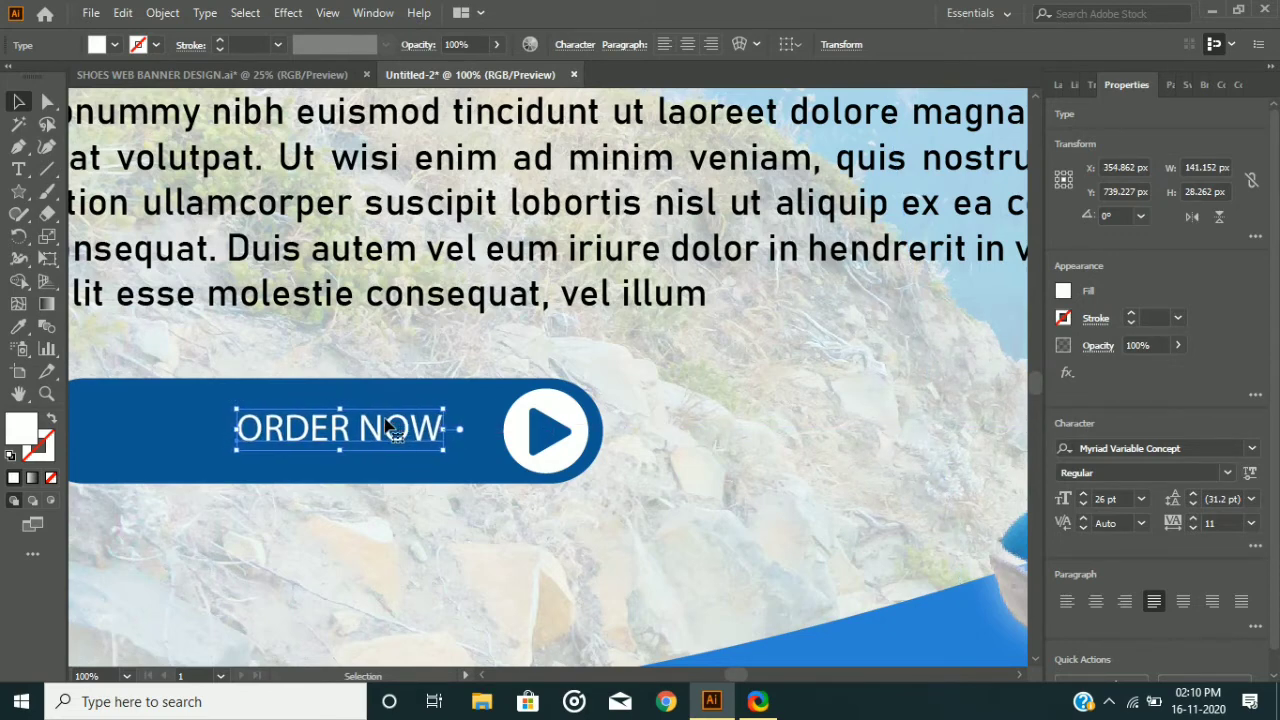
pyautogui.press('Right')
pyautogui.press('Right')
pyautogui.press('Right')
pyautogui.press('Right')
pyautogui.press('Right')
pyautogui.press('Right')
pyautogui.press('Down')
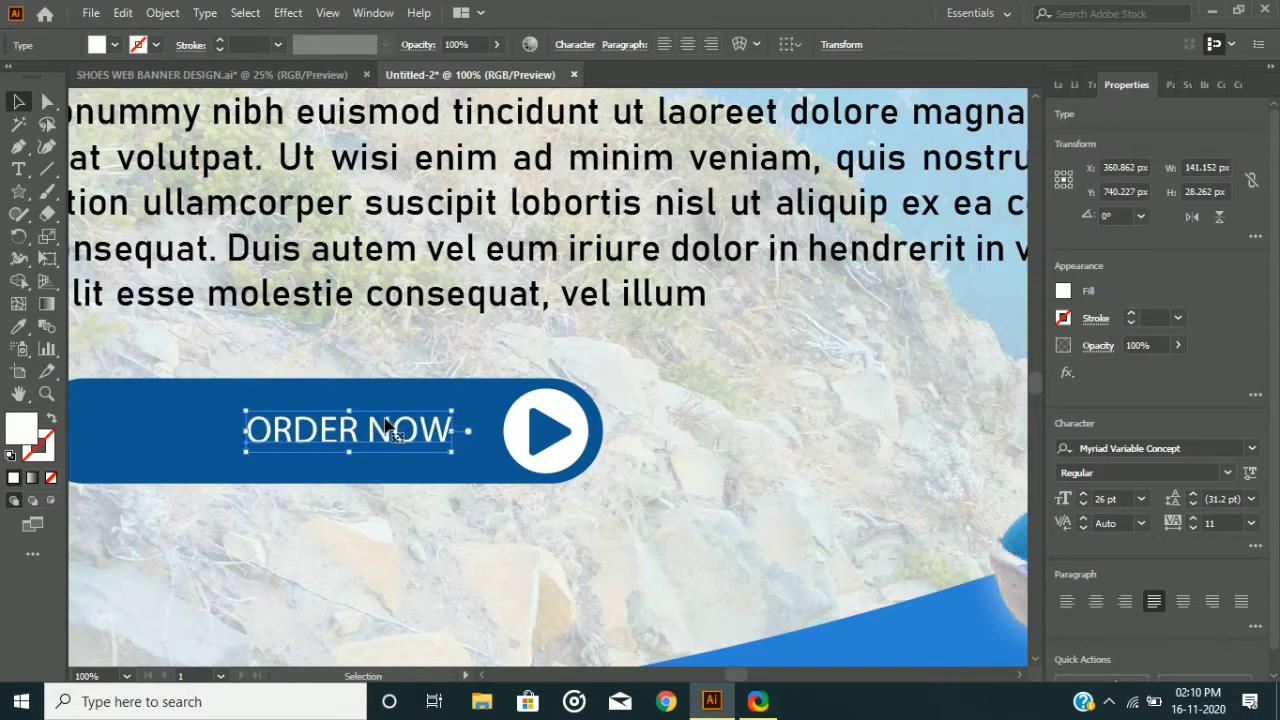
pyautogui.press('Right')
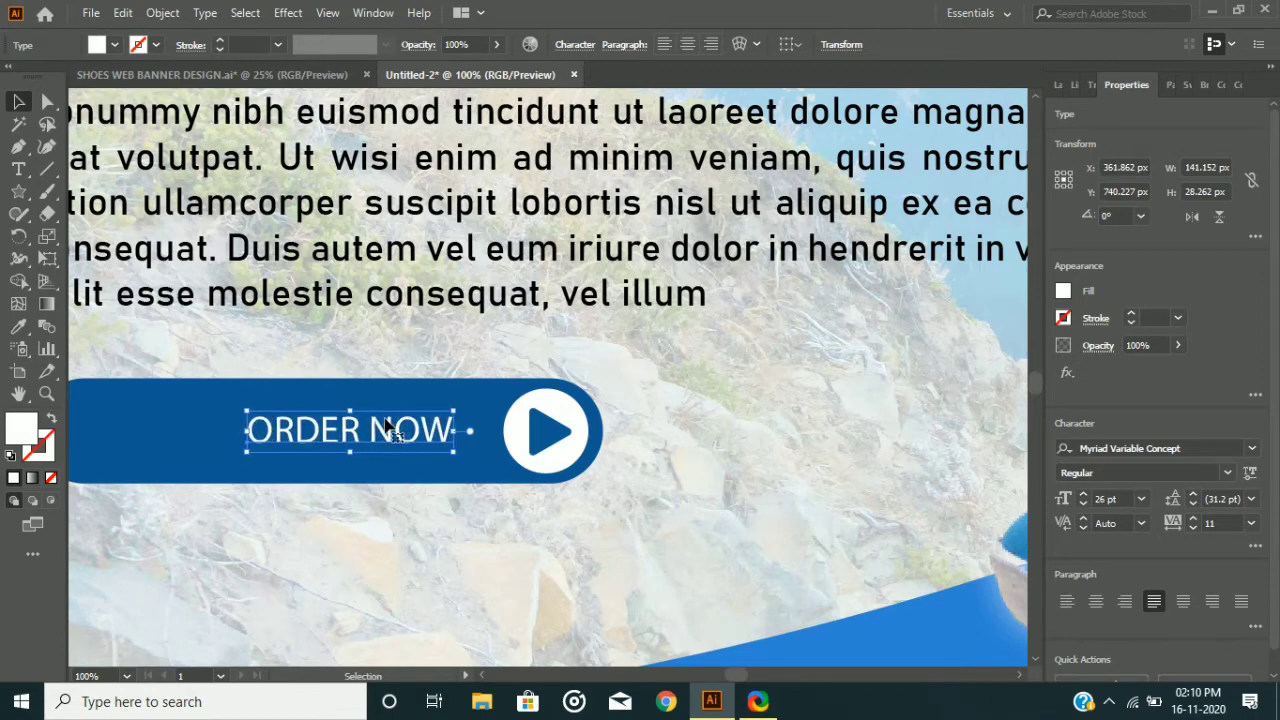
# Shorten the pill from its left end to about 268 px wide, close to the ORDER NOW text
pyautogui.hscroll(-5, 222, 409)
pyautogui.click(222, 407)
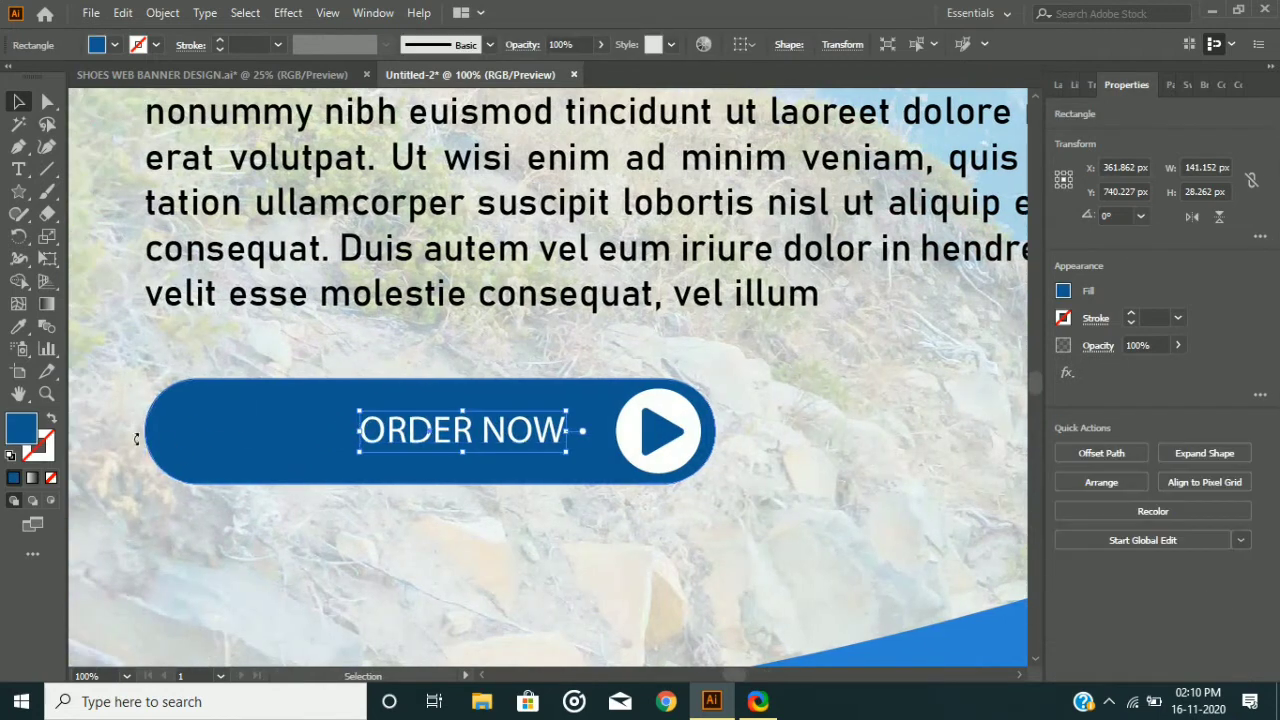
pyautogui.moveTo(145, 431); pyautogui.dragTo(325, 431)
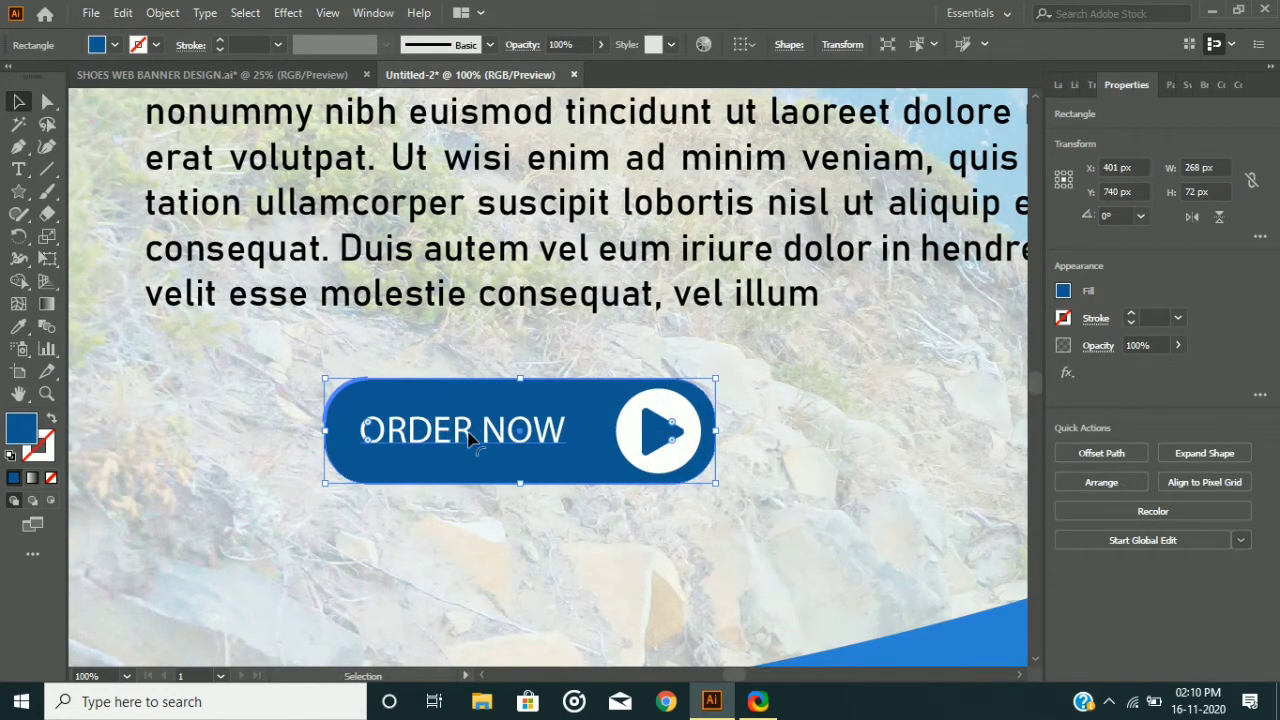
# Shift ORDER NOW 10 px right and trim the pill's left end to a width of 260 px
pyautogui.click(471, 429)
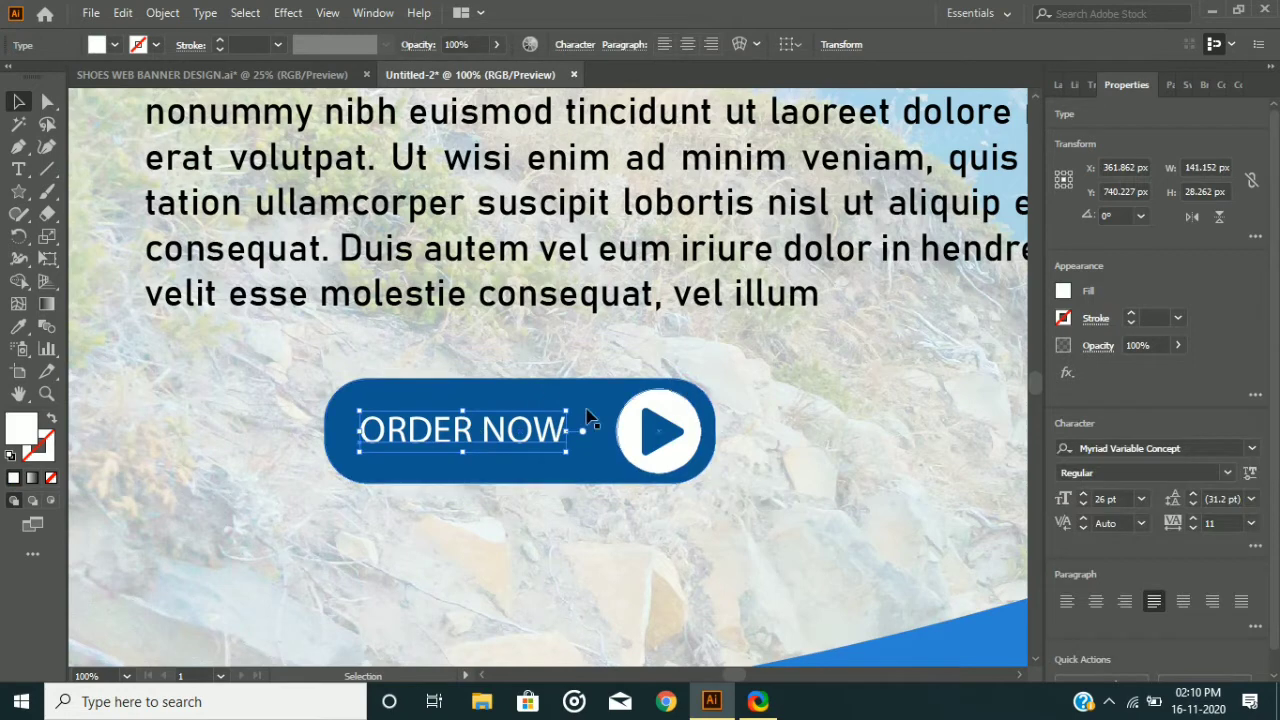
pyautogui.moveTo(421, 418); pyautogui.dragTo(435, 418)
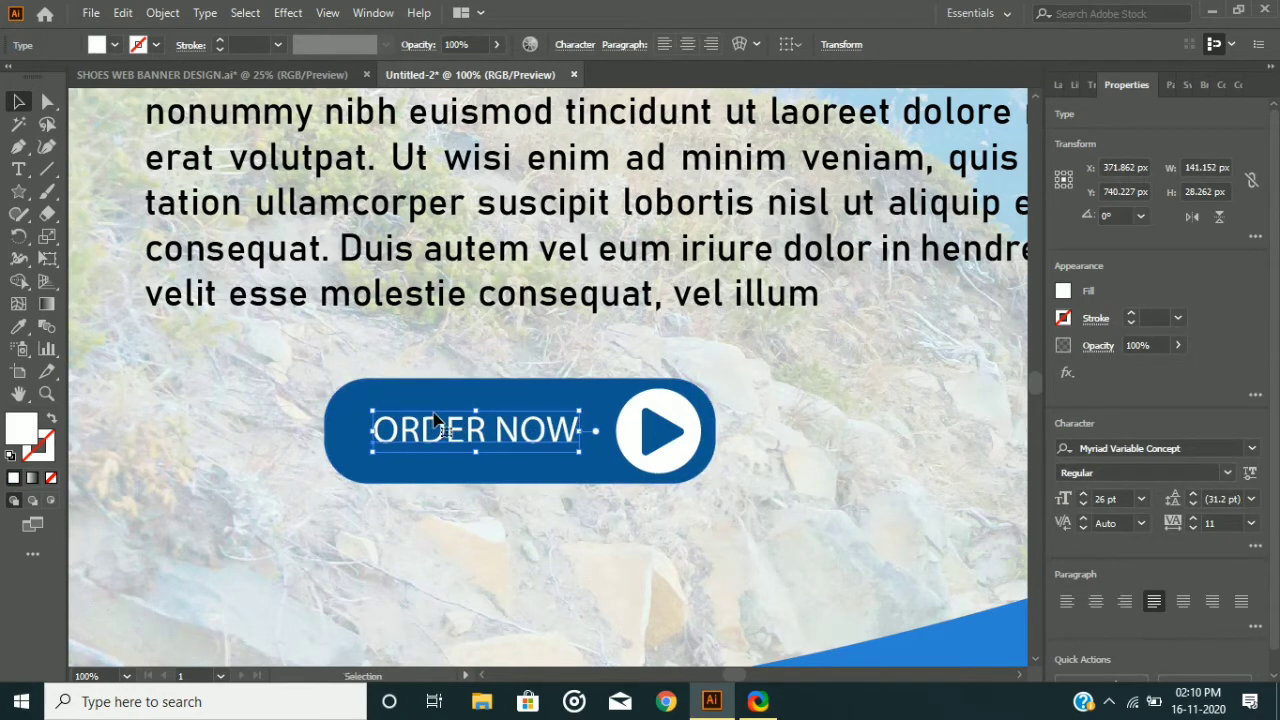
pyautogui.click(340, 431)
pyautogui.moveTo(340, 431); pyautogui.dragTo(338, 431)
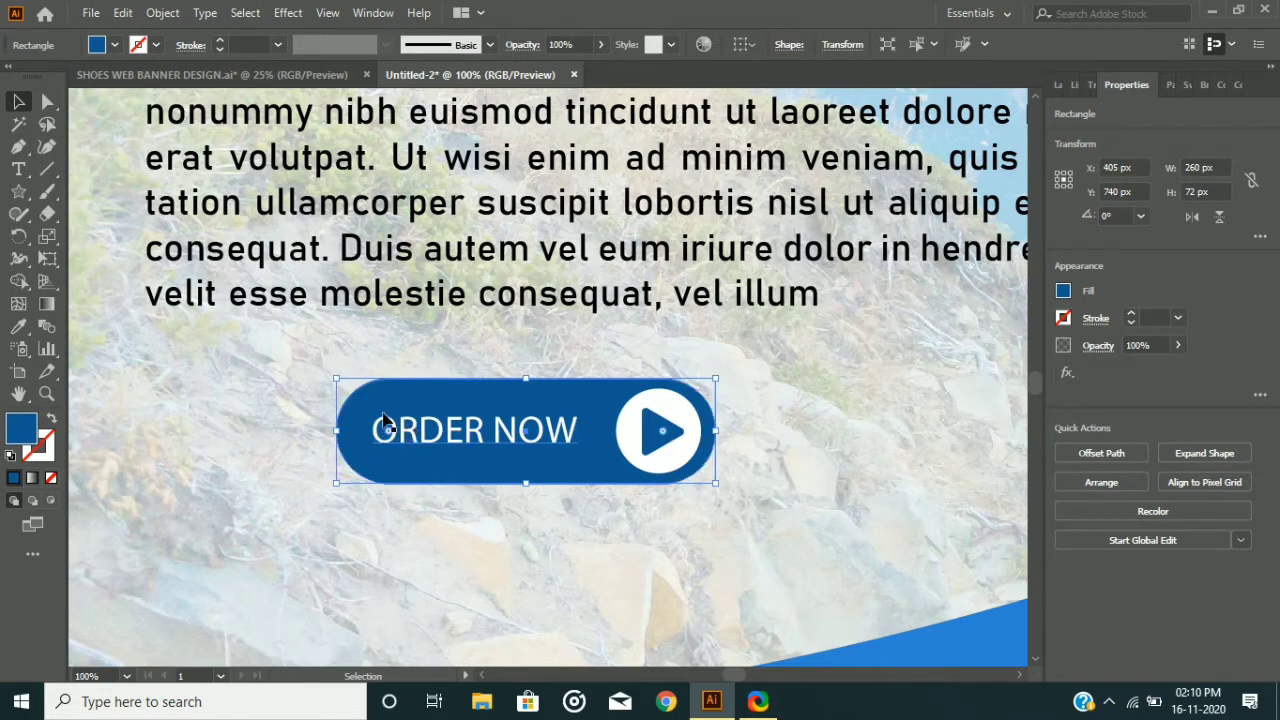
# Scale the pill, circle and triangle together to about 209 × 58 px and shift ORDER NOW 8 px right
pyautogui.keyDown('shift'); pyautogui.click(660, 428); pyautogui.keyUp('shift')
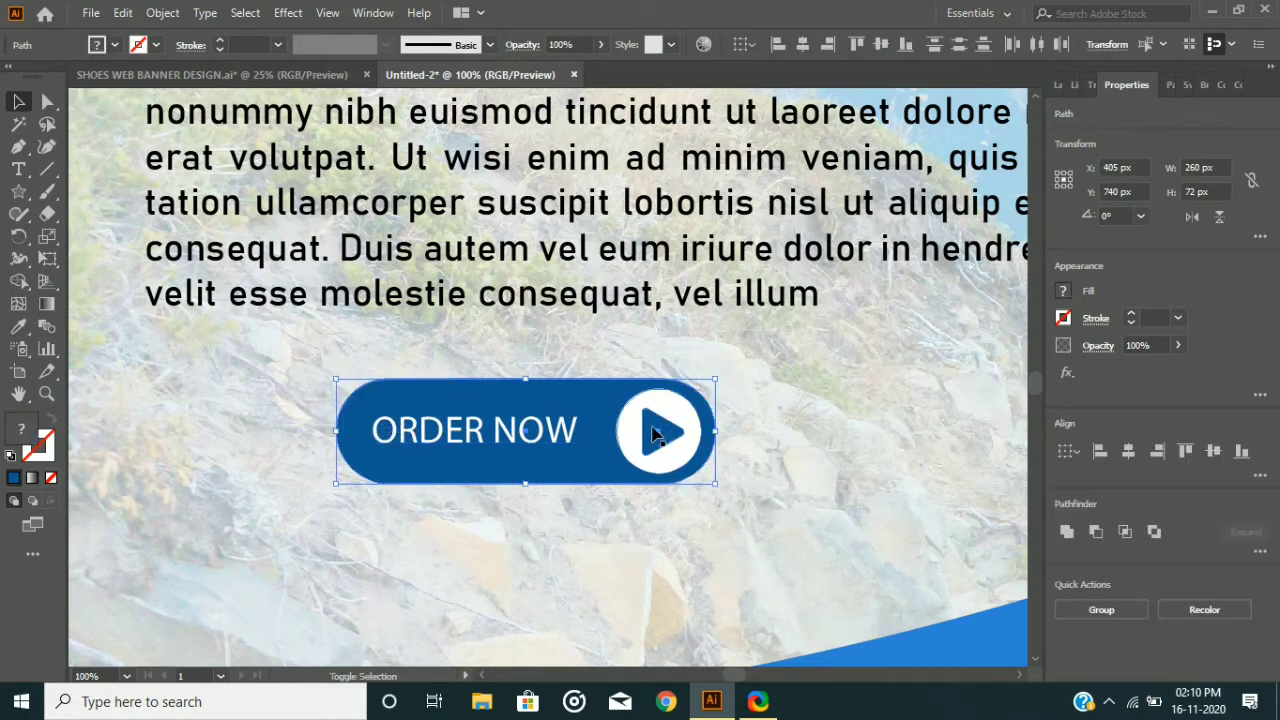
pyautogui.moveTo(714, 376); pyautogui.dragTo(680, 390)
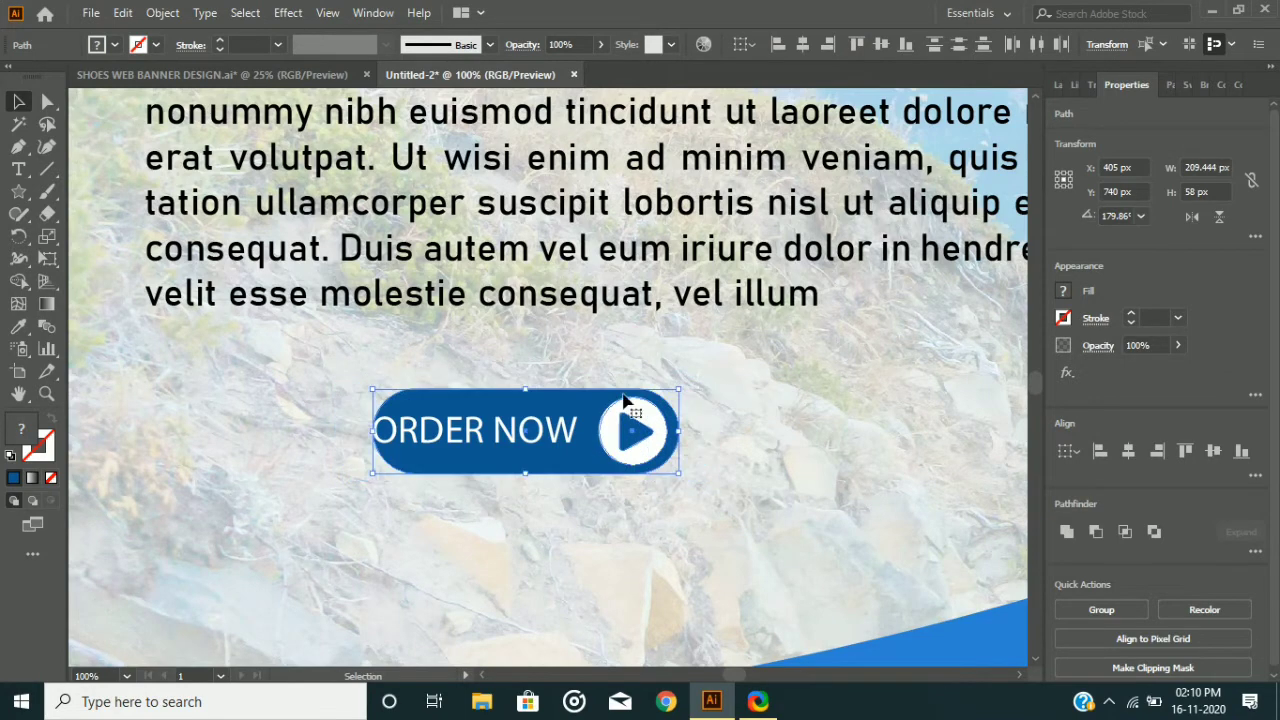
pyautogui.click(497, 430)
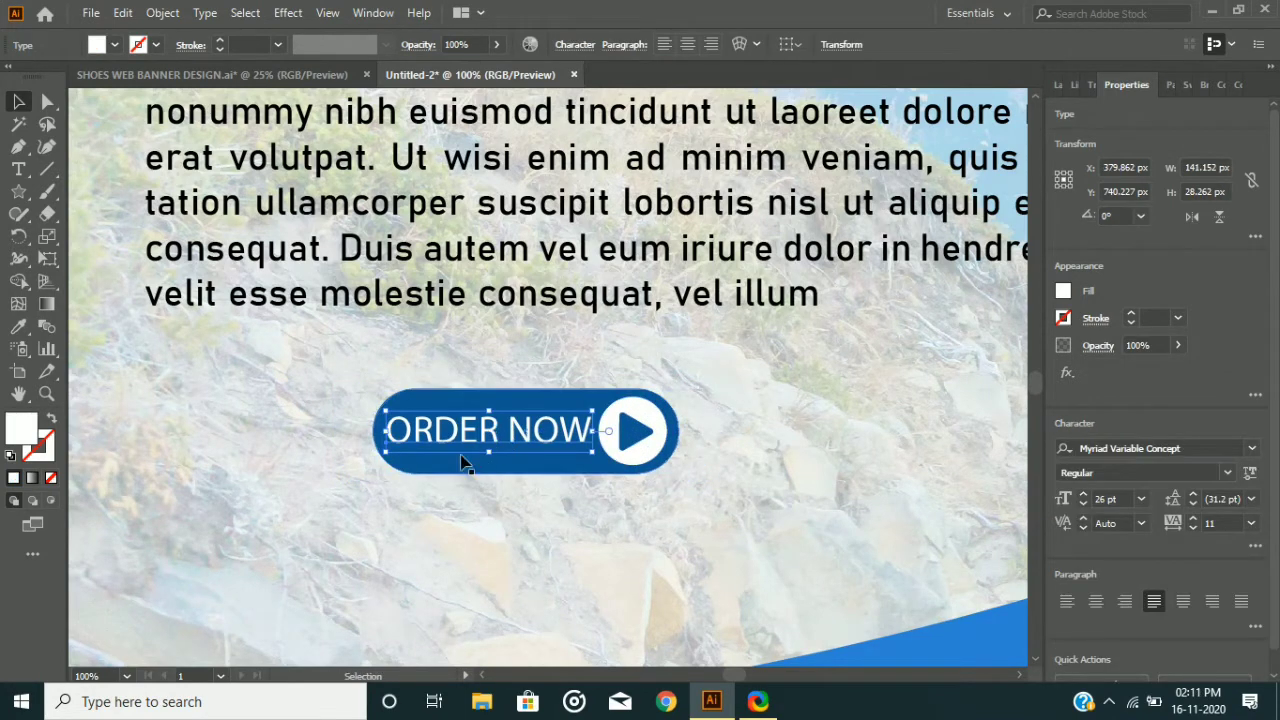
# Extend the pill slightly at its left end and shift ORDER NOW 12 px left to even out the padding
pyautogui.click(392, 455)
pyautogui.moveTo(373, 430); pyautogui.dragTo(359, 430)
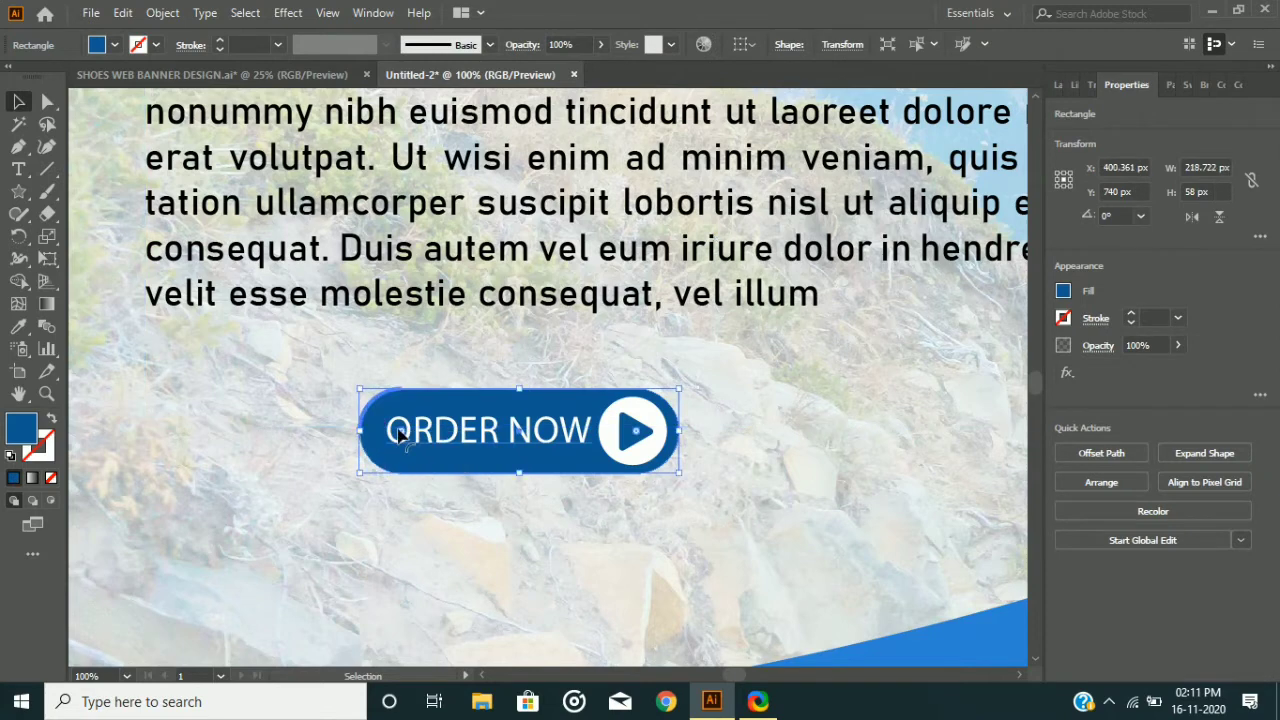
pyautogui.click(425, 432)
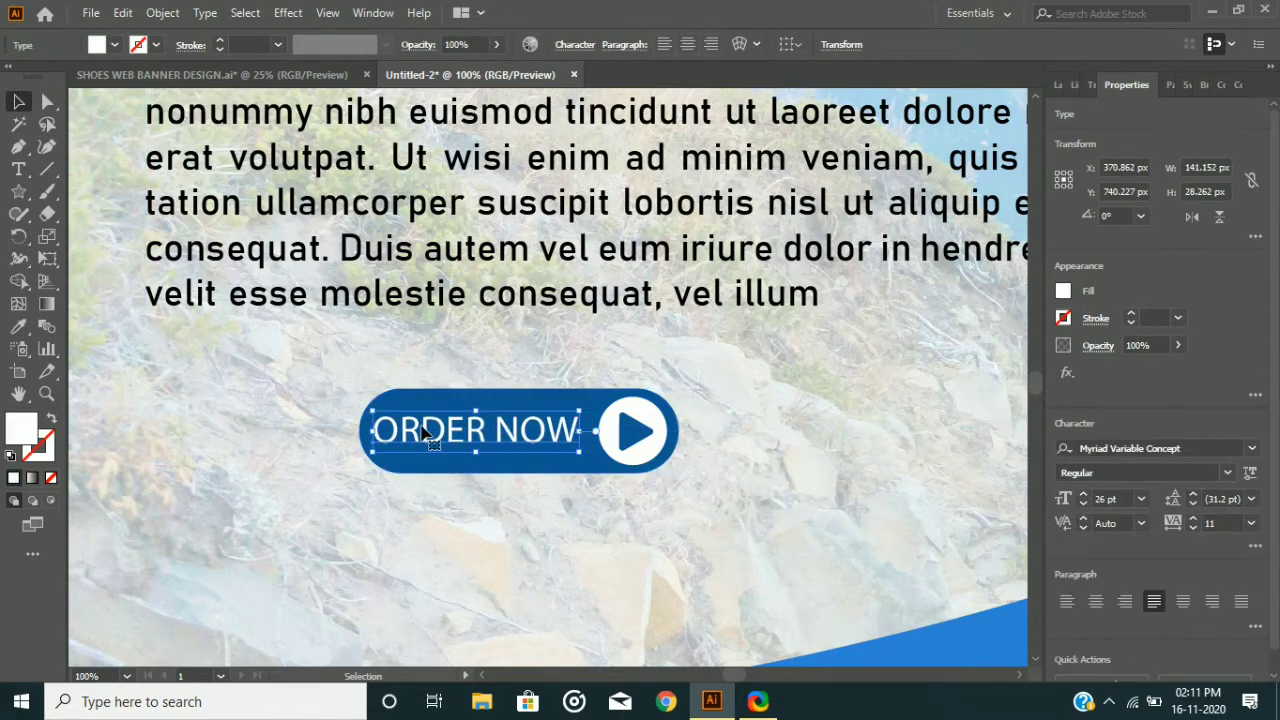
pyautogui.click(434, 457)
pyautogui.moveTo(359, 430); pyautogui.dragTo(351, 430)
pyautogui.click(450, 446)
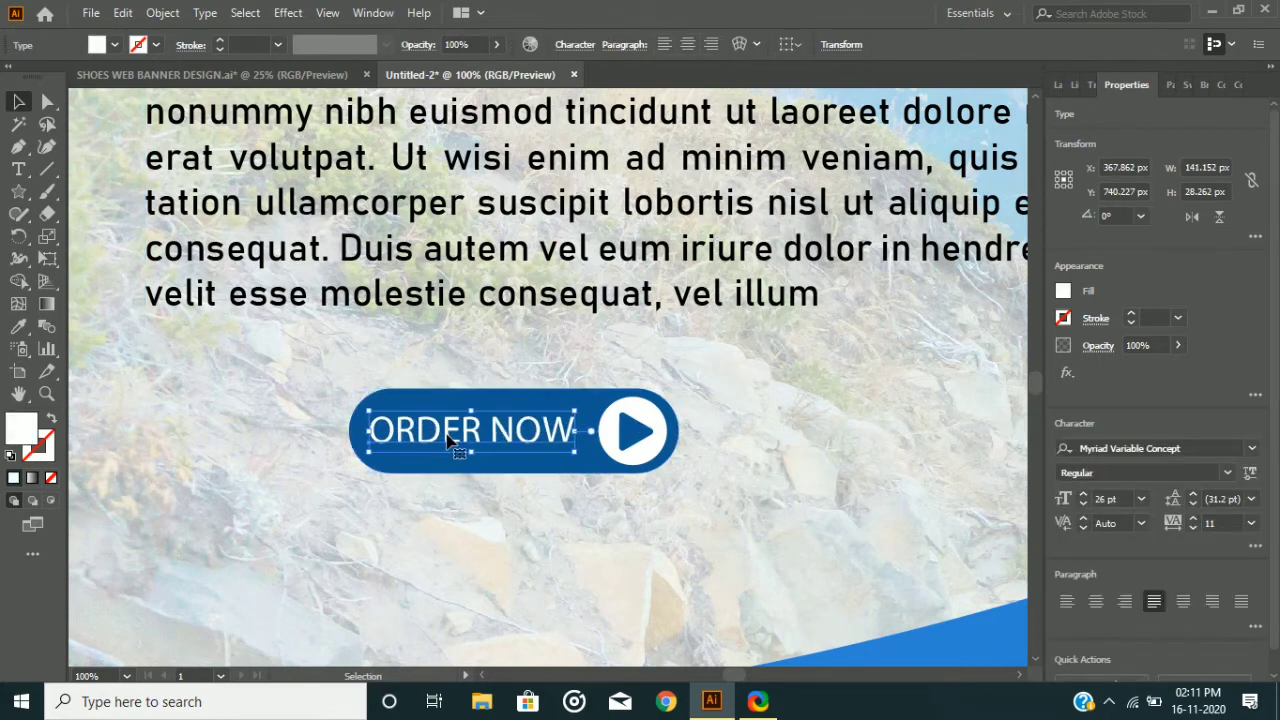
# Group ORDER NOW with its pill, circle and triangle and place the button beneath the paragraph's left edge at about X 257 px, Y 719 px
pyautogui.keyDown('shift'); pyautogui.click(490, 392); pyautogui.keyUp('shift')
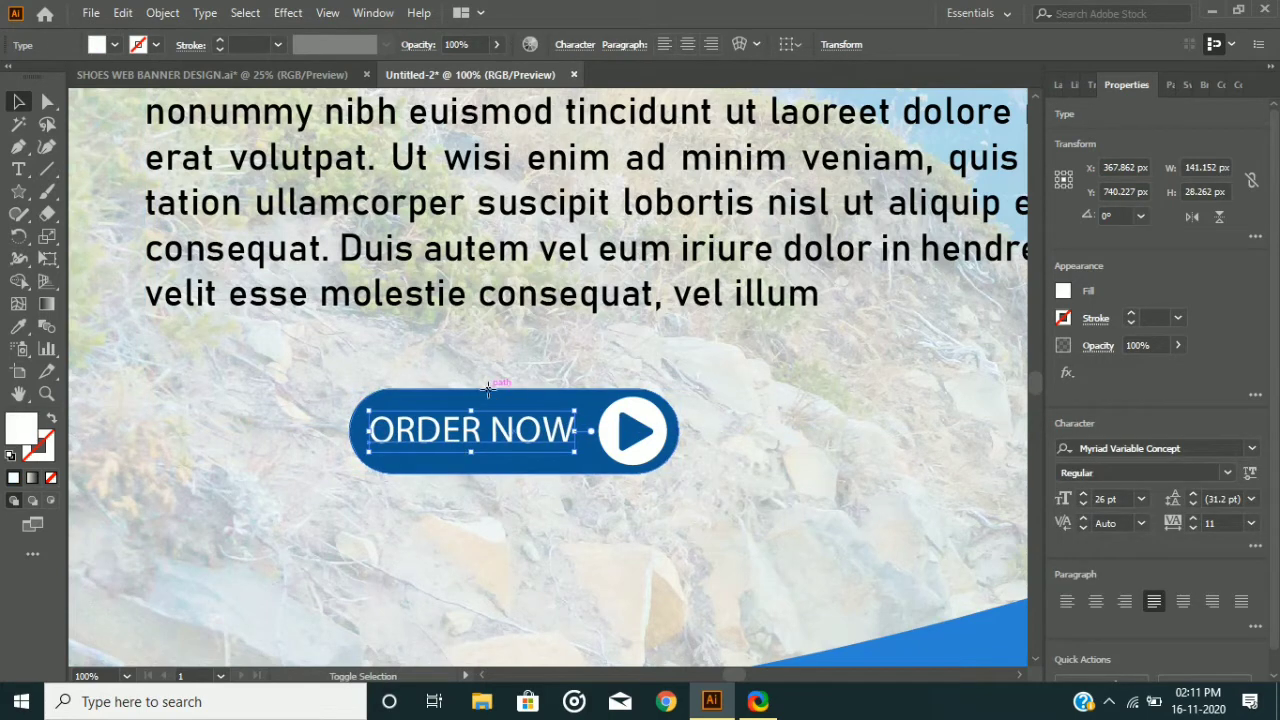
pyautogui.rightClick(620, 432)
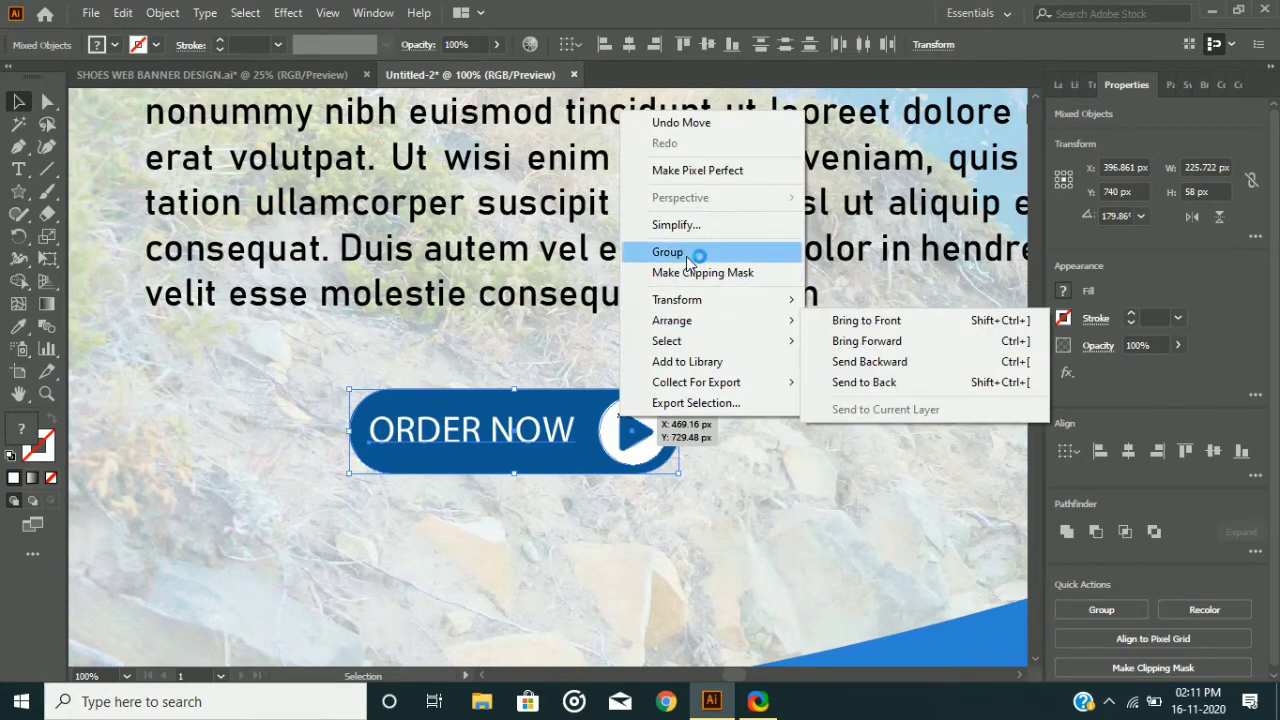
pyautogui.click(688, 254)
pyautogui.moveTo(520, 460); pyautogui.dragTo(317, 431)
pyautogui.hotkey('ctrl', '0')
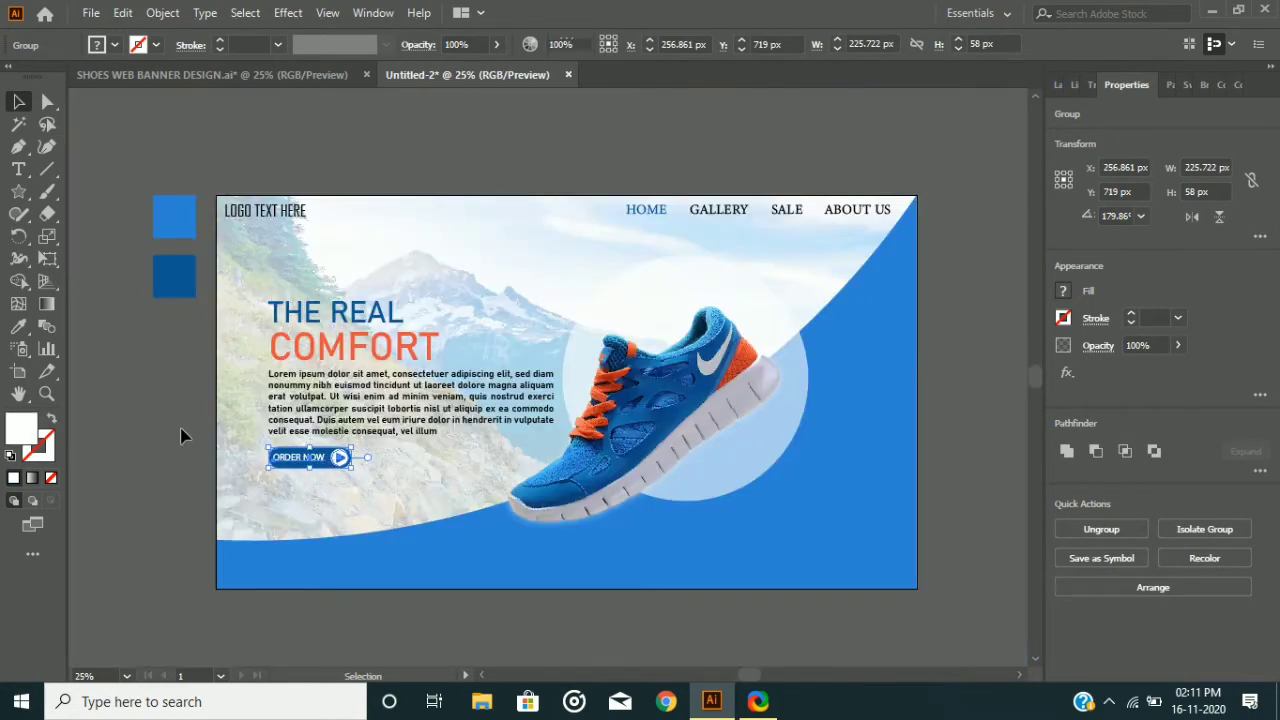
pyautogui.click(180, 435)
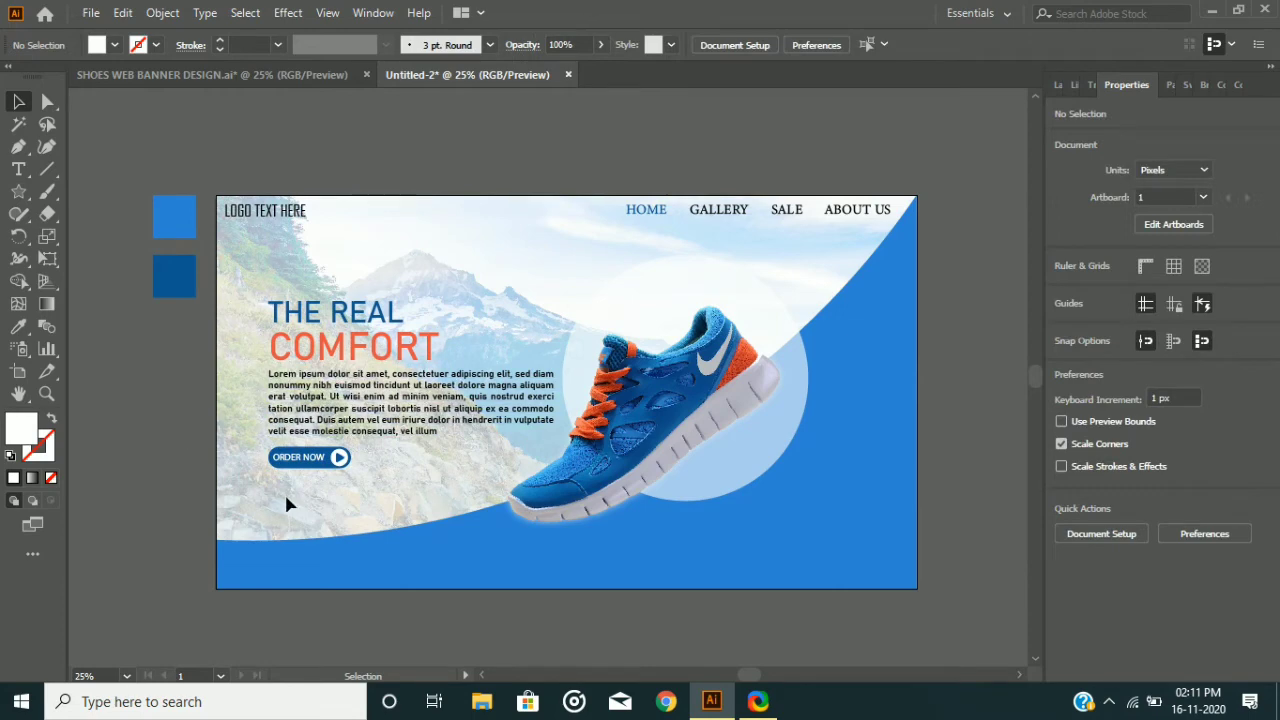
# Lower the ORDER NOW button by about 20 px to widen the gap below the paragraph
pyautogui.click(307, 458)
pyautogui.hotkey('shift', 'Down')
pyautogui.hotkey('shift', 'Down')
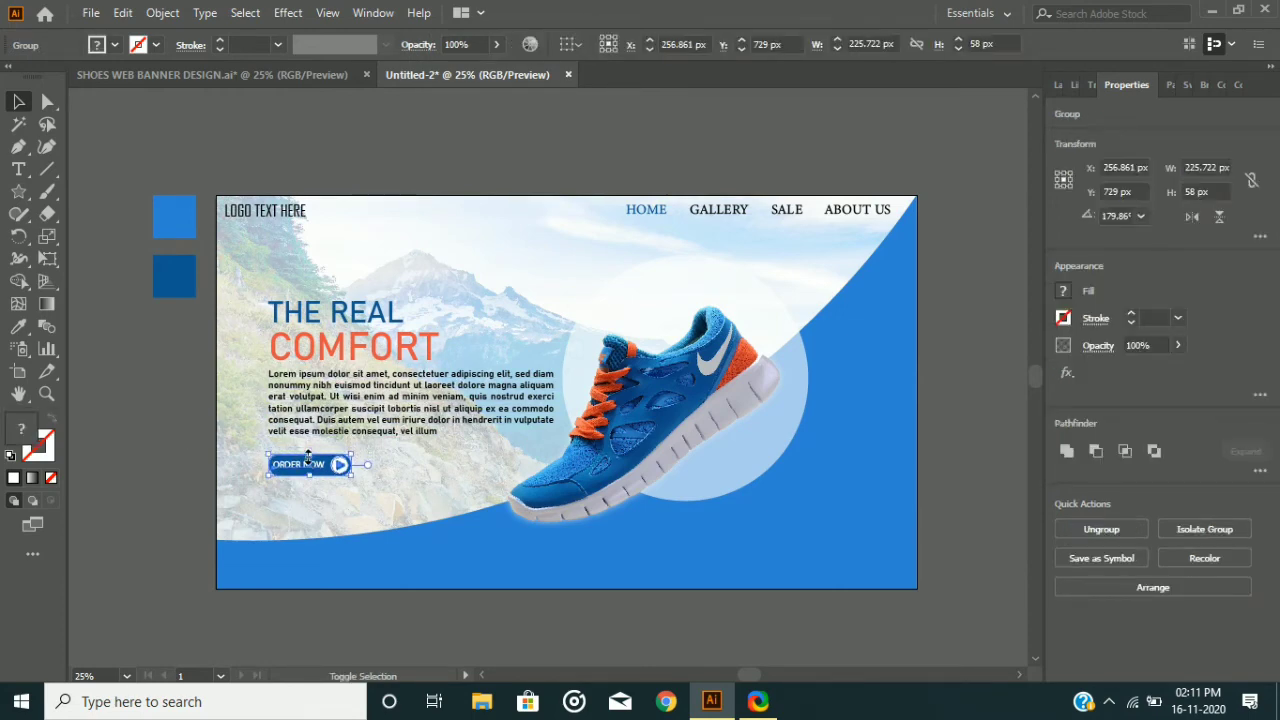
# Move the shoe and its pale circle together about 40 px right and 30 px up, to X 1205 px, Y 531 px
pyautogui.click(686, 325)
pyautogui.keyDown('shift'); pyautogui.click(684, 283); pyautogui.keyUp('shift')
pyautogui.hotkey('shift', 'Right')
pyautogui.hotkey('shift', 'Right')
pyautogui.hotkey('shift', 'Right')
pyautogui.hotkey('shift', 'Right')
pyautogui.hotkey('shift', 'Right')
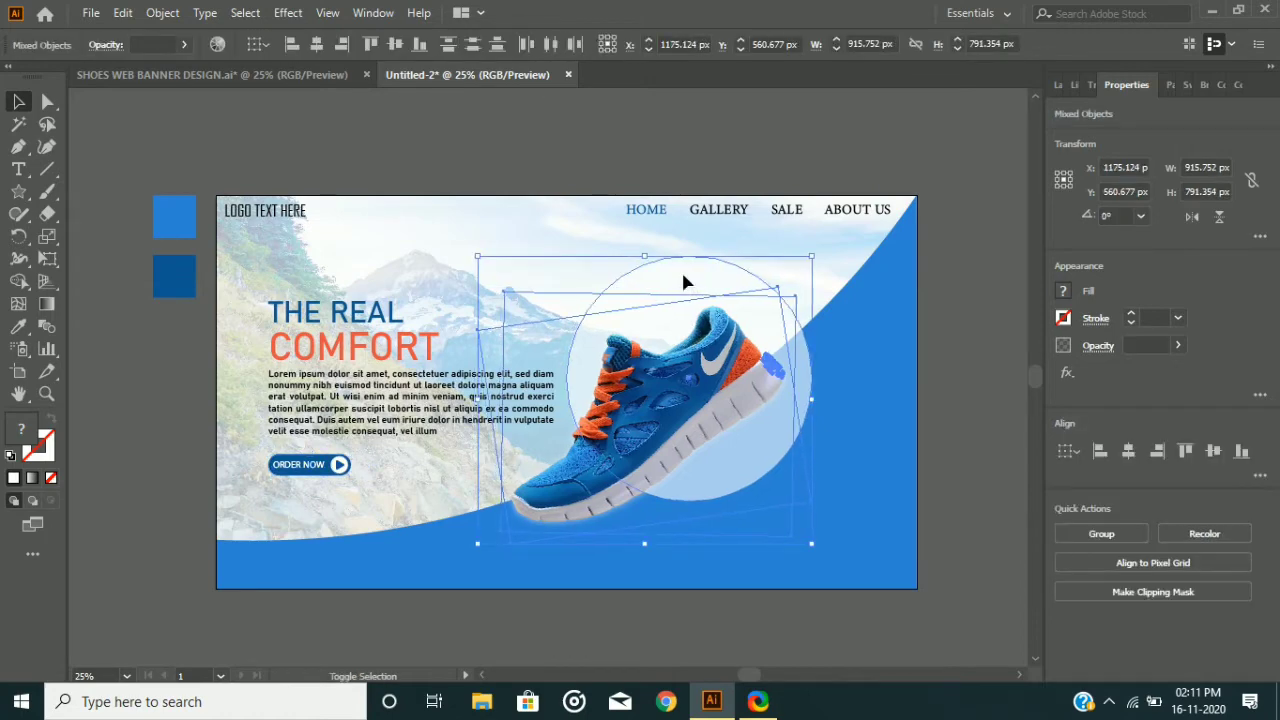
pyautogui.hotkey('shift', 'Right')
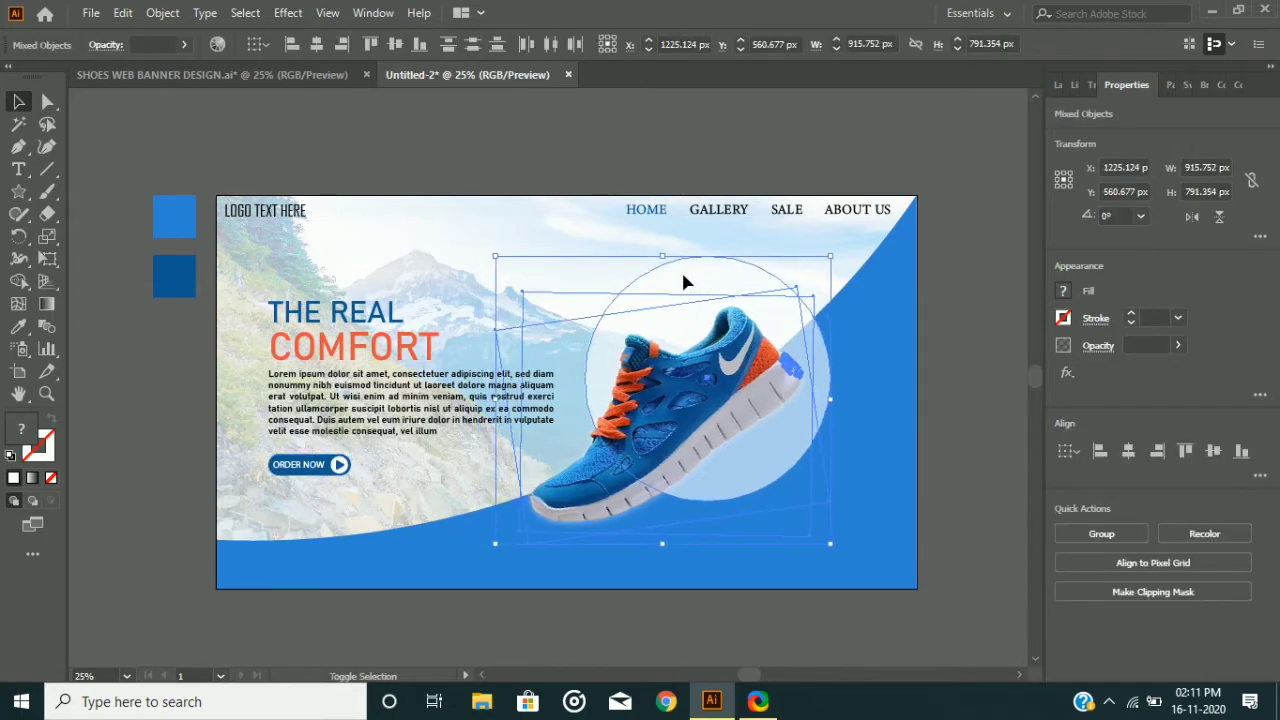
pyautogui.hotkey('shift', 'Up')
pyautogui.hotkey('shift', 'Up')
pyautogui.hotkey('shift', 'Up')
pyautogui.hotkey('shift', 'Up')
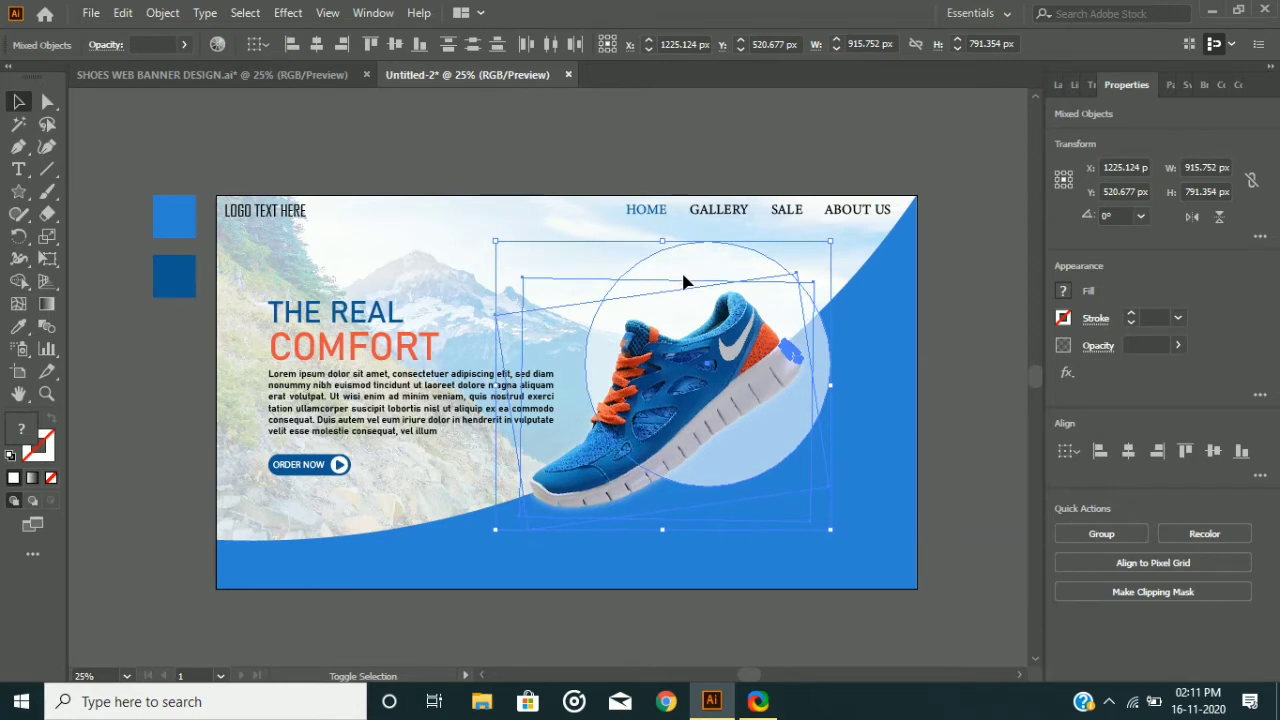
pyautogui.hotkey('shift', 'Left')
pyautogui.hotkey('shift', 'Left')
pyautogui.hotkey('shift', 'Down')
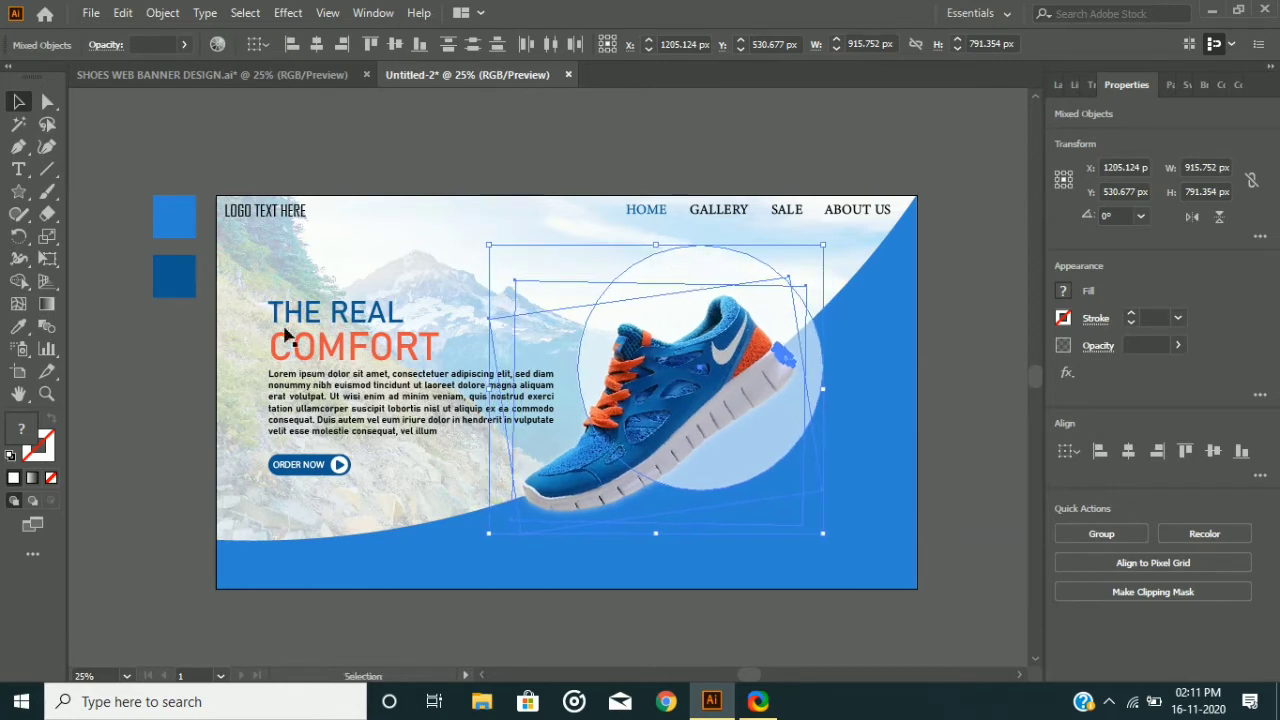
# Move the headline, paragraph and ORDER NOW button together down and slightly left to about X 528 px, Y 575 px
pyautogui.click(337, 478)
pyautogui.hotkey('shift', 'Down')
pyautogui.hotkey('shift', 'Down')
pyautogui.hotkey('shift', 'Down')
pyautogui.hotkey('shift', 'Down')
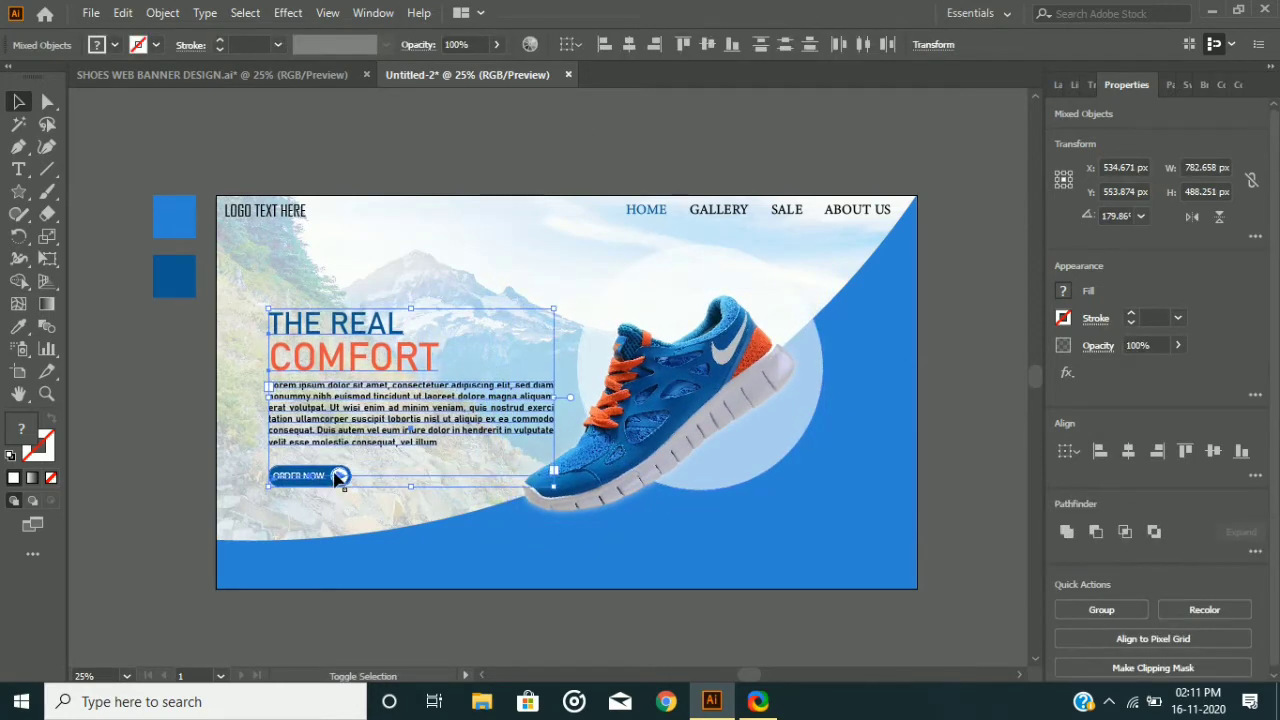
pyautogui.hotkey('shift', 'Left')
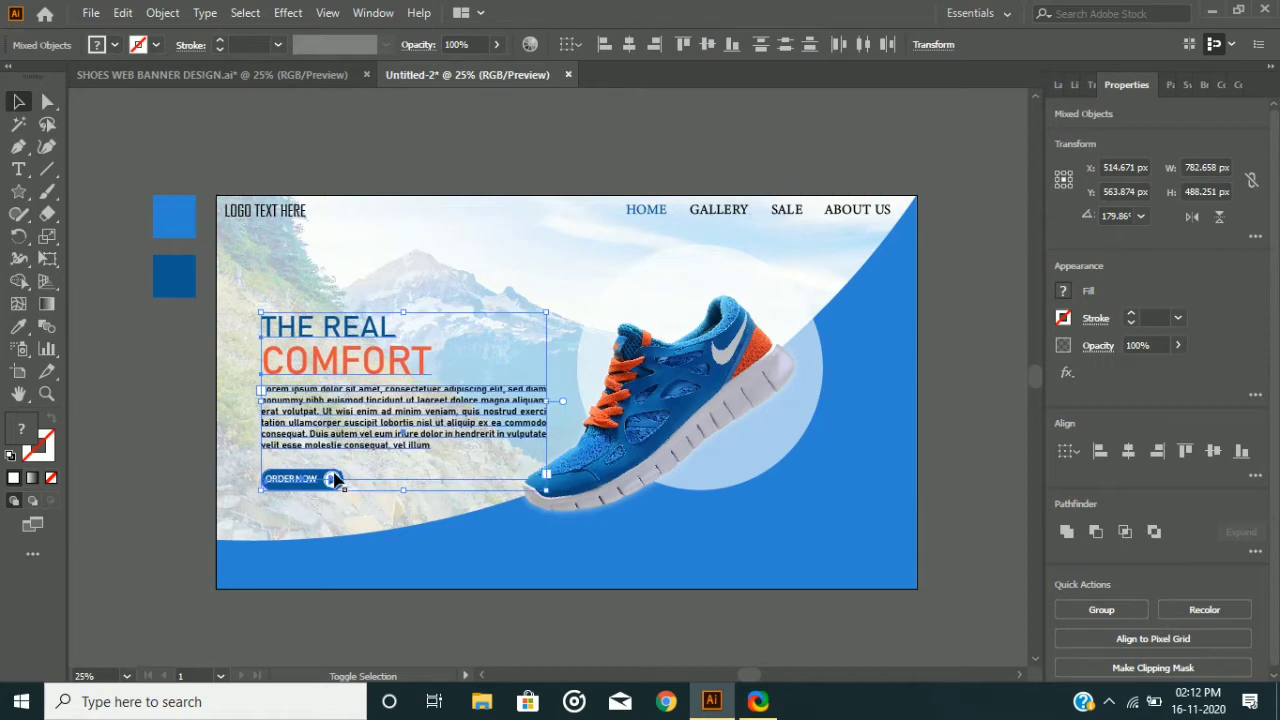
pyautogui.moveTo(287, 418); pyautogui.dragTo(292, 416)
pyautogui.hotkey('shift', 'Up')
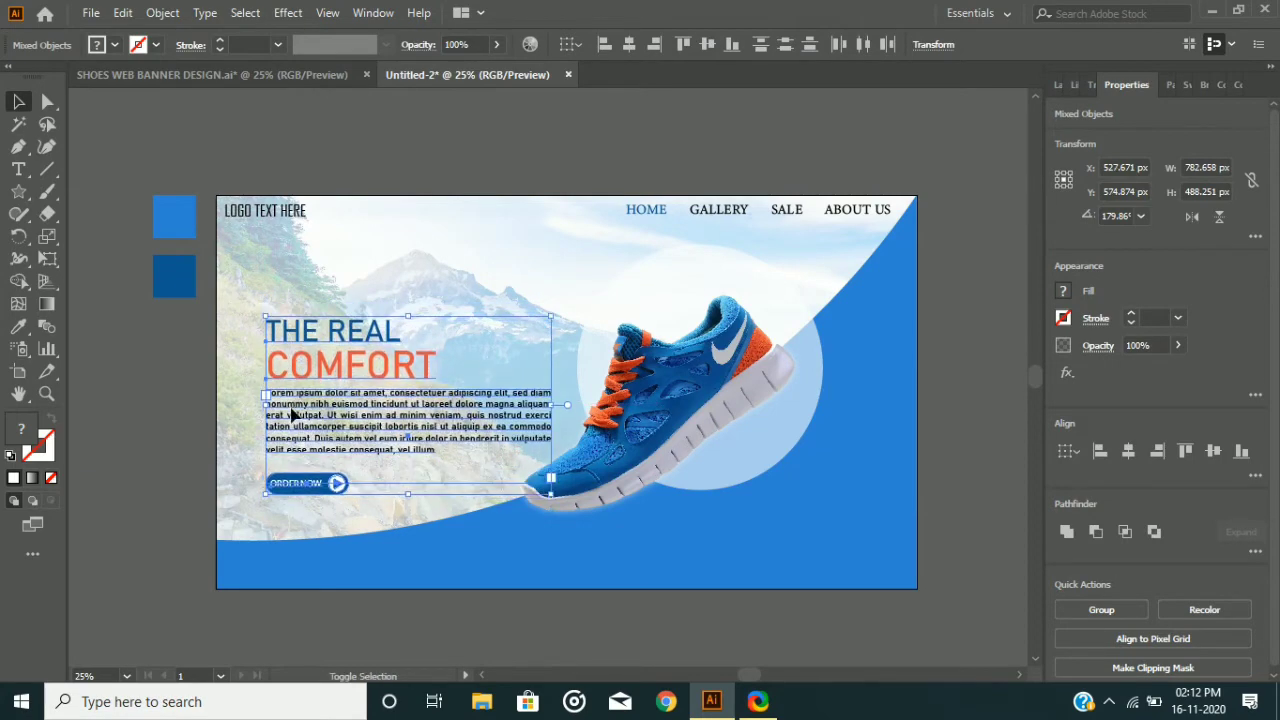
pyautogui.click(196, 400)
# Nudge the paragraph slightly down to about Y 672 px, closer to the ORDER NOW button
pyautogui.click(423, 437)
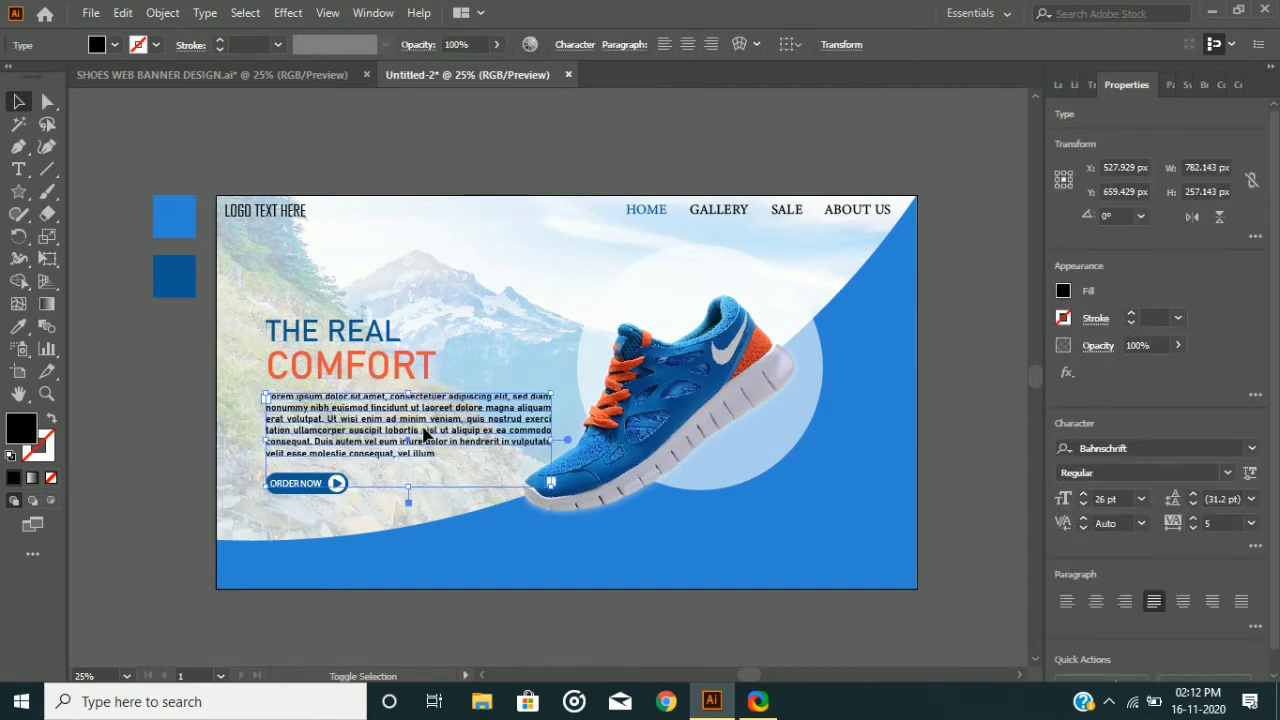
pyautogui.press('Up')
pyautogui.press('Up')
pyautogui.press('Up')
pyautogui.press('Up')
pyautogui.press('Up')
pyautogui.press('Up')
pyautogui.press('Up')
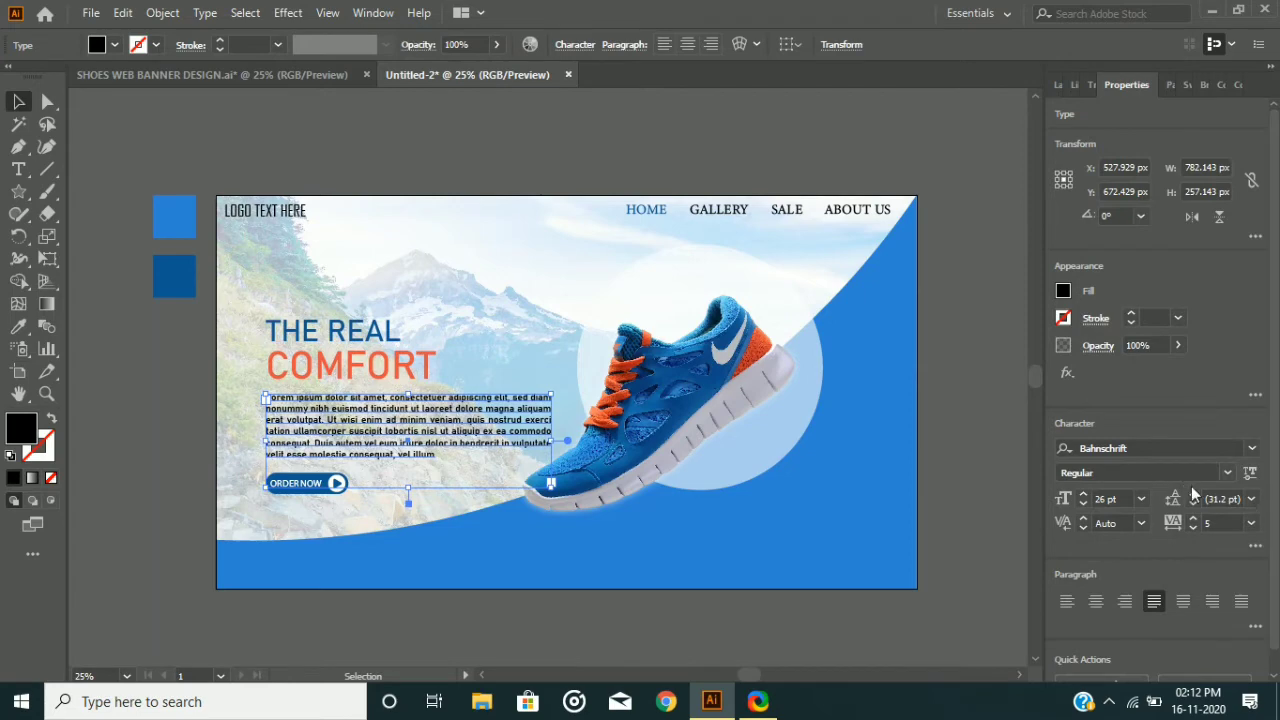
# Nudge the THE REAL COMFORT headline down and left to about X 362 px, Y 441 px, in line with the paragraph's left edge
pyautogui.click(343, 368)
pyautogui.hotkey('shift', 'Down')
pyautogui.press('Left')
pyautogui.press('Left')
pyautogui.press('Left')
pyautogui.press('Left')
pyautogui.press('Left')
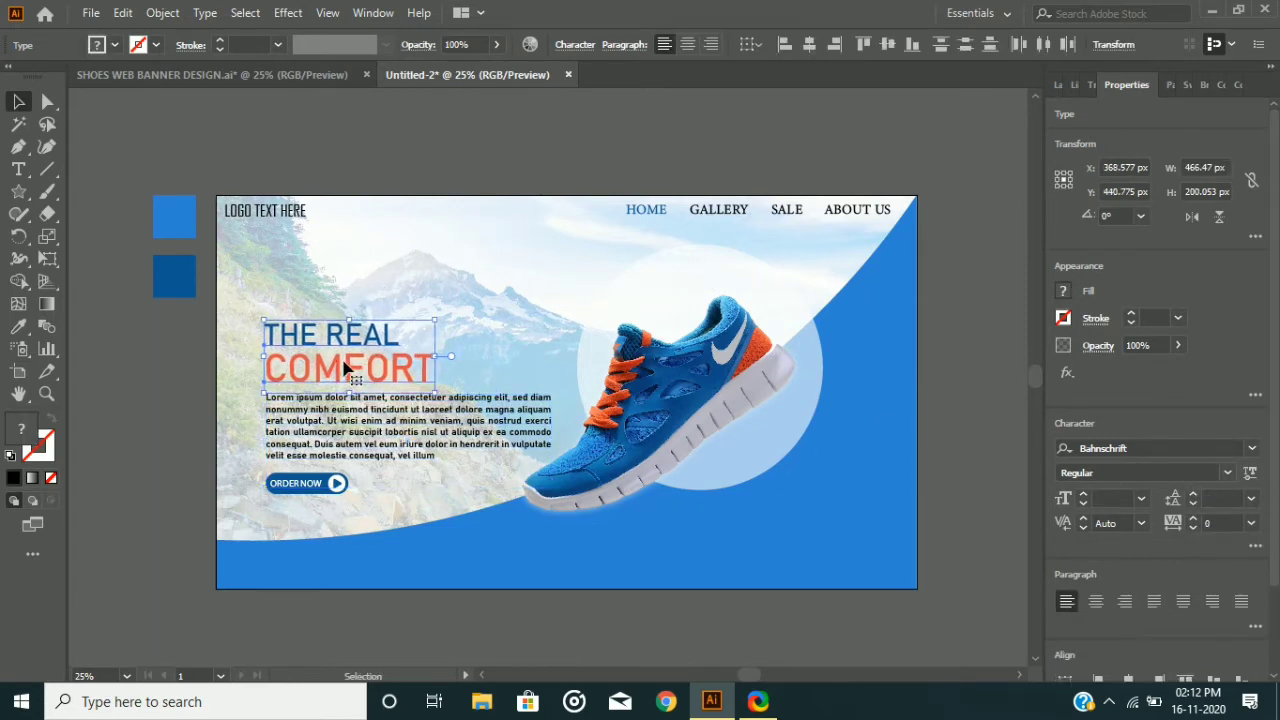
pyautogui.press('Left')
pyautogui.press('Left')
pyautogui.press('Left')
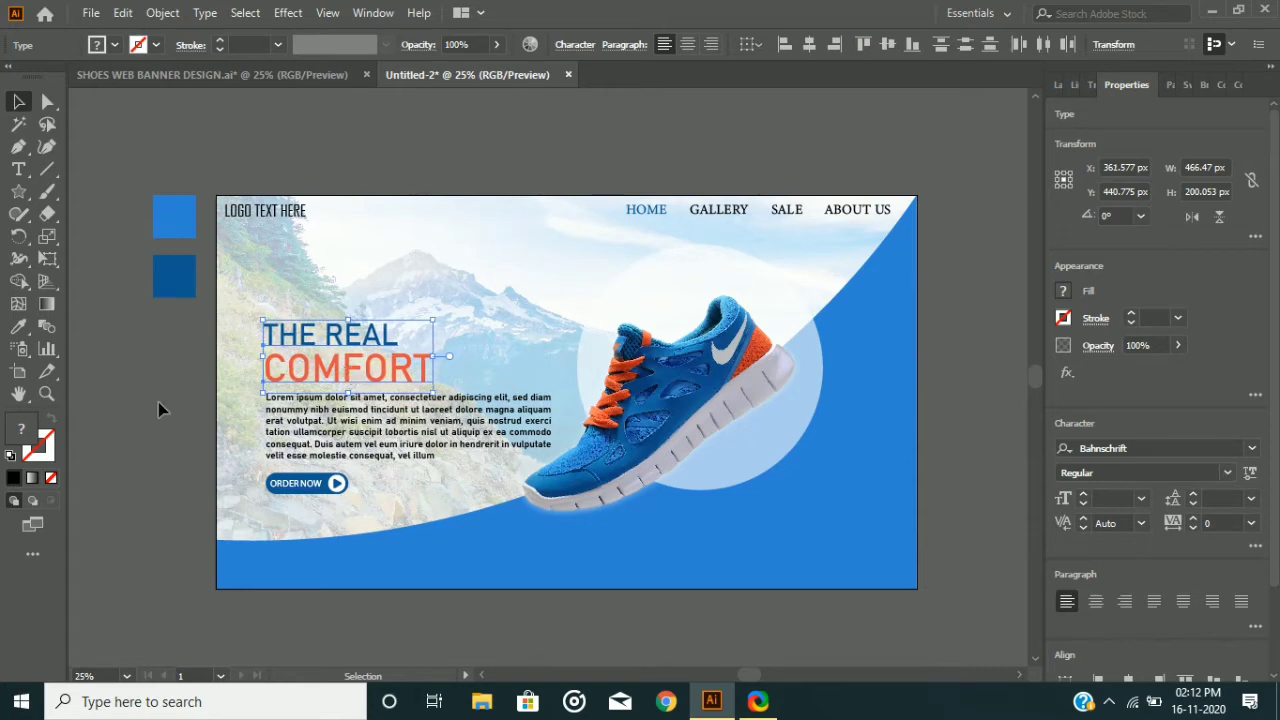
pyautogui.click(158, 402)
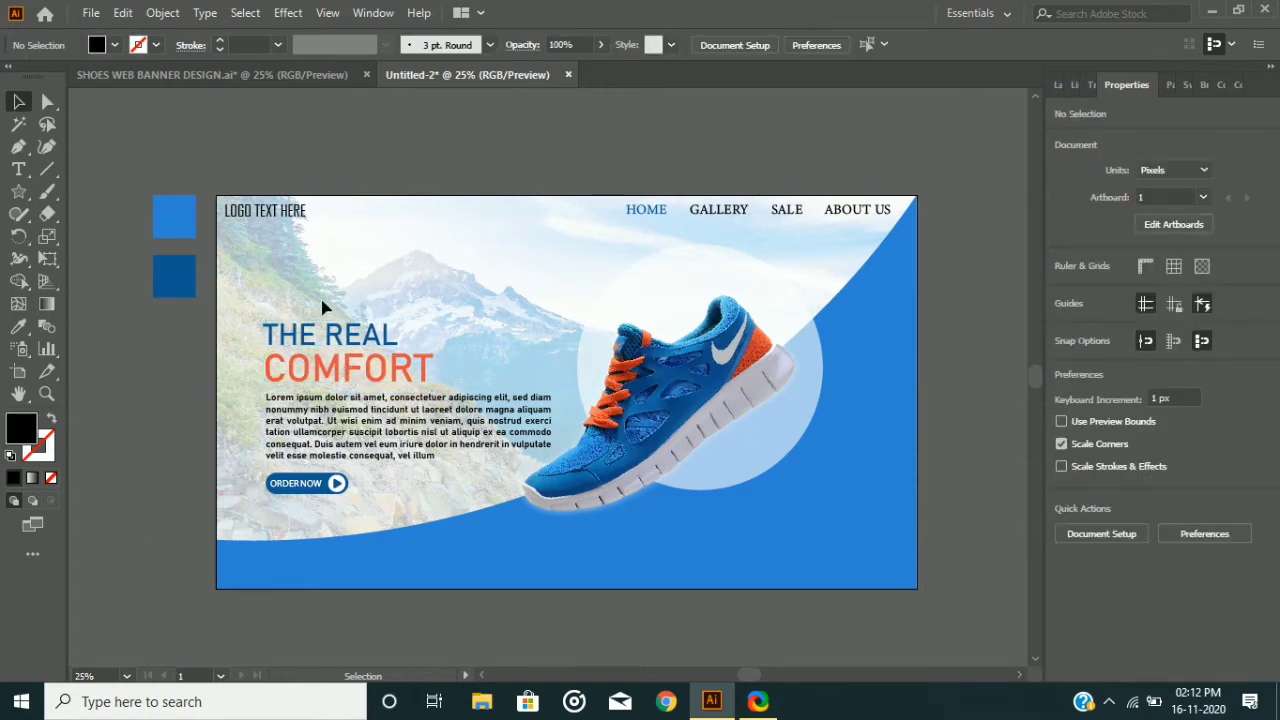
# Group the headline, paragraph and ORDER NOW button into one object
pyautogui.moveTo(402, 272); pyautogui.dragTo(290, 505)
pyautogui.rightClick(292, 436)
pyautogui.click(320, 266)
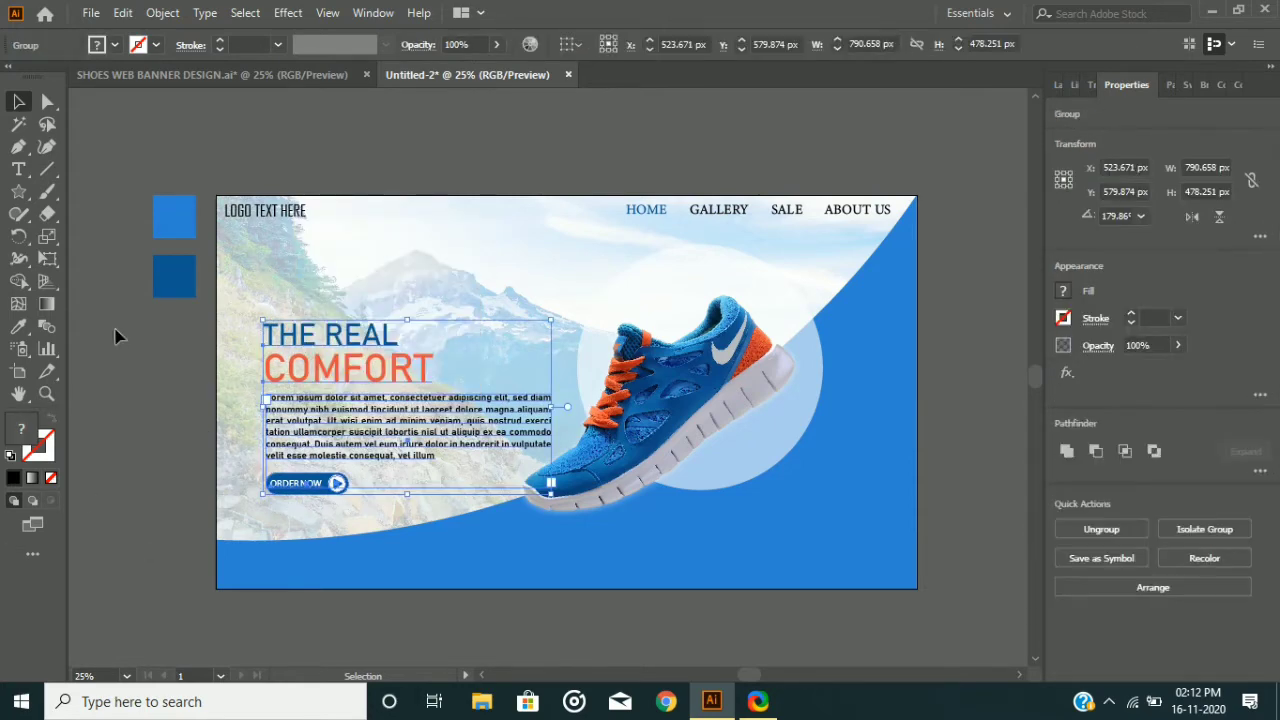
pyautogui.click(178, 457)
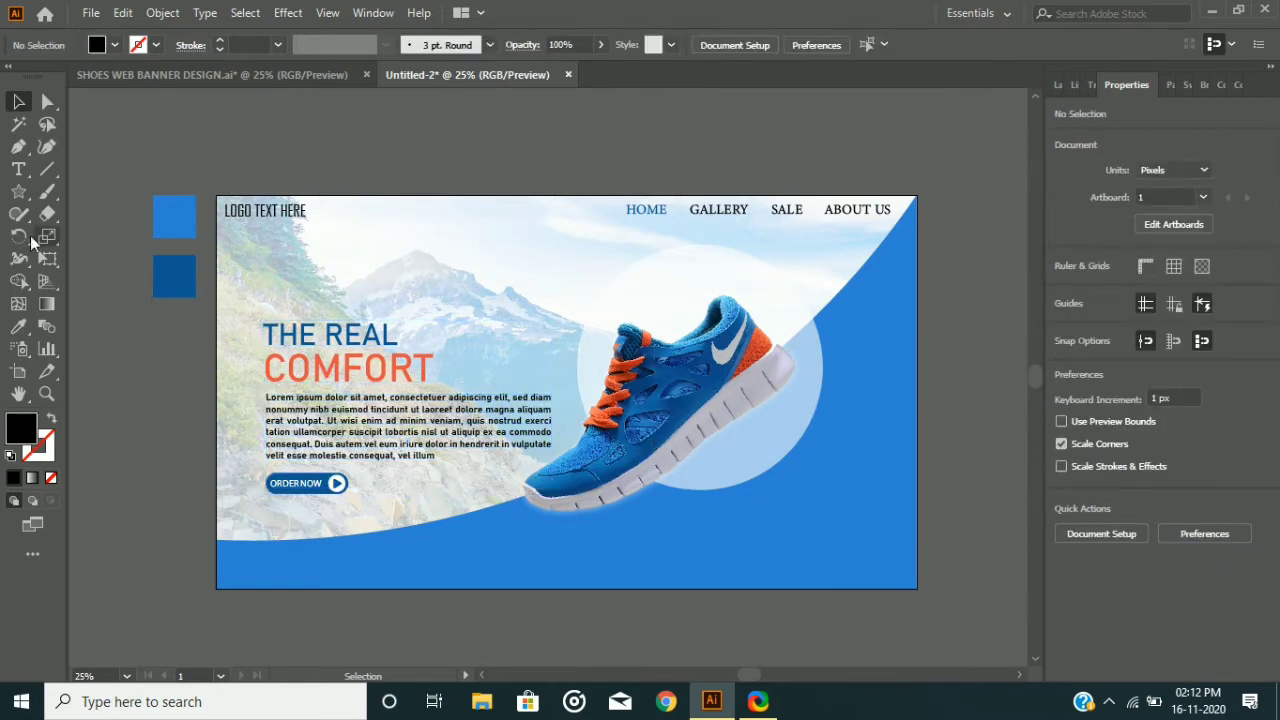
# Add the text MEN on the blue area below the shoe's toe and set its font to Bahnschrift
pyautogui.click(18, 169)
pyautogui.click(506, 533)
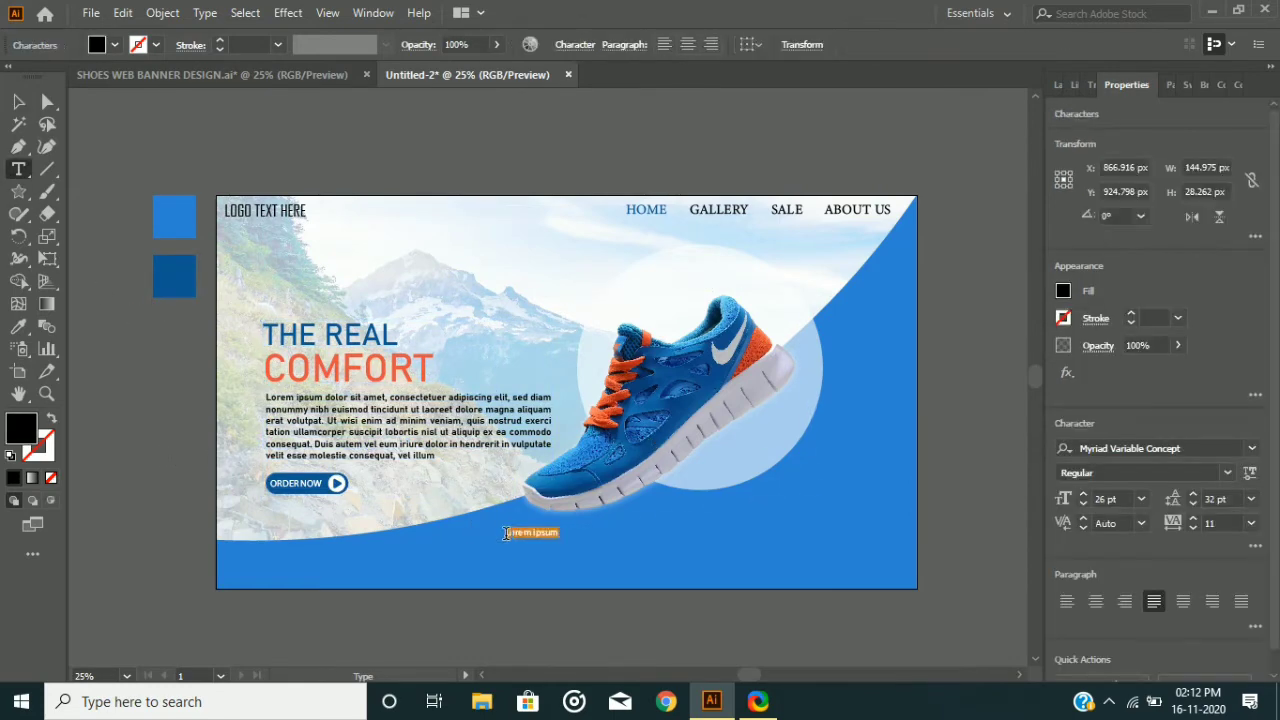
pyautogui.write('MEN')
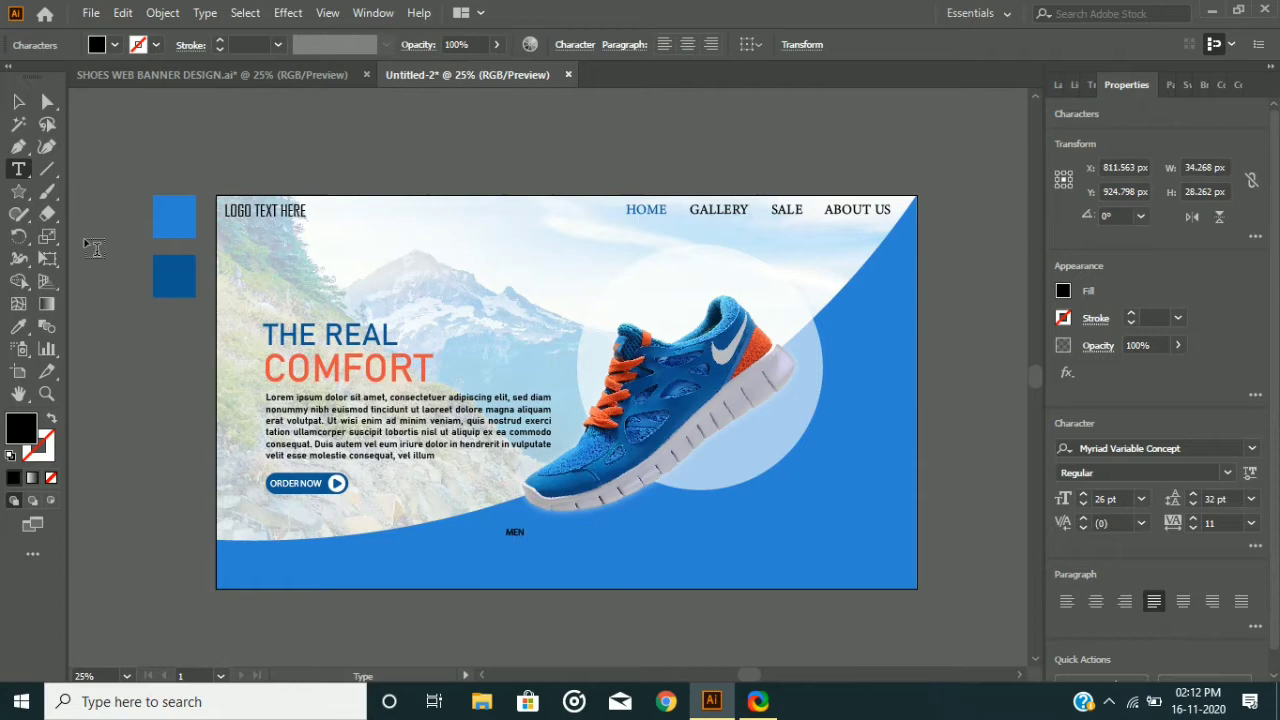
pyautogui.click(18, 101)
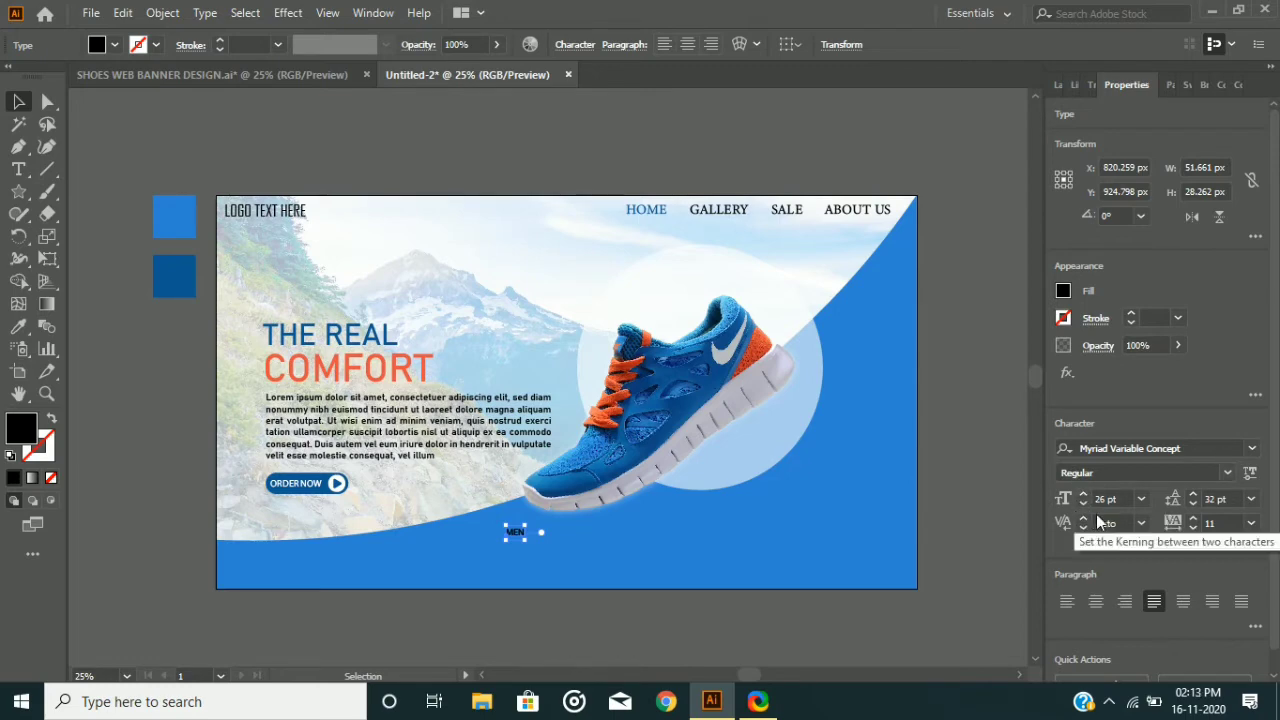
pyautogui.click(1251, 448)
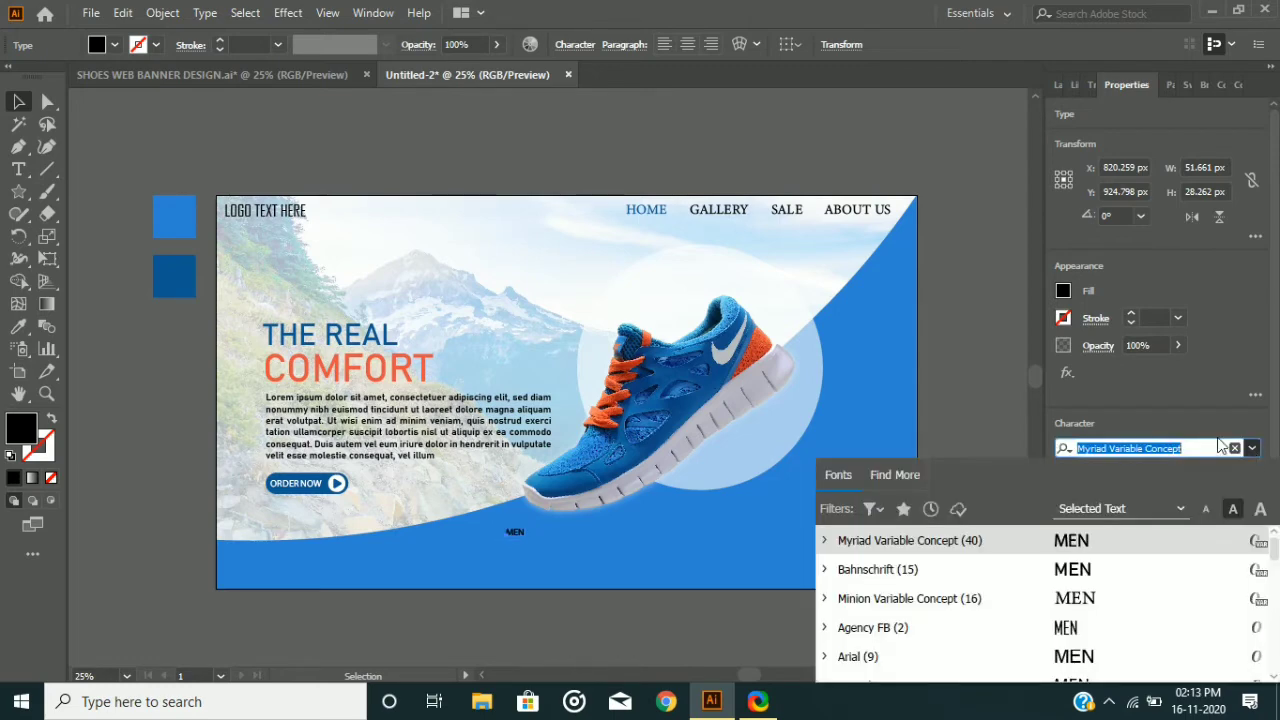
pyautogui.press('Down')
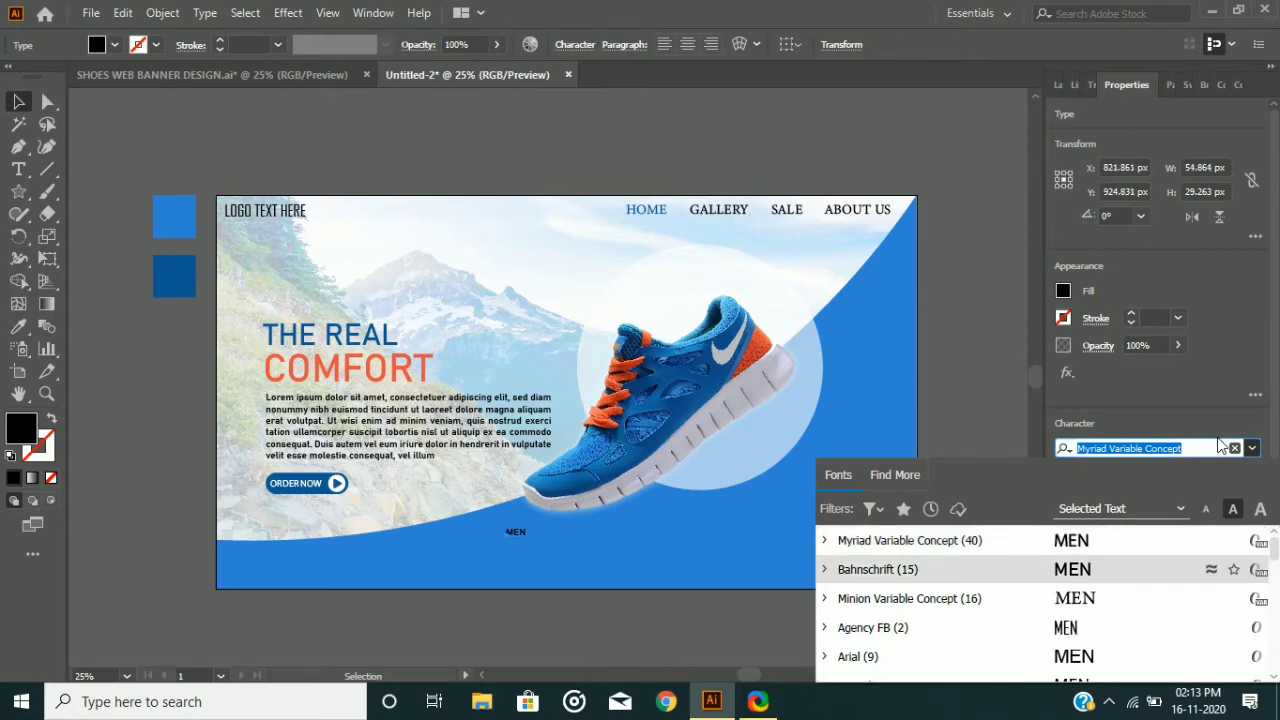
pyautogui.press('Return')
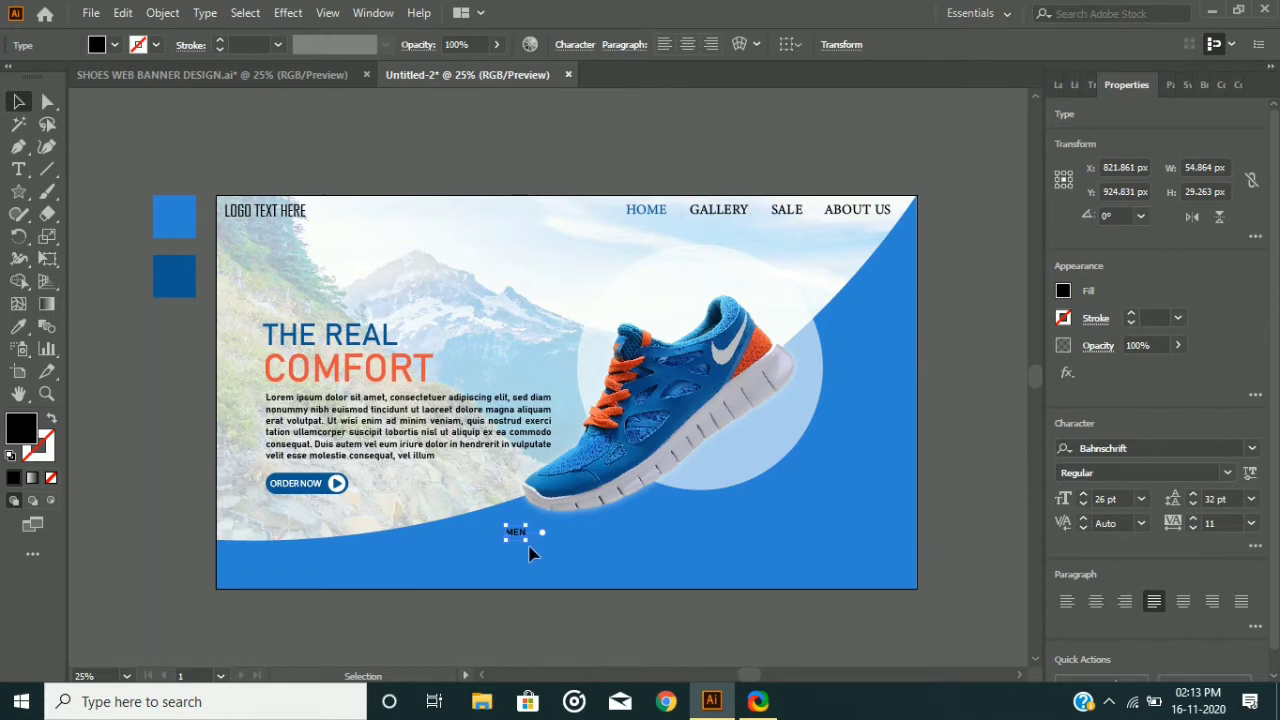
# Rotate MEN by 90°, move it near the banner's right edge on the blue area and enlarge it to about 40.67 pt
pyautogui.scroll(2, 531, 546)
pyautogui.moveTo(528, 538); pyautogui.dragTo(532, 480)
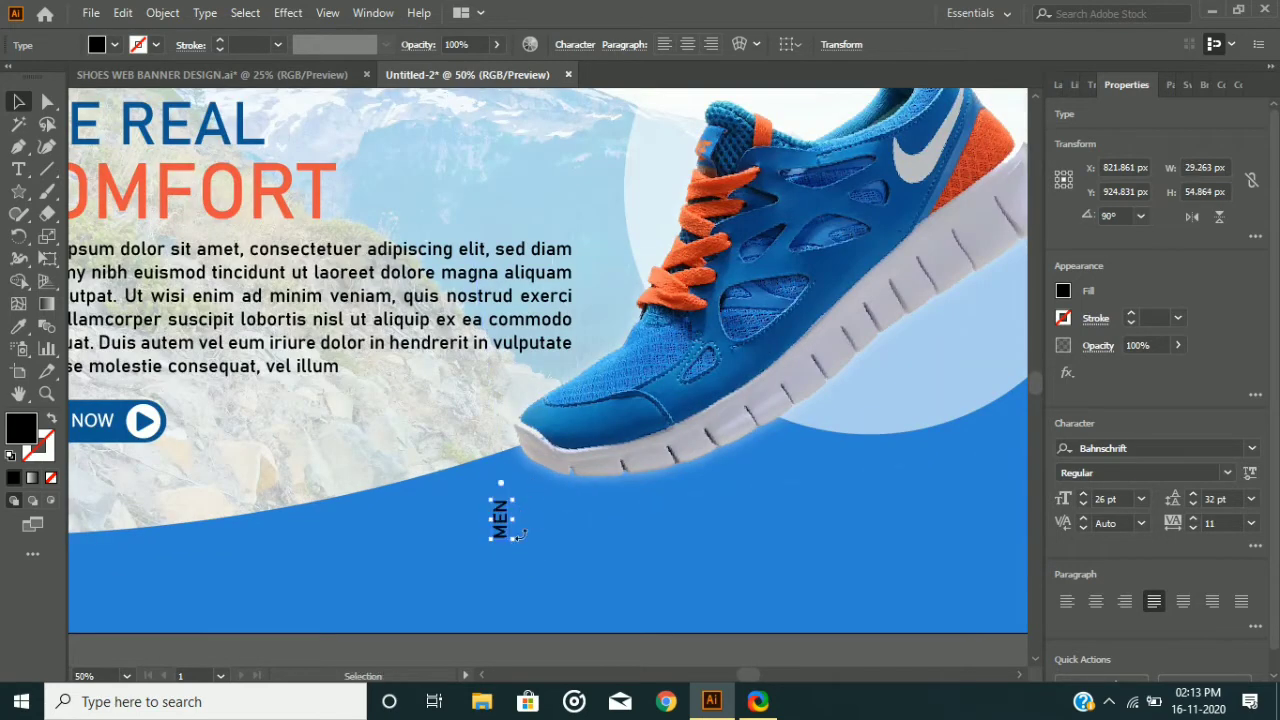
pyautogui.moveTo(500, 520); pyautogui.dragTo(931, 461)
pyautogui.hscroll(5, 931, 461)
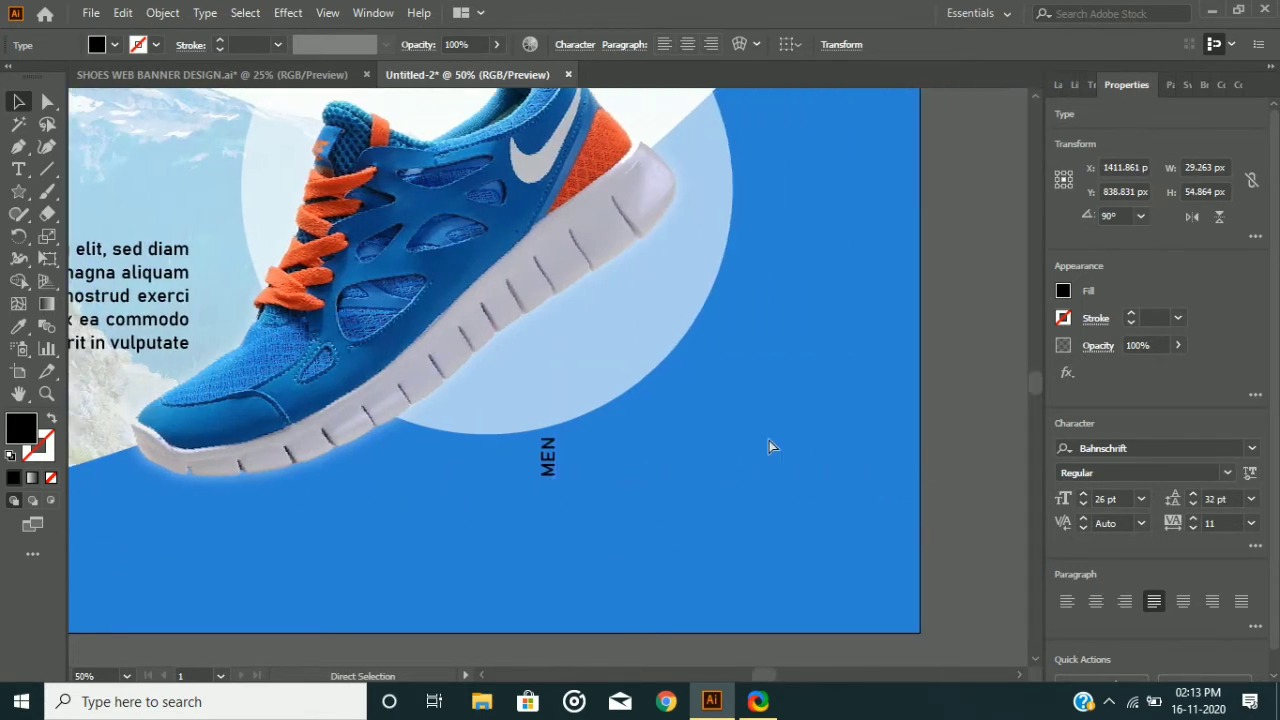
pyautogui.moveTo(551, 440); pyautogui.dragTo(878, 437)
pyautogui.scroll(3, 880, 430)
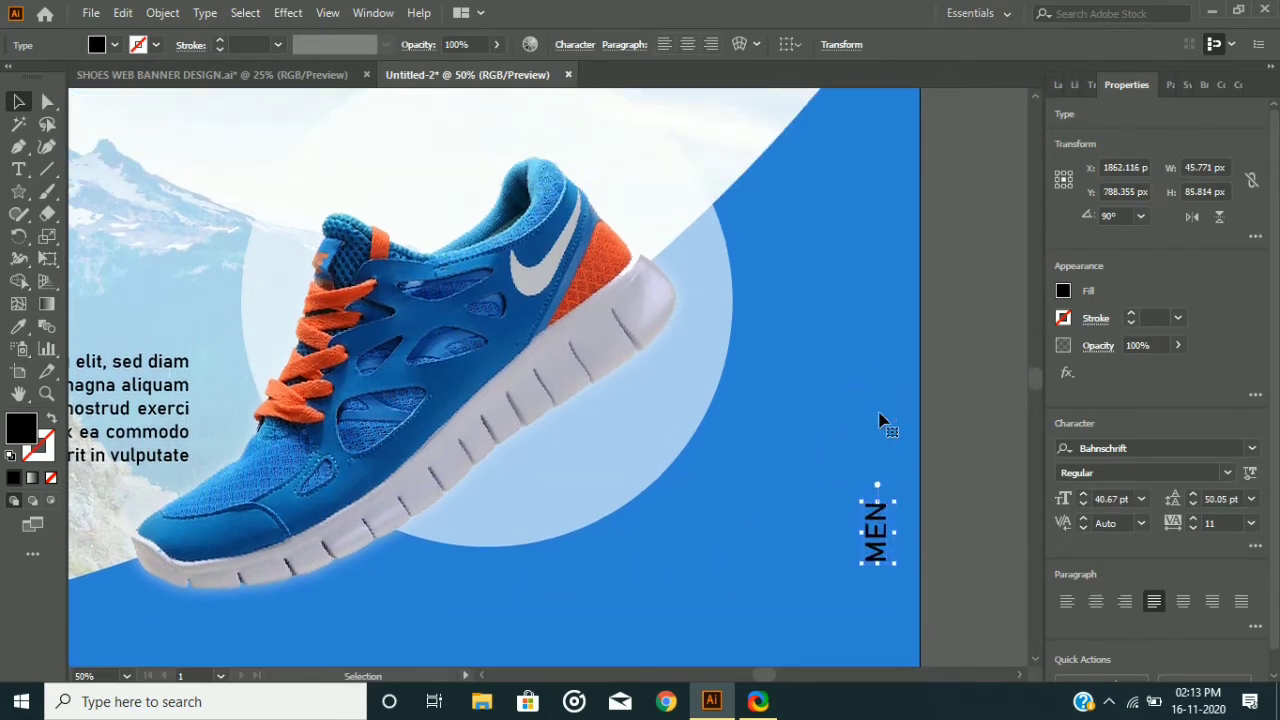
# Change the font of the vertical MEN label to Minion Variable Concept
pyautogui.click(1251, 449)
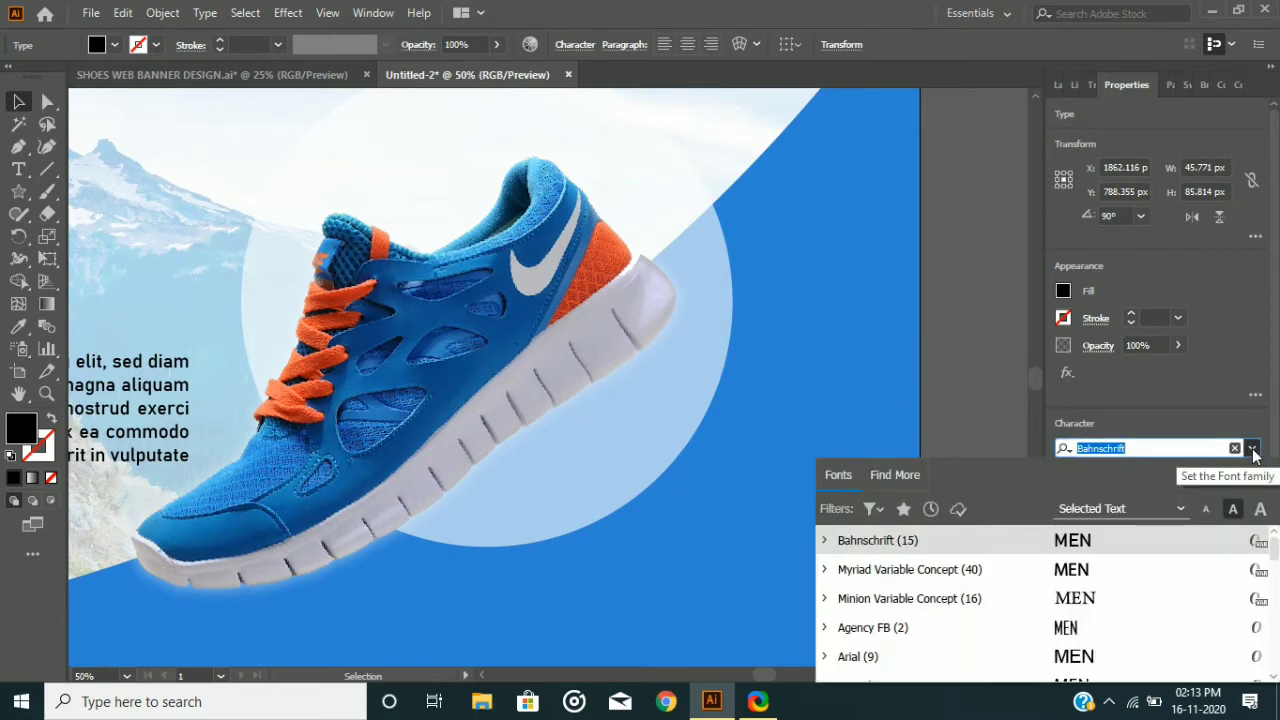
pyautogui.scroll(-5, 780, 240)
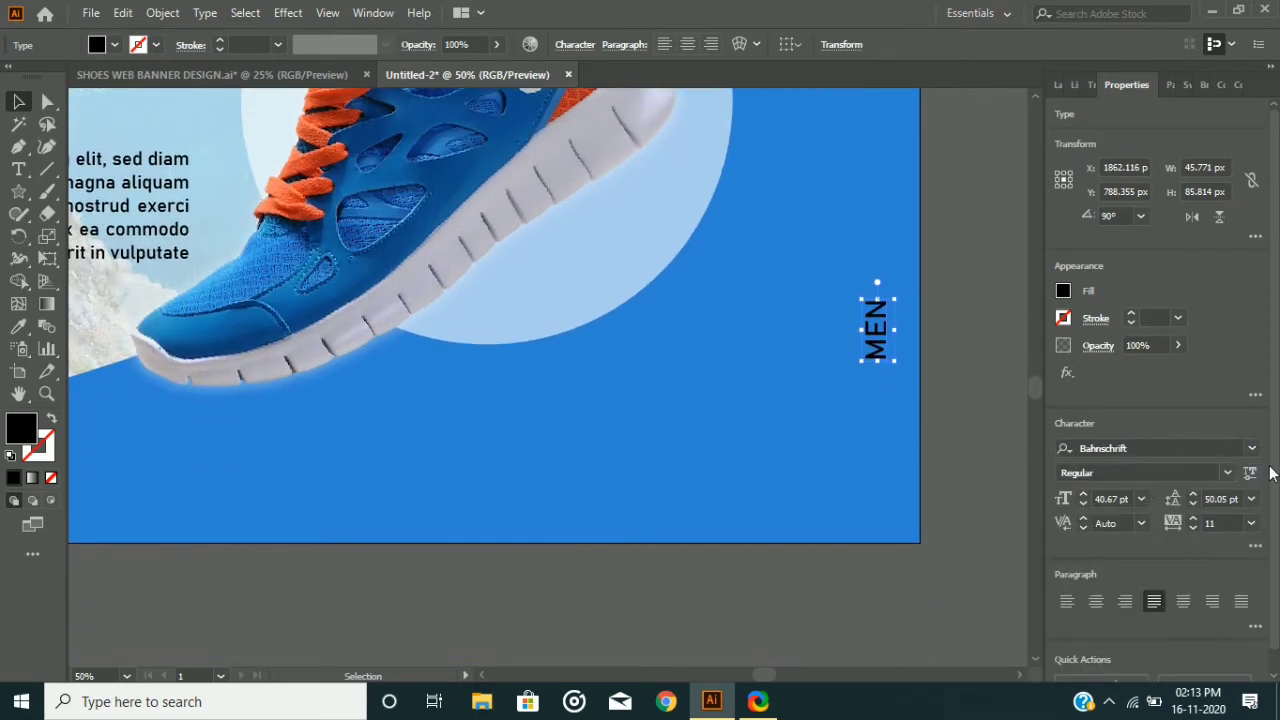
pyautogui.click(1251, 448)
pyautogui.press('Down')
pyautogui.press('Down')
pyautogui.press('Return')
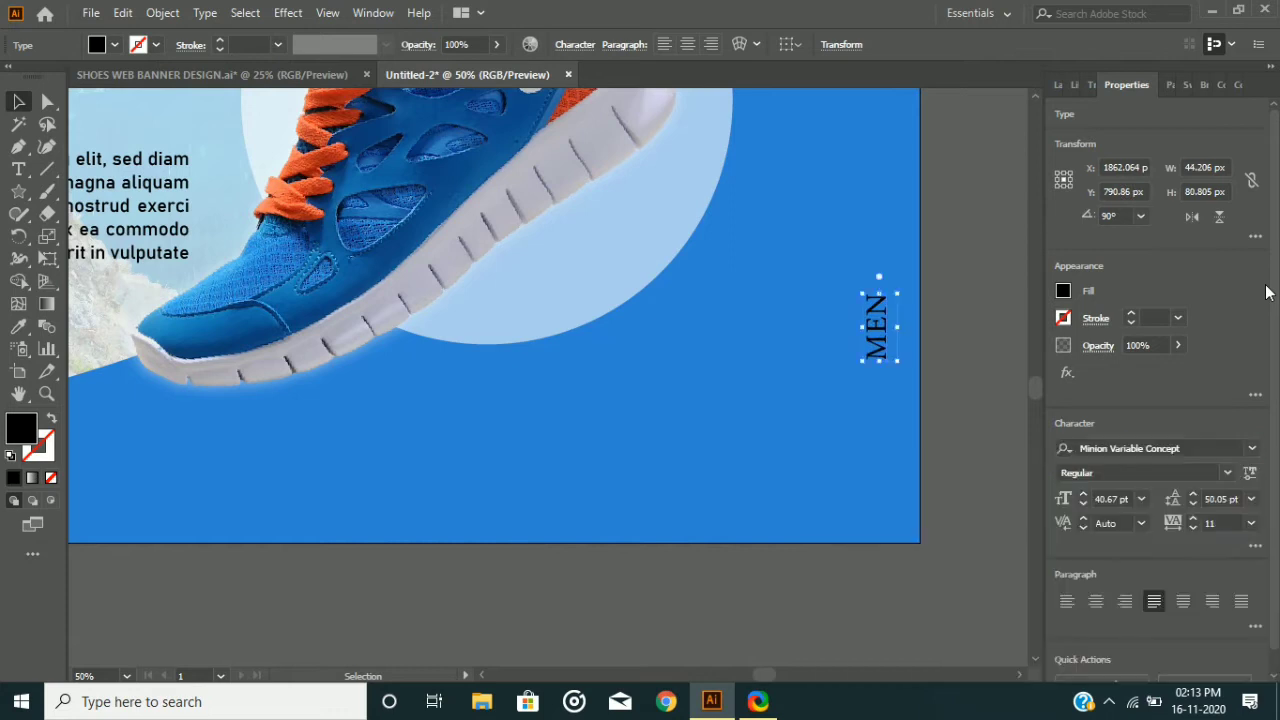
# Enlarge MEN slightly to about 40.87 pt, place a copy directly above it and change the copy's text to WOMEN
pyautogui.scroll(3, 829, 238)
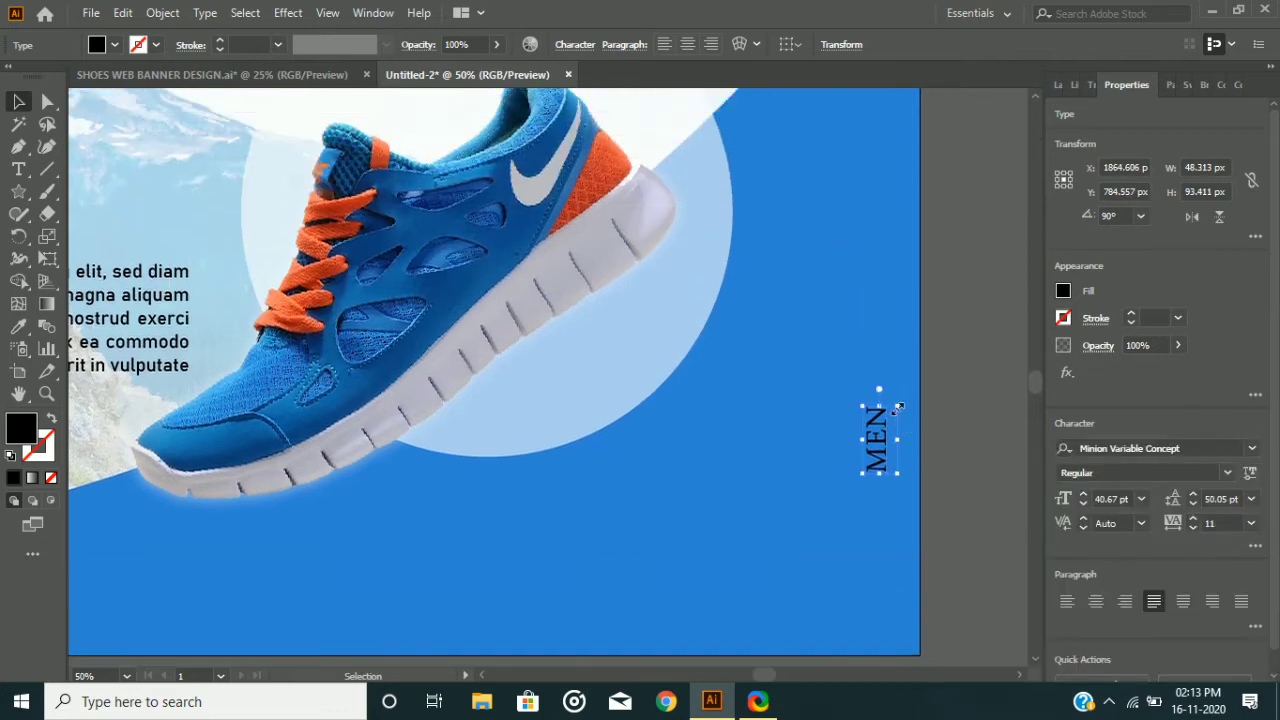
pyautogui.moveTo(898, 408); pyautogui.dragTo(878, 299)
pyautogui.write('t')
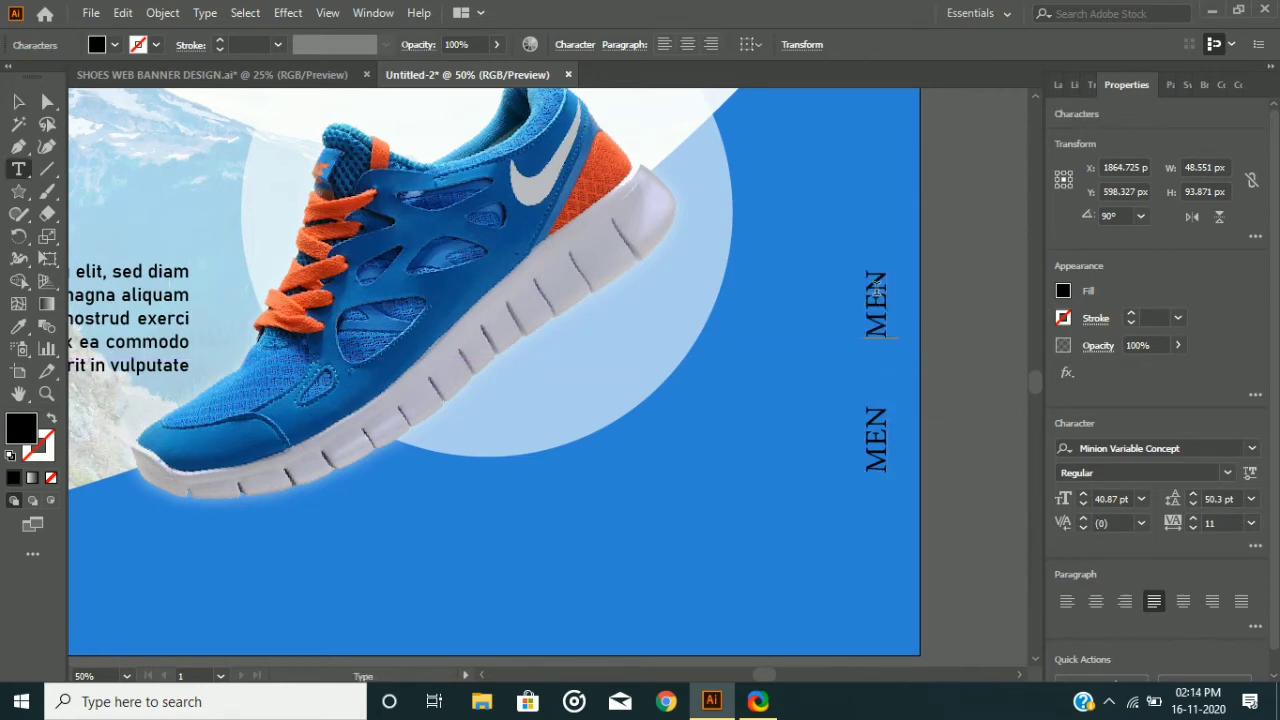
pyautogui.write('WO')
pyautogui.scroll(2, 862, 295)
pyautogui.click(18, 101)
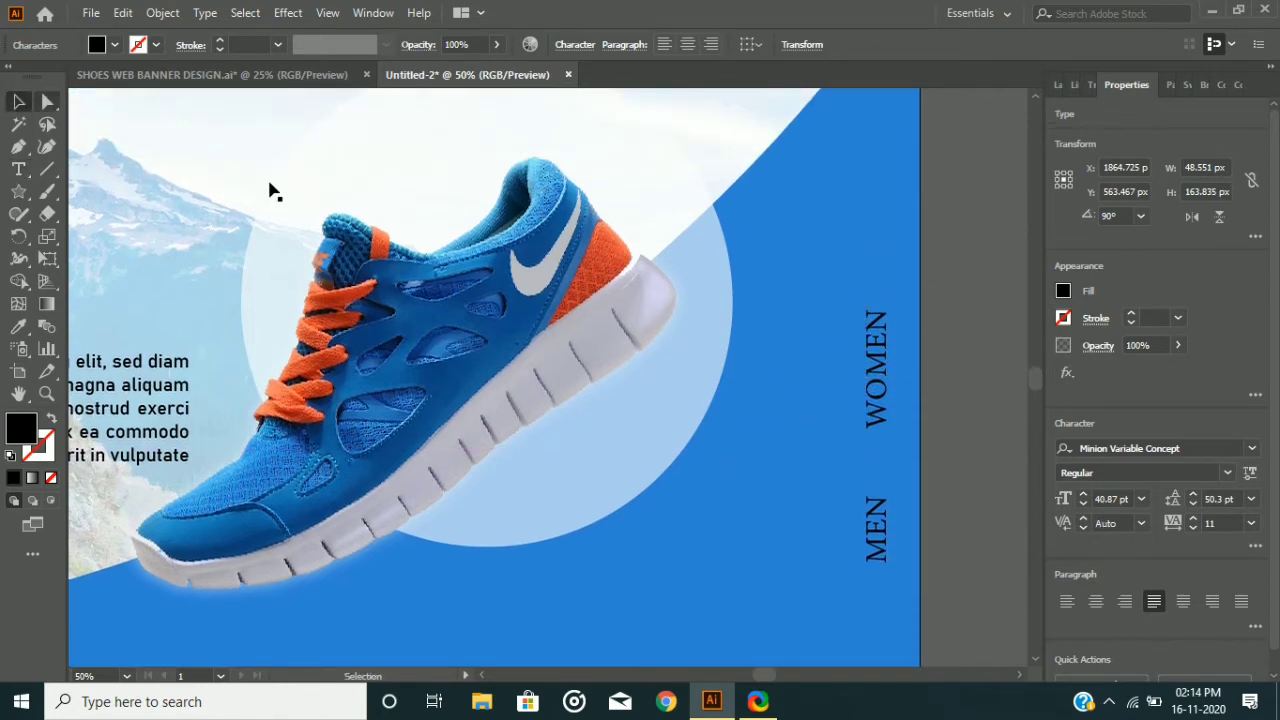
# Repeat the WOMEN duplication twice, stacking two more evenly spaced vertical copies above it
pyautogui.hotkey('ctrl', 'd')
pyautogui.scroll(3, 449, 180)
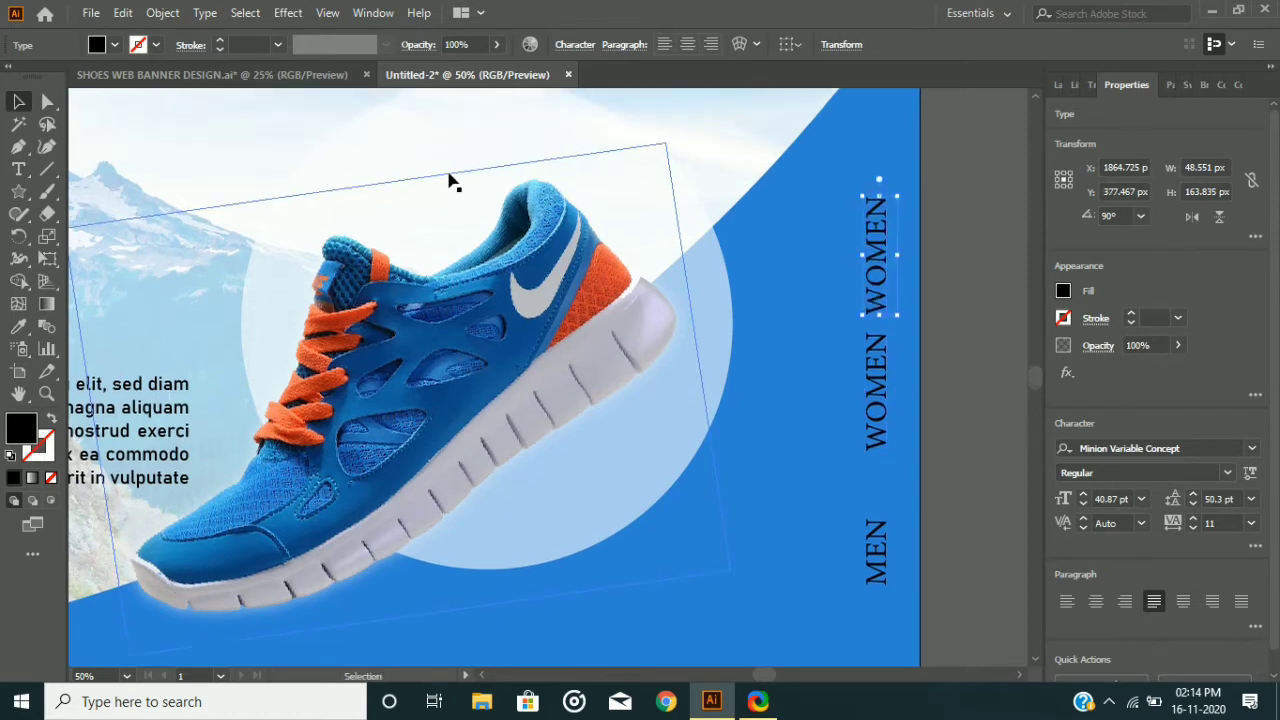
pyautogui.hotkey('ctrl', 'd')
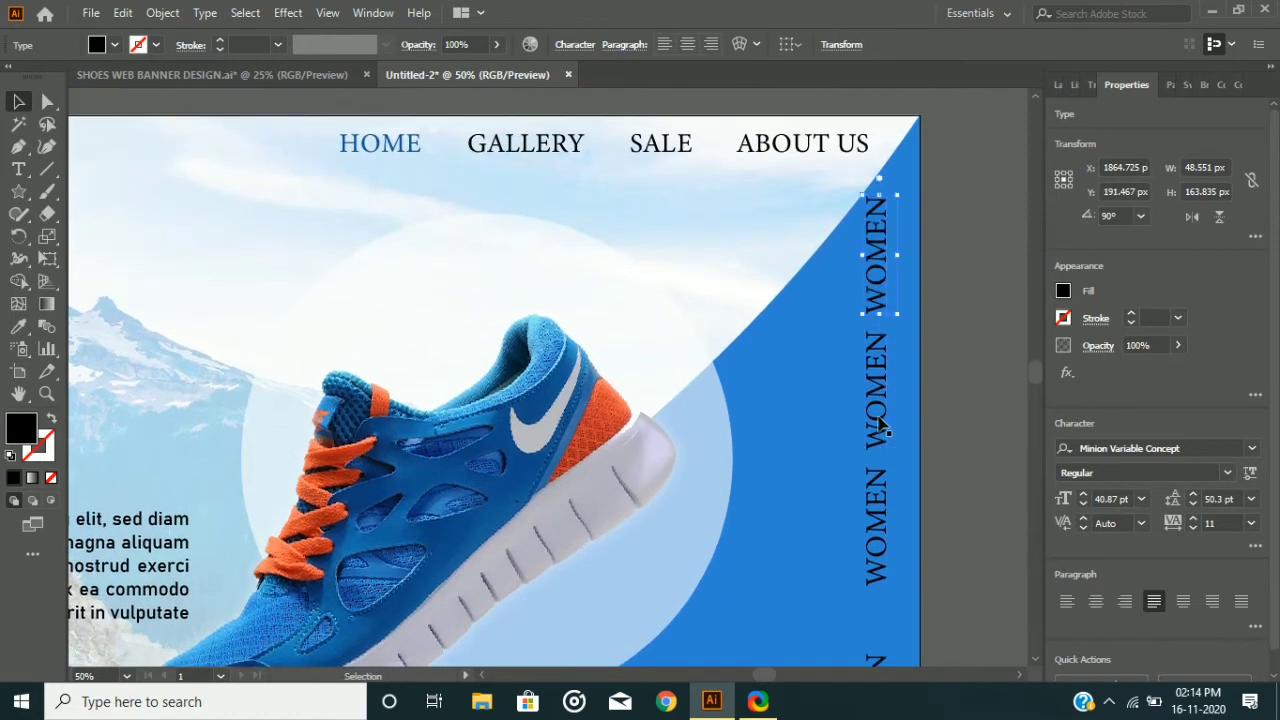
# Change the text of the two upper WOMEN copies to KIDS and CUSTOMIZE, with CUSTOMIZE topmost
pyautogui.doubleClick(880, 425)
pyautogui.doubleClick(878, 422)
pyautogui.write('KIDS')
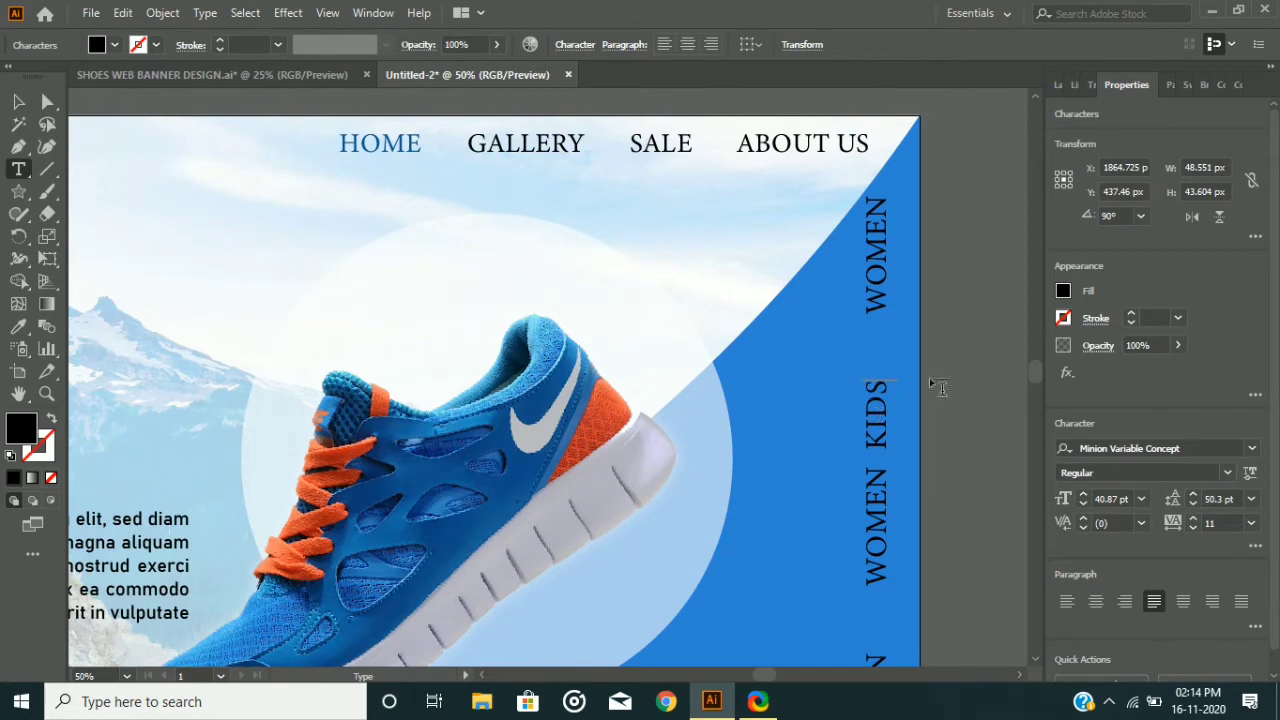
pyautogui.doubleClick(878, 243)
pyautogui.write('CUSTOMIZ')
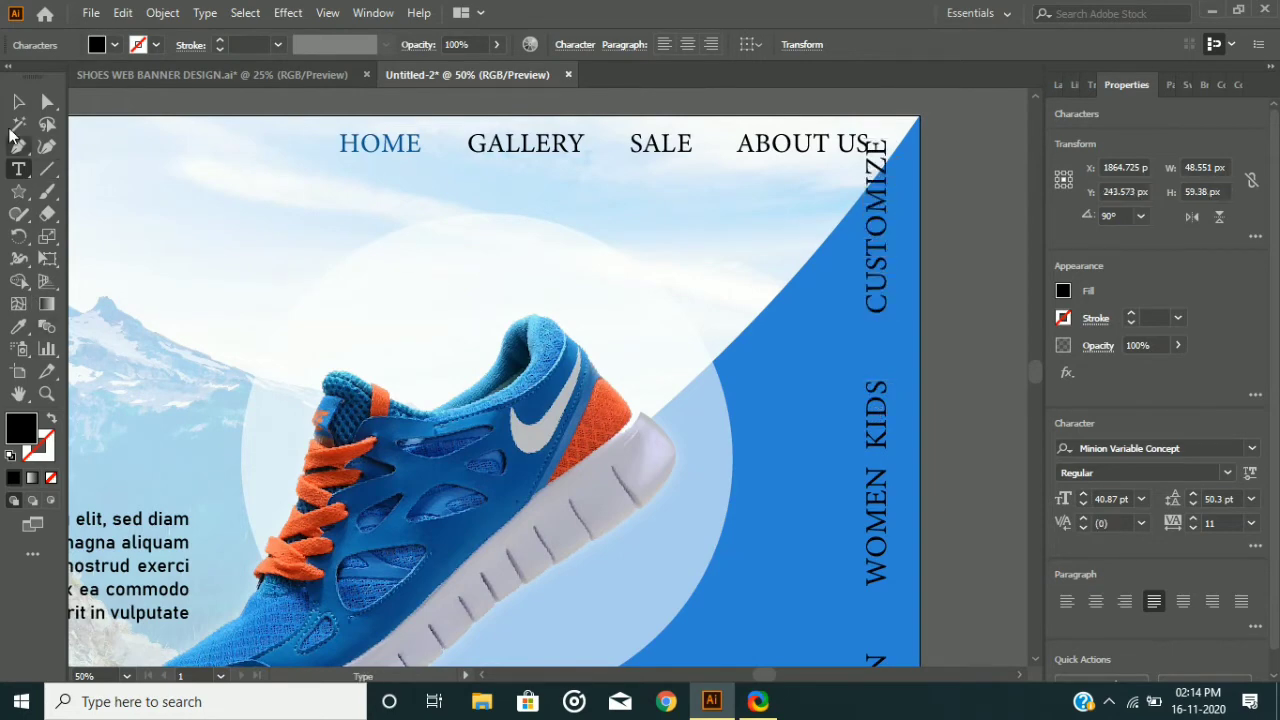
pyautogui.click(18, 101)
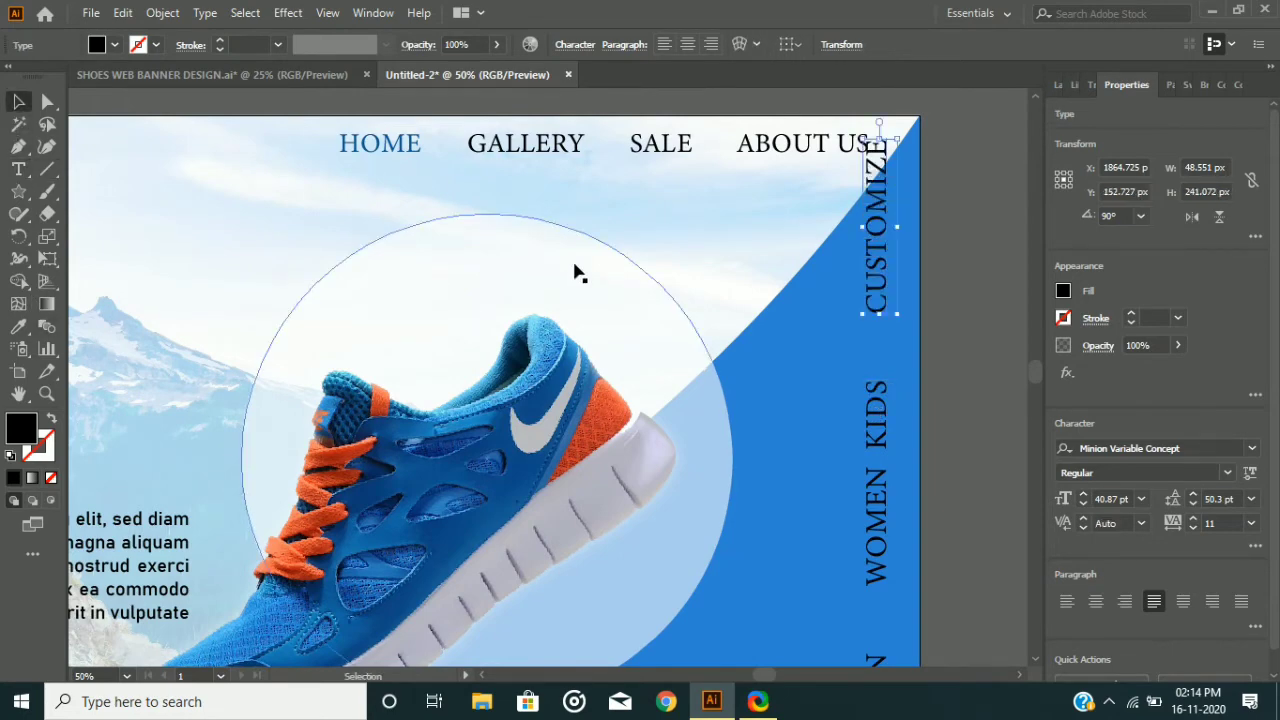
# Reposition the vertical CUSTOMIZE, KIDS and WOMEN labels lower so they clear the ABOUT US menu item
pyautogui.scroll(-2, 597, 277)
pyautogui.moveTo(738, 278); pyautogui.dragTo(740, 345)
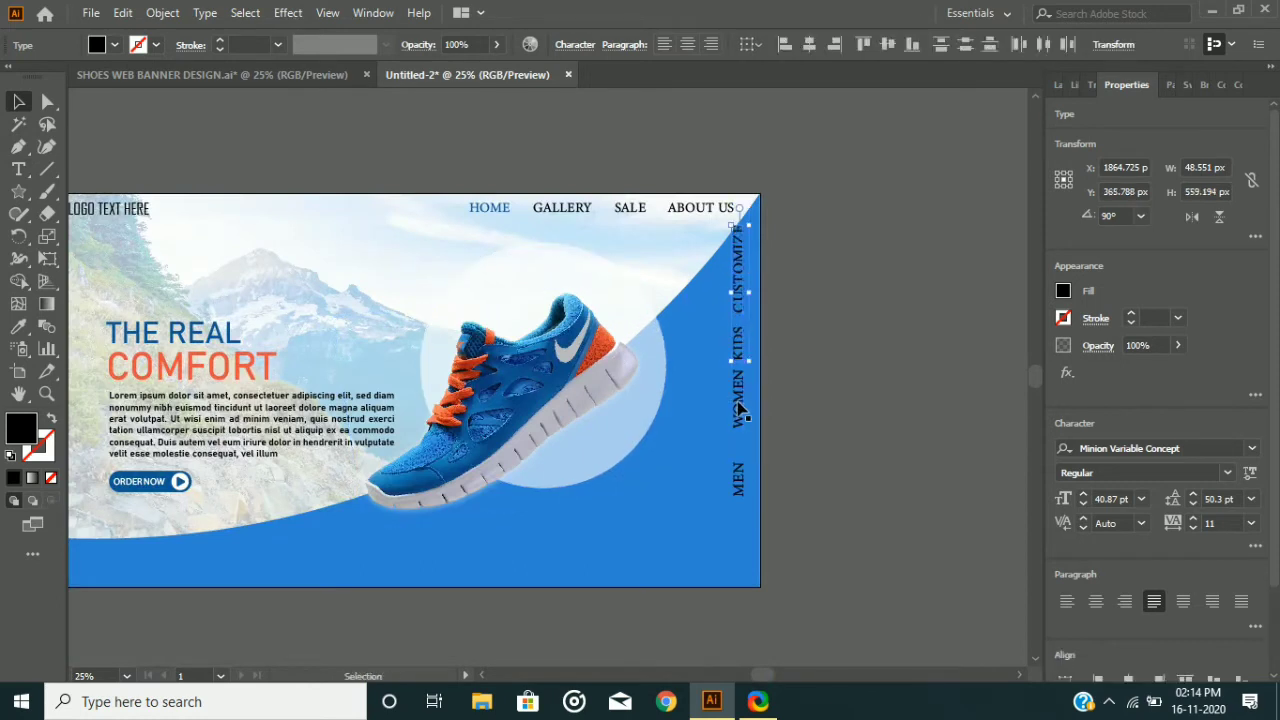
pyautogui.moveTo(740, 400); pyautogui.dragTo(742, 428)
pyautogui.moveTo(738, 355); pyautogui.dragTo(739, 316)
# Set all four vertical labels to 35 pt and move them down and closer to the banner's right edge
pyautogui.keyDown('shift'); pyautogui.click(742, 361); pyautogui.keyUp('shift')
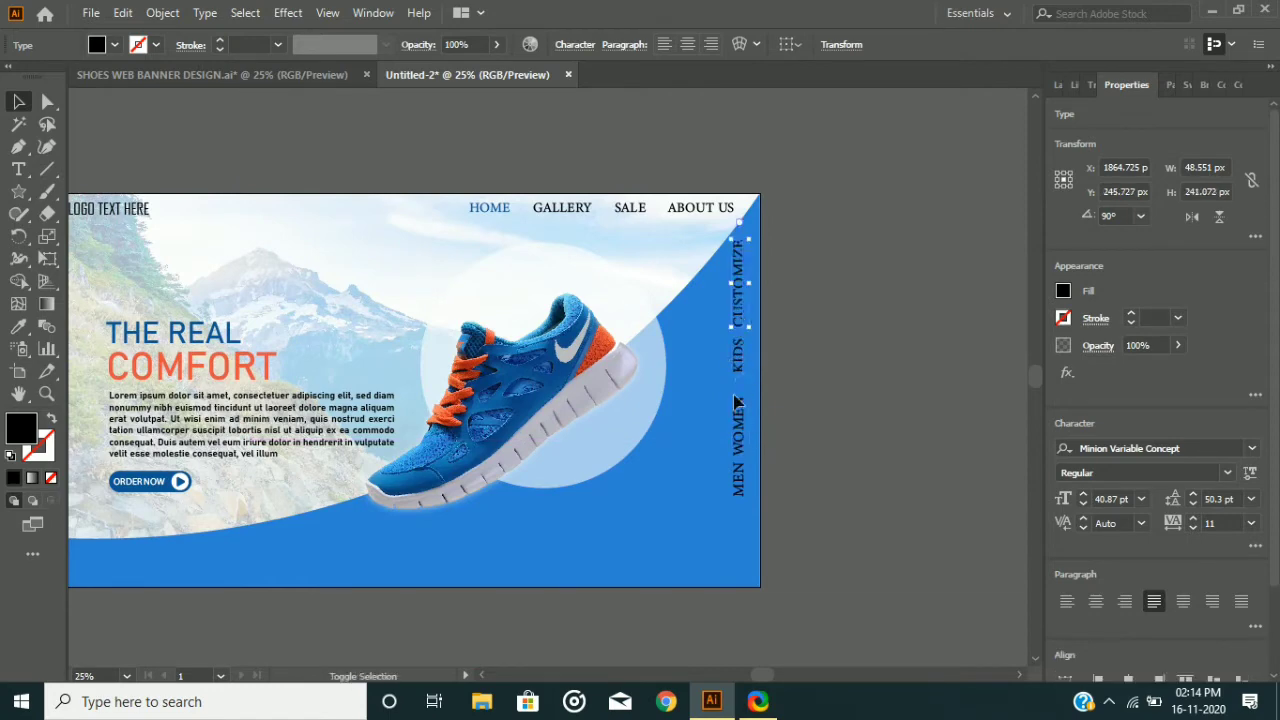
pyautogui.keyDown('shift'); pyautogui.click(737, 419); pyautogui.keyUp('shift')
pyautogui.keyDown('shift'); pyautogui.click(738, 487); pyautogui.keyUp('shift')
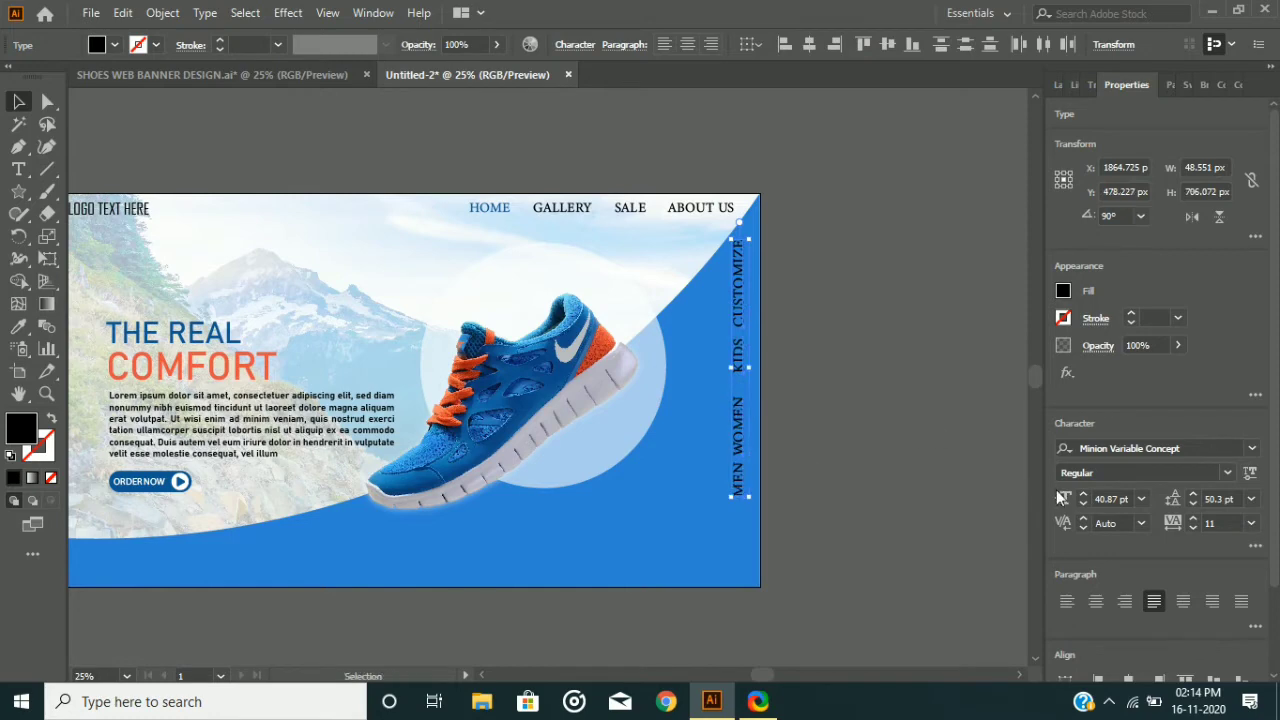
pyautogui.click(1084, 505)
pyautogui.click(1084, 505)
pyautogui.click(1084, 505)
pyautogui.click(1084, 505)
pyautogui.click(1084, 505)
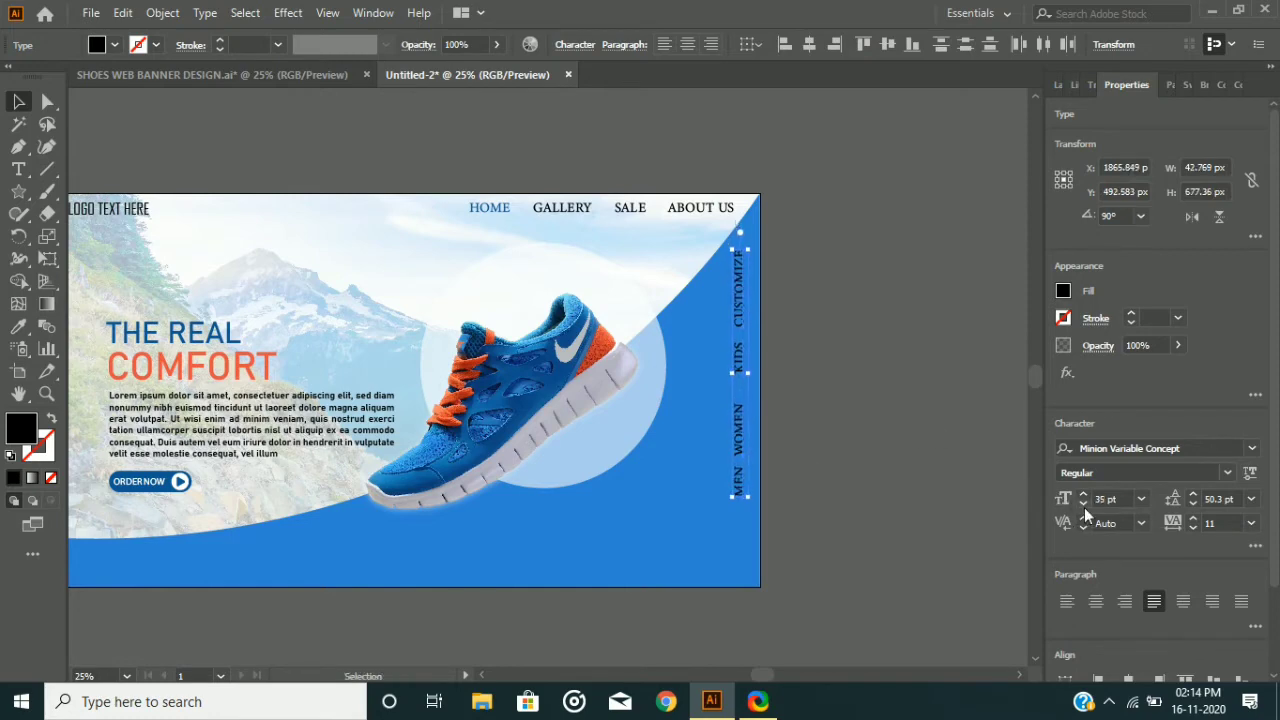
pyautogui.click(1084, 505)
pyautogui.moveTo(743, 376); pyautogui.dragTo(751, 413)
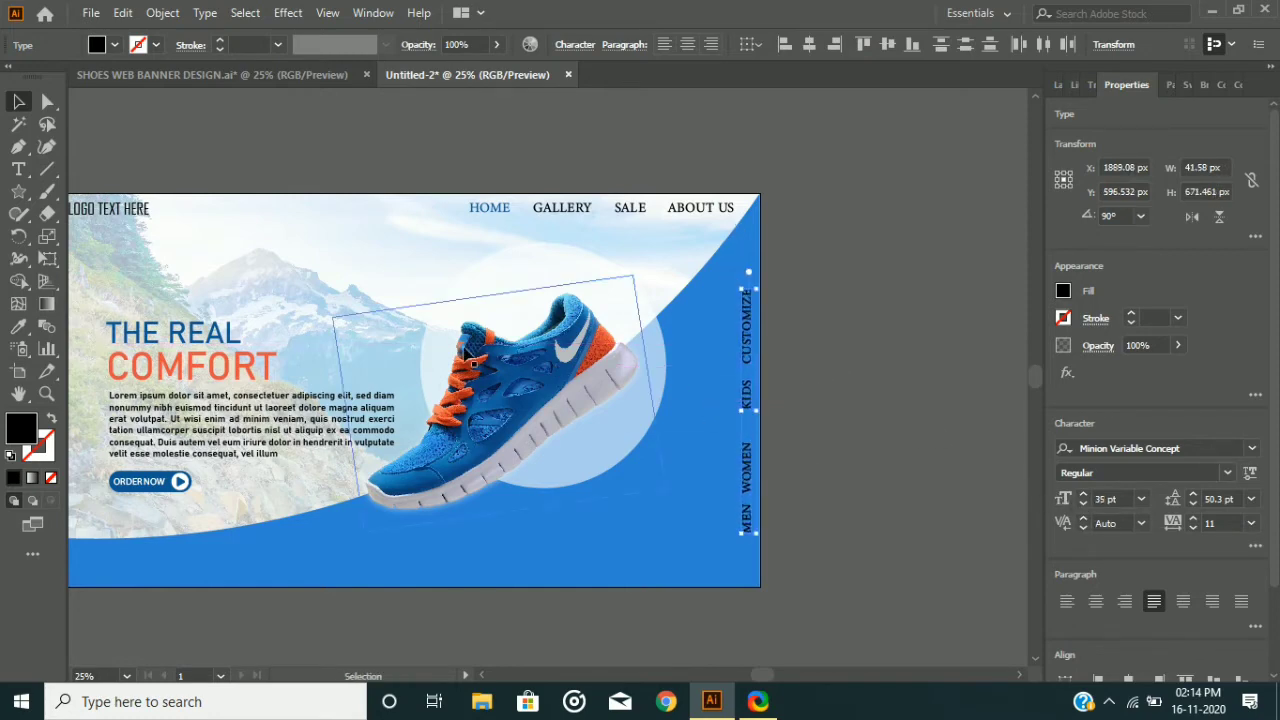
pyautogui.click(700, 320)
# Set the fill of the CUSTOMIZE, KIDS and WOMEN labels to white, leaving MEN black
pyautogui.click(749, 343)
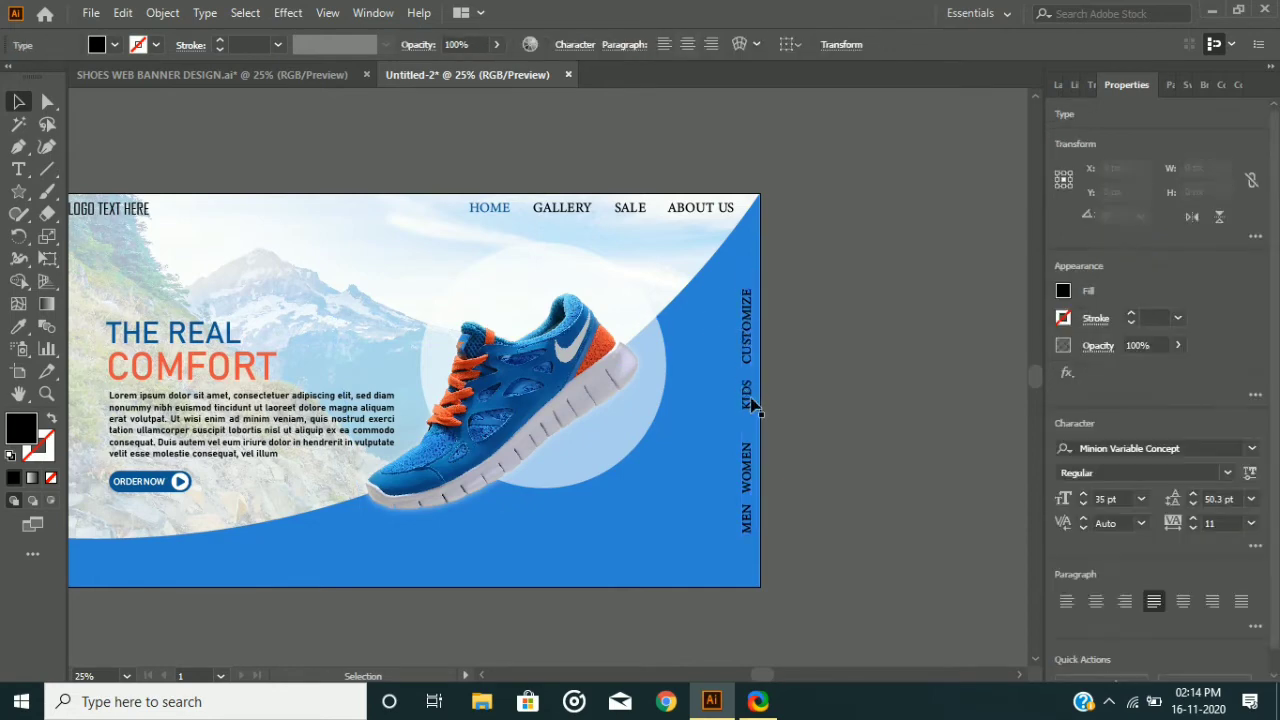
pyautogui.keyDown('shift'); pyautogui.click(751, 400); pyautogui.keyUp('shift')
pyautogui.keyDown('shift'); pyautogui.click(753, 458); pyautogui.keyUp('shift')
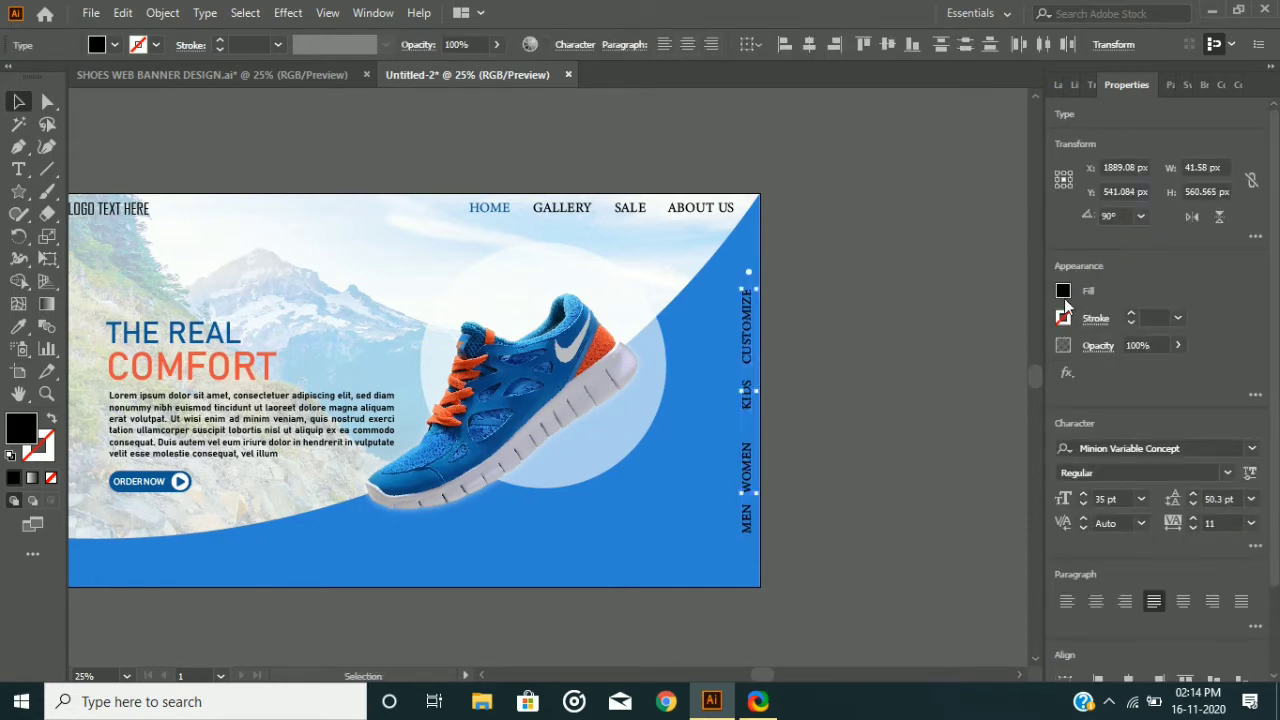
pyautogui.click(1064, 297)
pyautogui.click(880, 366)
pyautogui.click(838, 355)
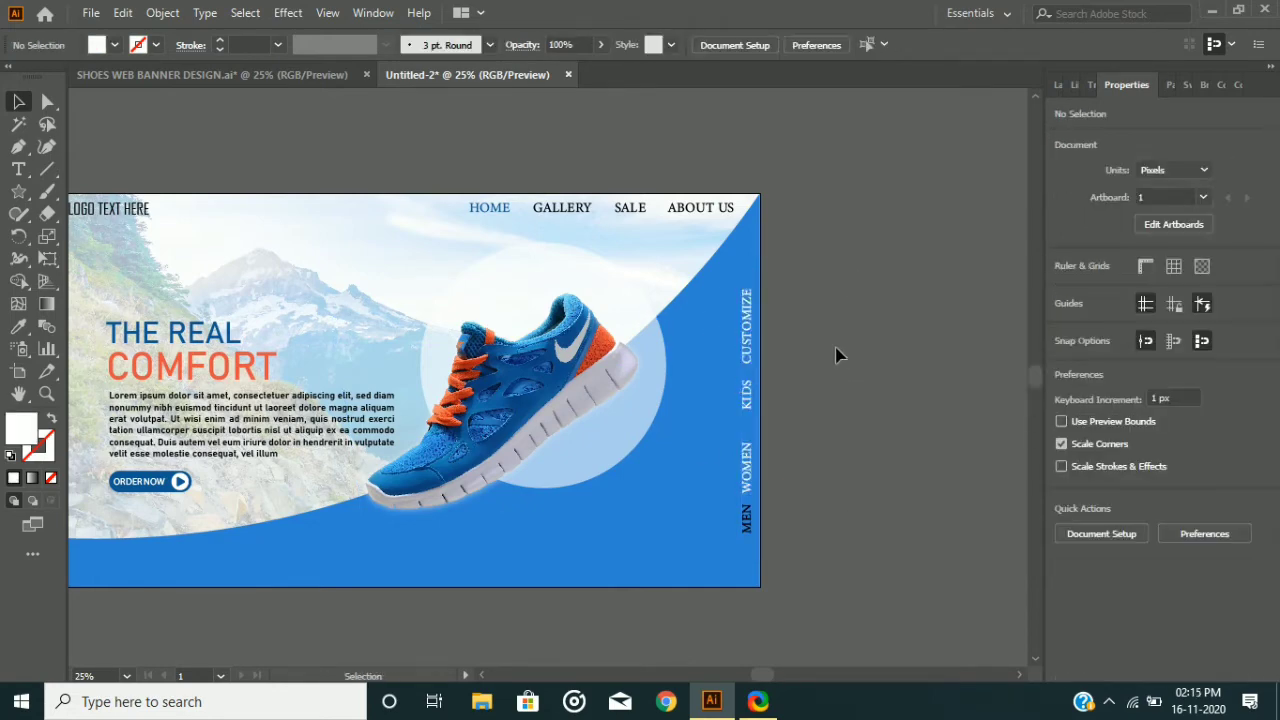
# Convert the four vertical labels CUSTOMIZE, KIDS, WOMEN and MEN to outlines
pyautogui.click(752, 352)
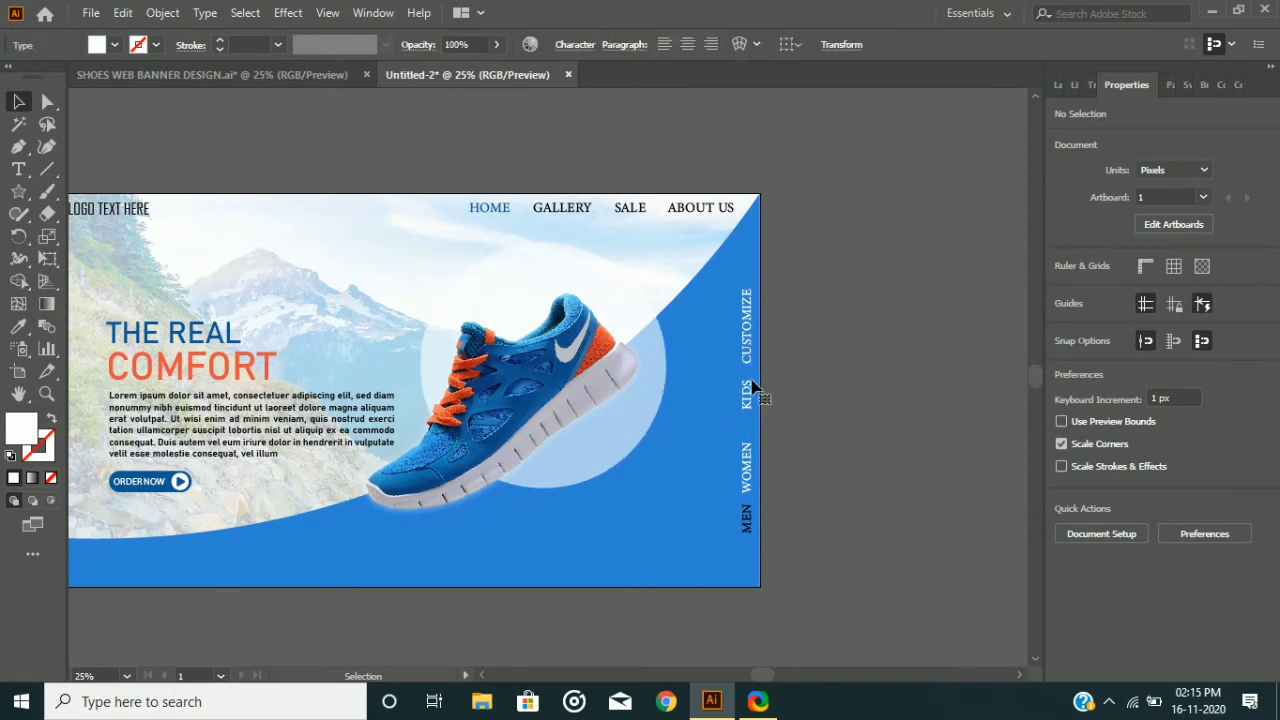
pyautogui.keyDown('shift'); pyautogui.click(750, 393); pyautogui.keyUp('shift')
pyautogui.keyDown('shift'); pyautogui.click(750, 462); pyautogui.keyUp('shift')
pyautogui.keyDown('shift'); pyautogui.click(750, 518); pyautogui.keyUp('shift')
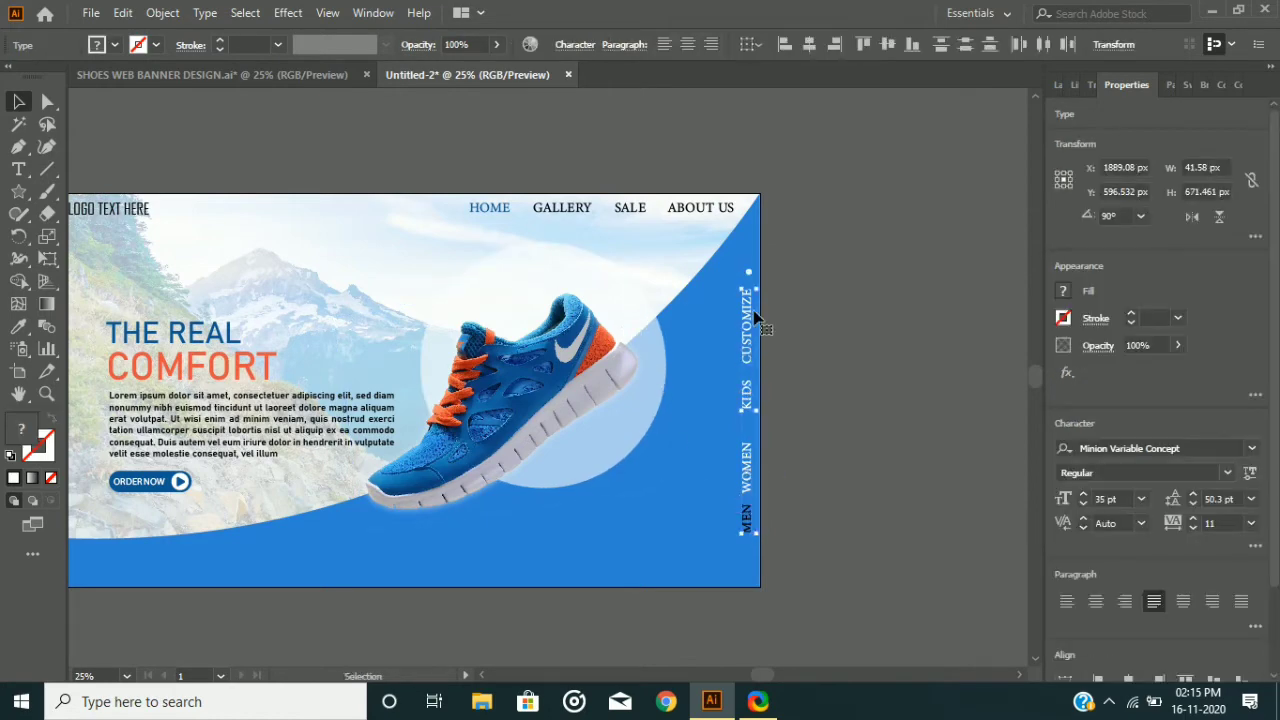
pyautogui.rightClick(749, 330)
pyautogui.click(823, 424)
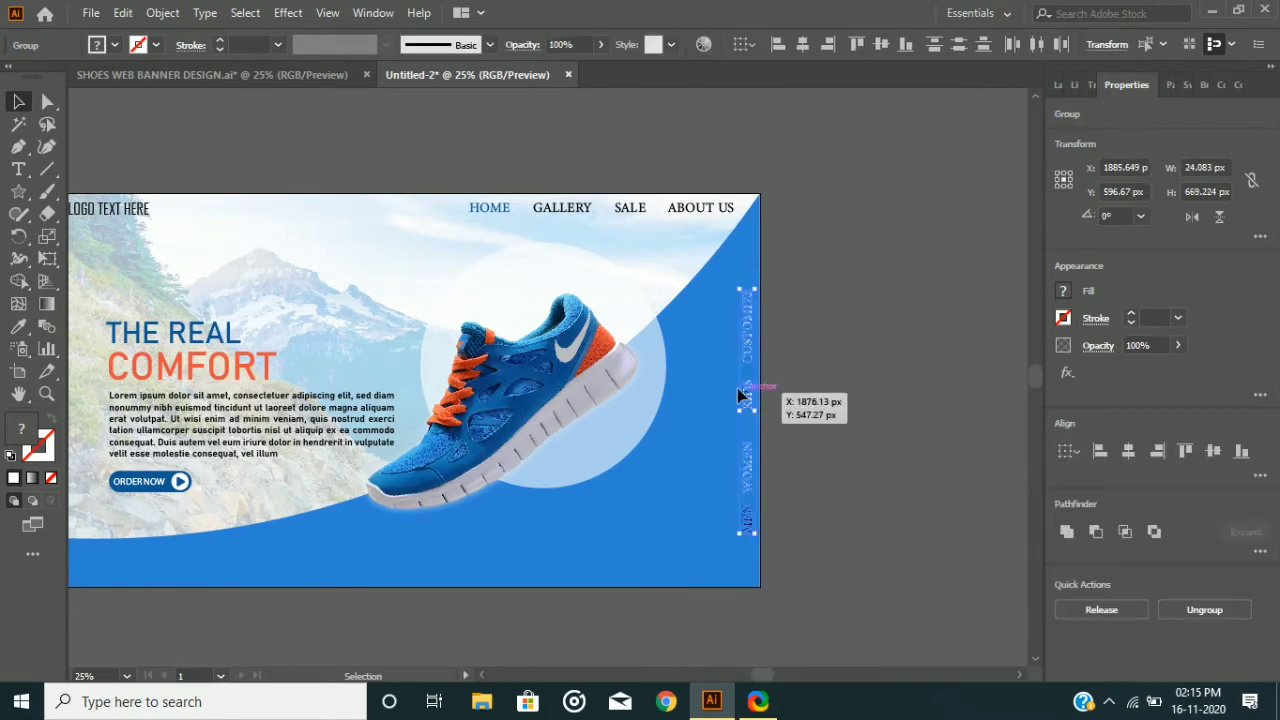
pyautogui.click(770, 295)
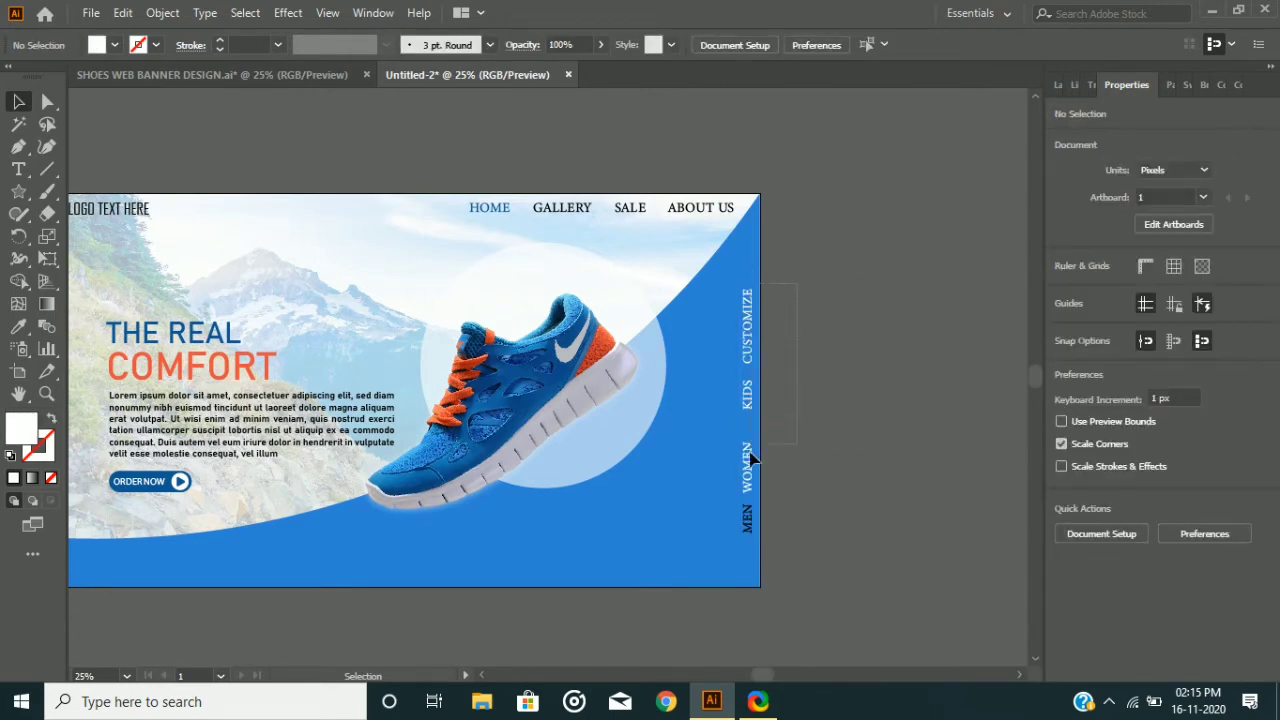
# Distribute the four outlined labels evenly by their vertical centres
pyautogui.click(745, 521)
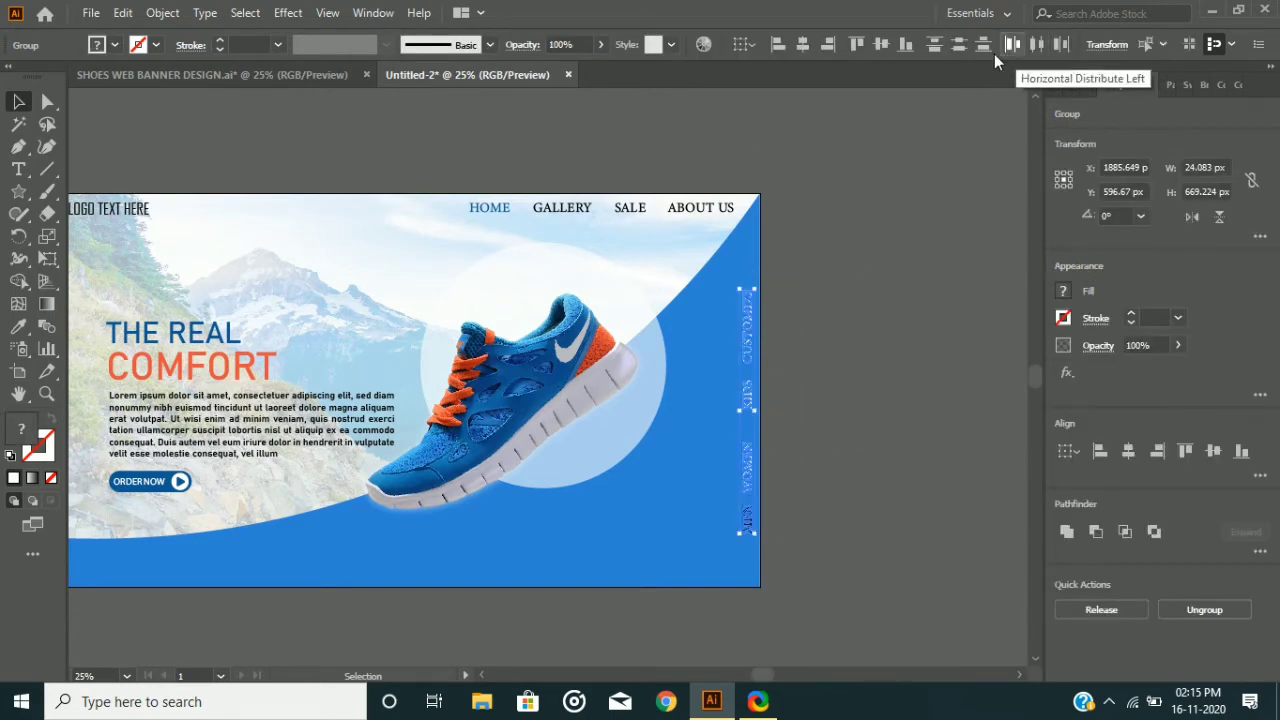
pyautogui.click(965, 48)
pyautogui.click(887, 221)
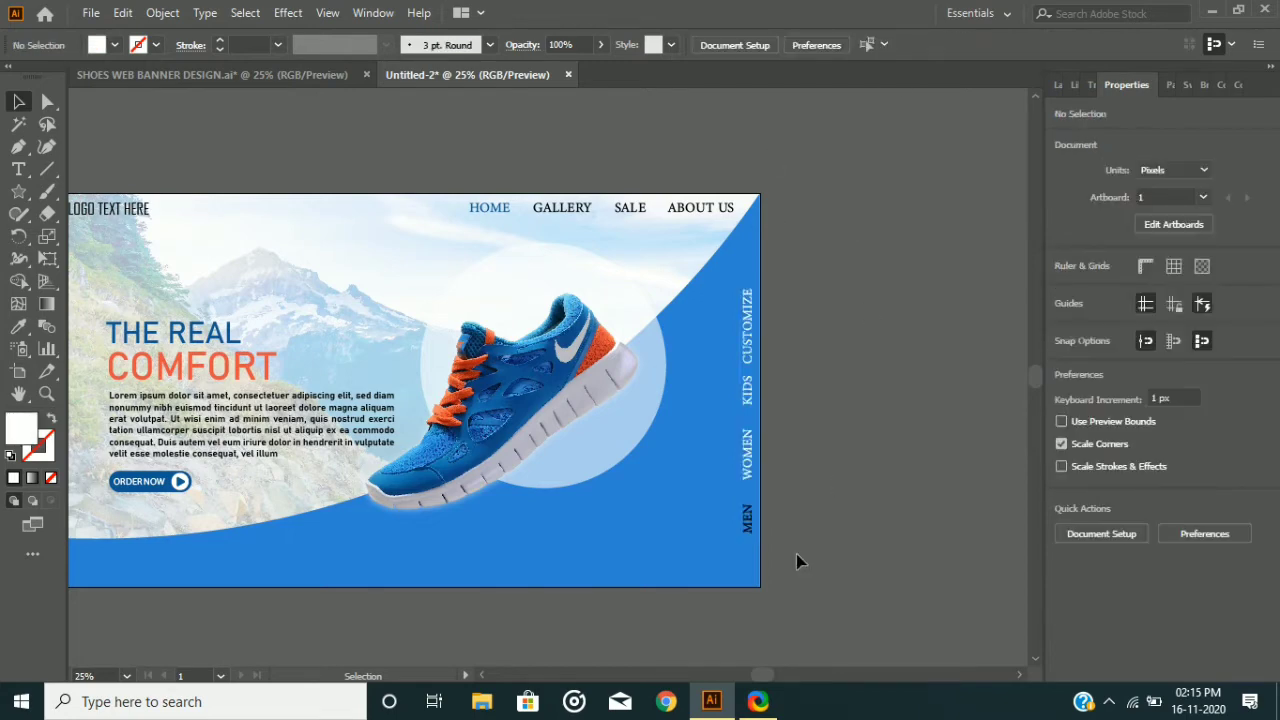
# Fine-tune the outlined labels' individual positions, then move all four together slightly up along the banner's edge
pyautogui.moveTo(747, 518); pyautogui.dragTo(740, 506)
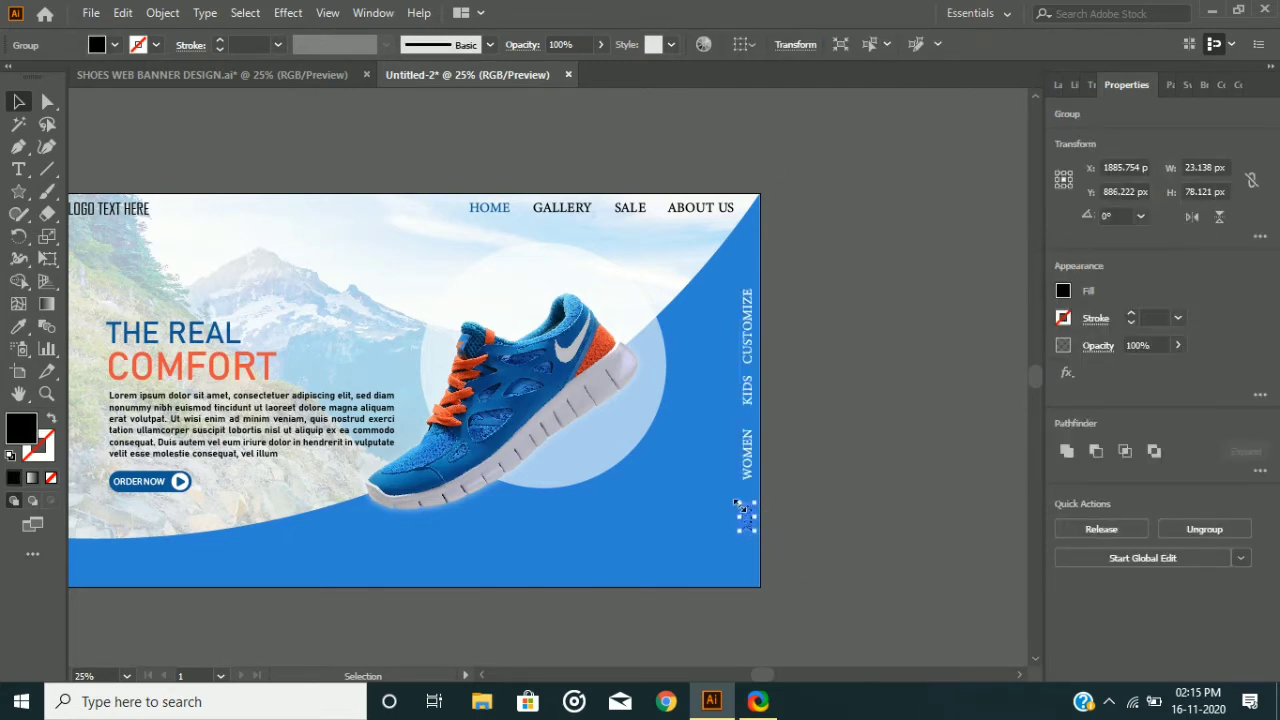
pyautogui.click(852, 420)
pyautogui.moveTo(752, 455); pyautogui.dragTo(755, 448)
pyautogui.click(746, 402)
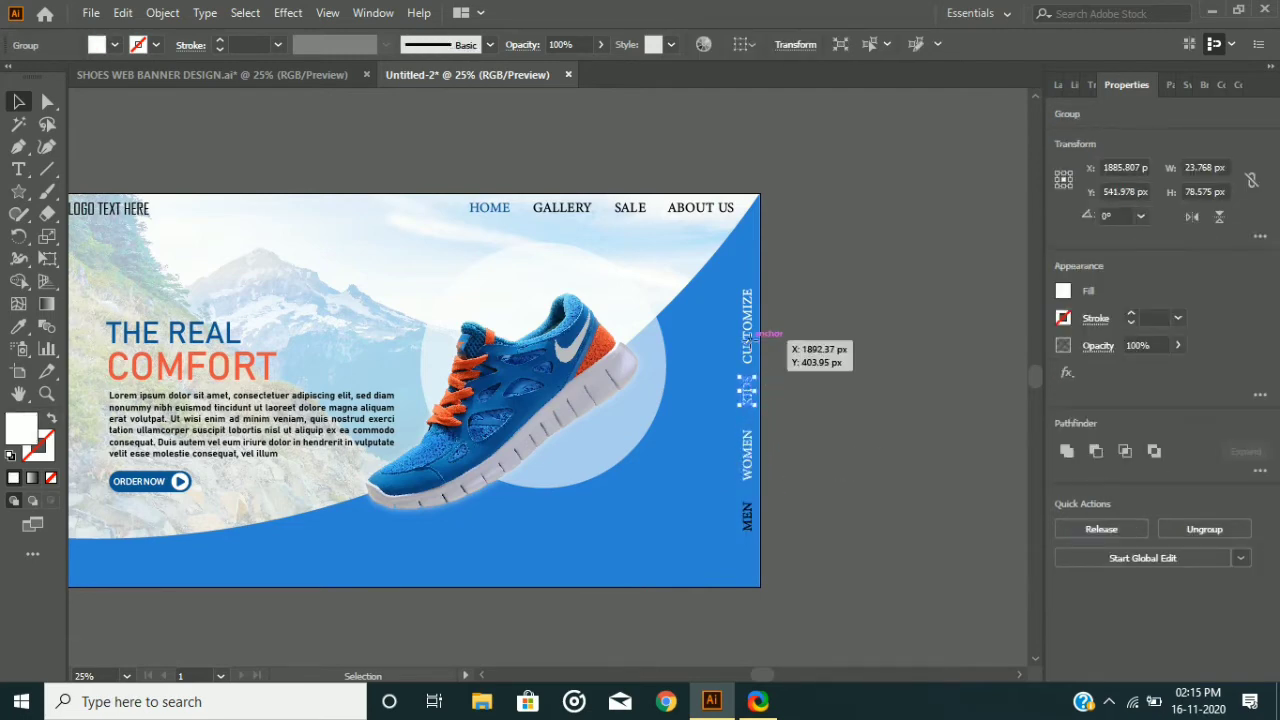
pyautogui.click(751, 342)
pyautogui.moveTo(783, 316); pyautogui.dragTo(731, 511)
pyautogui.moveTo(752, 458); pyautogui.dragTo(750, 451)
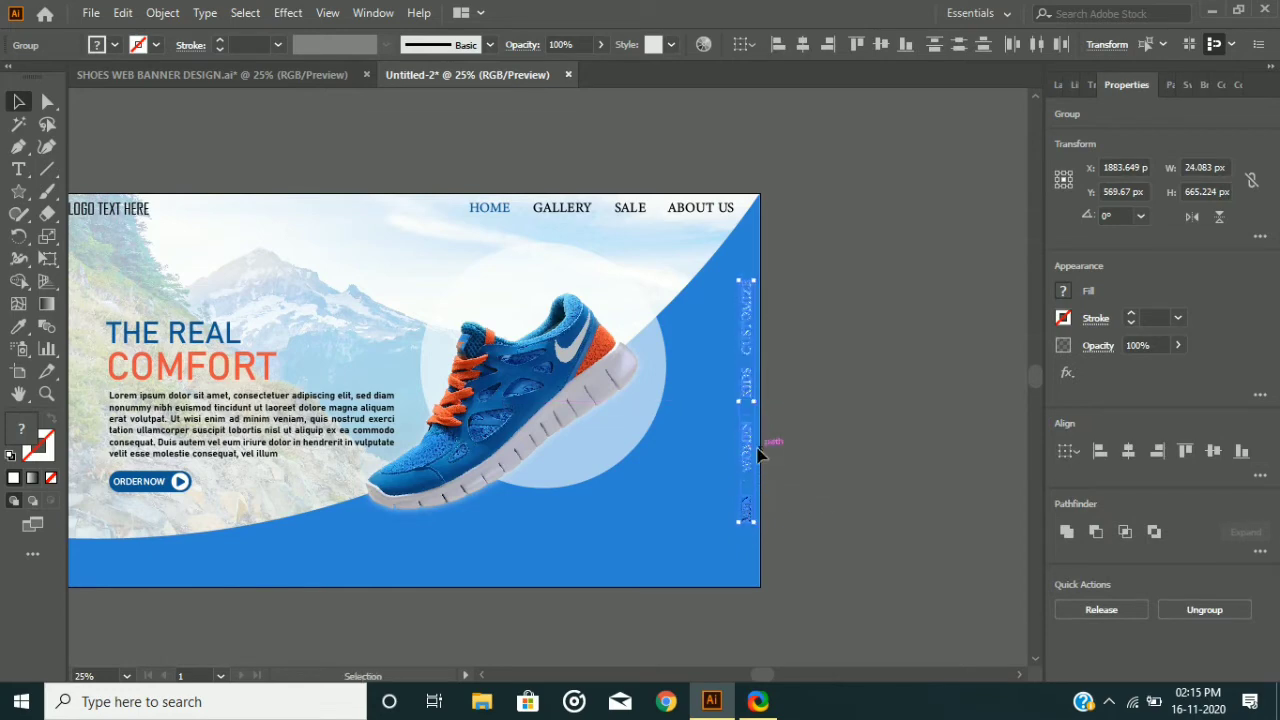
pyautogui.click(817, 345)
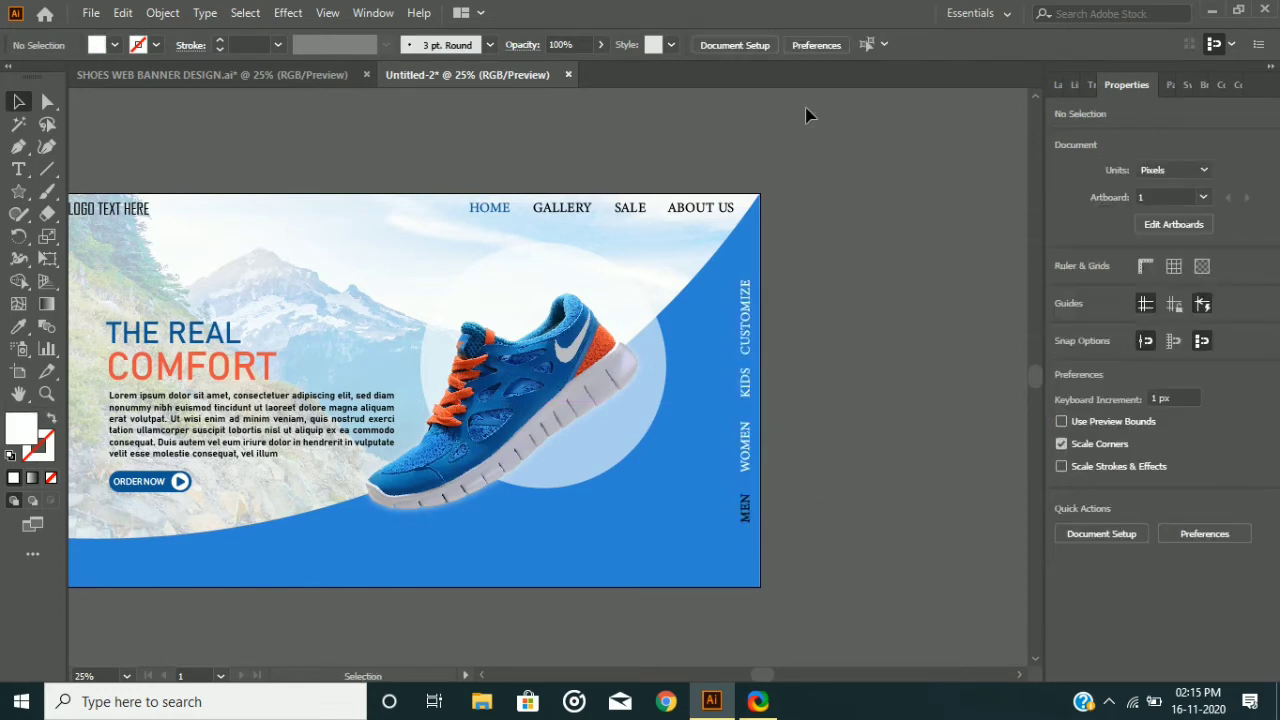
# Nudge the KIDS, WOMEN and CUSTOMIZE labels individually to even out the gaps between them
pyautogui.click(748, 390)
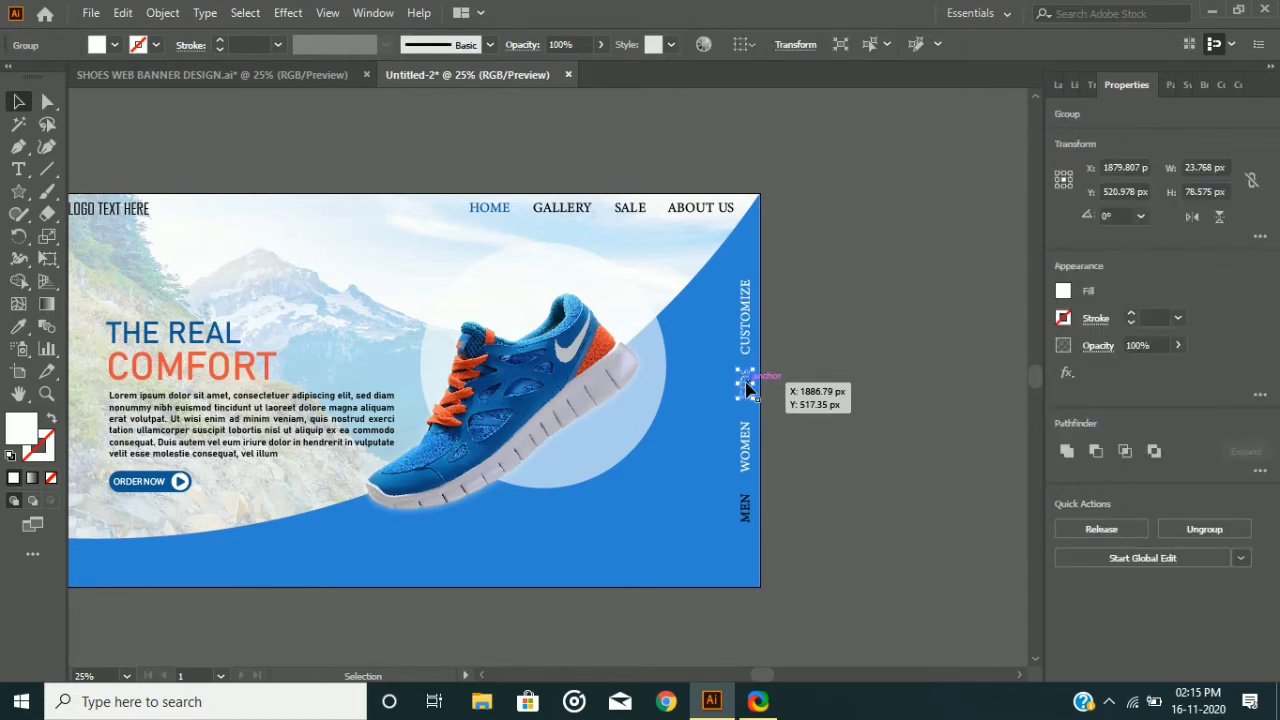
pyautogui.click(751, 458)
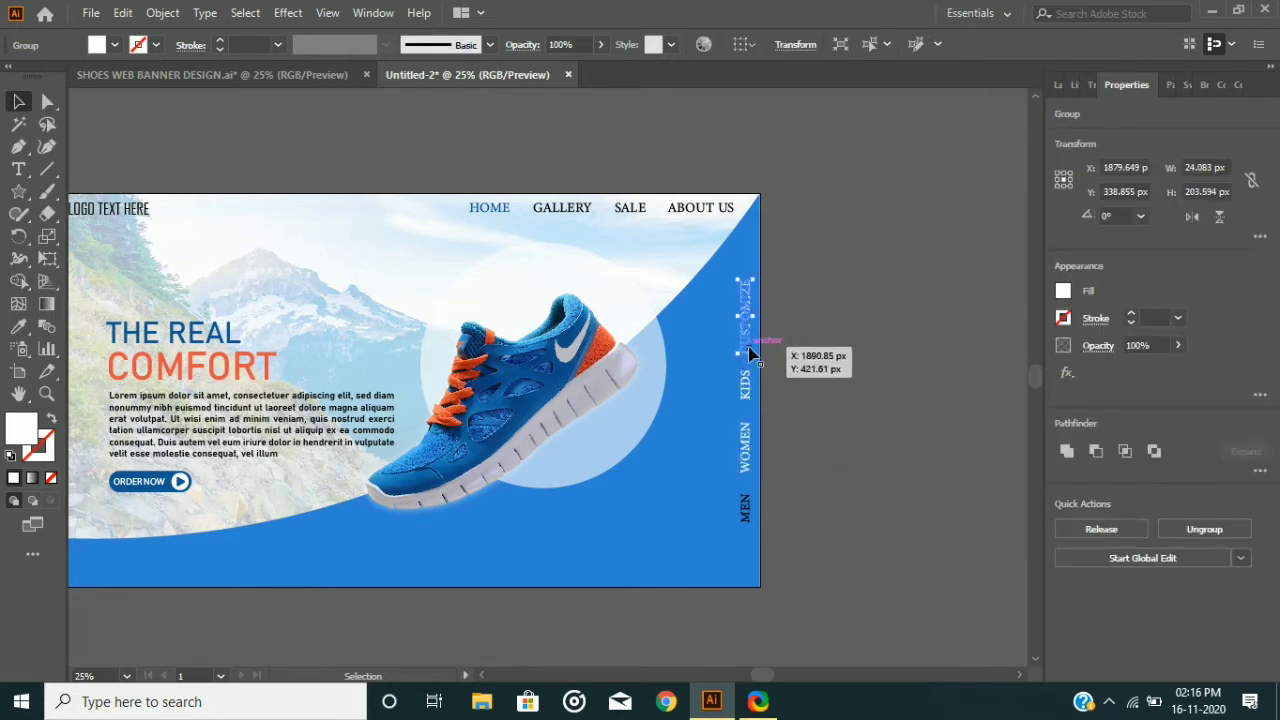
pyautogui.click(869, 331)
pyautogui.click(745, 385)
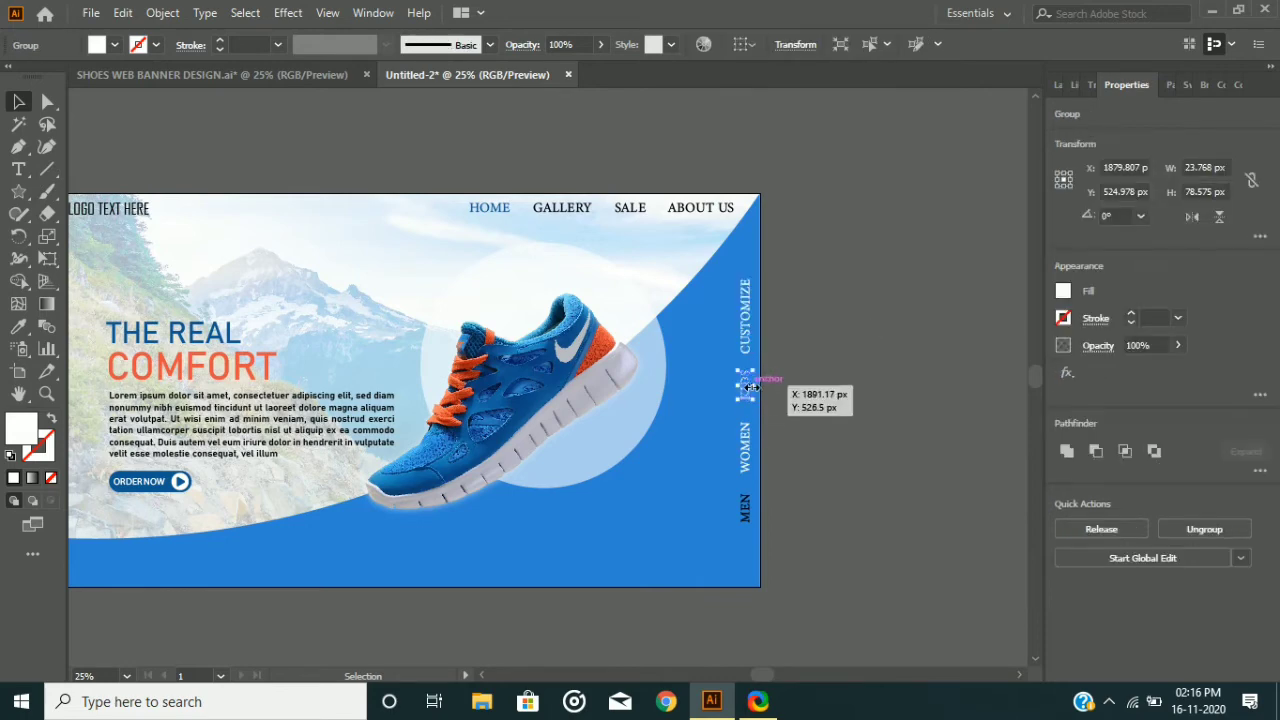
pyautogui.click(772, 432)
pyautogui.moveTo(748, 446); pyautogui.dragTo(749, 452)
pyautogui.click(832, 435)
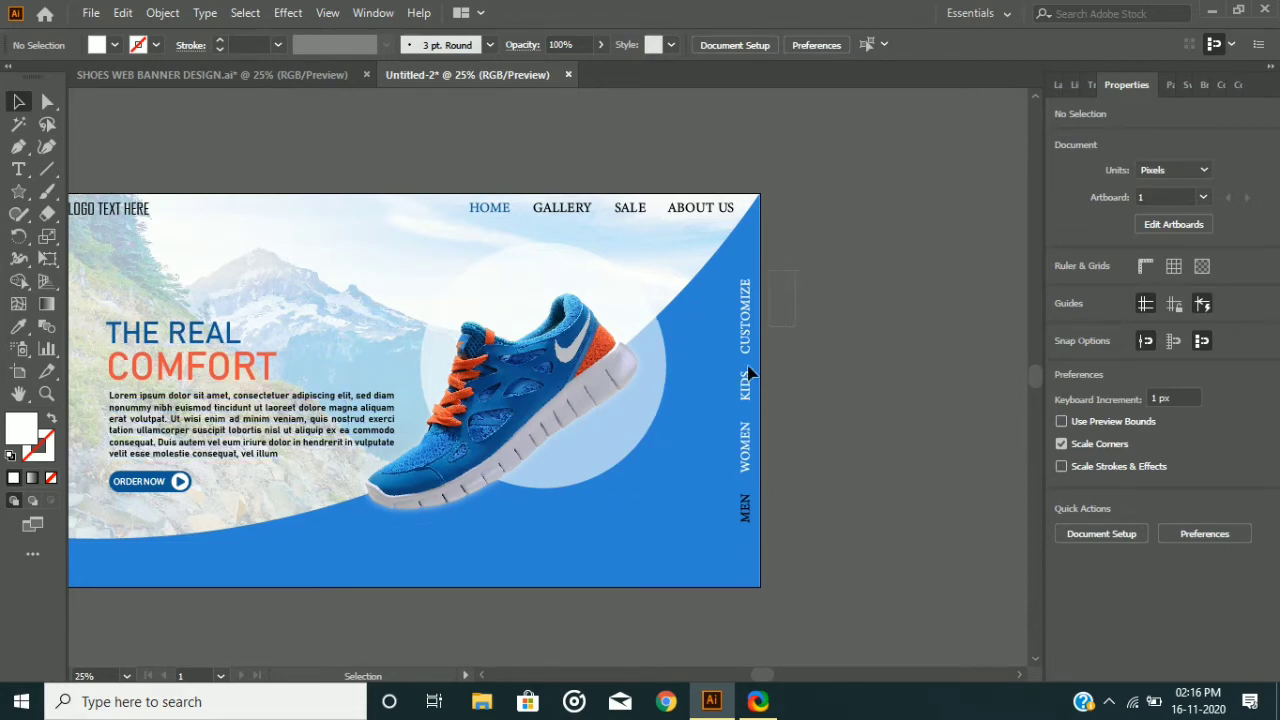
# Group the four vertical labels and adjust the group's horizontal position near the banner's right edge
pyautogui.moveTo(748, 368); pyautogui.dragTo(733, 524)
pyautogui.rightClick(735, 522)
pyautogui.click(790, 514)
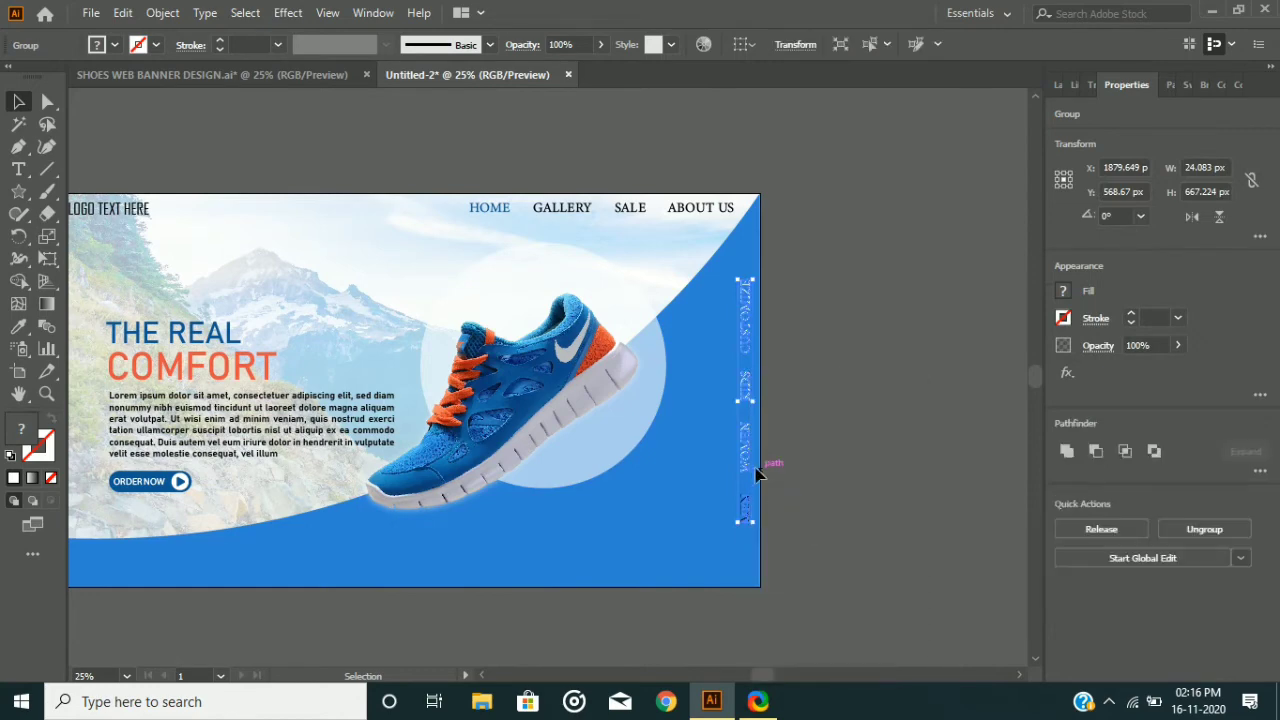
pyautogui.moveTo(757, 474); pyautogui.dragTo(751, 467)
pyautogui.click(836, 456)
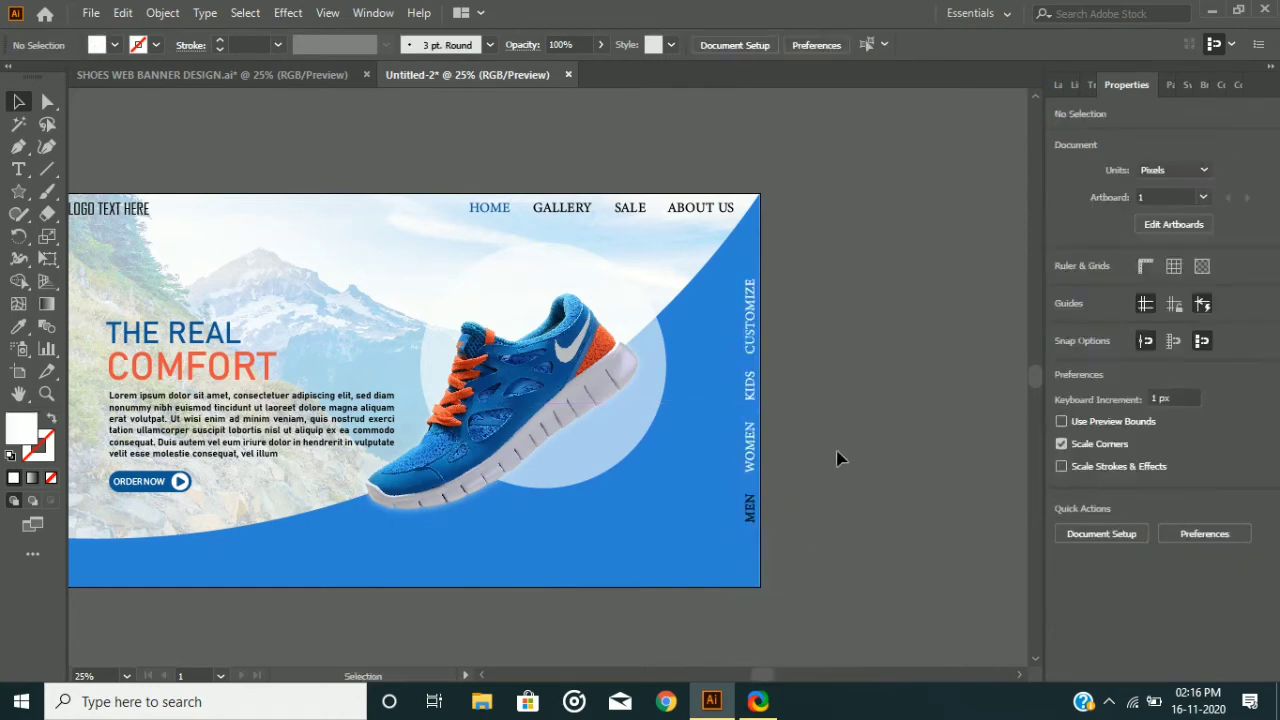
pyautogui.click(746, 385)
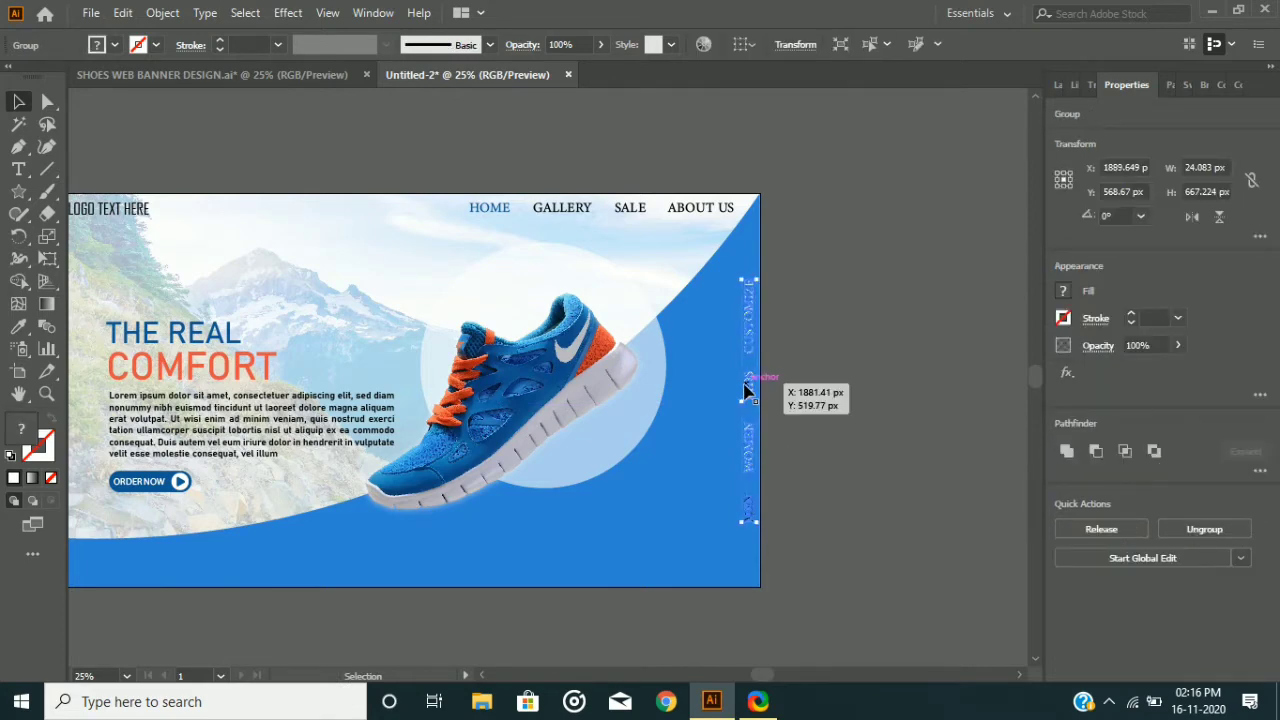
pyautogui.click(90, 610)
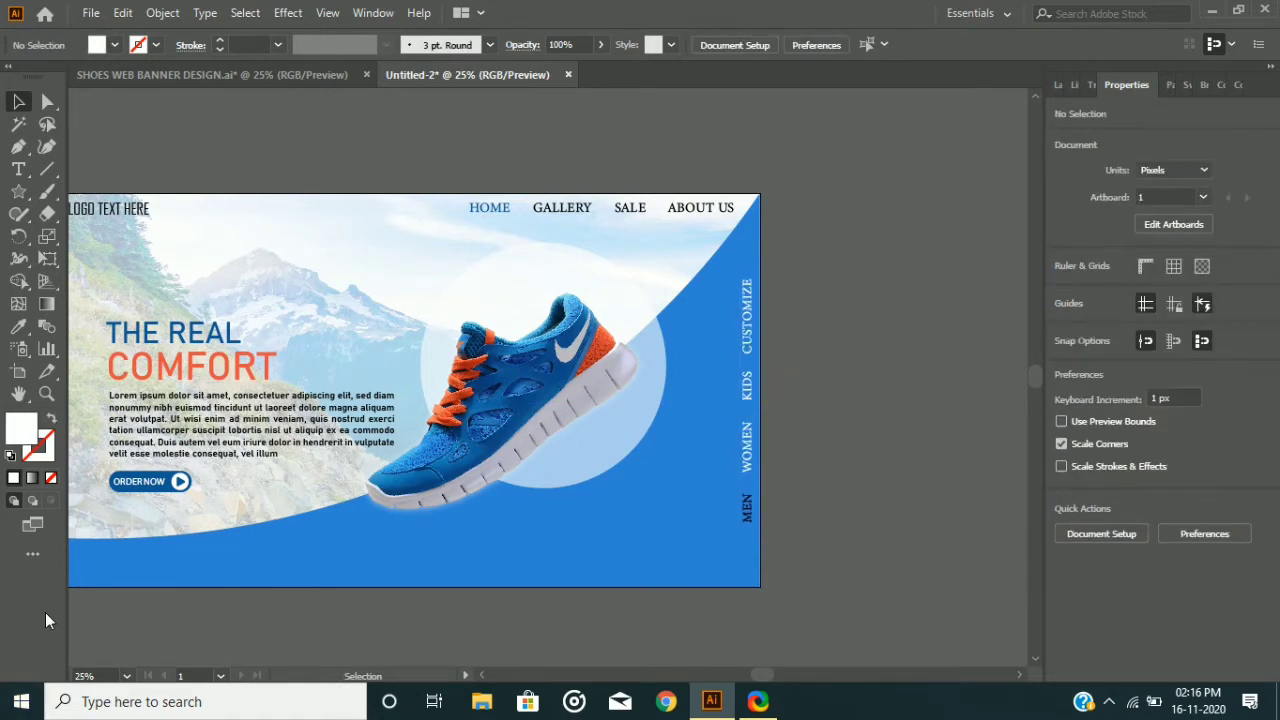
# Draw a white circle about 37 px in diameter on the blue area near the banner's bottom edge, below the shoe's toe
pyautogui.scroll(3, 336, 592)
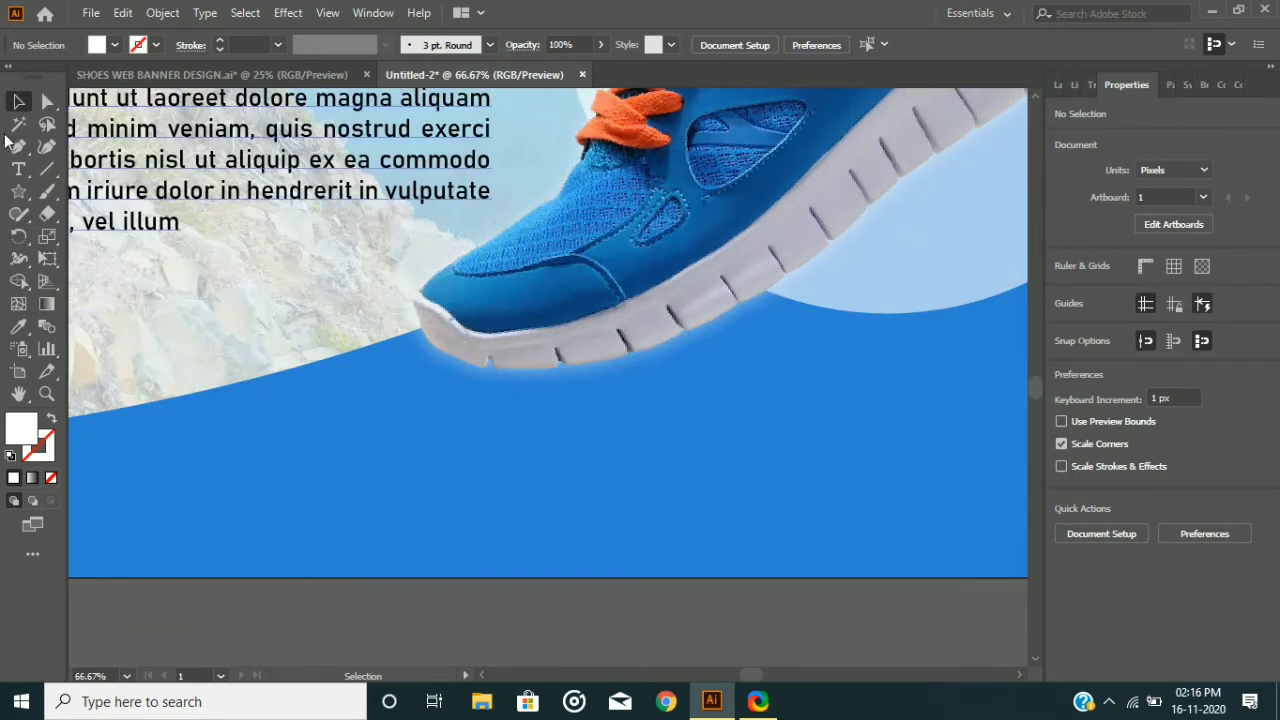
pyautogui.moveTo(18, 191); pyautogui.dragTo(100, 237)
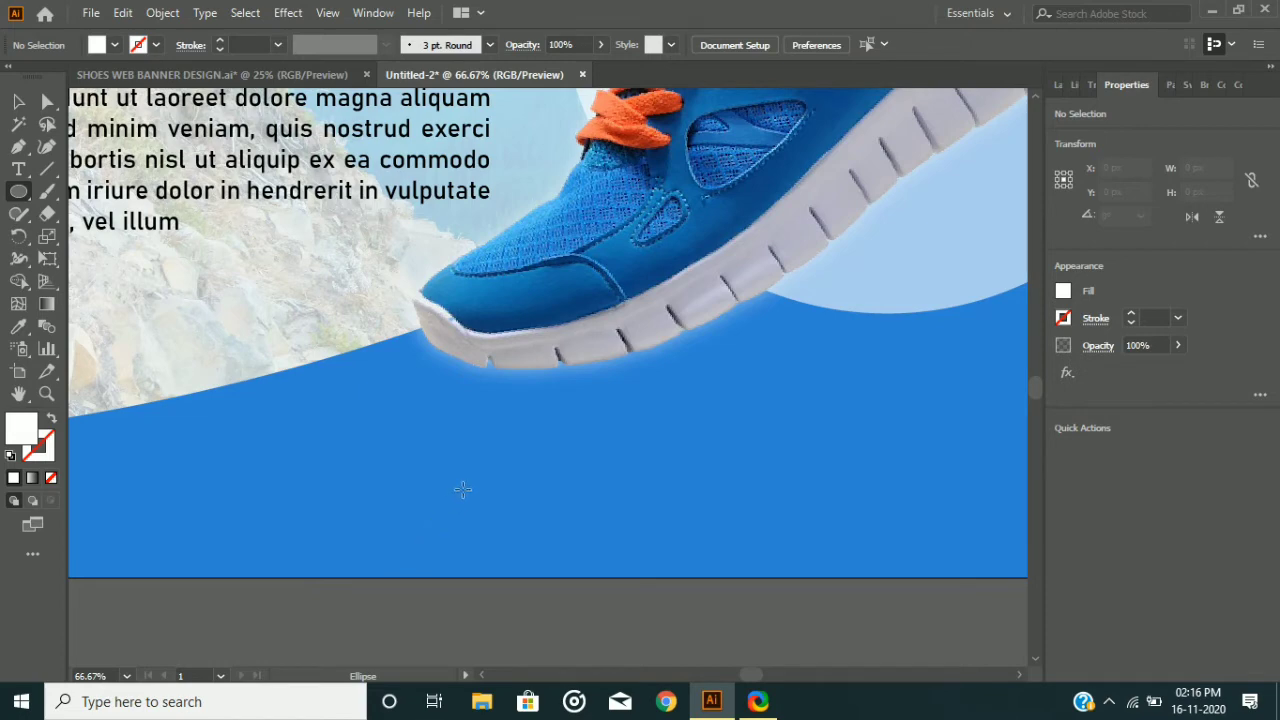
pyautogui.moveTo(461, 517); pyautogui.dragTo(497, 548)
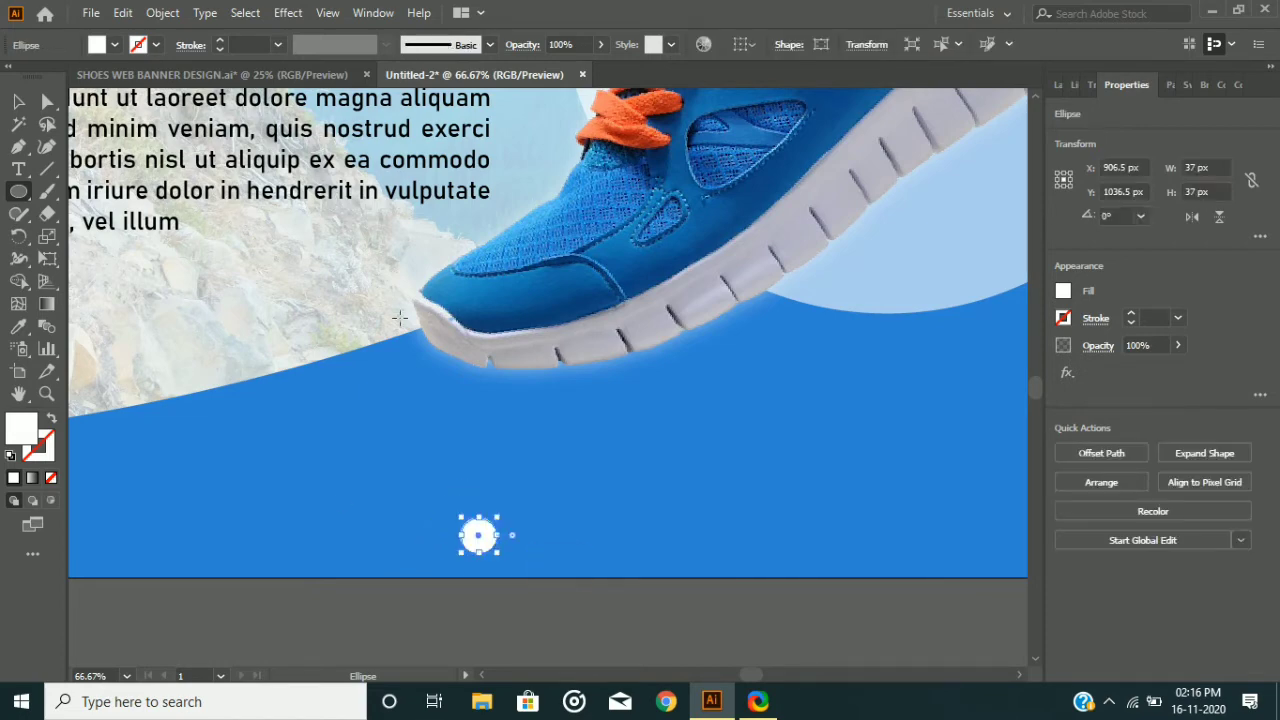
# Copy the white circle horizontally to the right and repeat the copy to make a row of five evenly spaced circles
pyautogui.press('v')
pyautogui.moveTo(477, 539); pyautogui.dragTo(566, 537)
pyautogui.hotkey('ctrl', 'd')
pyautogui.hotkey('ctrl', 'd')
pyautogui.hotkey('ctrl', 'd')
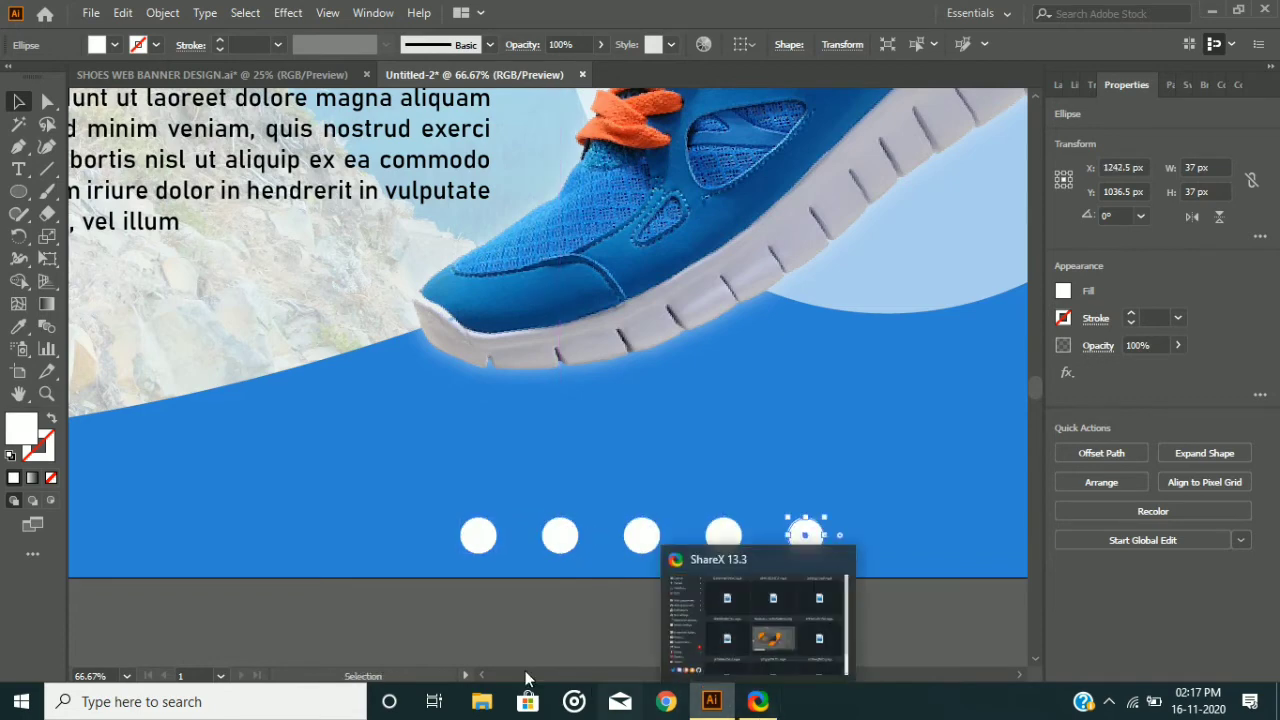
# Enlarge the middle circle of the row to about 59 px and fill it with a dark blue sampled from the shoe
pyautogui.click(645, 540)
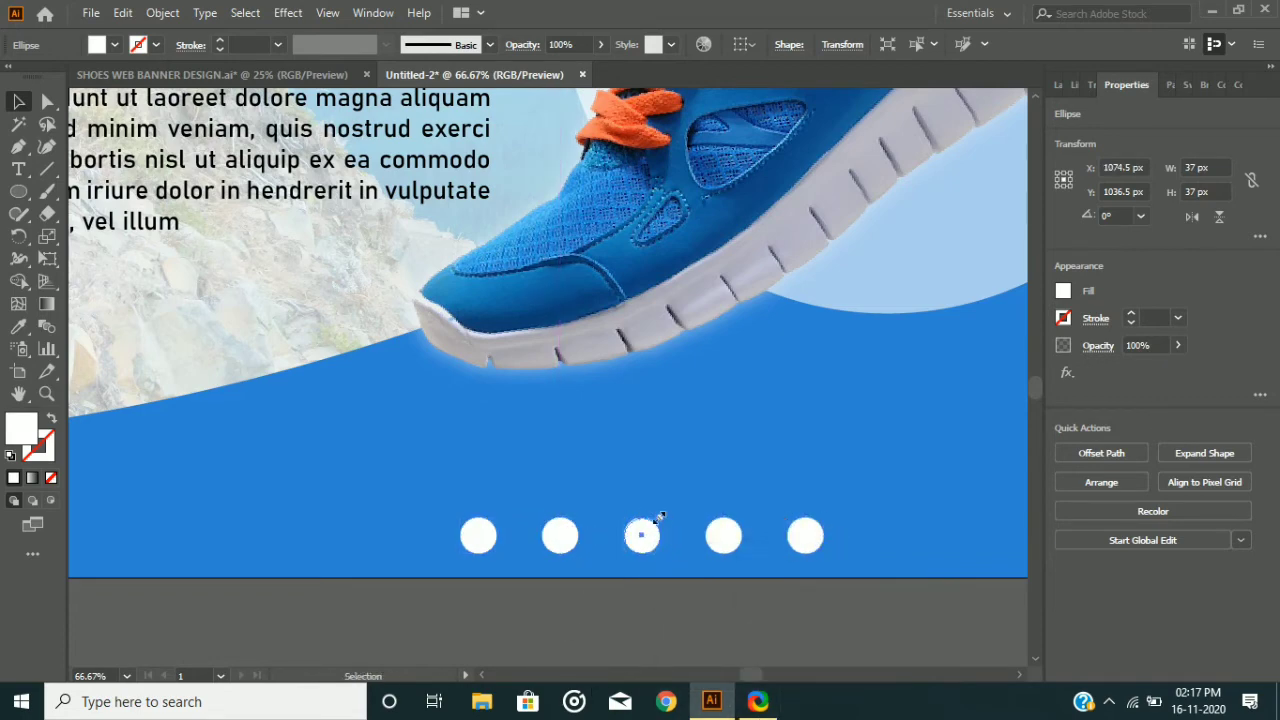
pyautogui.moveTo(658, 517); pyautogui.dragTo(675, 510)
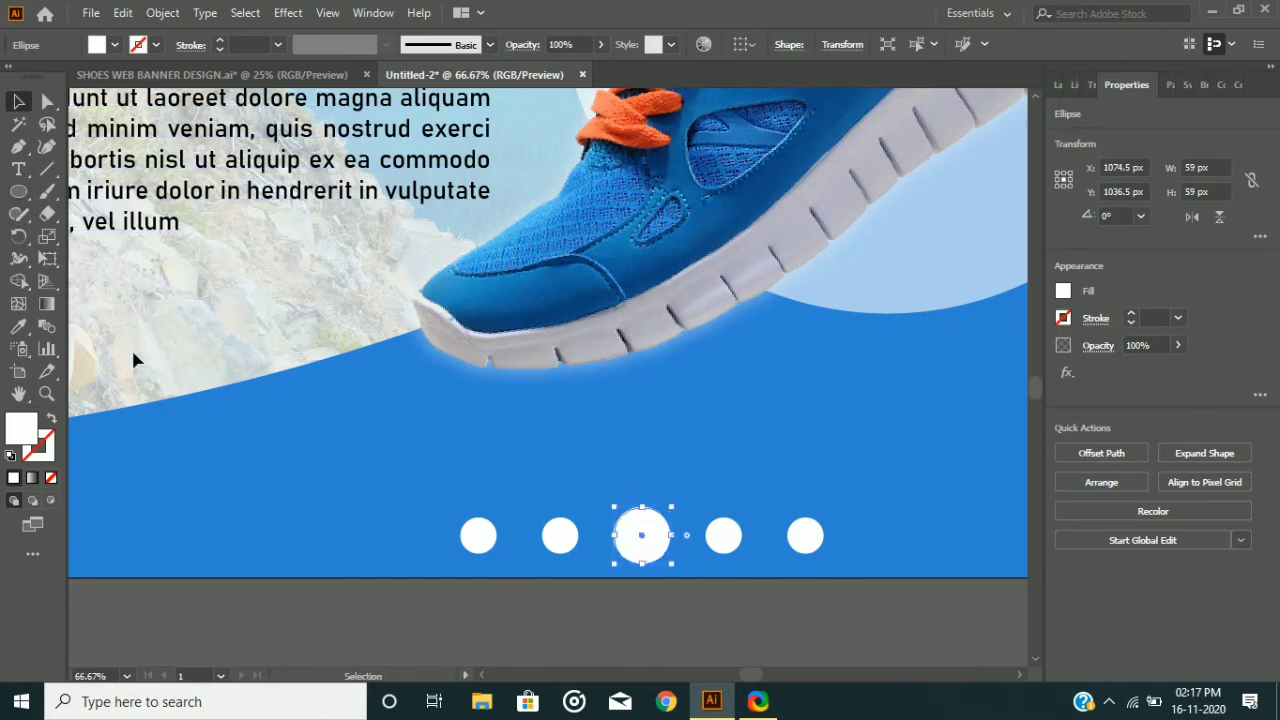
pyautogui.press('i')
pyautogui.click(573, 305)
pyautogui.press('v')
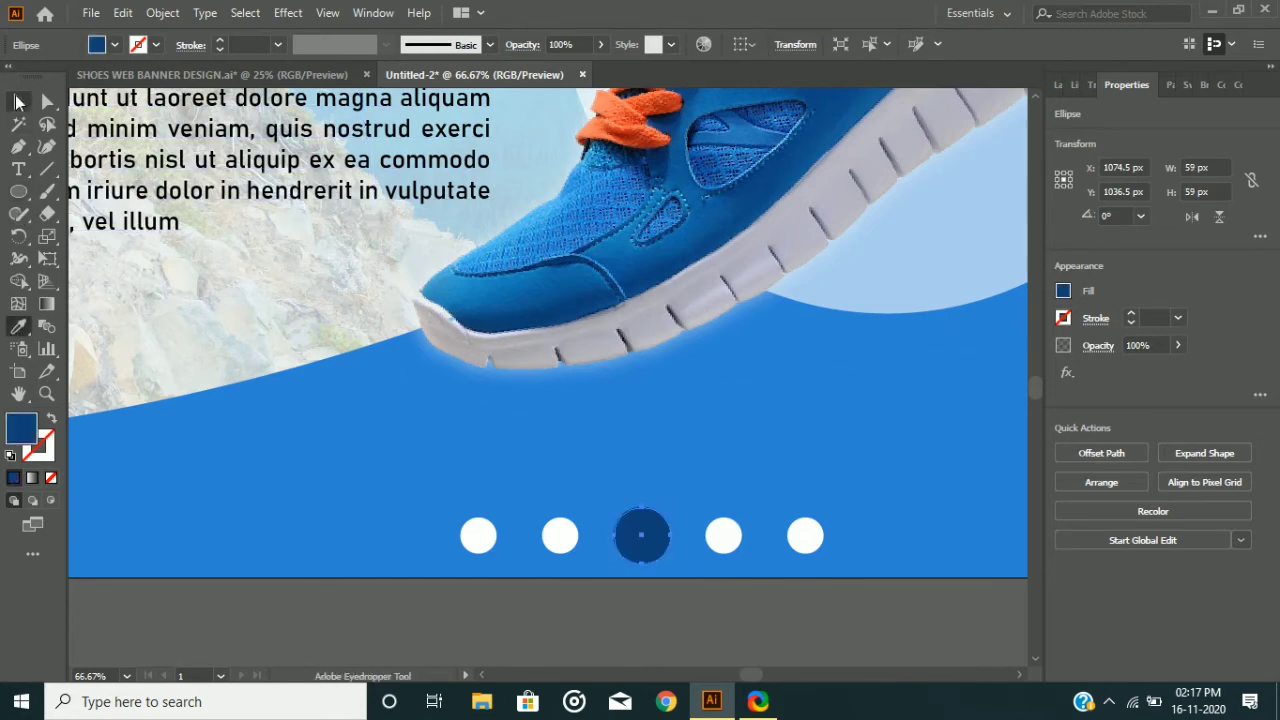
# Apply an Outer Glow to the dark blue circle in Screen mode with 100% opacity and 7 px blur
pyautogui.click(291, 15)
pyautogui.moveTo(440, 224)
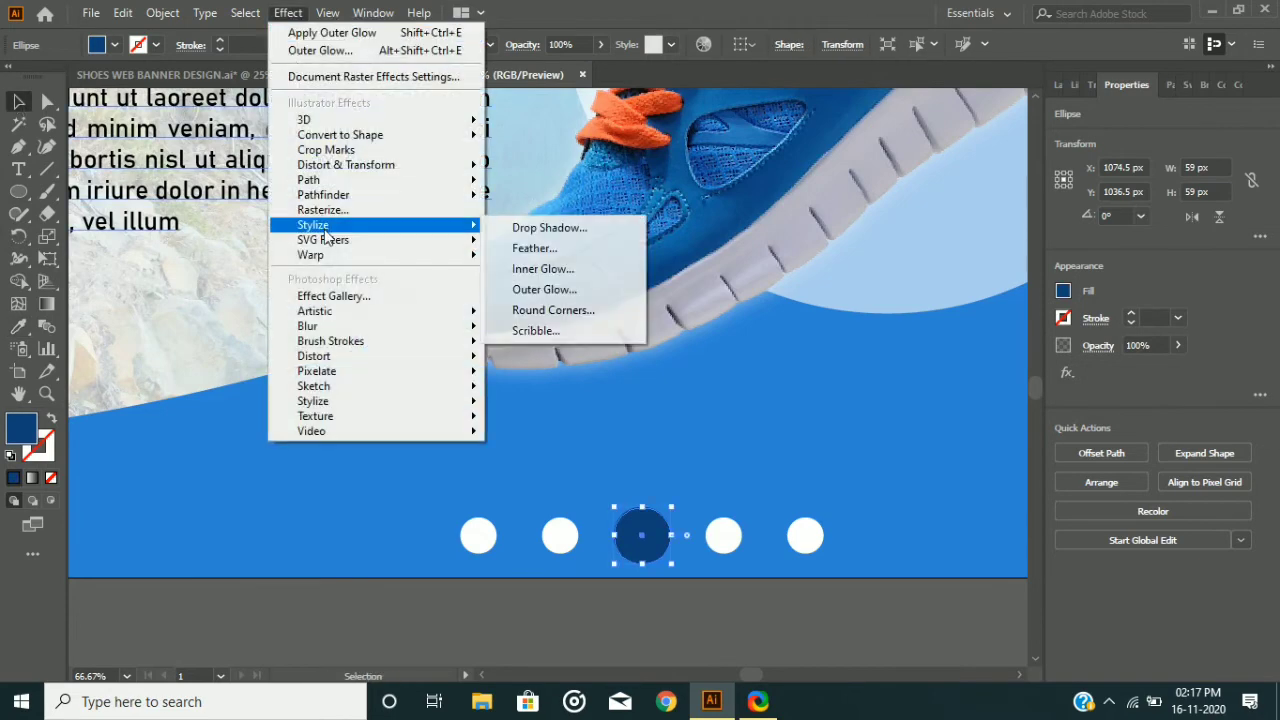
pyautogui.click(545, 290)
pyautogui.click(354, 253)
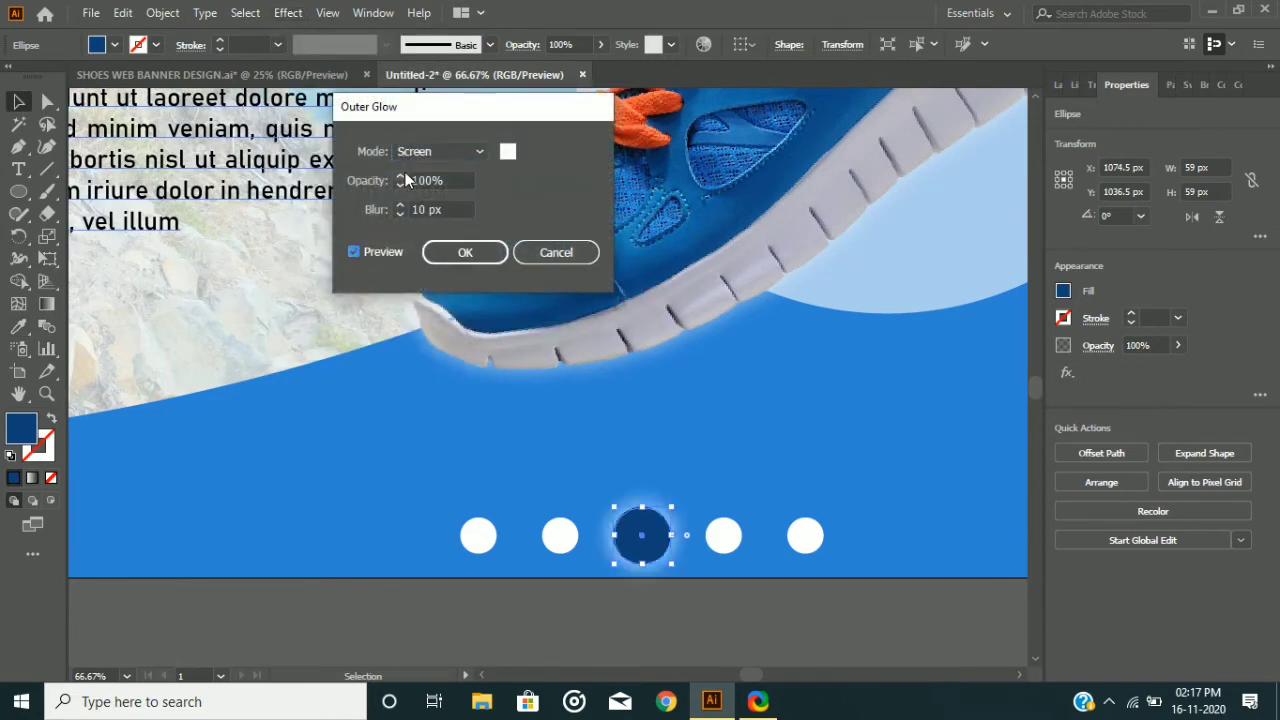
pyautogui.click(400, 214)
pyautogui.click(400, 214)
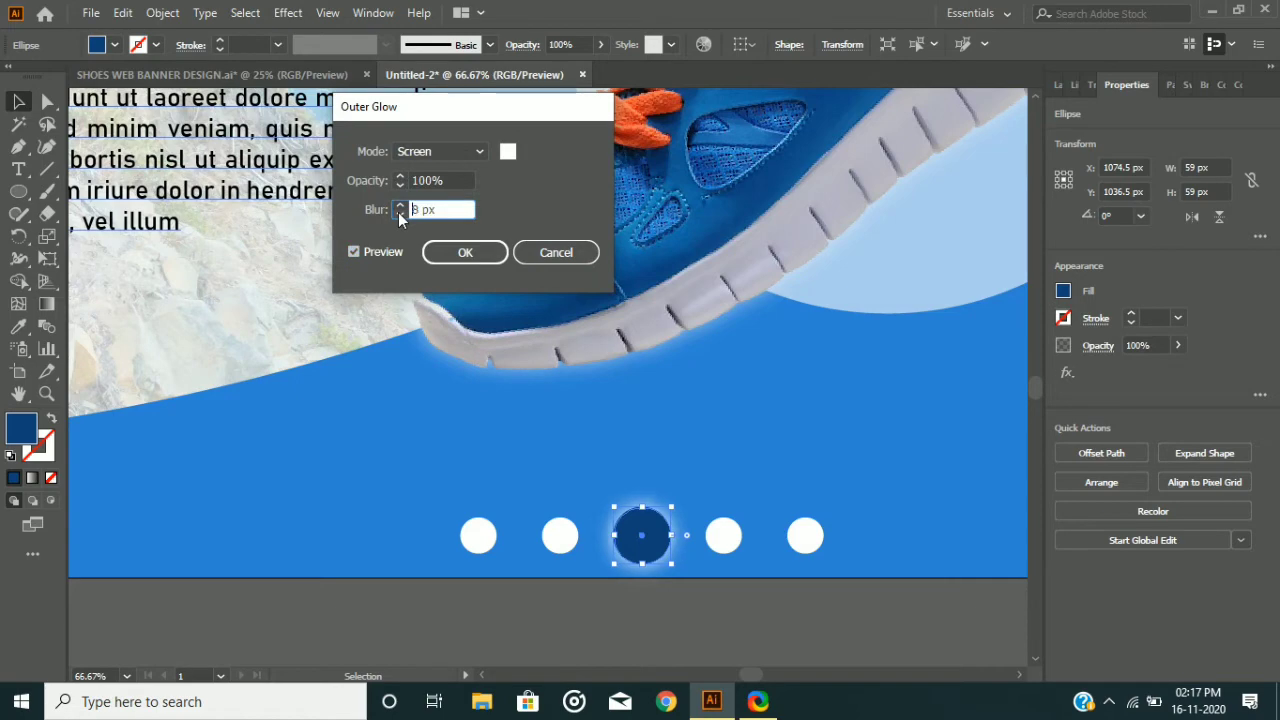
pyautogui.click(400, 205)
pyautogui.click(508, 151)
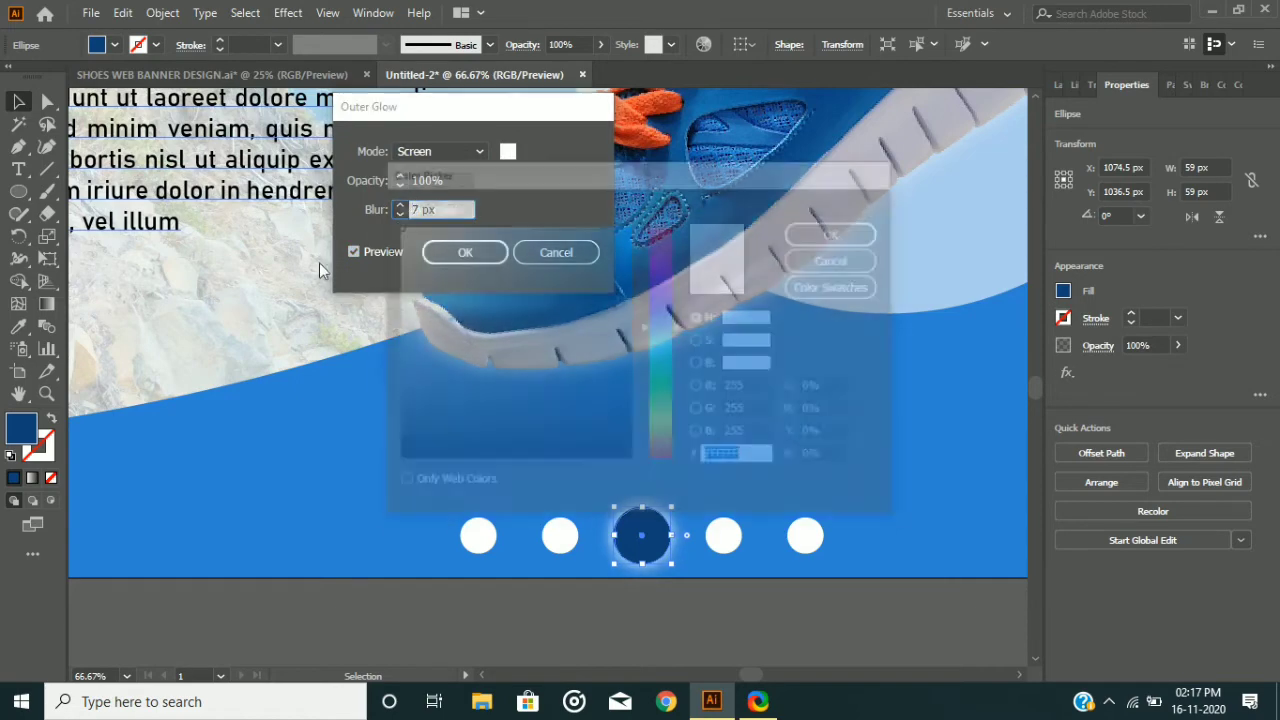
pyautogui.click(846, 231)
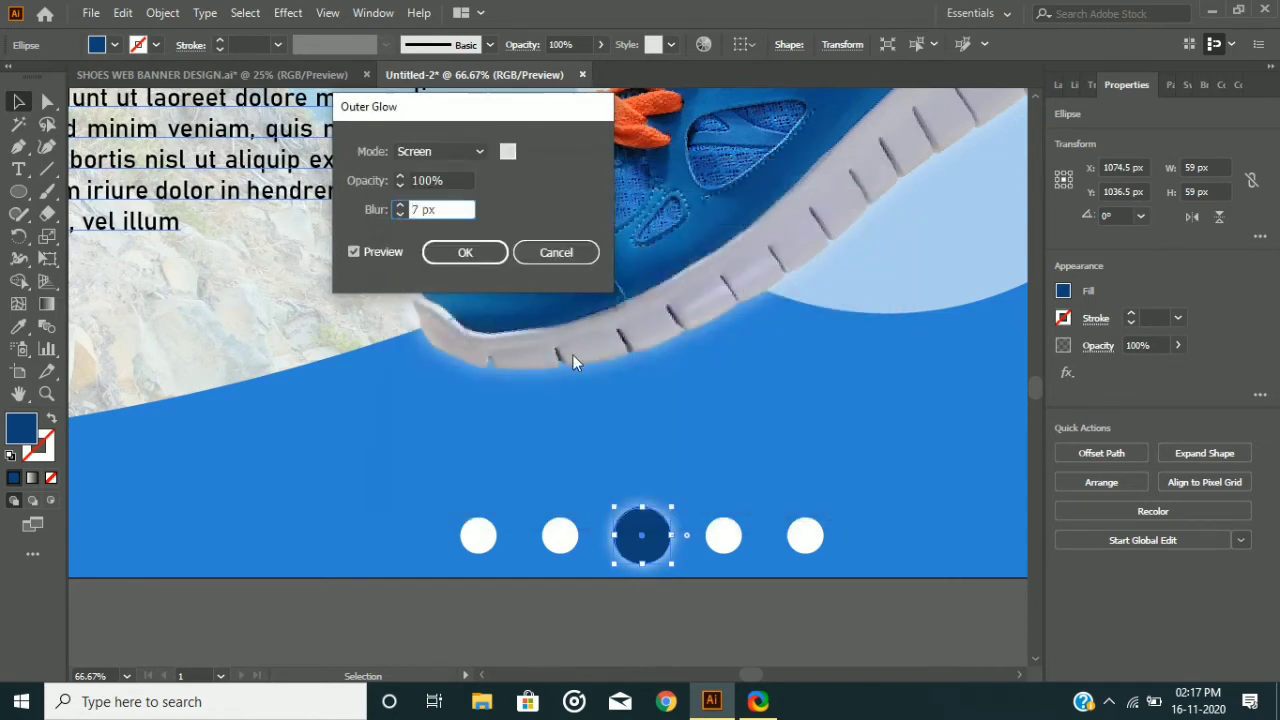
pyautogui.click(477, 256)
pyautogui.click(400, 470)
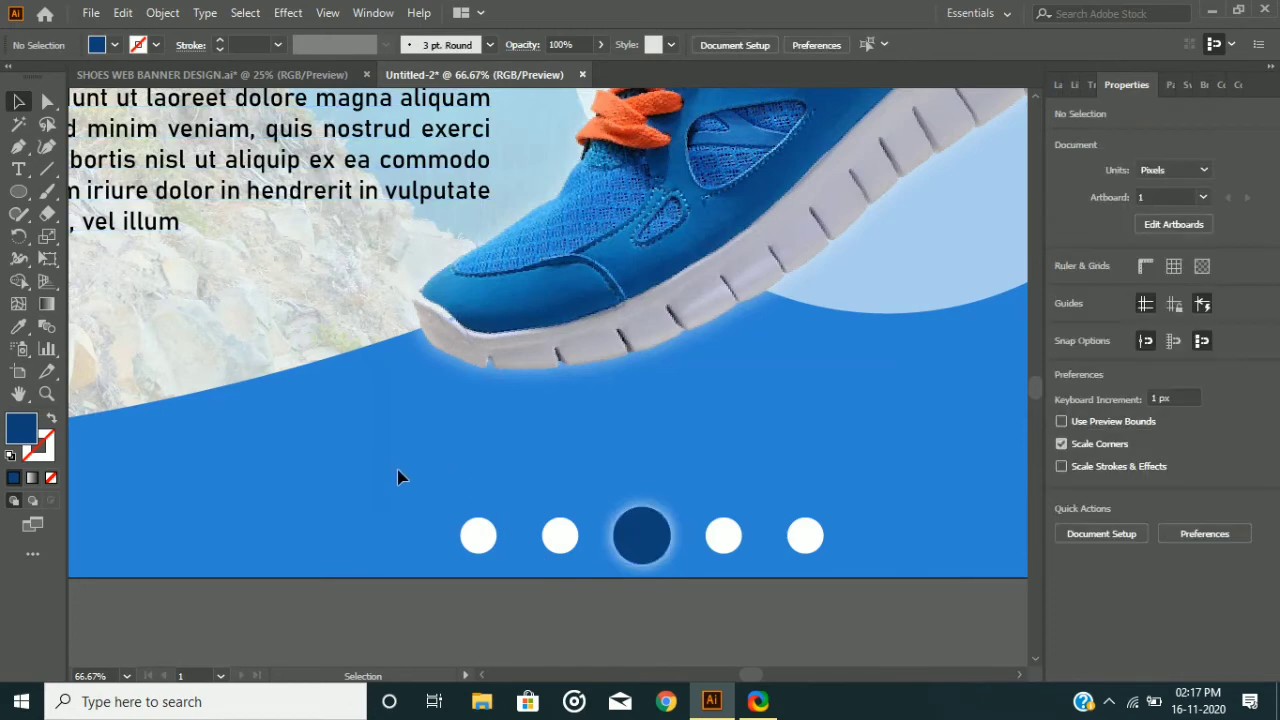
# Fill the first circle of the row with green and the second one with black
pyautogui.click(484, 552)
pyautogui.click(1063, 291)
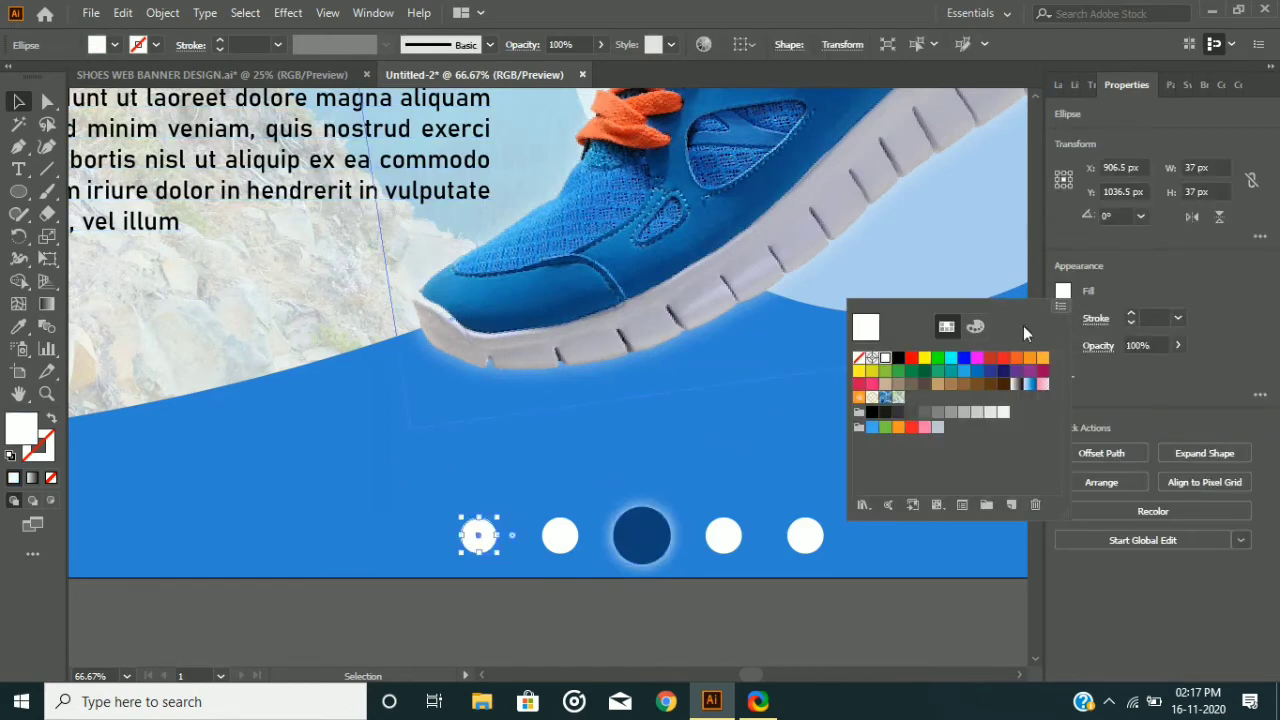
pyautogui.click(936, 358)
pyautogui.click(566, 542)
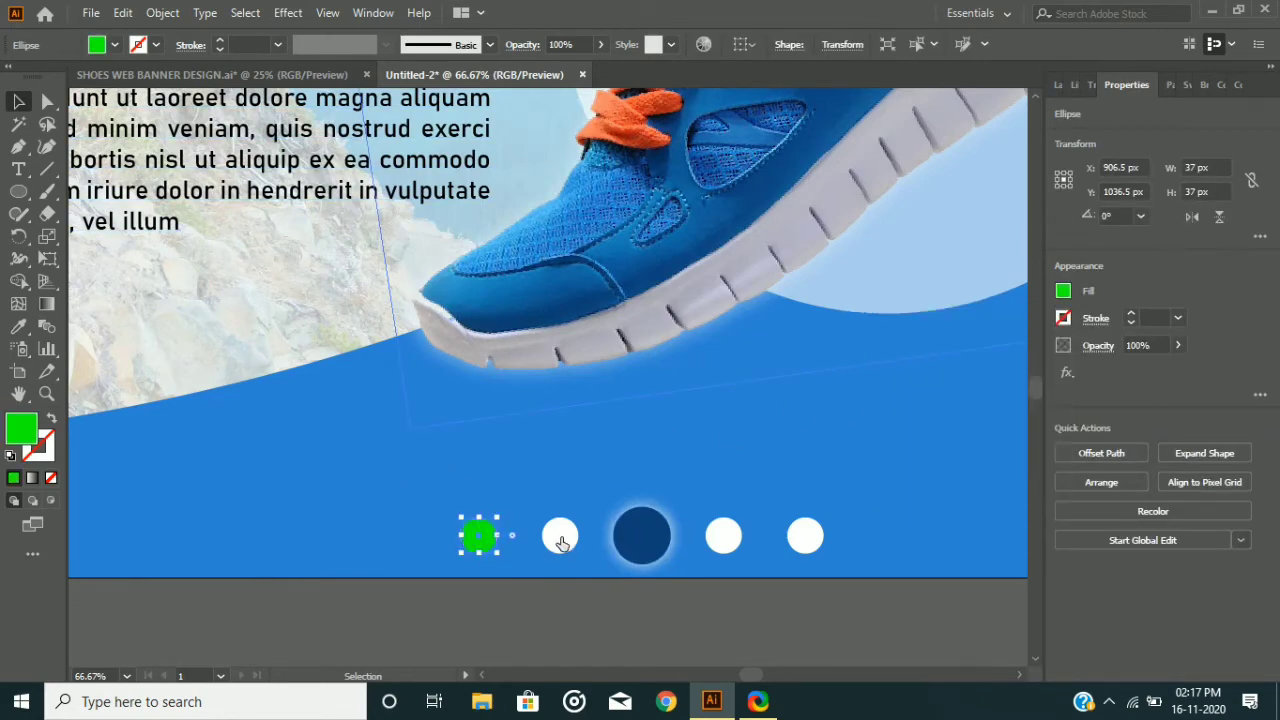
pyautogui.click(566, 542)
pyautogui.click(1064, 293)
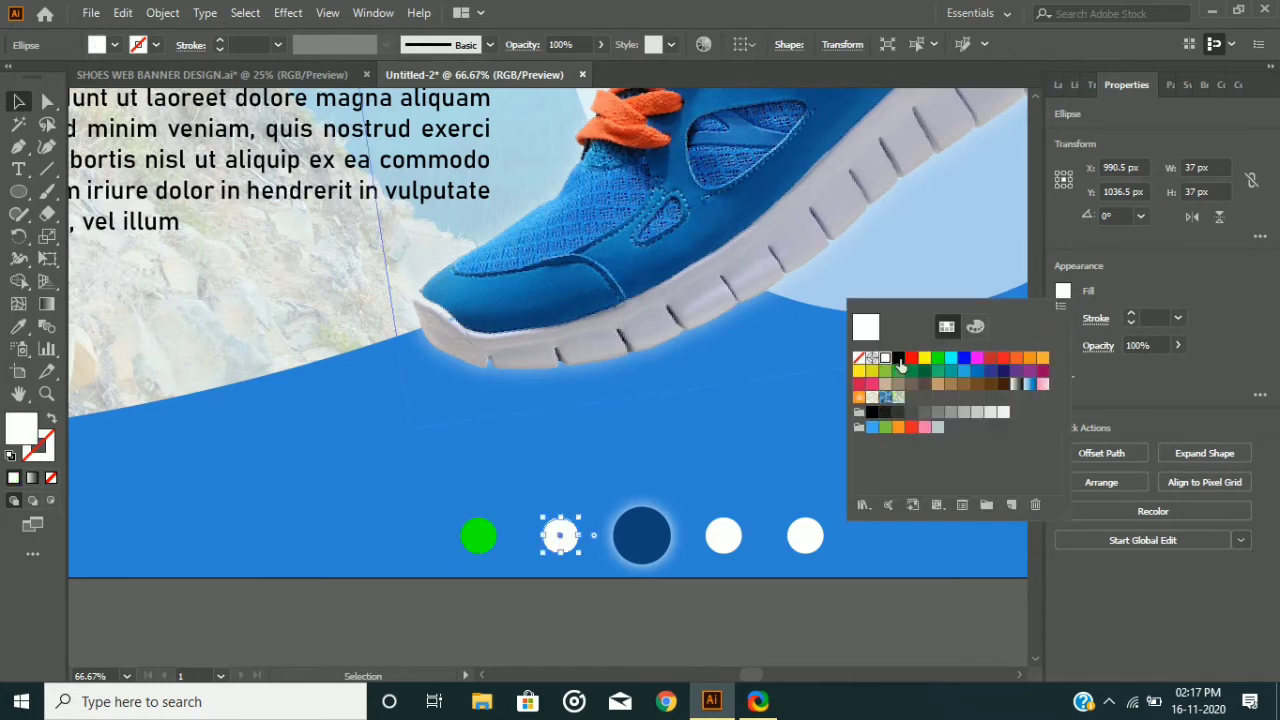
pyautogui.click(900, 358)
# Fill the fourth circle of the row with red and deselect it
pyautogui.click(722, 540)
pyautogui.click(722, 540)
pyautogui.click(1062, 291)
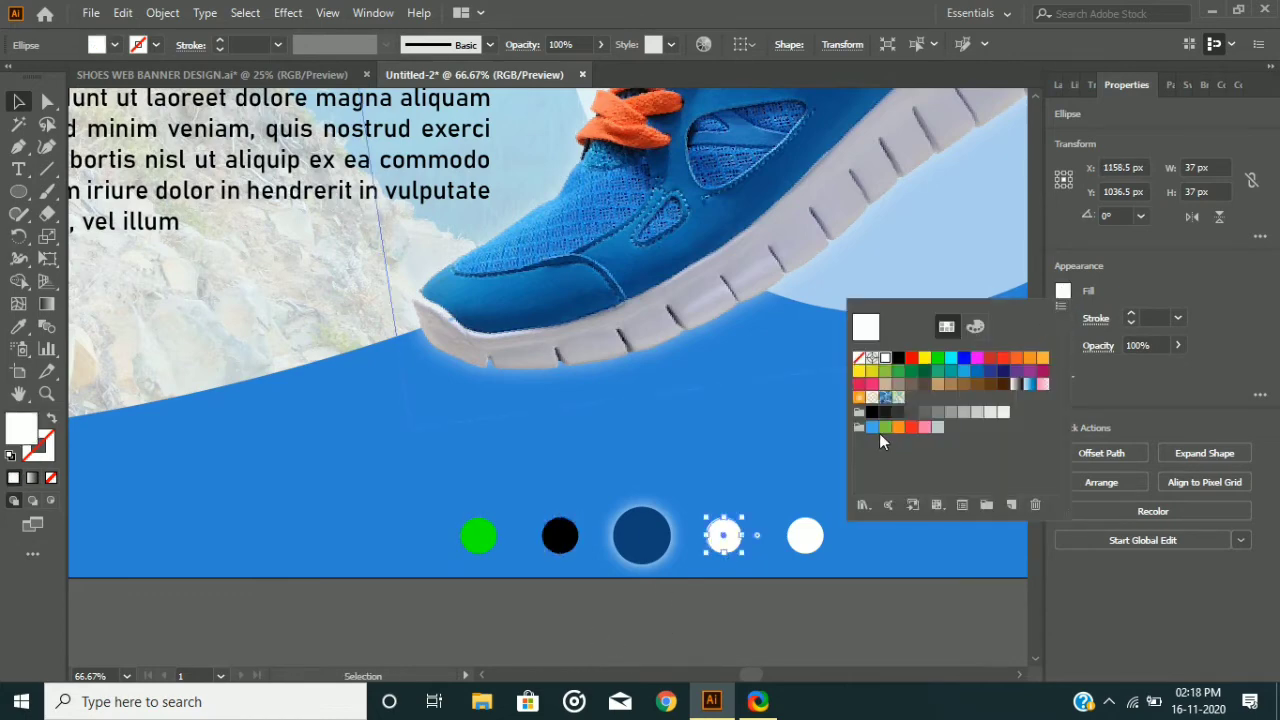
pyautogui.click(913, 360)
pyautogui.click(394, 537)
pyautogui.click(394, 537)
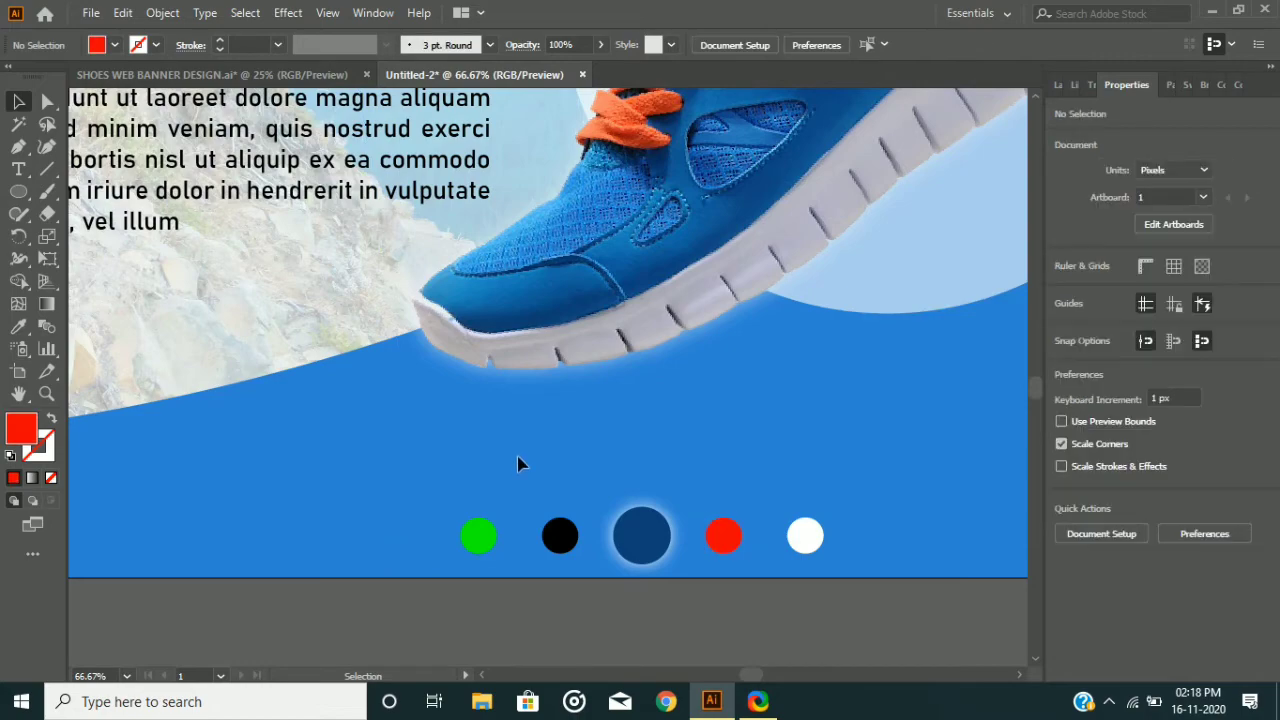
# Draw a rounded square about 71 px wide near the banner's lower-right corner, below the MEN label
pyautogui.keyDown('alt'); pyautogui.scroll(-3, 518, 463); pyautogui.keyUp('alt')
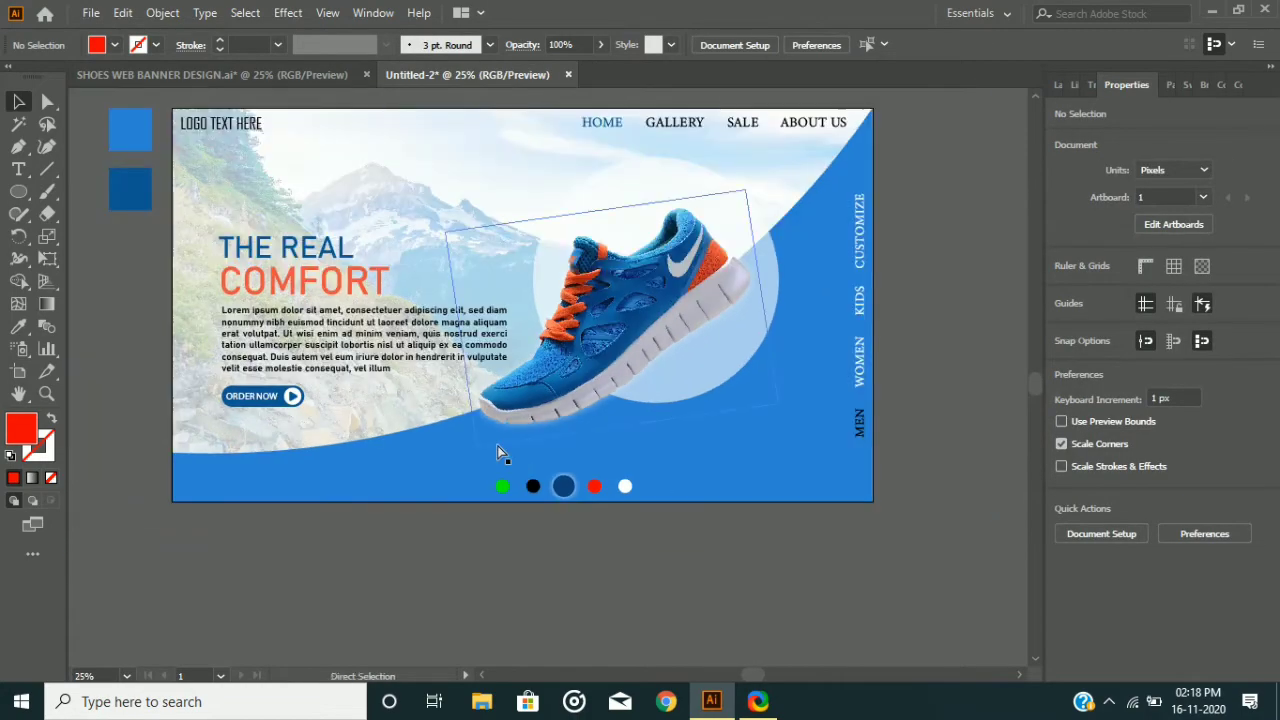
pyautogui.hotkey('ctrl', '0')
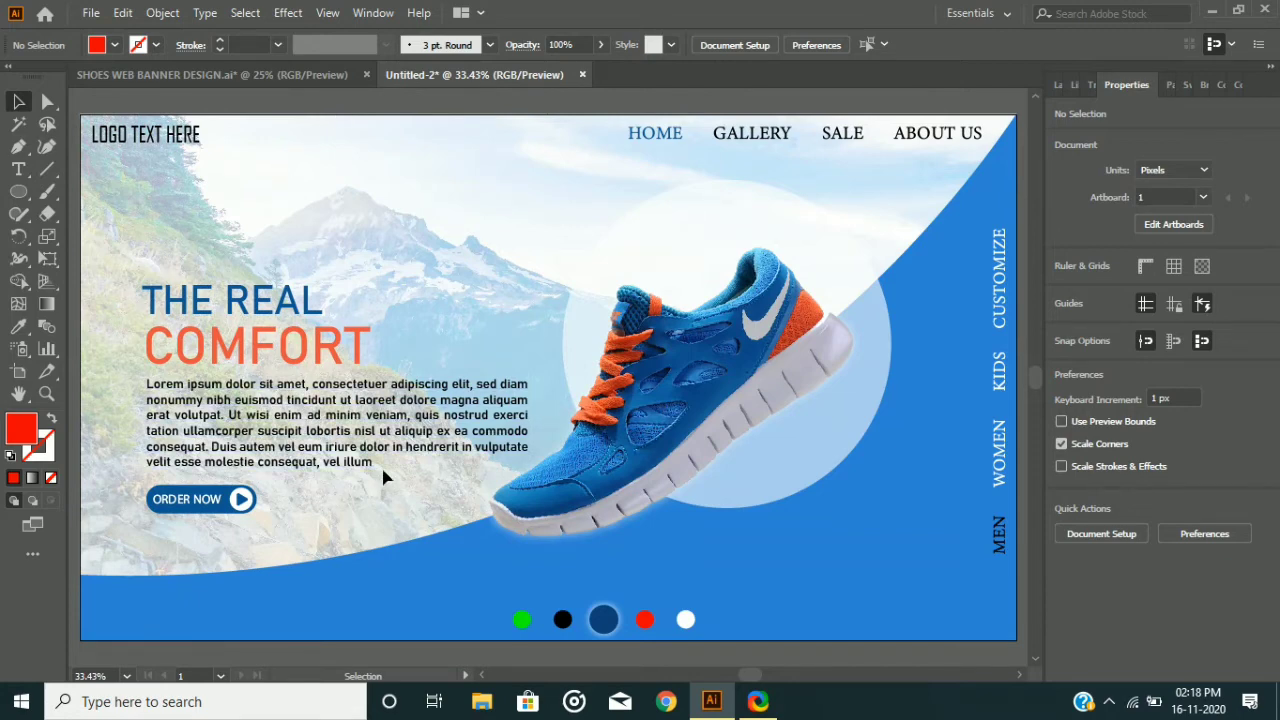
pyautogui.scroll(2, 884, 590)
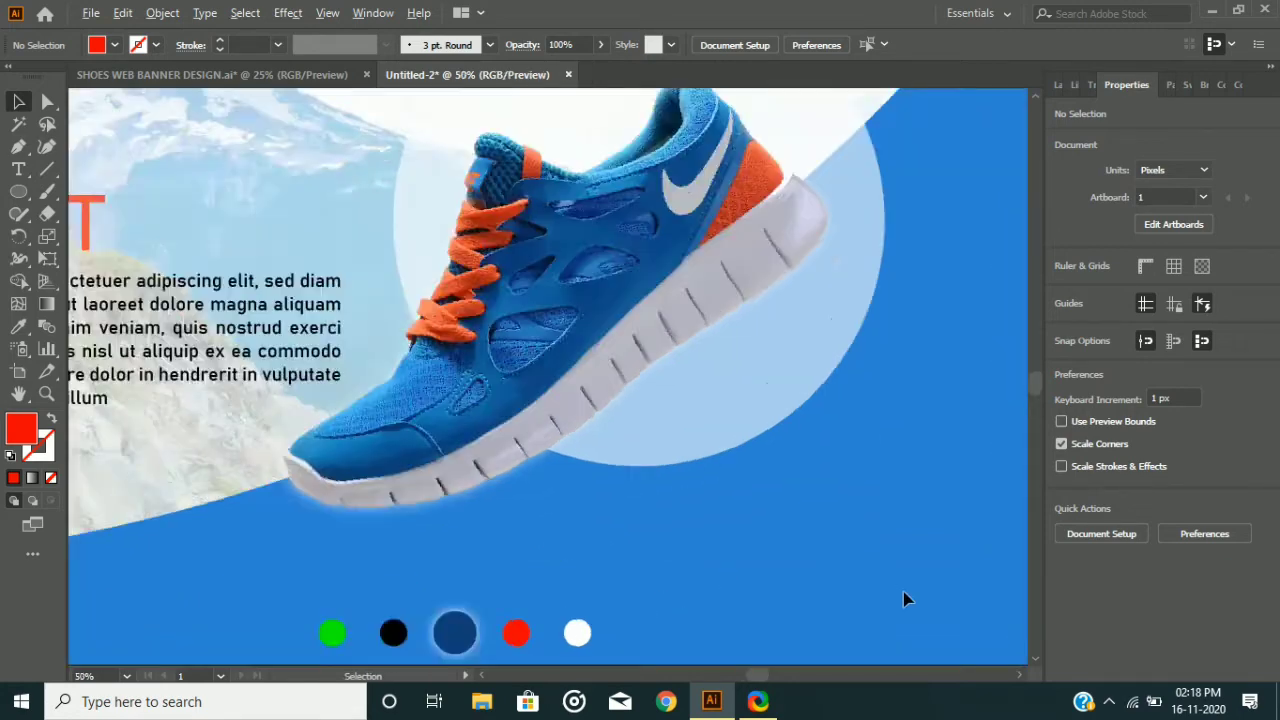
pyautogui.hscroll(1, 880, 600)
pyautogui.scroll(-3, 877, 600)
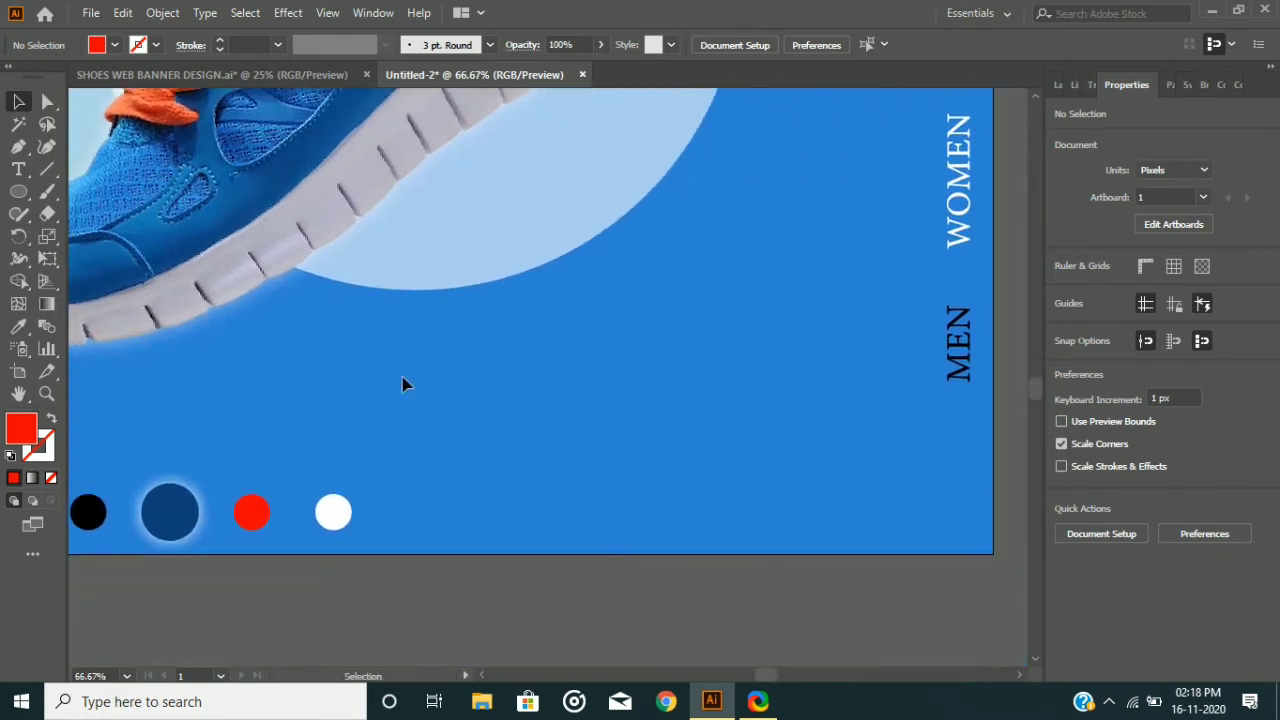
pyautogui.moveTo(18, 191); pyautogui.dragTo(110, 214)
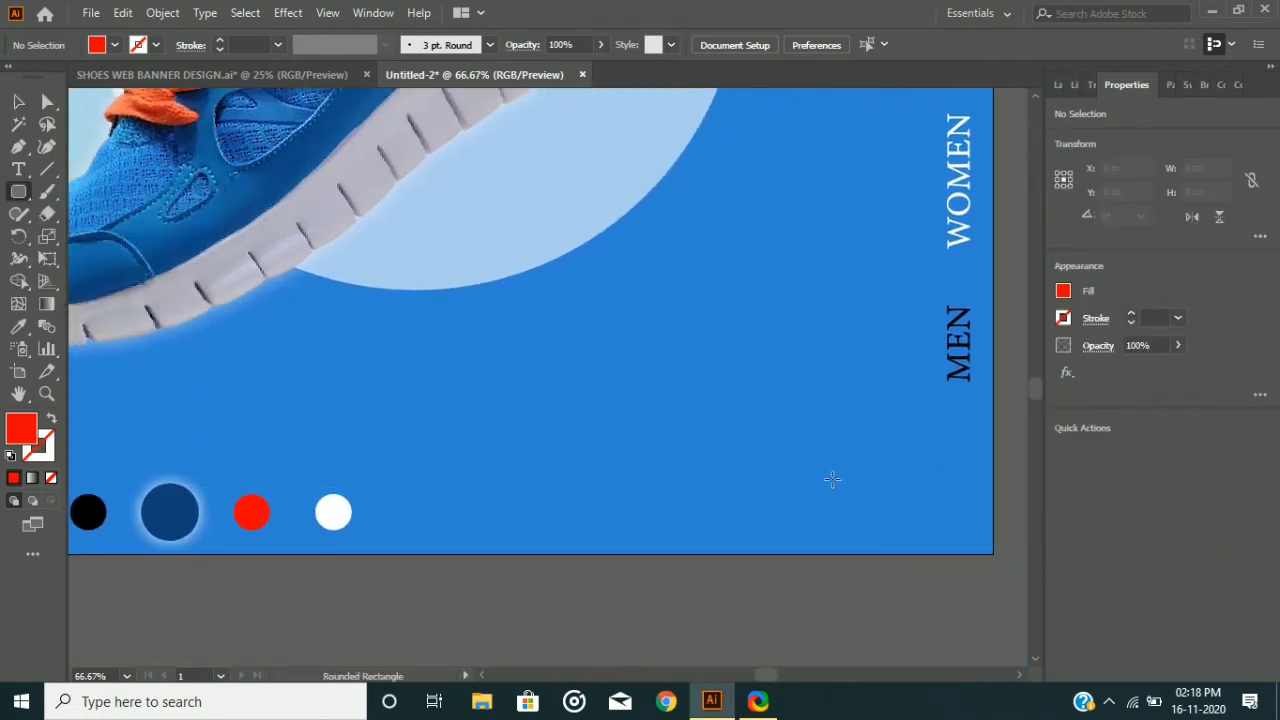
pyautogui.moveTo(833, 479); pyautogui.dragTo(901, 527)
# Fill the rounded square with white at 50% opacity and move it right, in line with the vertical labels' right edge
pyautogui.click(1064, 291)
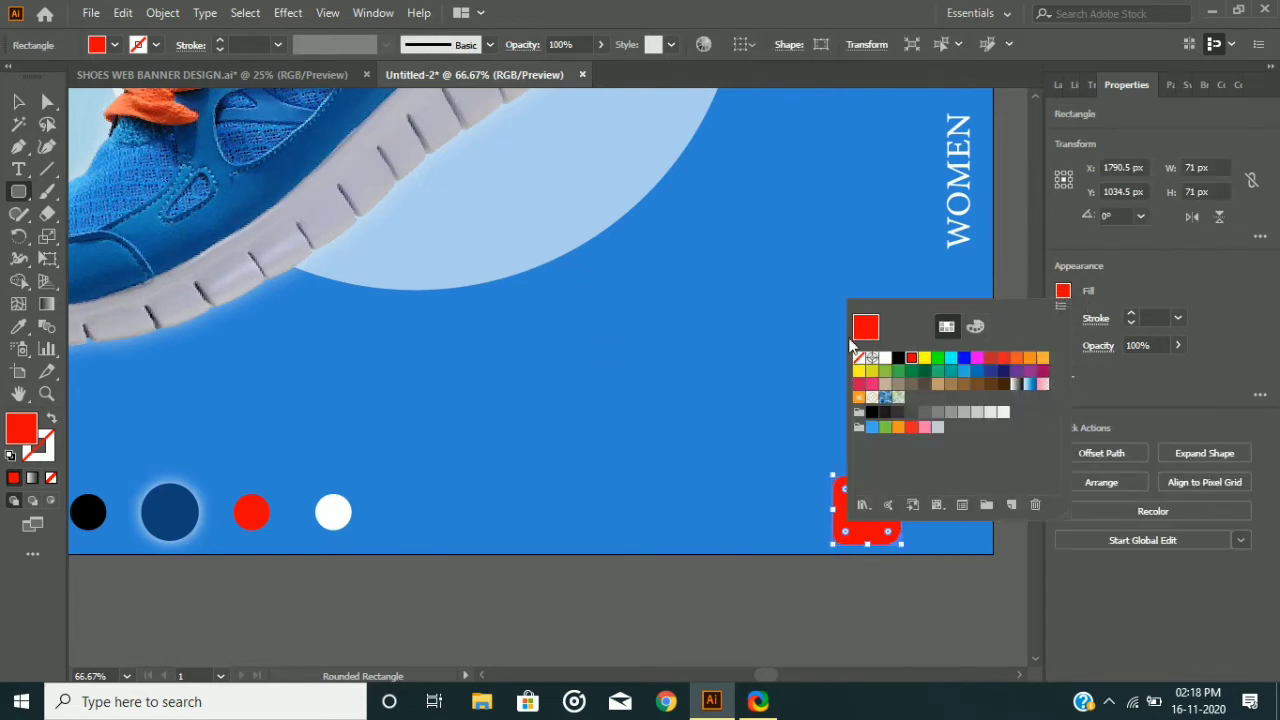
pyautogui.click(884, 365)
pyautogui.click(1149, 267)
pyautogui.scroll(-2, 1137, 345)
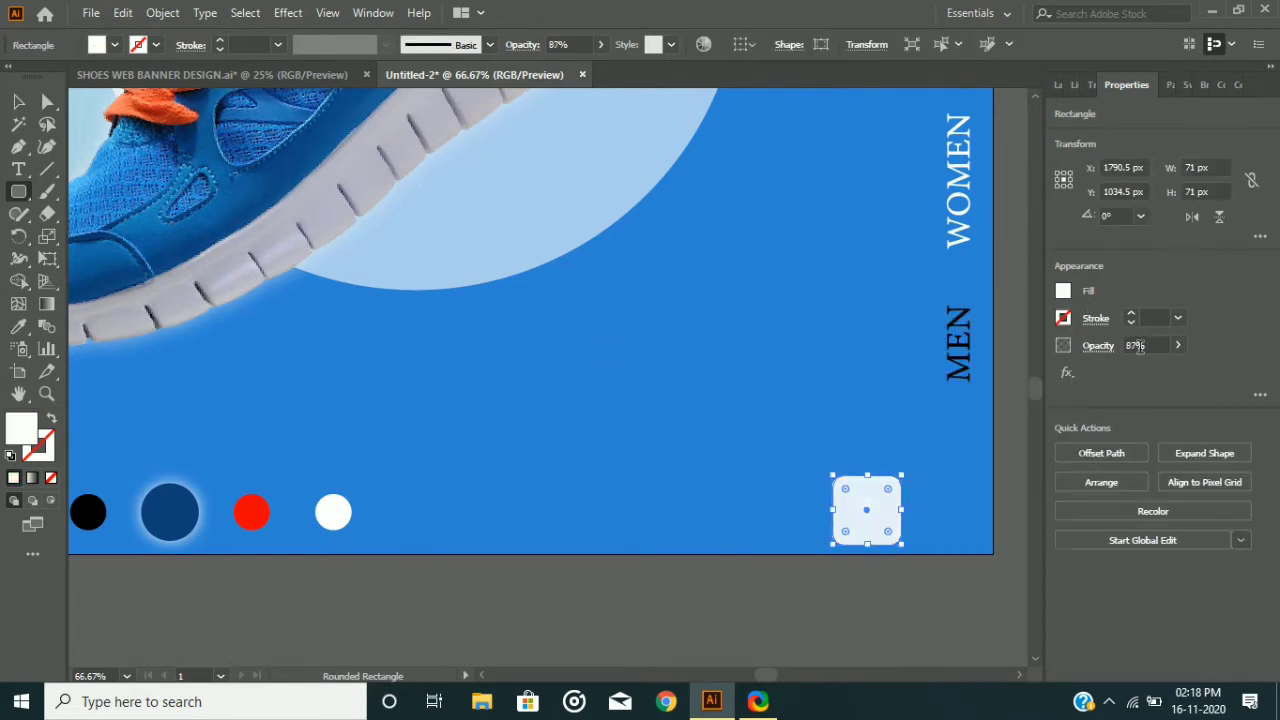
pyautogui.scroll(-20, 1138, 347)
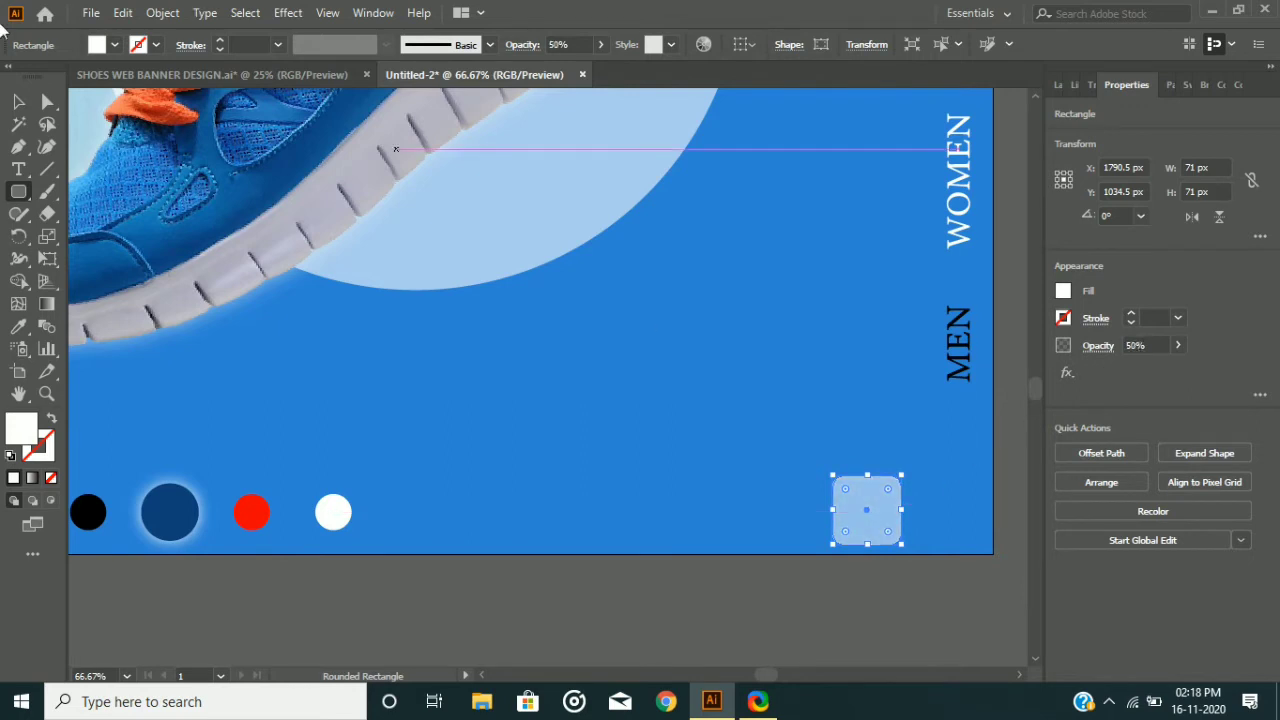
pyautogui.press('v')
pyautogui.moveTo(868, 516); pyautogui.dragTo(933, 517)
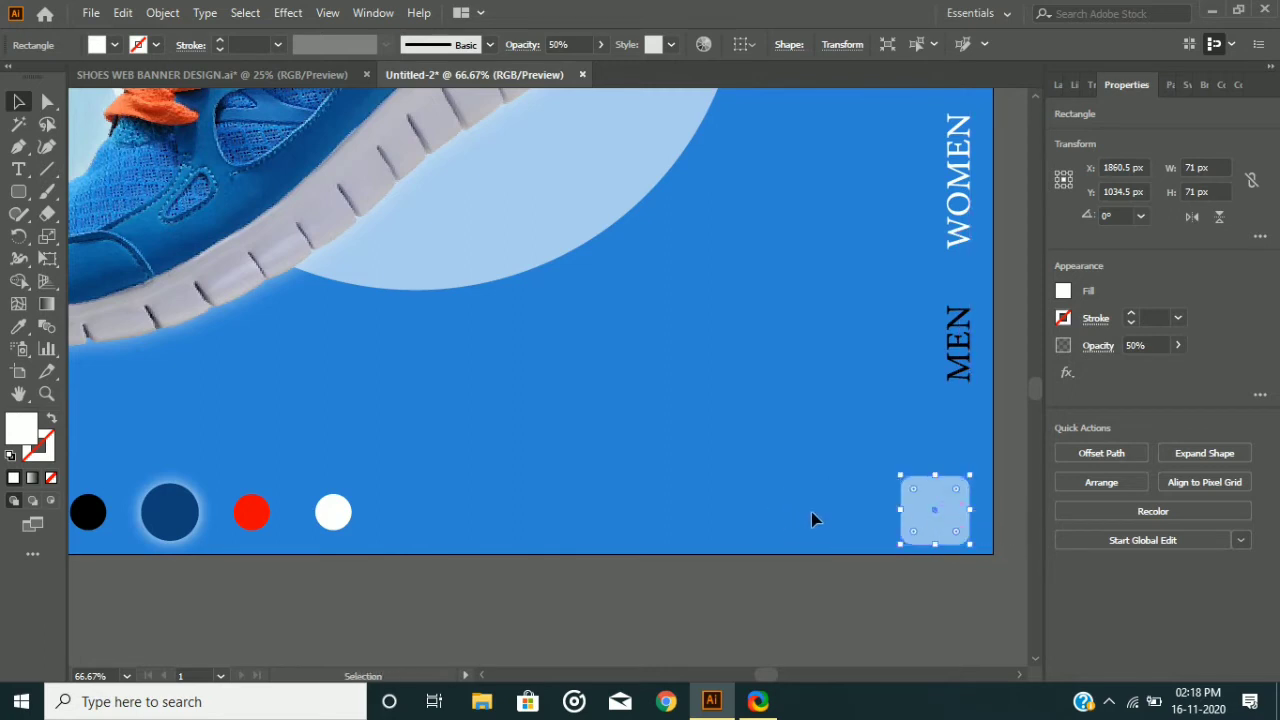
# Draw a white downward-pointing triangle about 147 × 128 px on the blue area beside the rounded square
pyautogui.scroll(2, 969, 520)
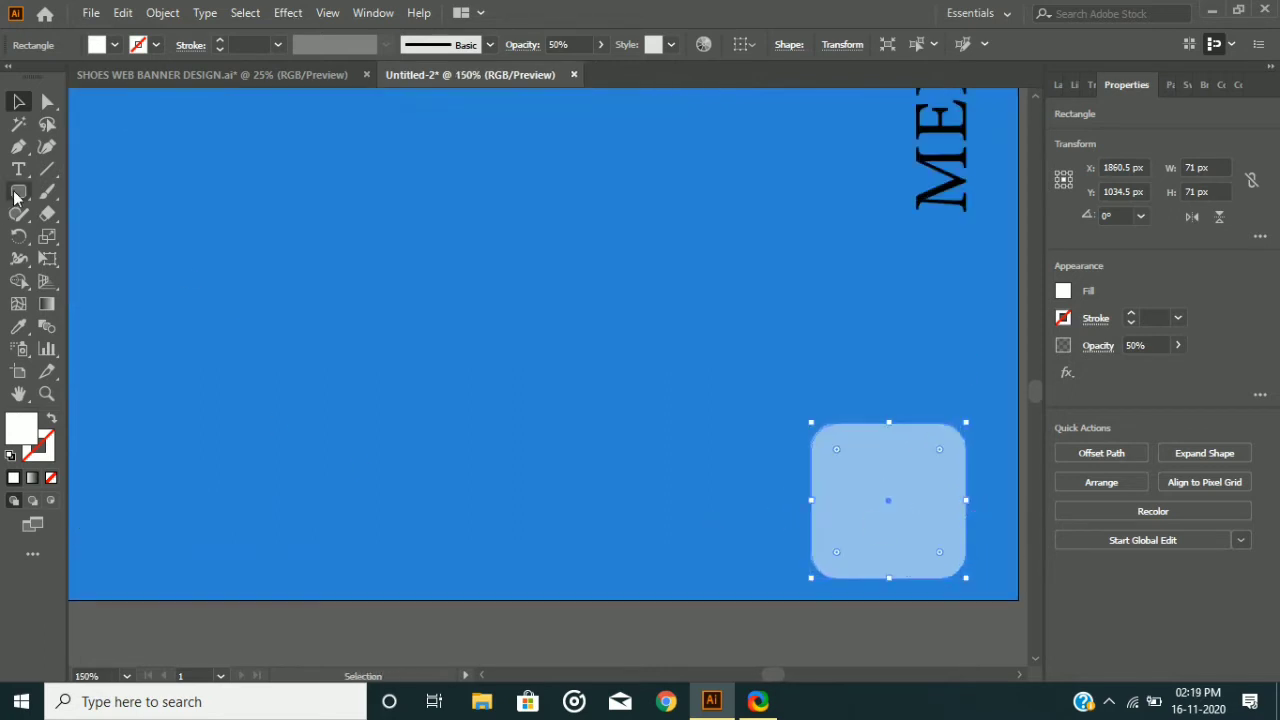
pyautogui.moveTo(18, 191); pyautogui.dragTo(82, 280)
pyautogui.moveTo(614, 346); pyautogui.dragTo(452, 241)
pyautogui.click(15, 102)
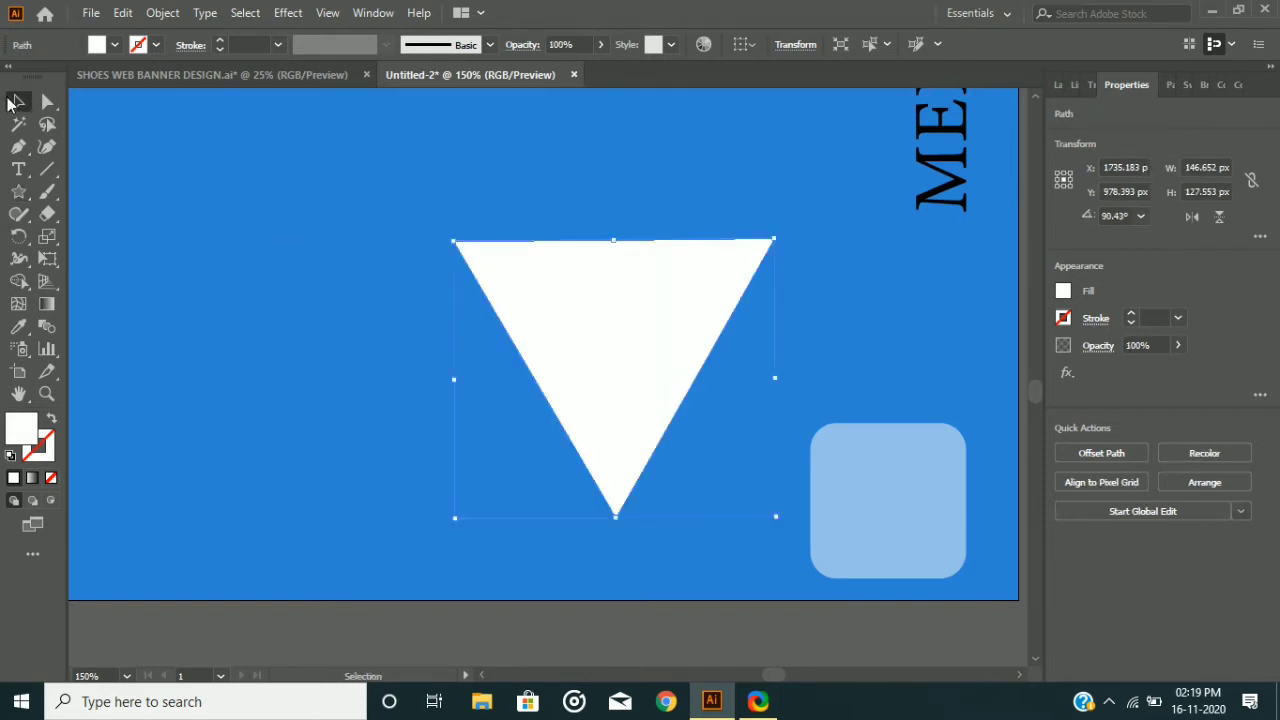
# Show the rulers and place a vertical guide through the centre of the white triangle
pyautogui.click(336, 341)
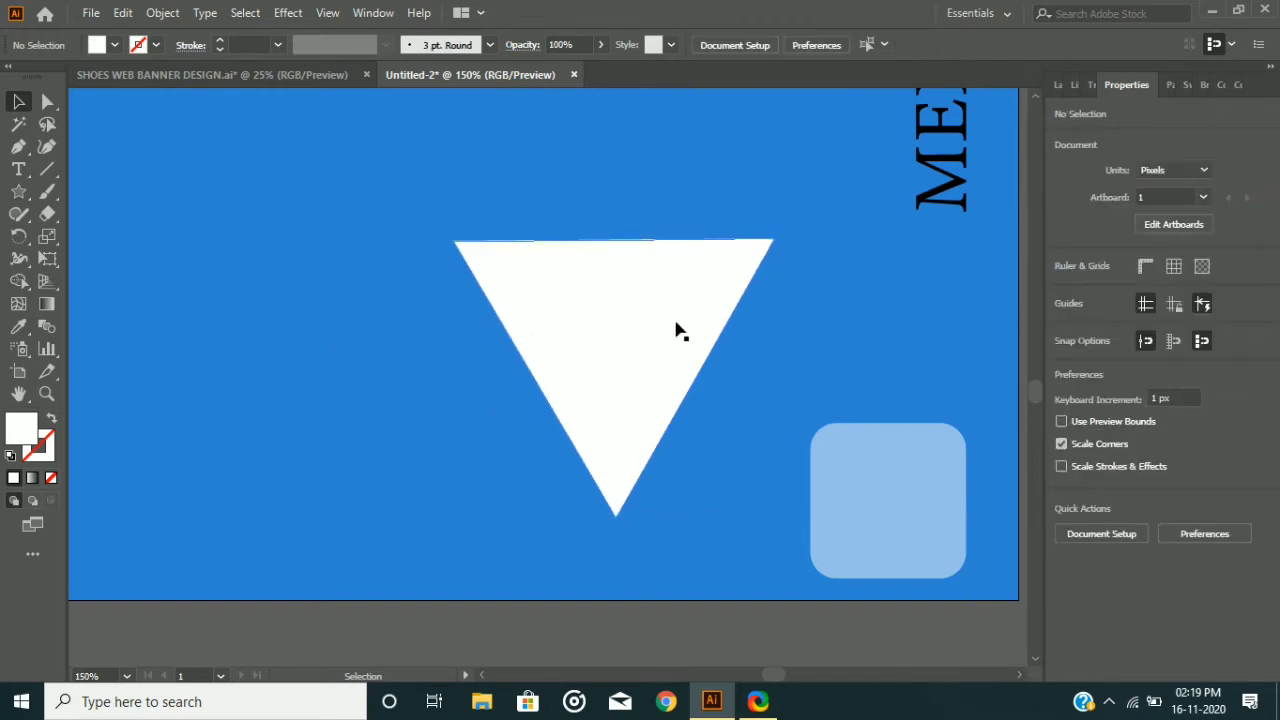
pyautogui.click(623, 435)
pyautogui.click(910, 315)
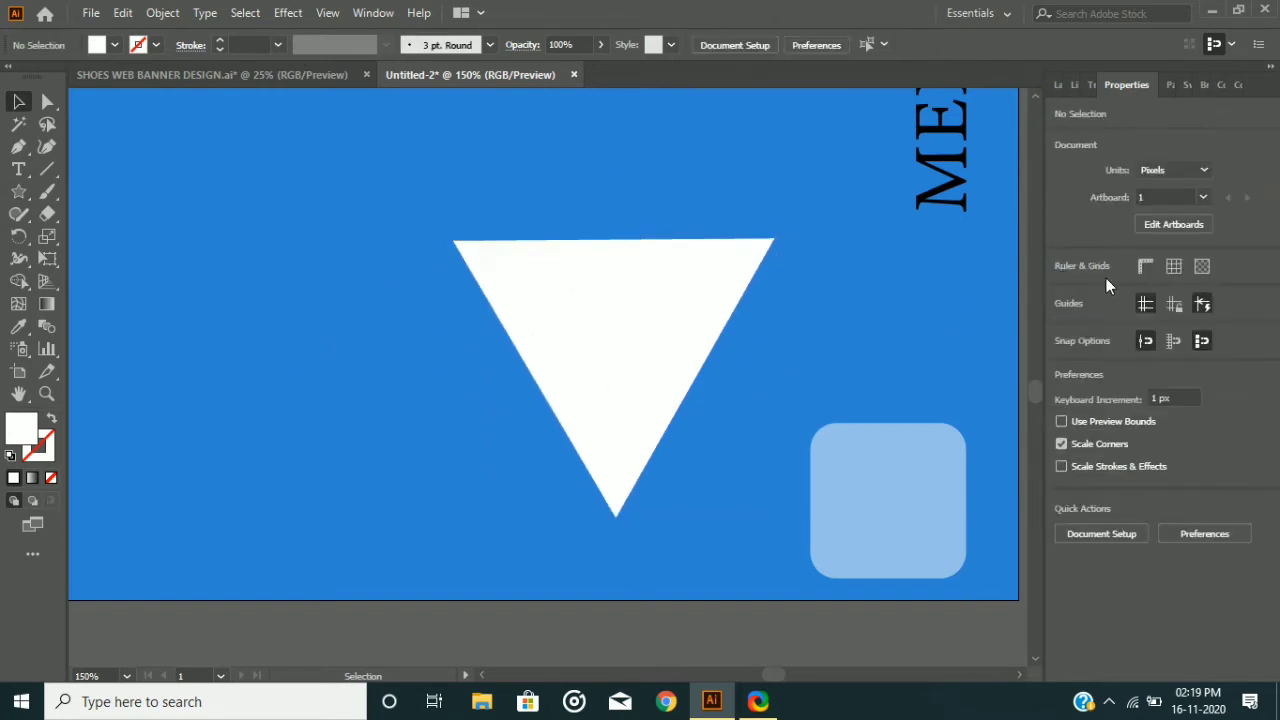
pyautogui.click(1145, 266)
pyautogui.moveTo(80, 232); pyautogui.dragTo(614, 238)
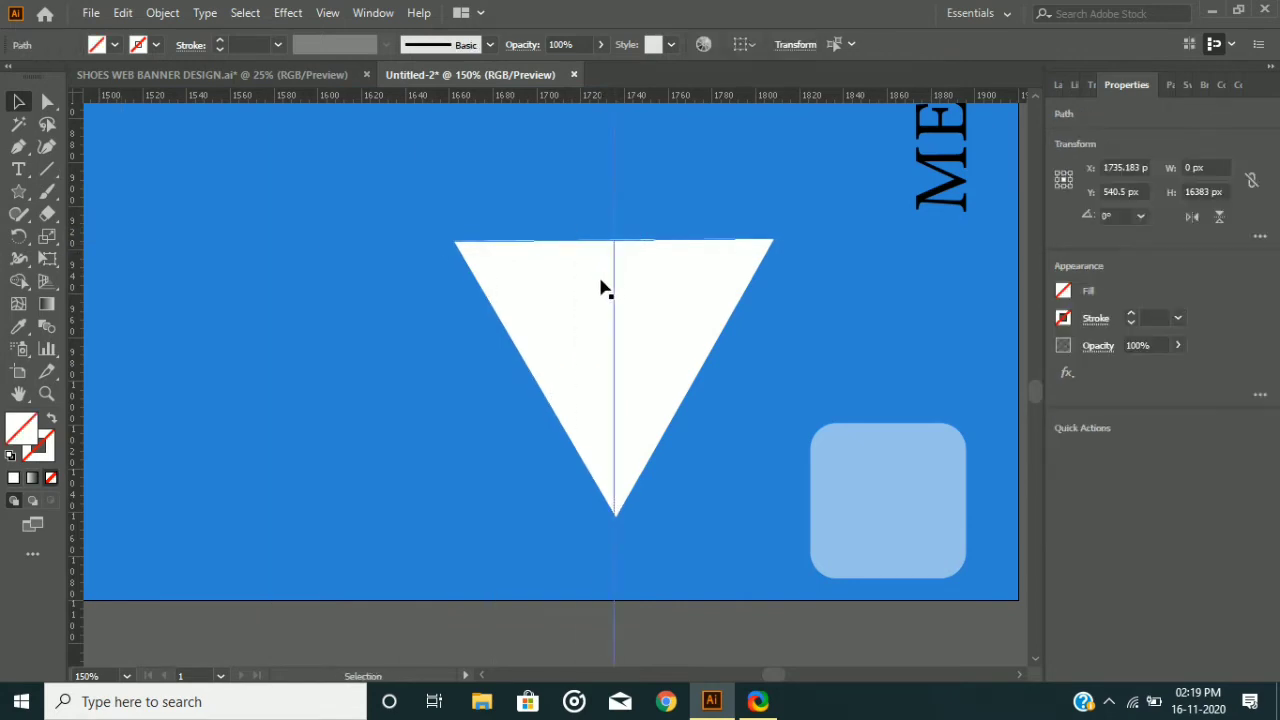
# Flatten the triangle to about 67 px high by moving its lower point up along the guide with the Curvature tool
pyautogui.click(567, 302)
pyautogui.click(47, 146)
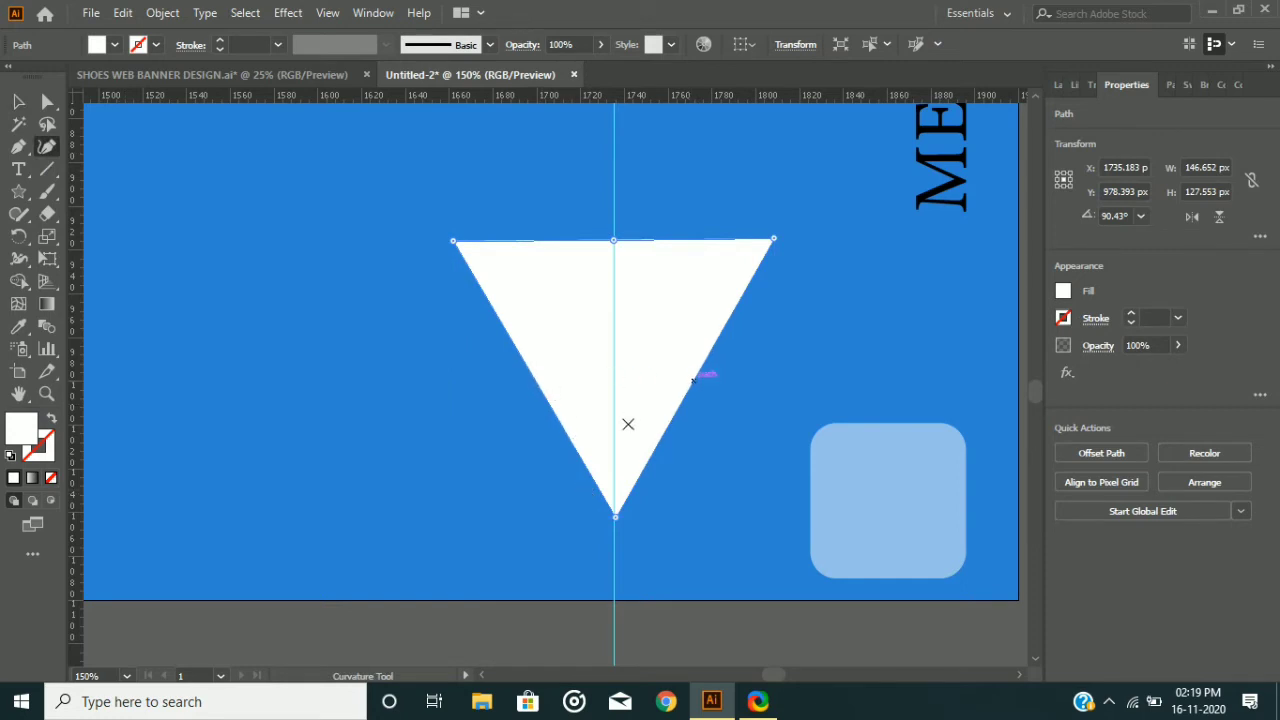
pyautogui.moveTo(612, 515); pyautogui.dragTo(615, 386)
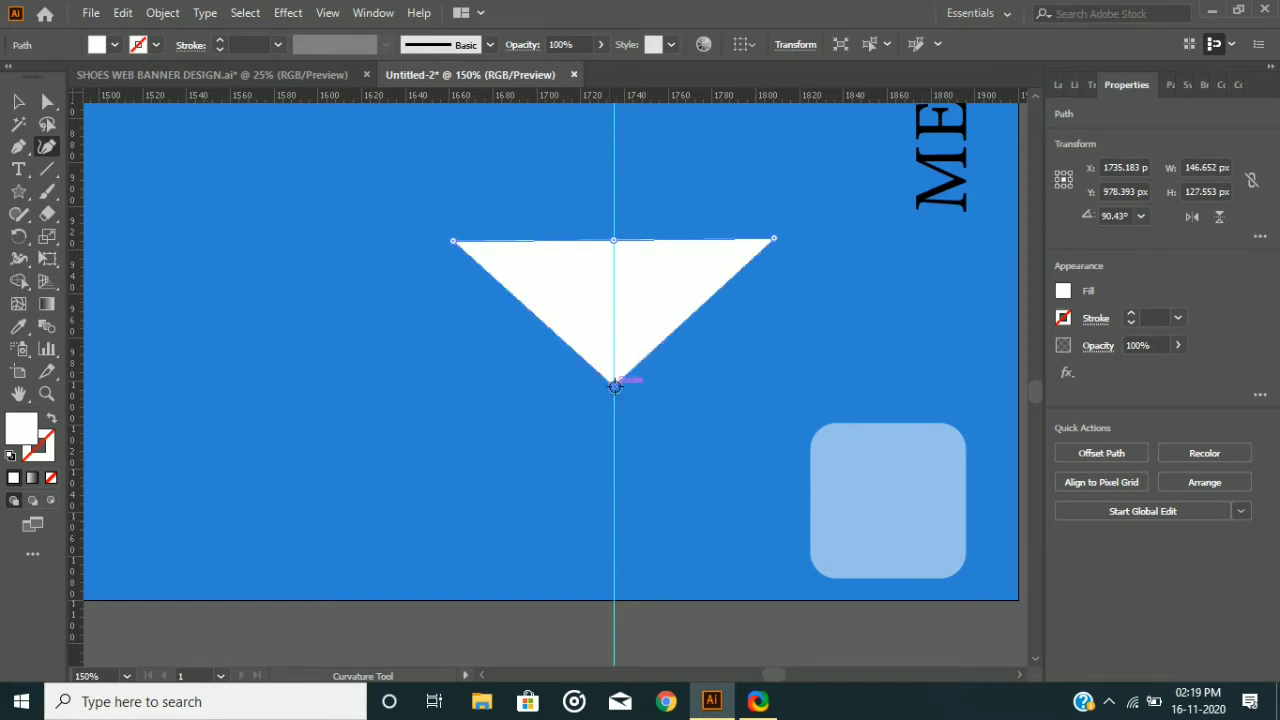
pyautogui.click(19, 103)
# Round the flattened triangle's corners with a radius of about 3.75 px, keeping its white fill
pyautogui.click(48, 102)
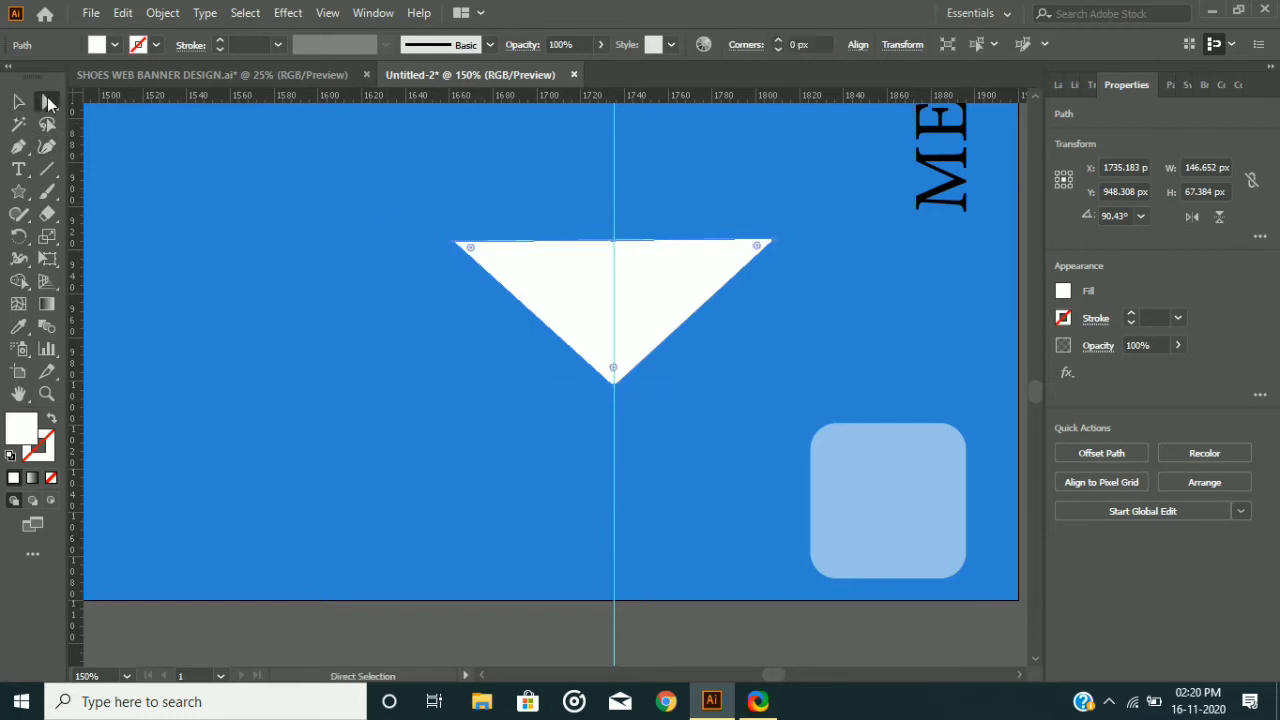
pyautogui.moveTo(470, 250); pyautogui.dragTo(480, 254)
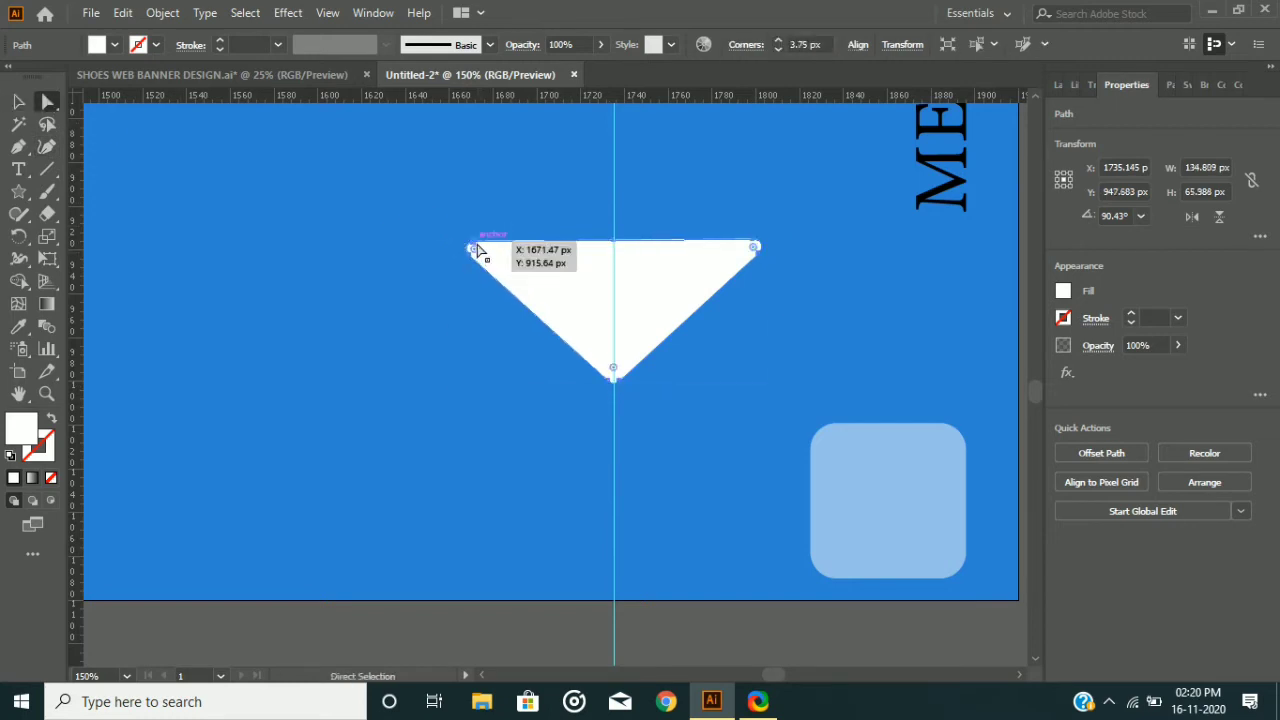
pyautogui.click(17, 103)
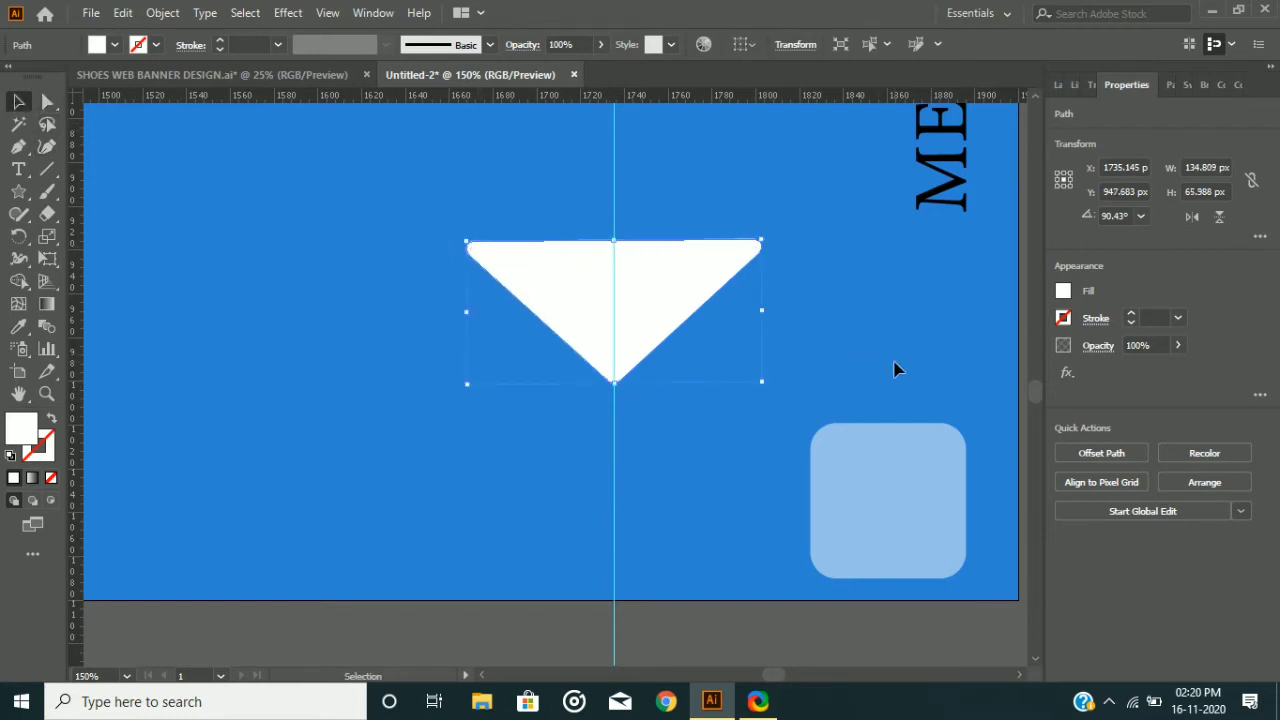
pyautogui.click(1063, 290)
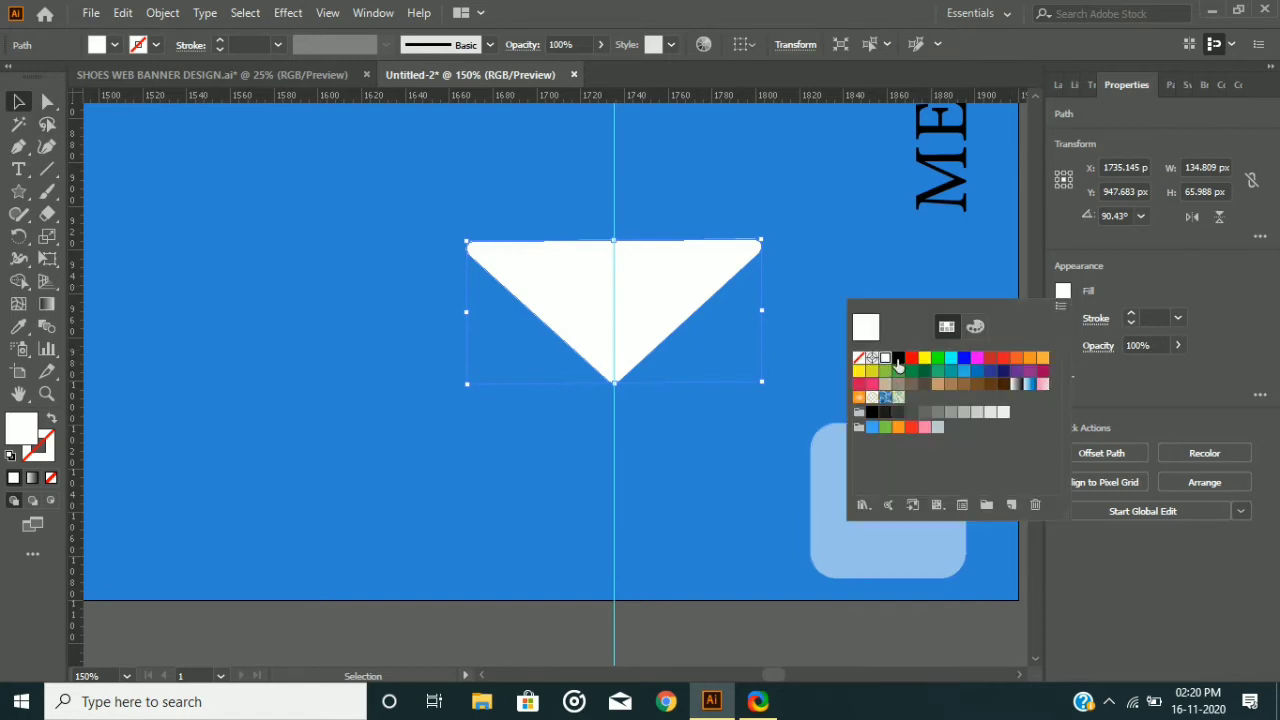
pyautogui.click(1178, 280)
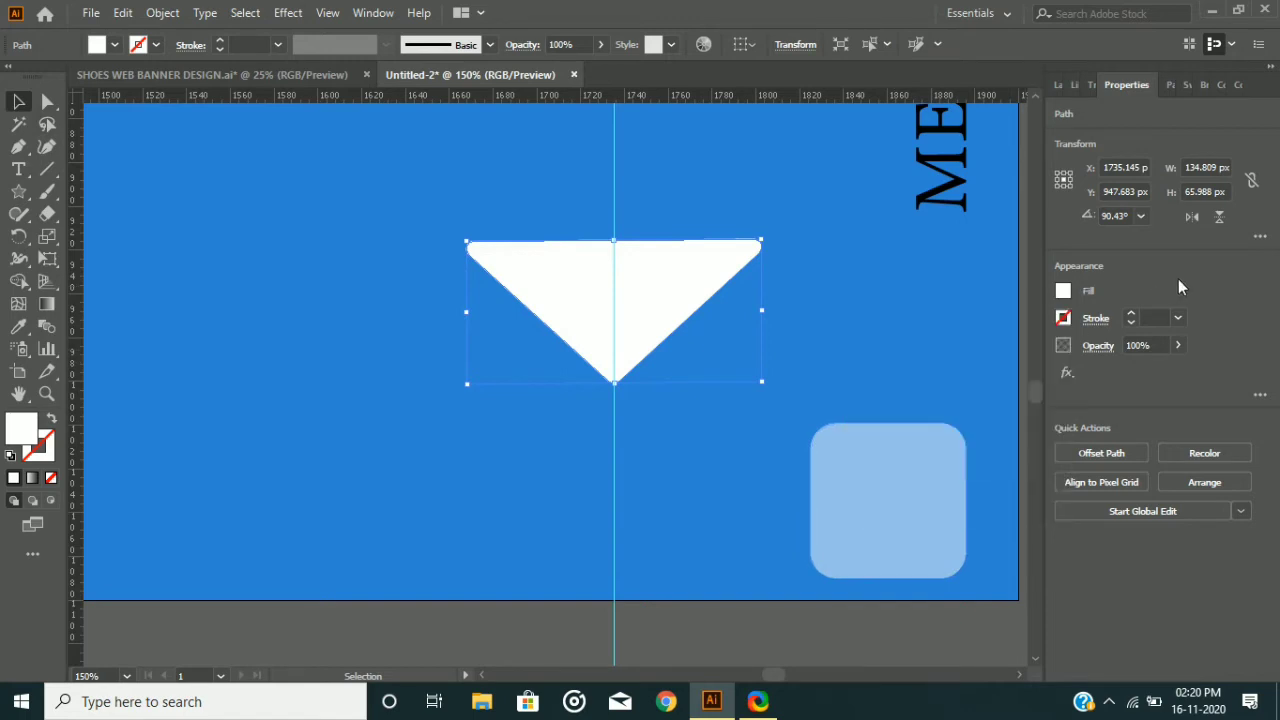
# Change the white triangle's fill to medium grey and delete the vertical guide through its centre
pyautogui.doubleClick(25, 432)
pyautogui.moveTo(394, 272); pyautogui.dragTo(392, 346)
pyautogui.click(838, 231)
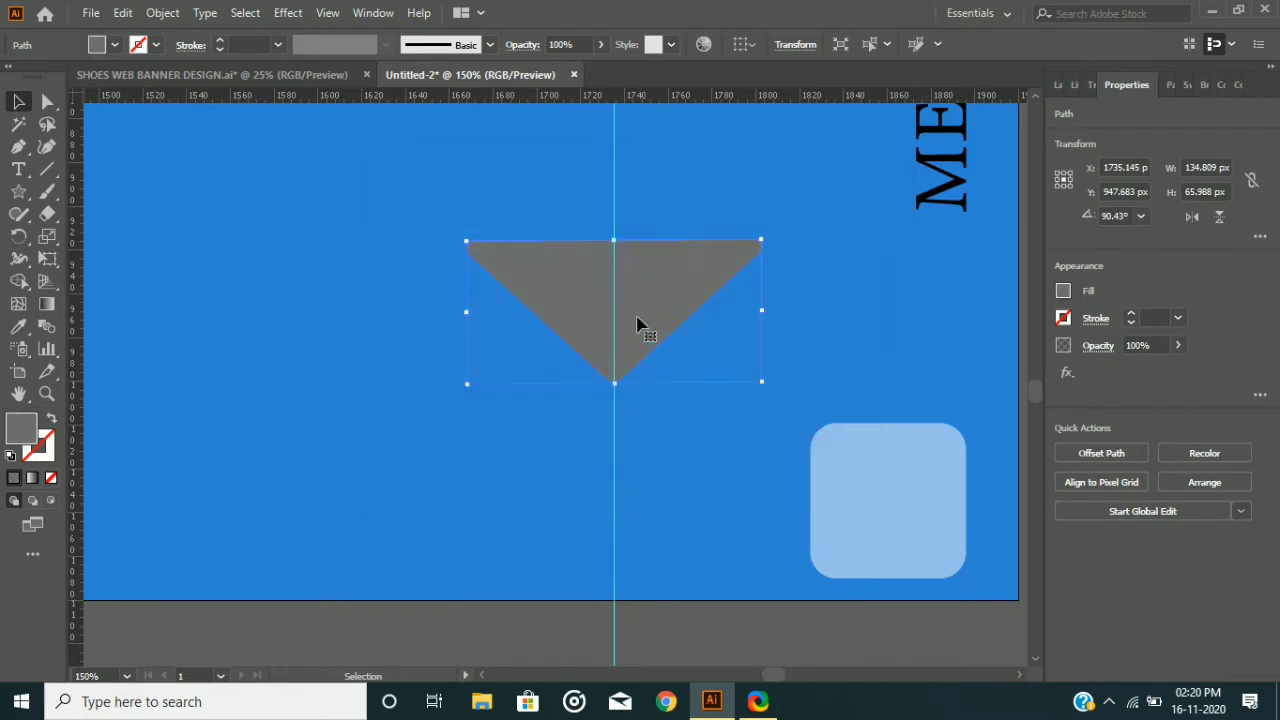
pyautogui.click(615, 228)
pyautogui.press('Delete')
# Scale the grey triangle down to about 45 × 22 px and place it in the lower part of the rounded square
pyautogui.moveTo(629, 277); pyautogui.dragTo(809, 452)
pyautogui.moveTo(912, 433); pyautogui.dragTo(897, 531)
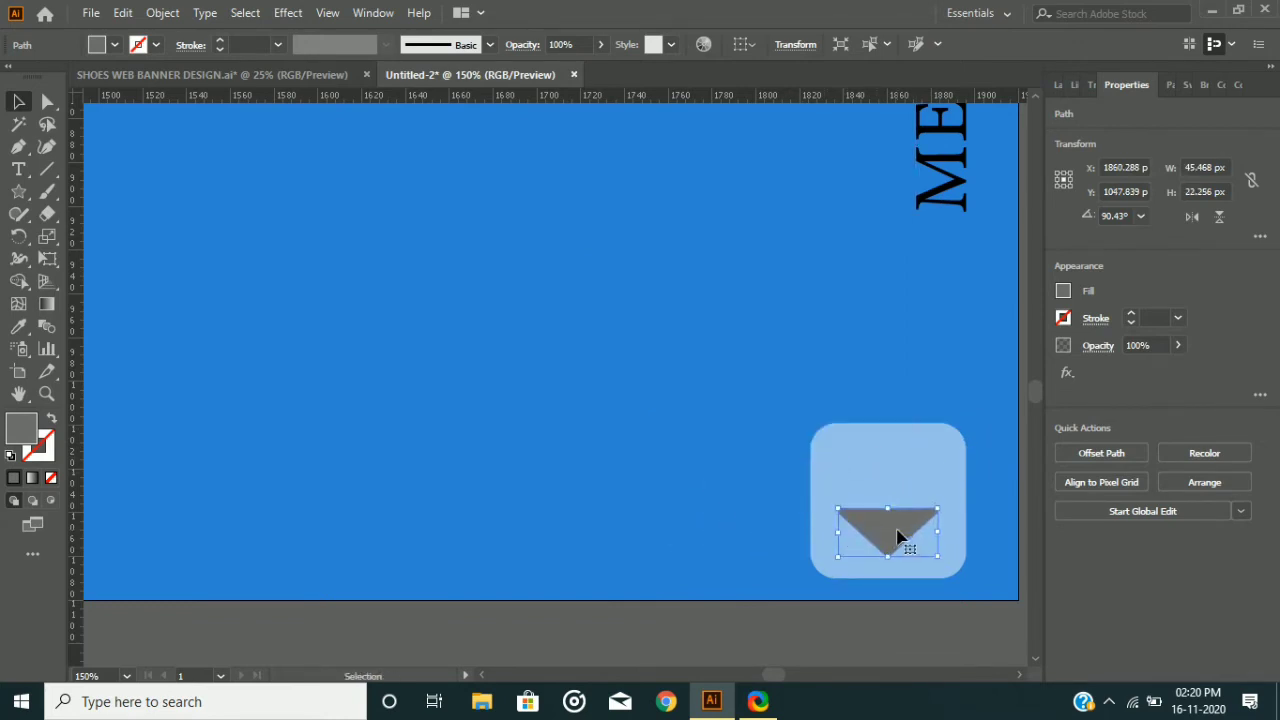
pyautogui.press('a')
# Draw a thin grey rounded bar about 45 × 3 px just above the triangle with the Rounded Rectangle tool
pyautogui.hotkey('ctrl', '=')
pyautogui.hotkey('ctrl', '=')
pyautogui.hotkey('ctrl', '=')
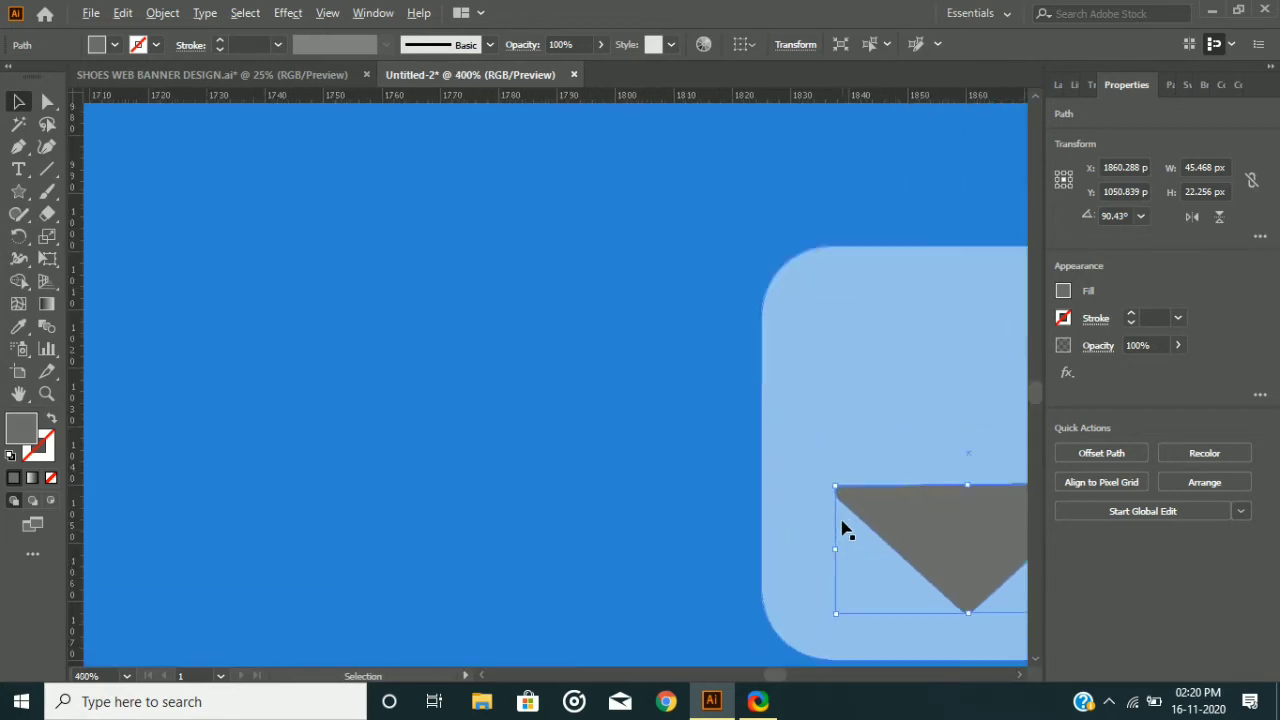
pyautogui.hscroll(2, 792, 493)
pyautogui.moveTo(18, 191); pyautogui.dragTo(100, 211)
pyautogui.moveTo(636, 446); pyautogui.dragTo(899, 460)
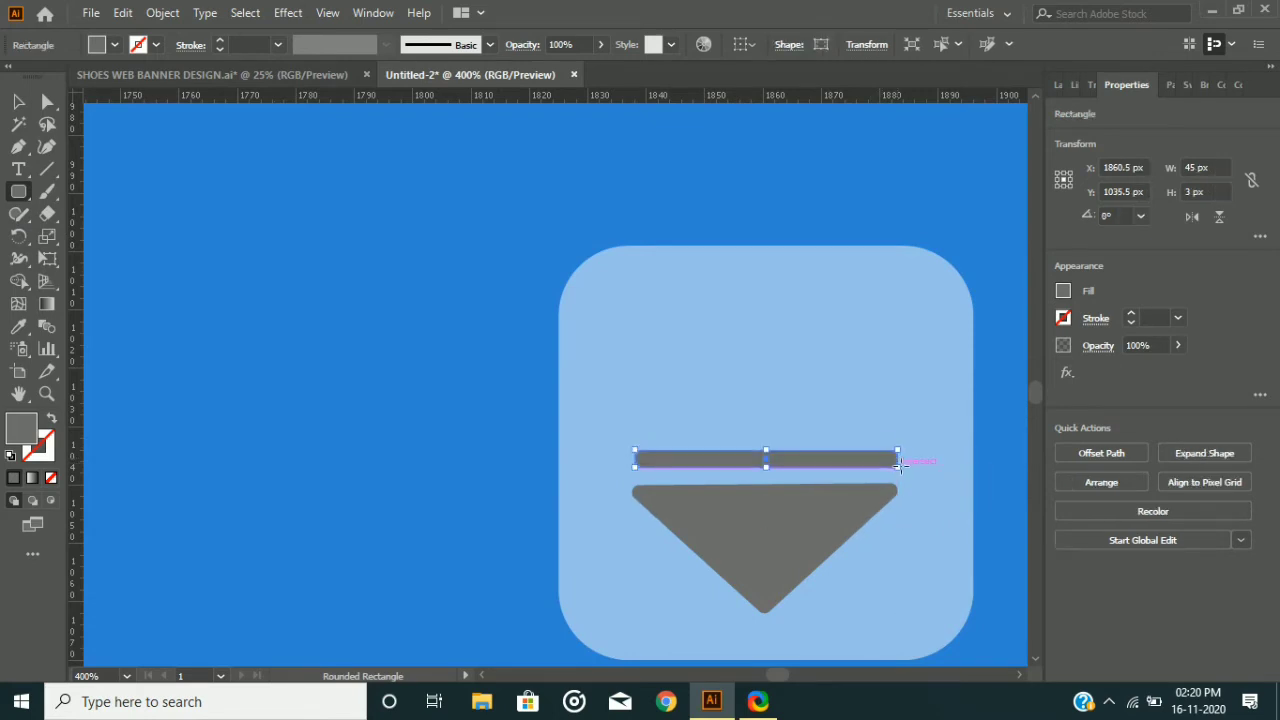
# Duplicate the grey bar upward twice at equal spacing to form a stack of three bars above the triangle
pyautogui.click(18, 101)
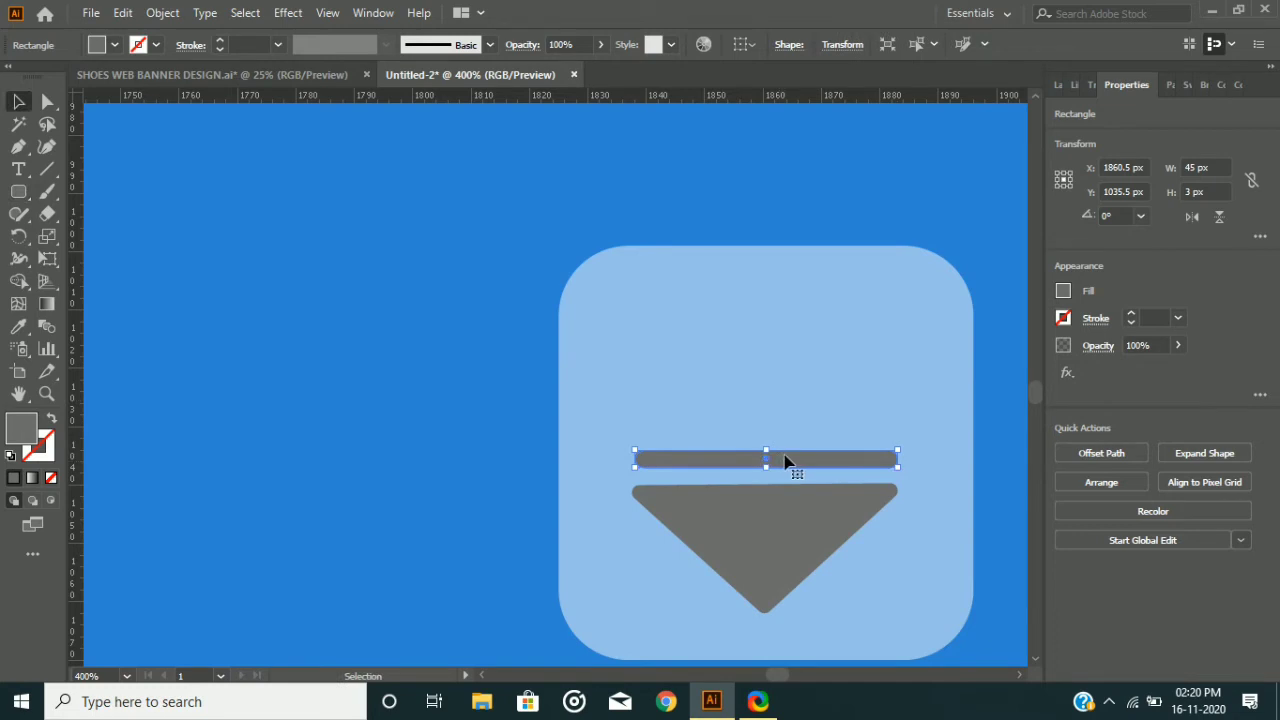
pyautogui.moveTo(785, 461); pyautogui.dragTo(786, 433)
pyautogui.hotkey('ctrl', 'd')
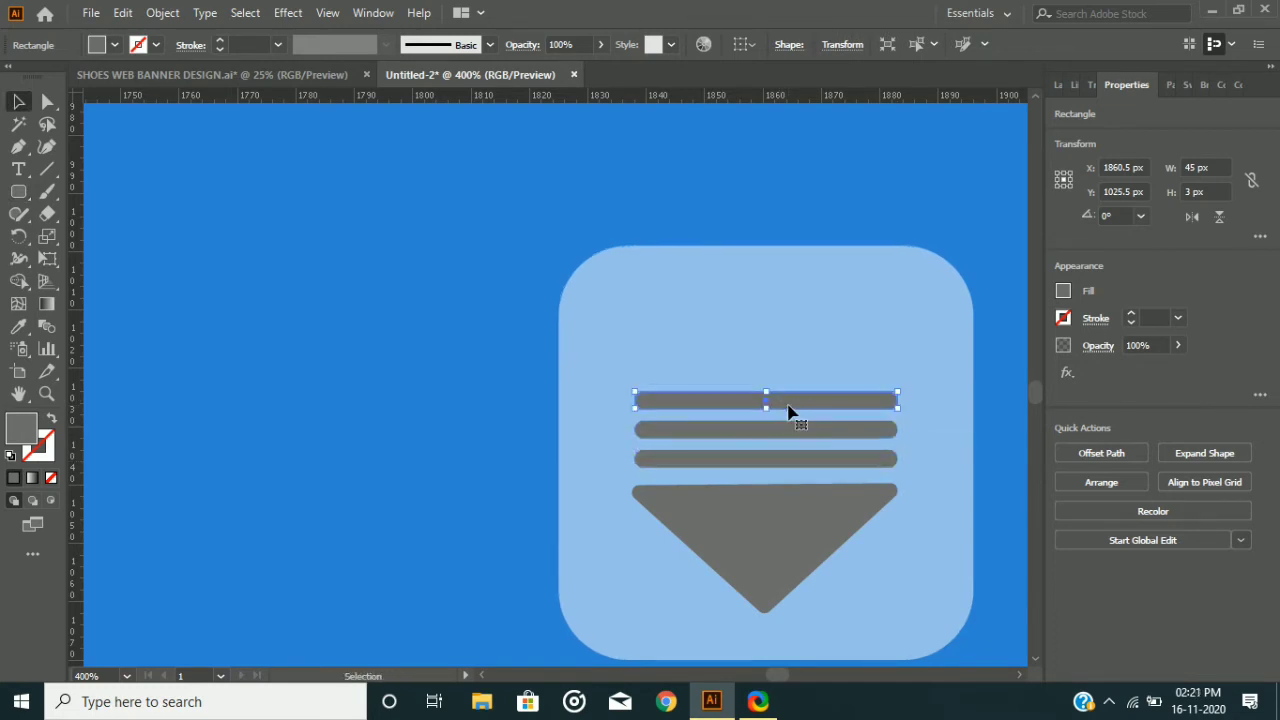
# Try to distribute the bars and the triangle evenly in the vertical direction, leaving out the rounded square
pyautogui.hotkey('ctrl', 'a')
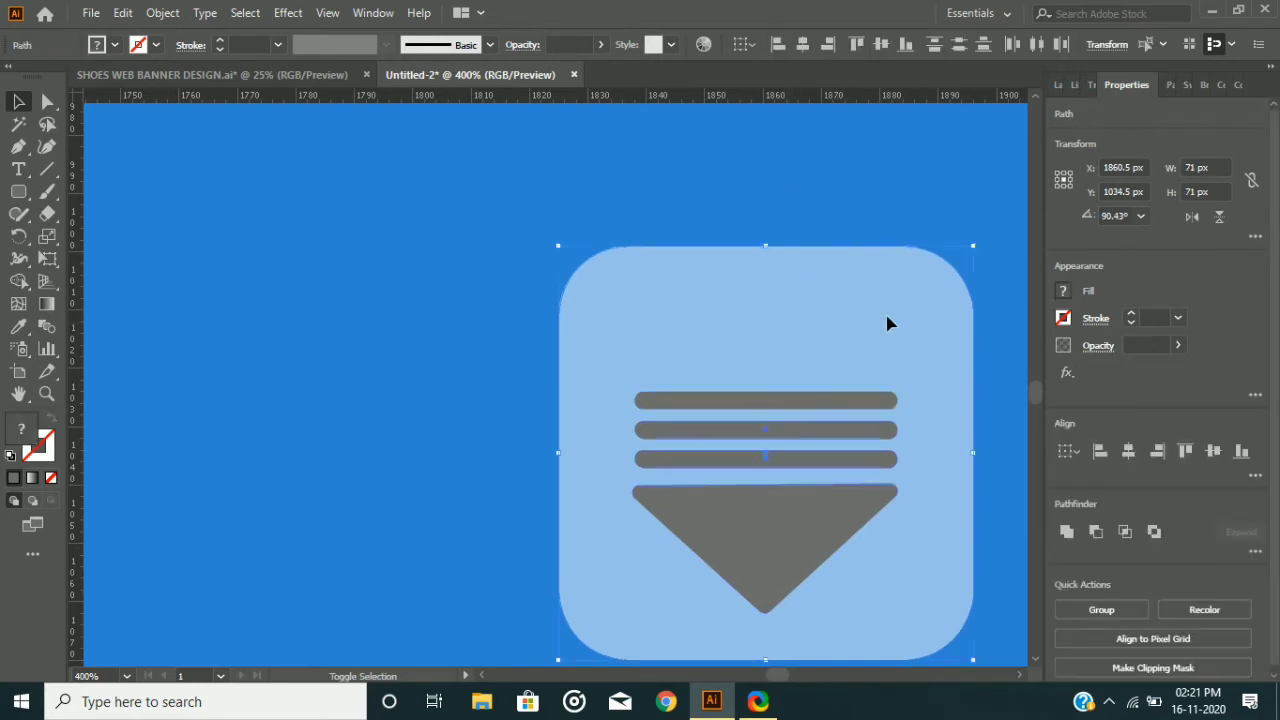
pyautogui.keyDown('shift'); pyautogui.click(906, 295); pyautogui.keyUp('shift')
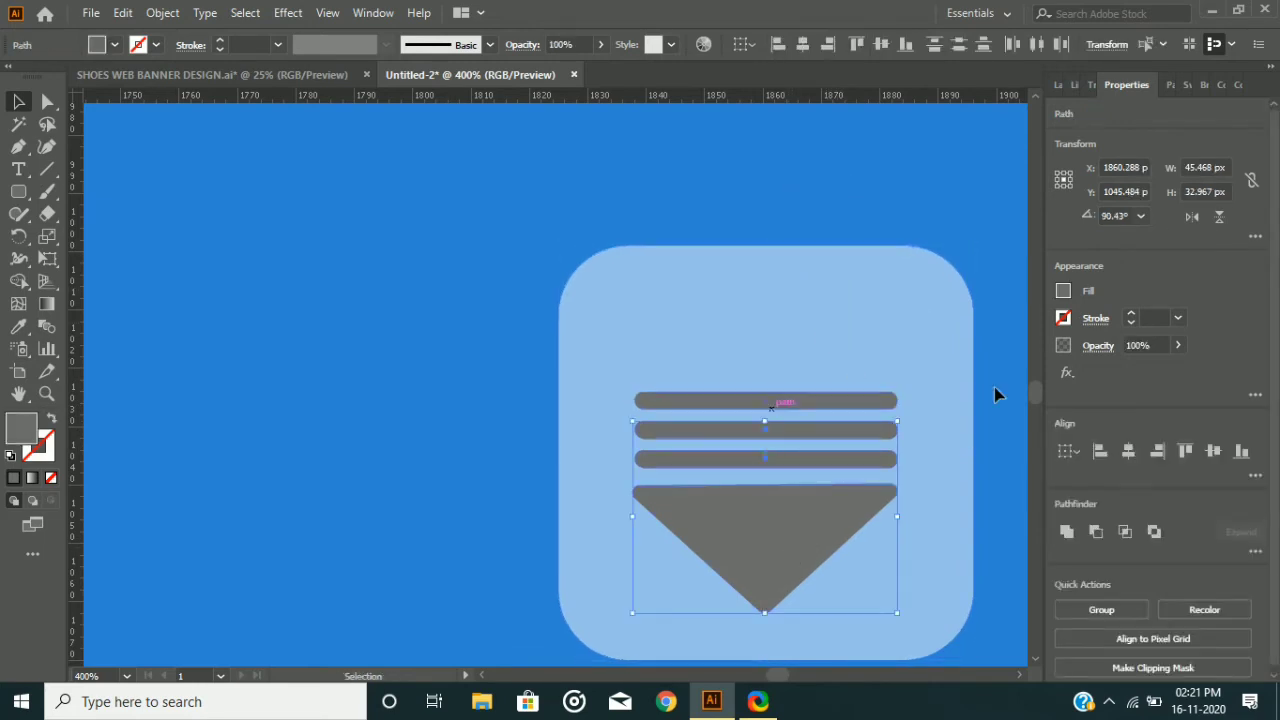
pyautogui.click(958, 47)
pyautogui.hotkey('ctrl', 'z')
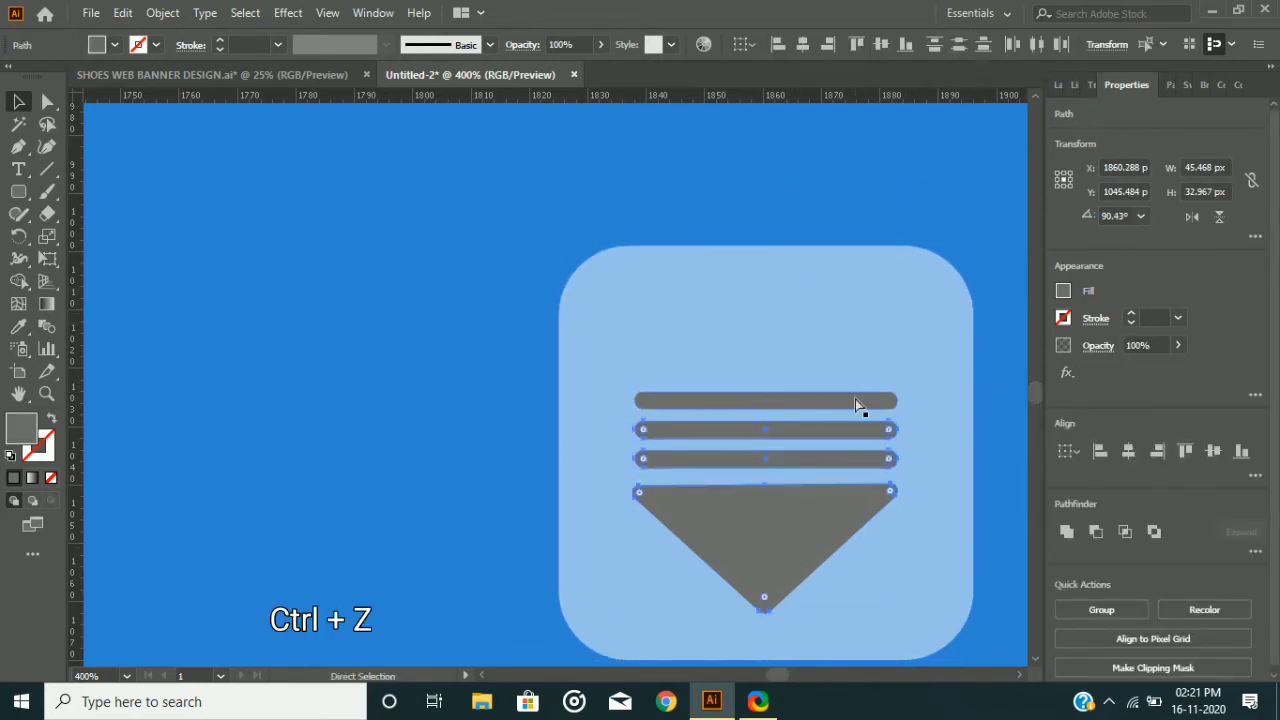
pyautogui.click(493, 363)
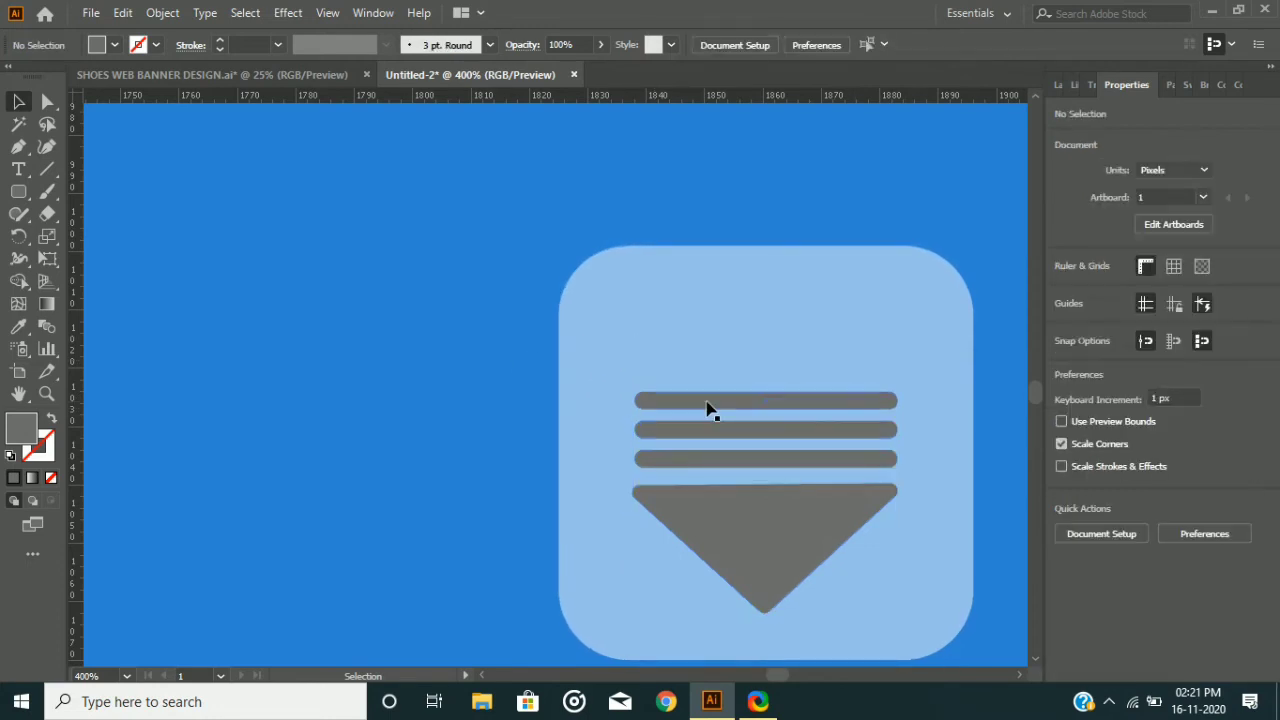
# Nudge the three bars 1 px down toward the triangle and shrink the bars and triangle together to about 41 × 33 px
pyautogui.click(708, 403)
pyautogui.keyDown('shift'); pyautogui.click(711, 430); pyautogui.keyUp('shift')
pyautogui.keyDown('shift'); pyautogui.click(712, 455); pyautogui.keyUp('shift')
pyautogui.press('Down')
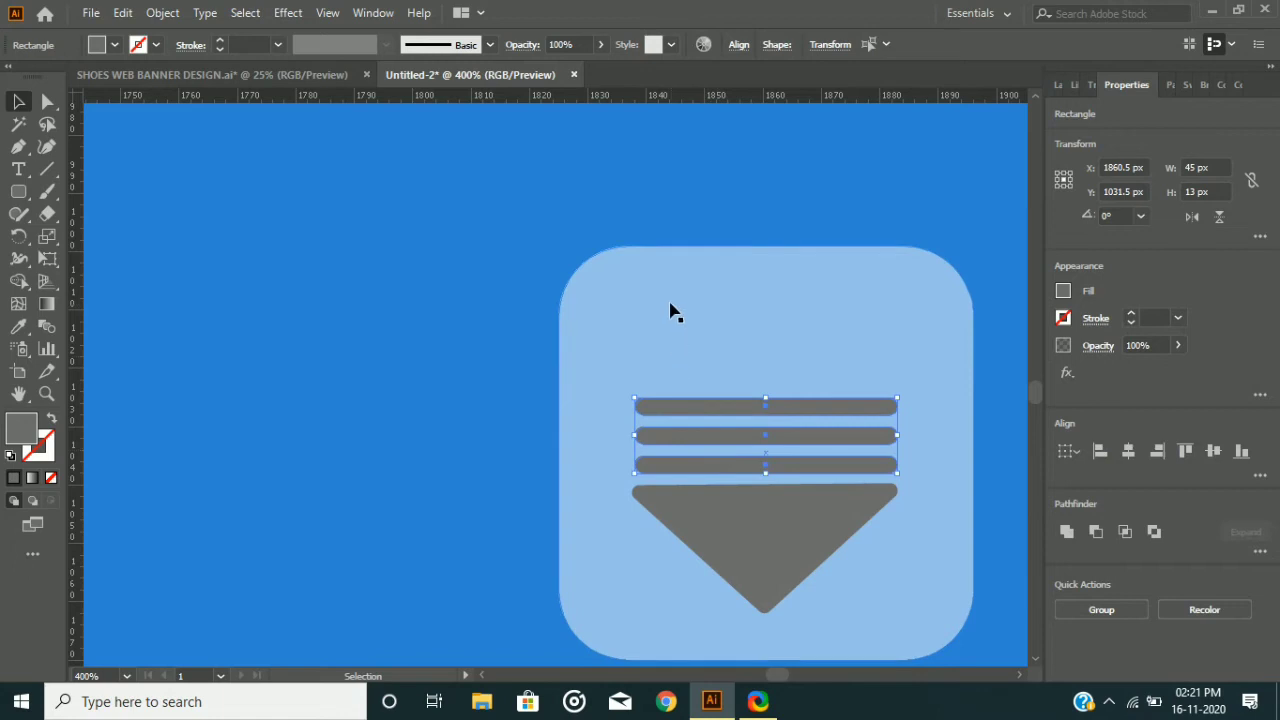
pyautogui.click(757, 583)
pyautogui.moveTo(630, 609); pyautogui.dragTo(659, 590)
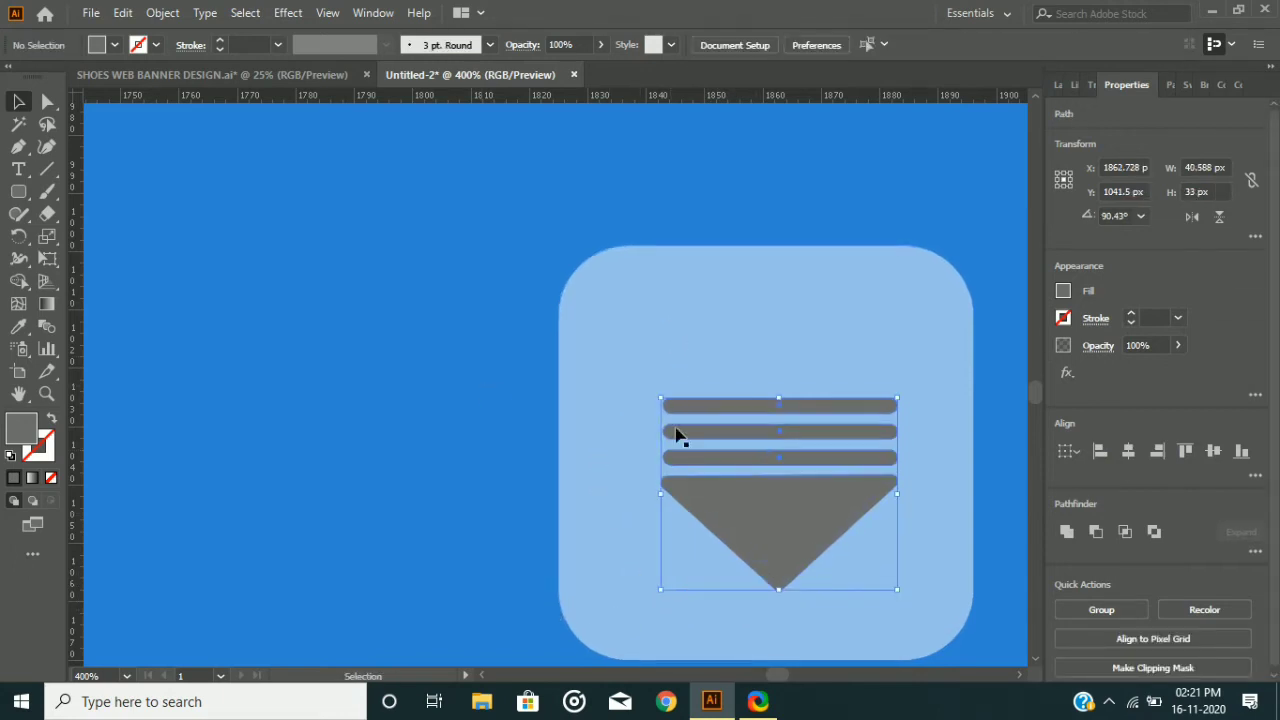
pyautogui.hotkey('ctrl', 'shift', 'a')
# Shrink the pale rounded square to 54 × 54 px around the arrow icon and group it with the bars and triangle
pyautogui.click(565, 304)
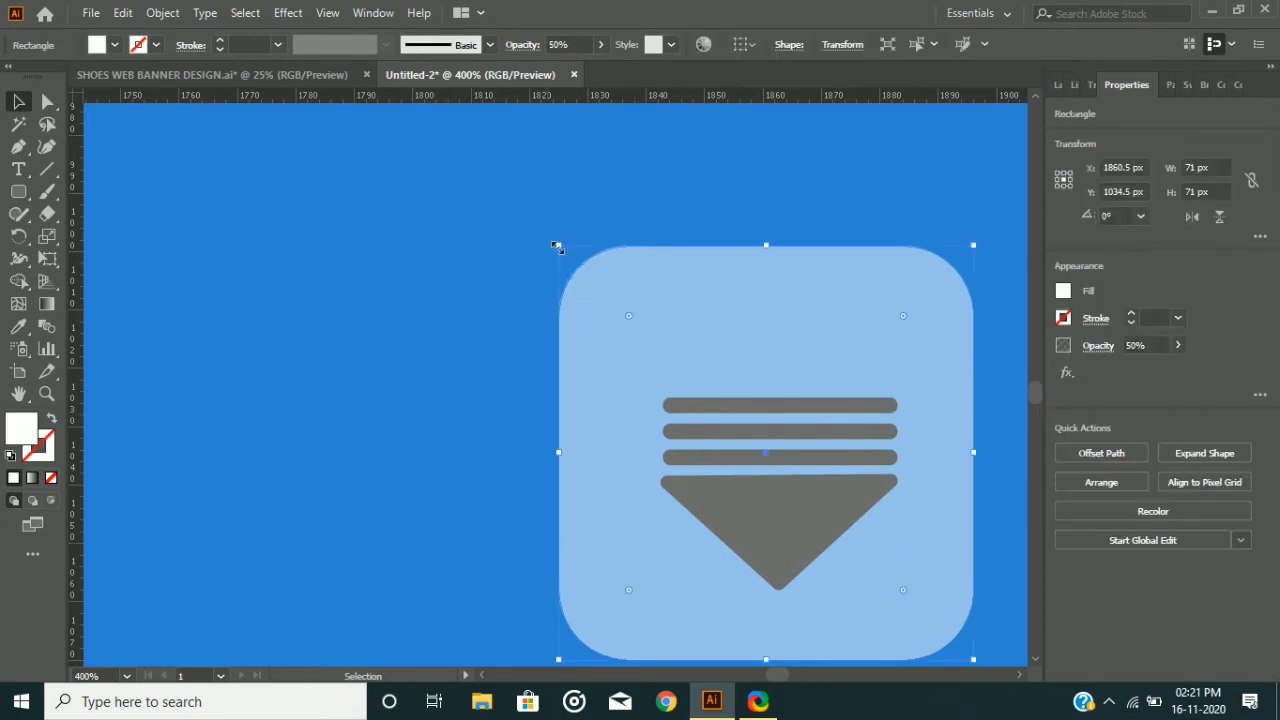
pyautogui.moveTo(557, 246); pyautogui.dragTo(623, 311)
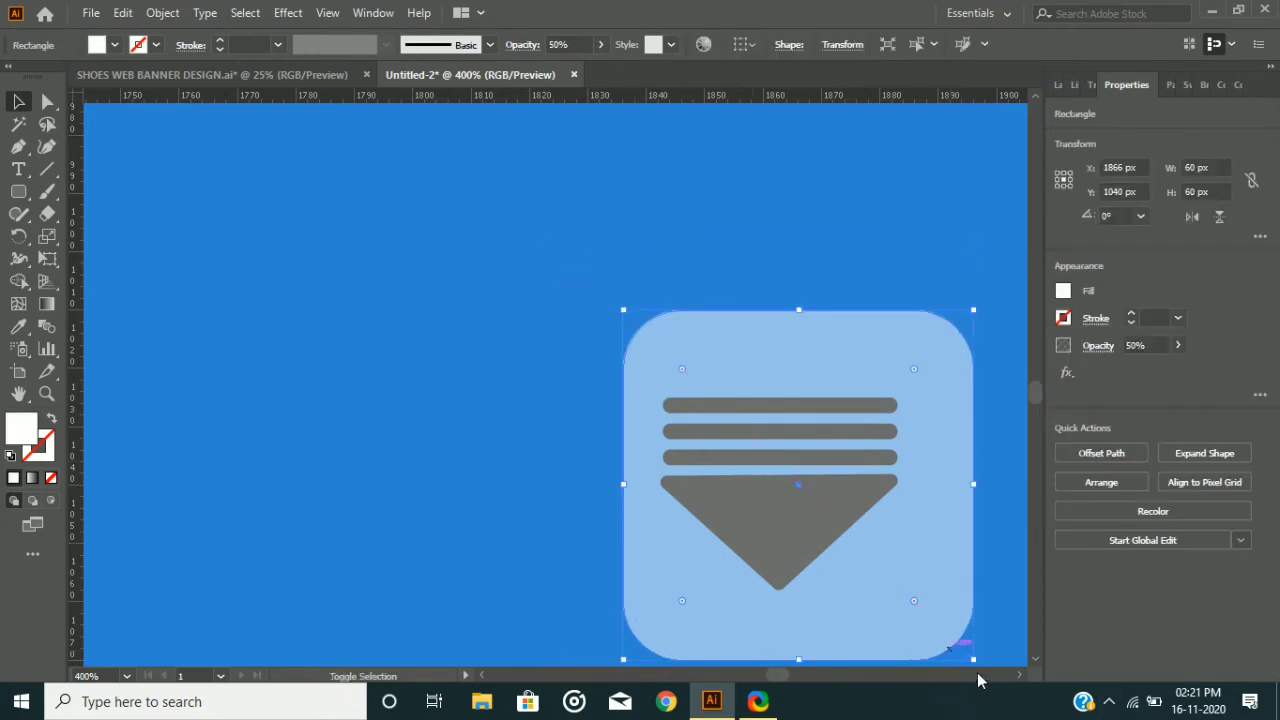
pyautogui.moveTo(973, 659); pyautogui.dragTo(938, 624)
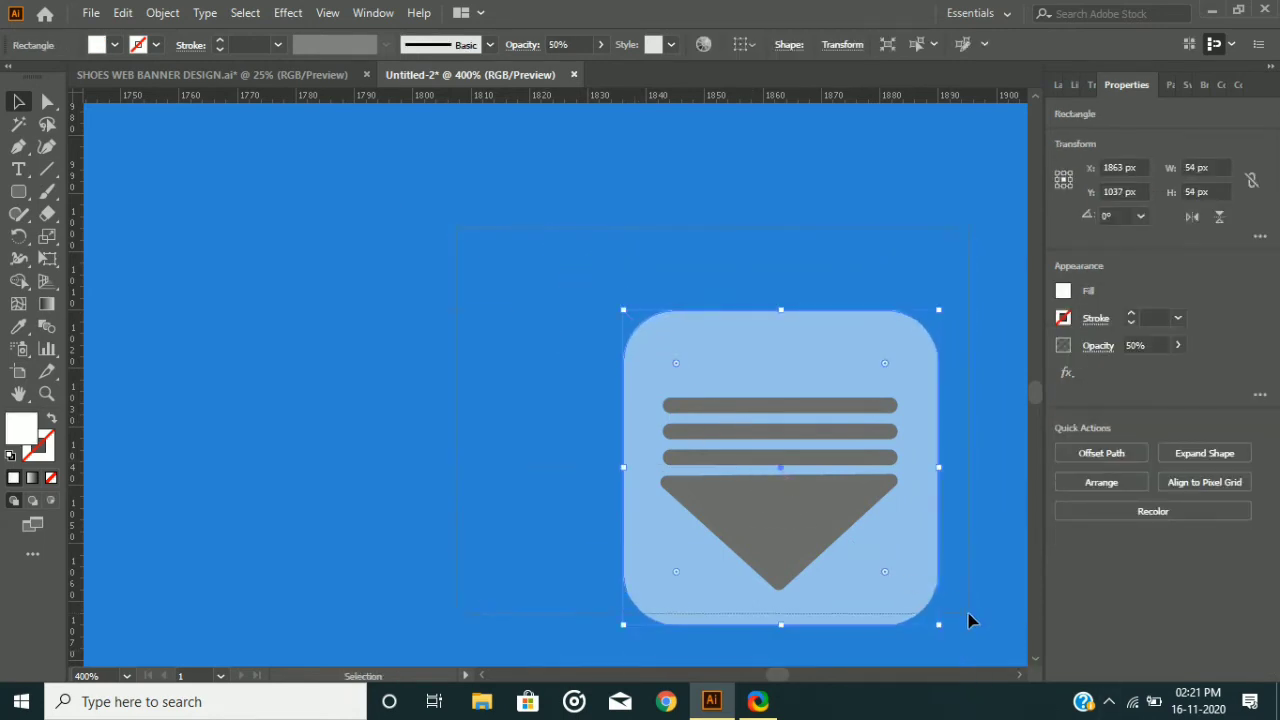
pyautogui.hotkey('ctrl', 'a')
pyautogui.hotkey('ctrl', 'g')
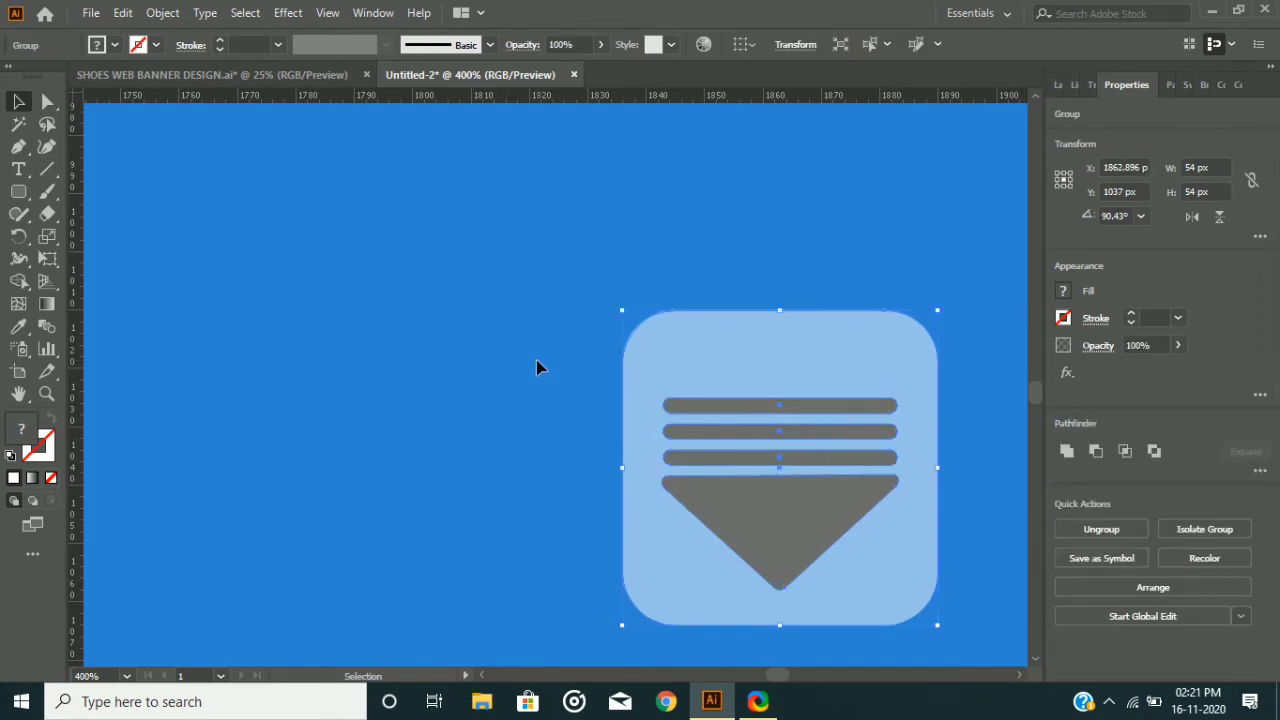
# Move the grouped arrow button into the banner's lower-right corner, centred at about X 1879 px, Y 1049 px
pyautogui.hotkey('ctrl', '-')
pyautogui.moveTo(733, 480); pyautogui.dragTo(787, 510)
pyautogui.hotkey('ctrl', '-')
pyautogui.hotkey('ctrl', '-')
pyautogui.hotkey('ctrl', '-')
pyautogui.hotkey('shift', 'Right')
pyautogui.hotkey('shift', 'Up')
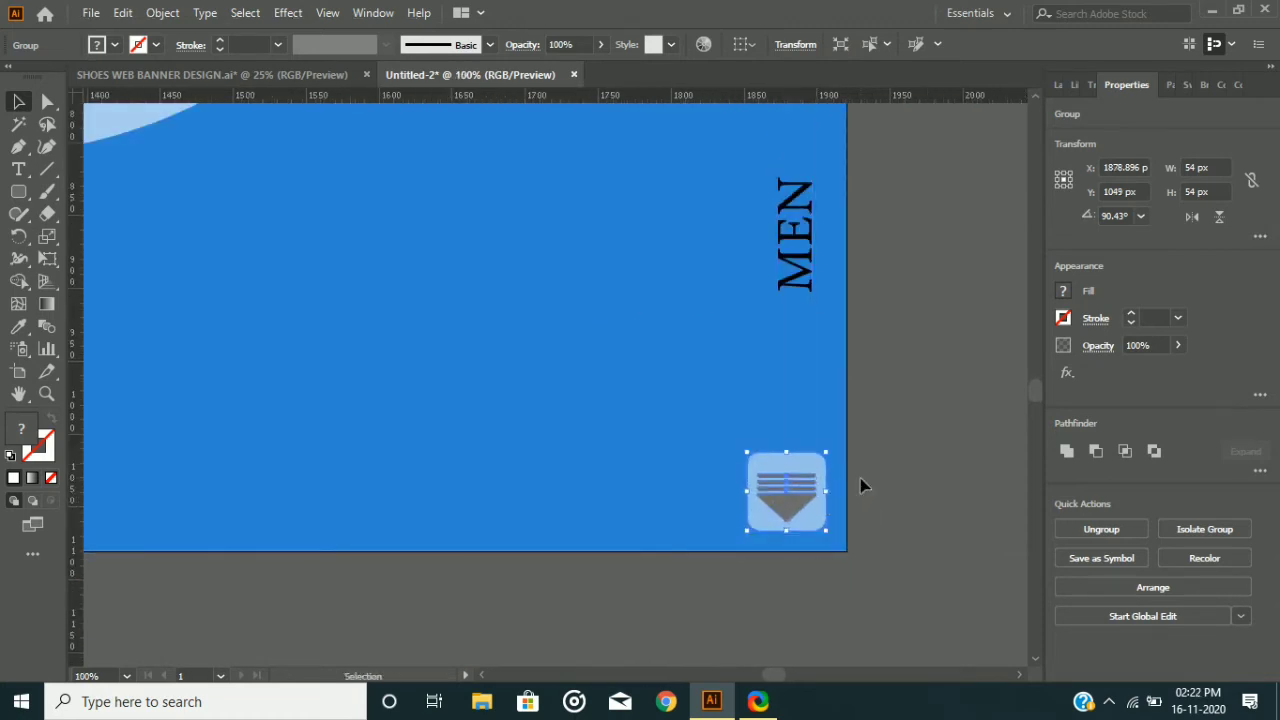
# Examine the whole banner layout with the arrow button in place
pyautogui.click(845, 443)
pyautogui.hotkey('ctrl', '-')
pyautogui.hotkey('ctrl', '-')
pyautogui.hotkey('ctrl', '-')
pyautogui.hotkey('ctrl', '-')
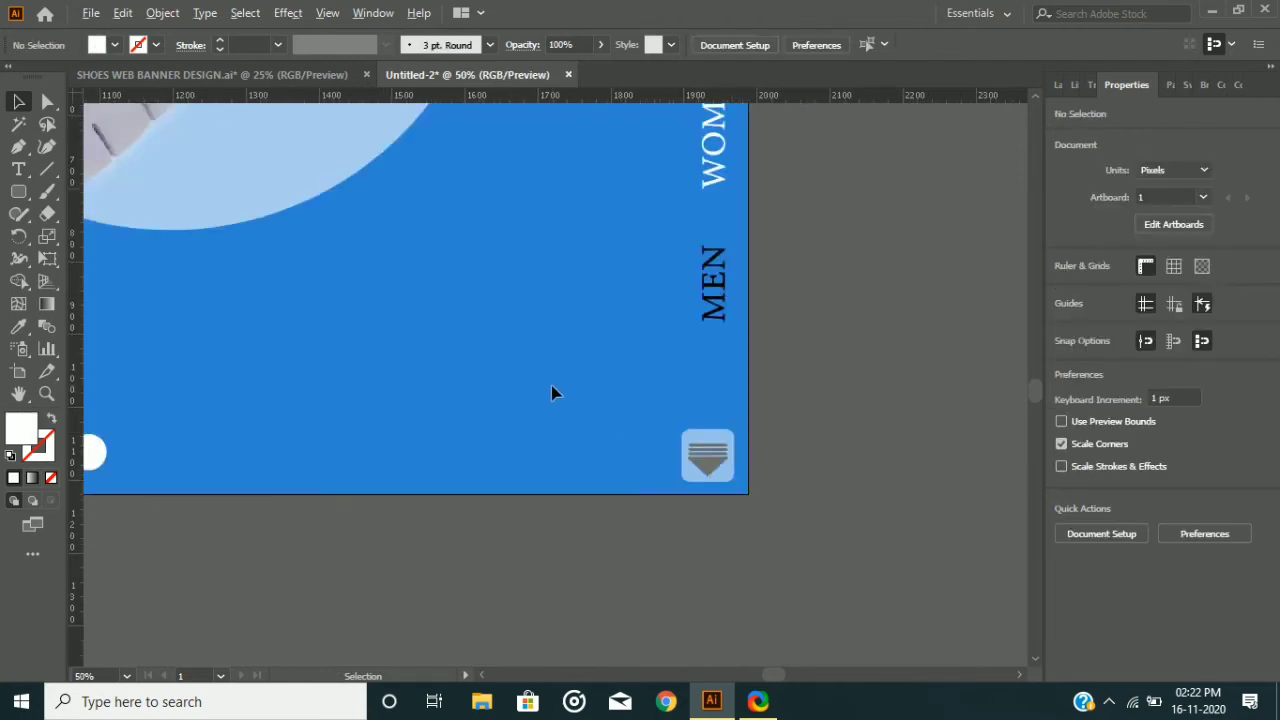
pyautogui.click(363, 277)
pyautogui.hotkey('ctrl', '0')
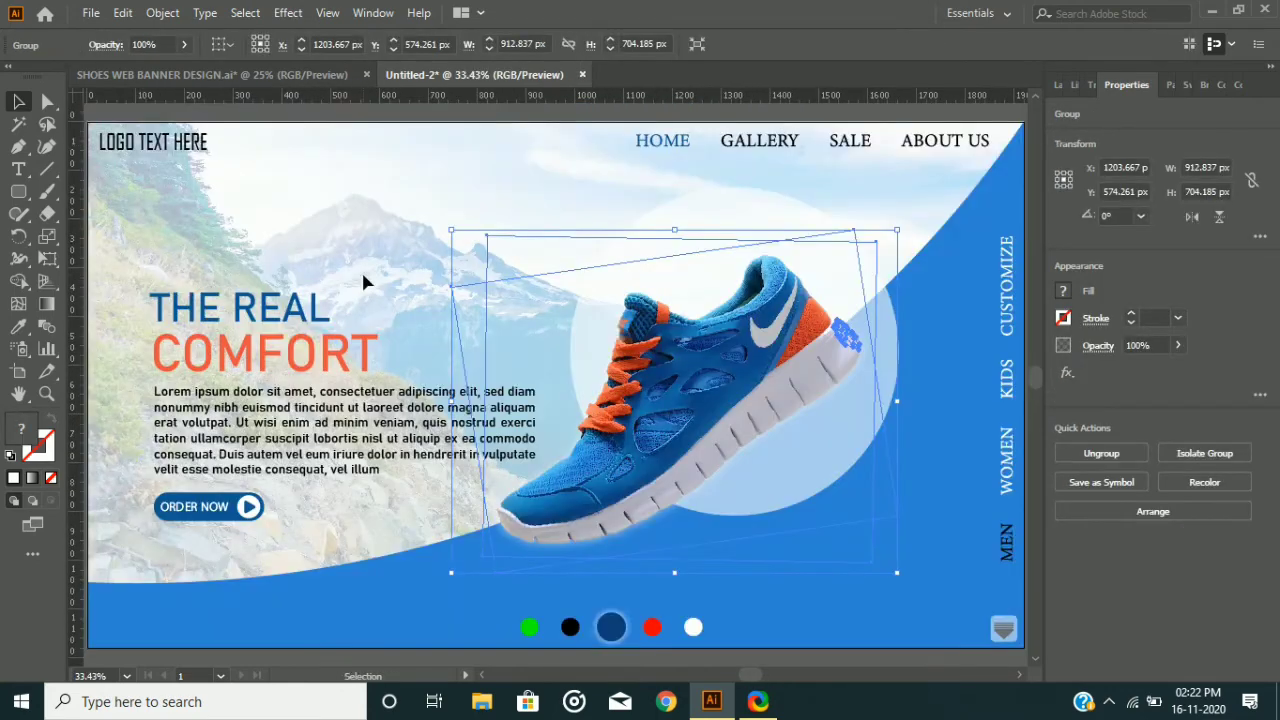
pyautogui.click(363, 120)
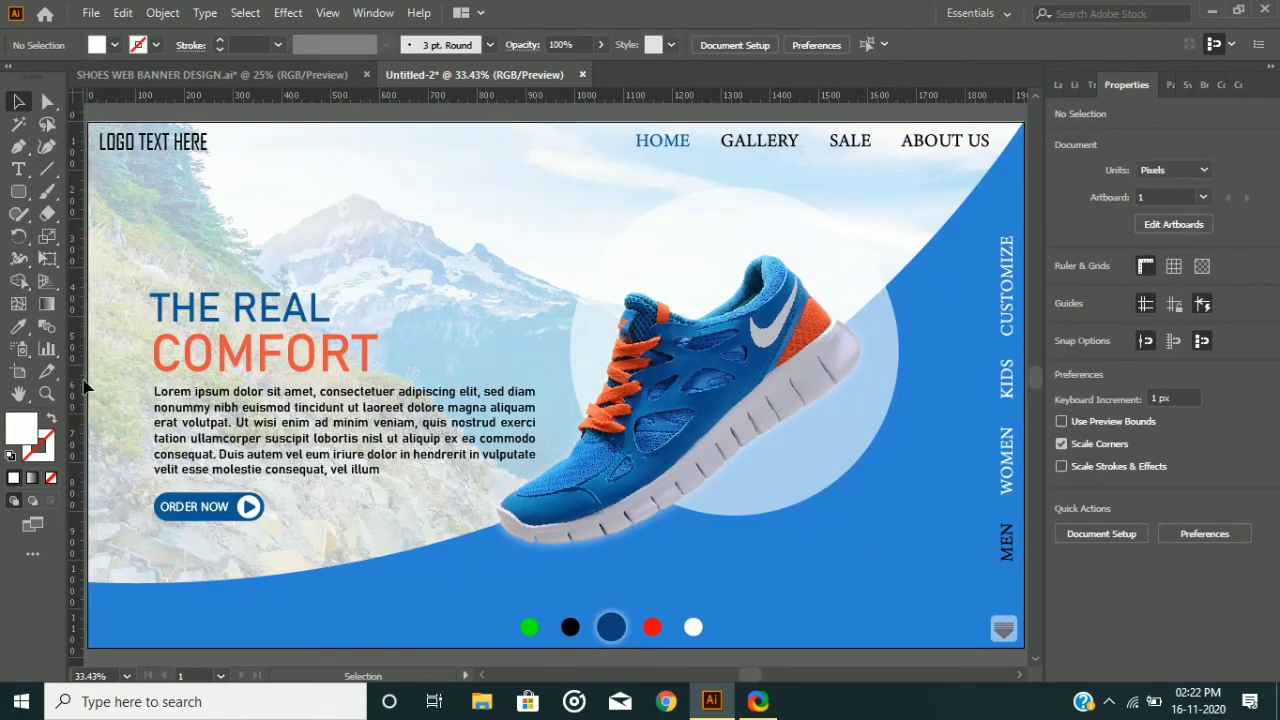
# Add the number 41 in black to the left of the THE REAL headline and set its font size to 26 pt
pyautogui.scroll(2, 97, 385)
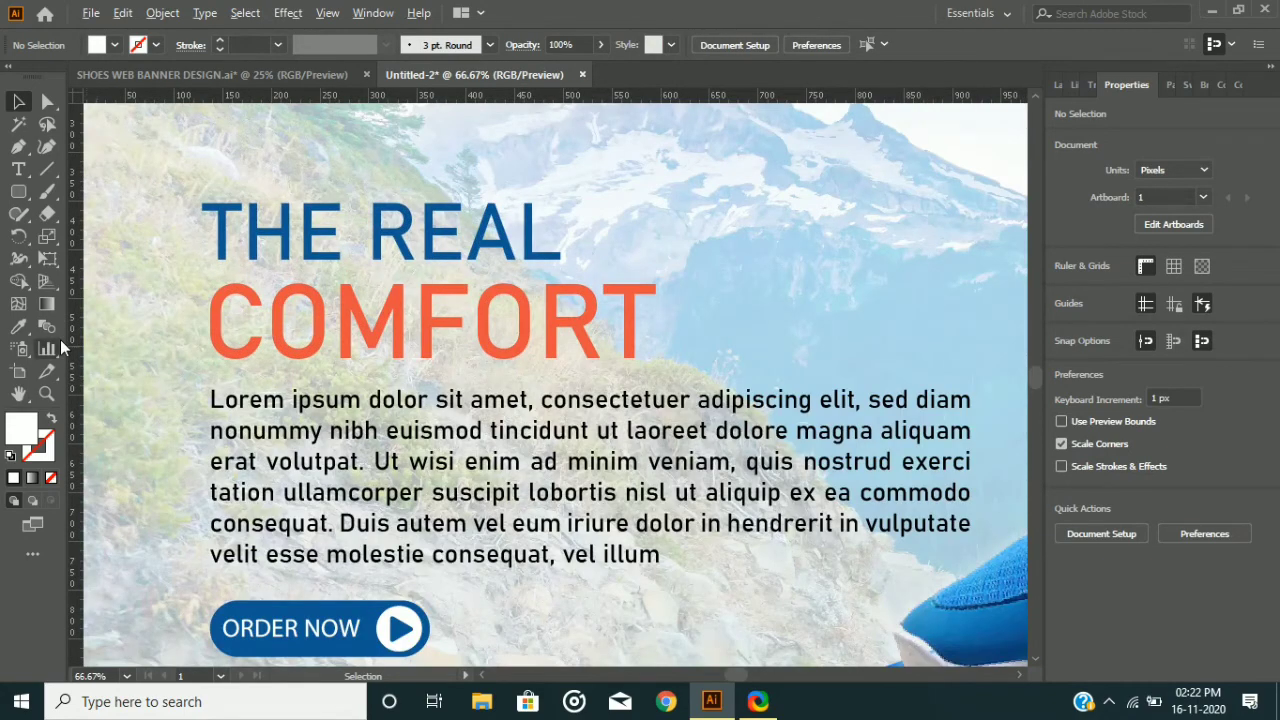
pyautogui.scroll(1, 140, 411)
pyautogui.scroll(2, 99, 405)
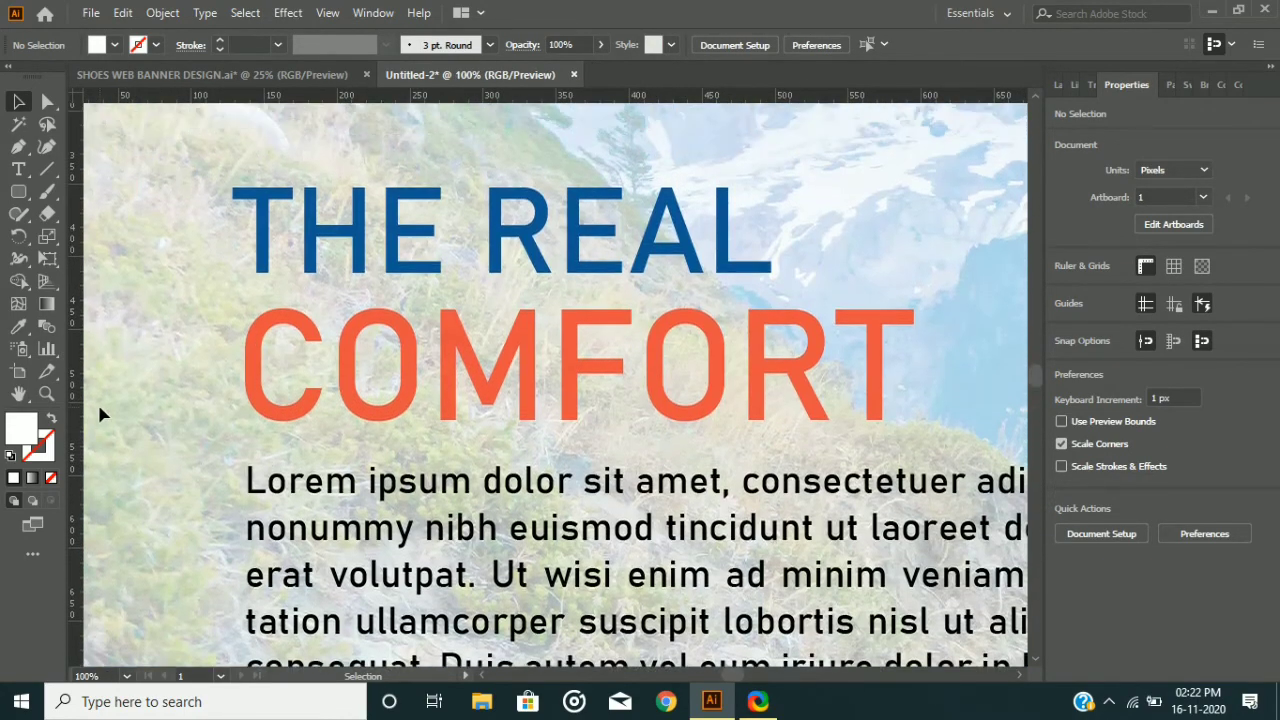
pyautogui.click(18, 169)
pyautogui.click(99, 189)
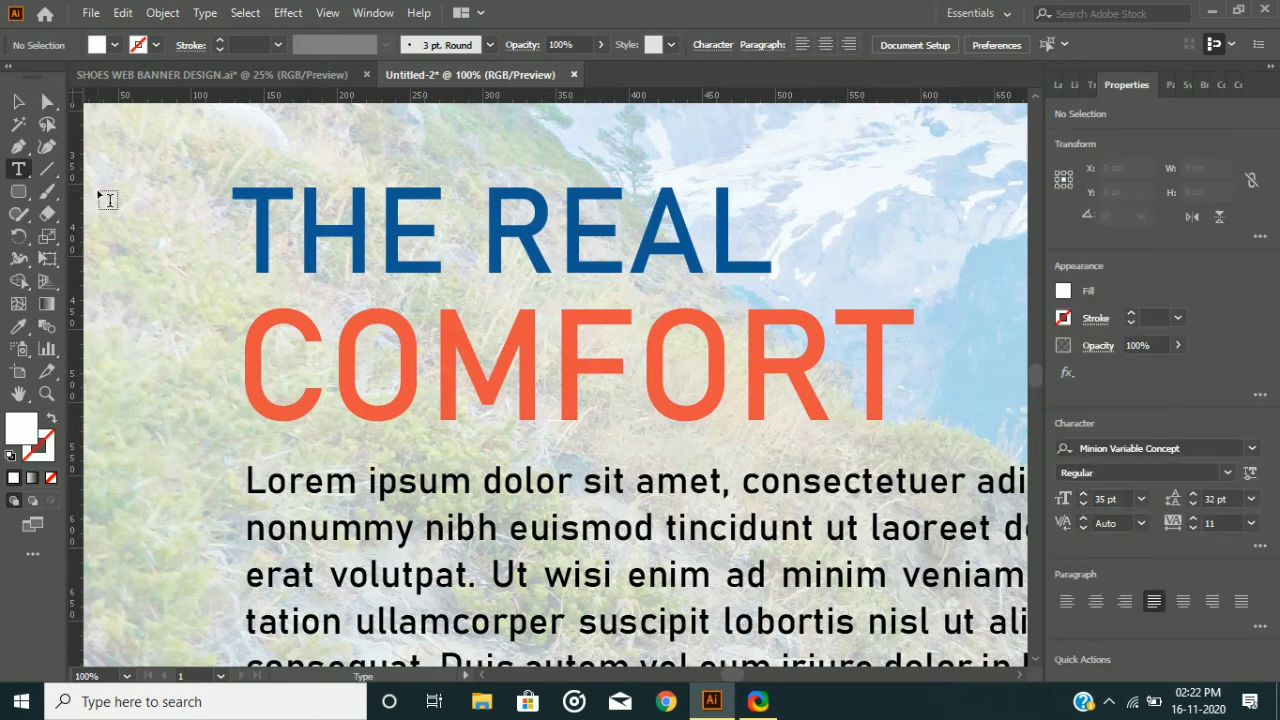
pyautogui.write('41')
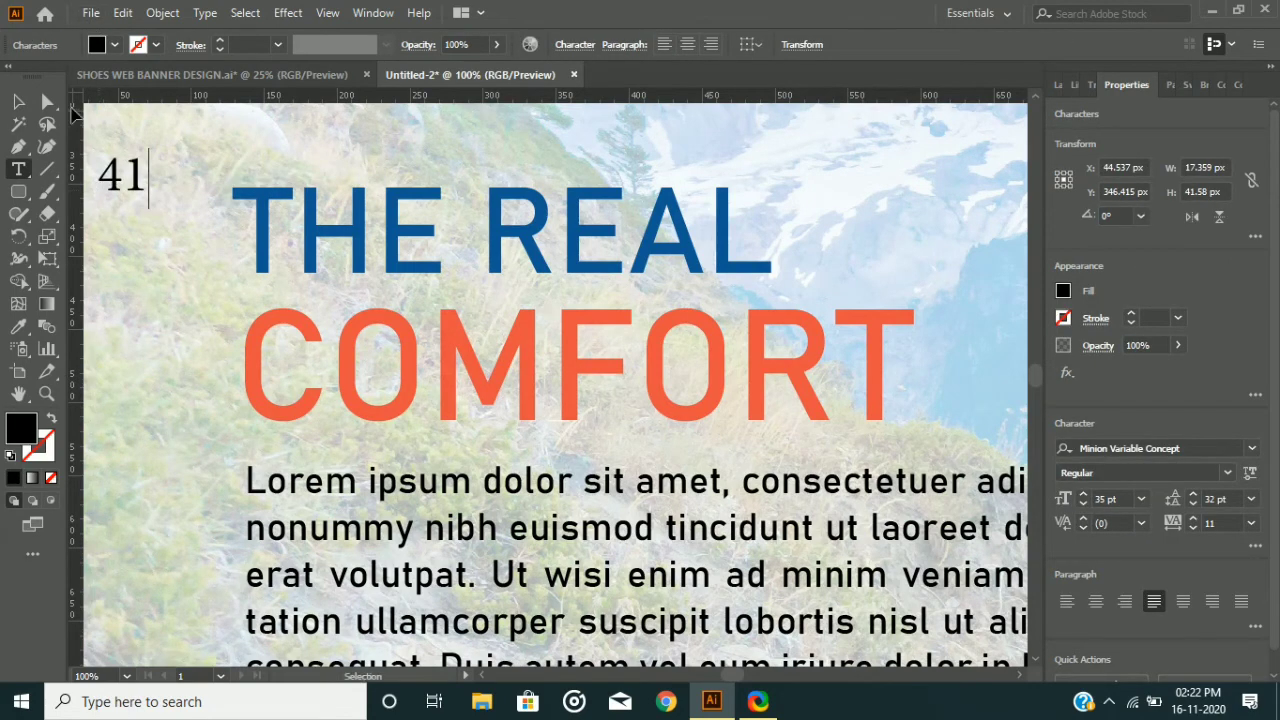
pyautogui.click(18, 101)
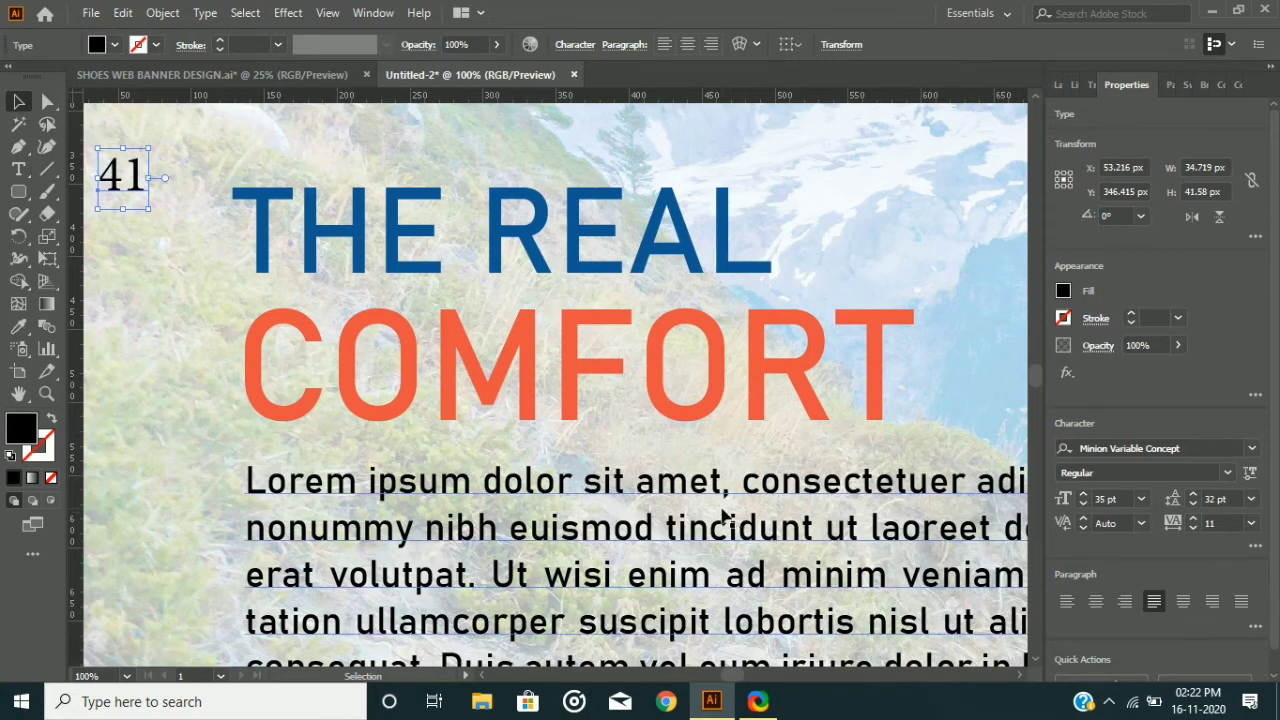
pyautogui.click(1083, 504)
pyautogui.click(1083, 504)
pyautogui.click(1083, 504)
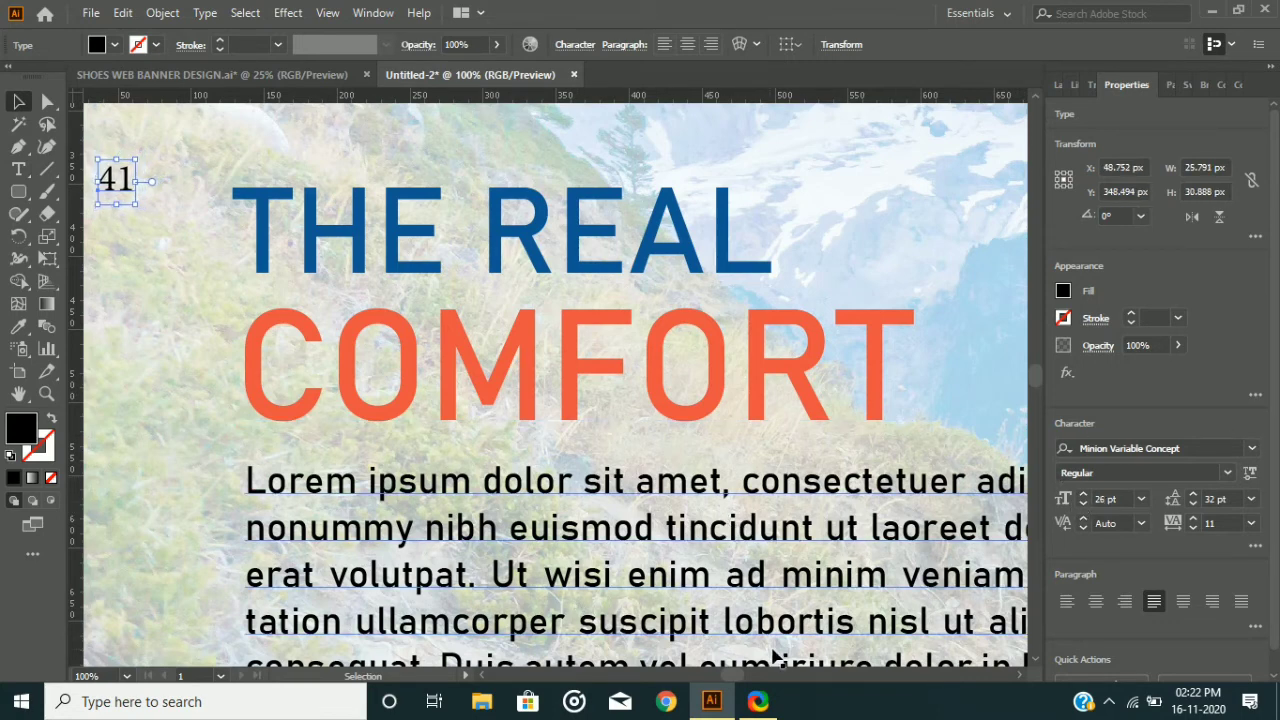
# Copy the number 41 downward into an evenly spaced column of five and change the copies to 42, 43, 44 and 45
pyautogui.moveTo(115, 197); pyautogui.dragTo(126, 318)
pyautogui.hotkey('ctrl', 'd')
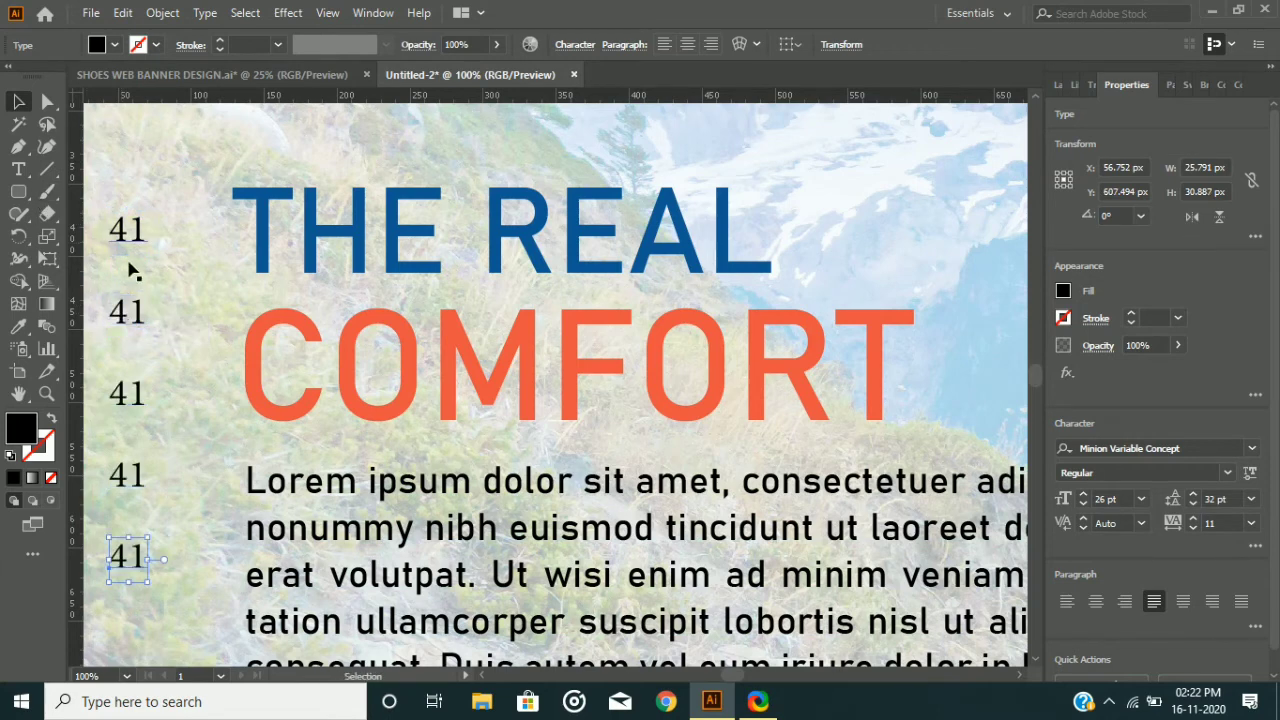
pyautogui.press('t')
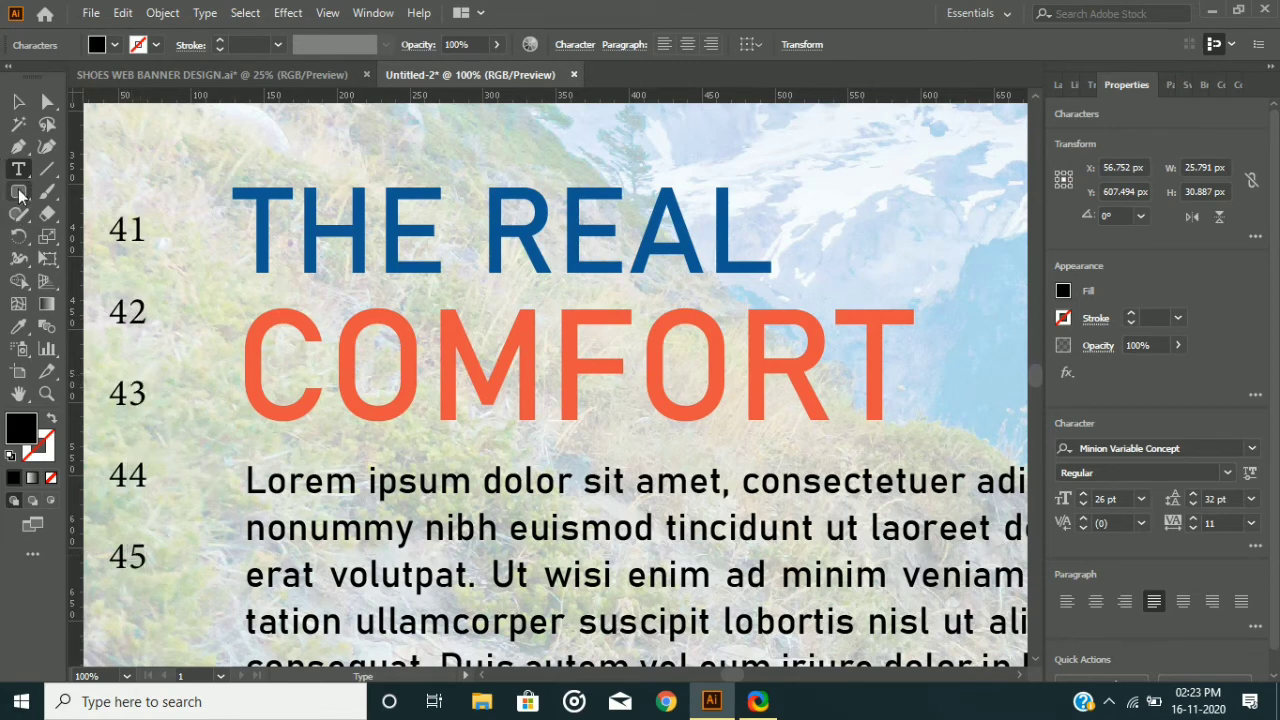
# Draw a circle 46 px in diameter over the number 43 and fill it with white
pyautogui.moveTo(19, 195); pyautogui.dragTo(95, 229)
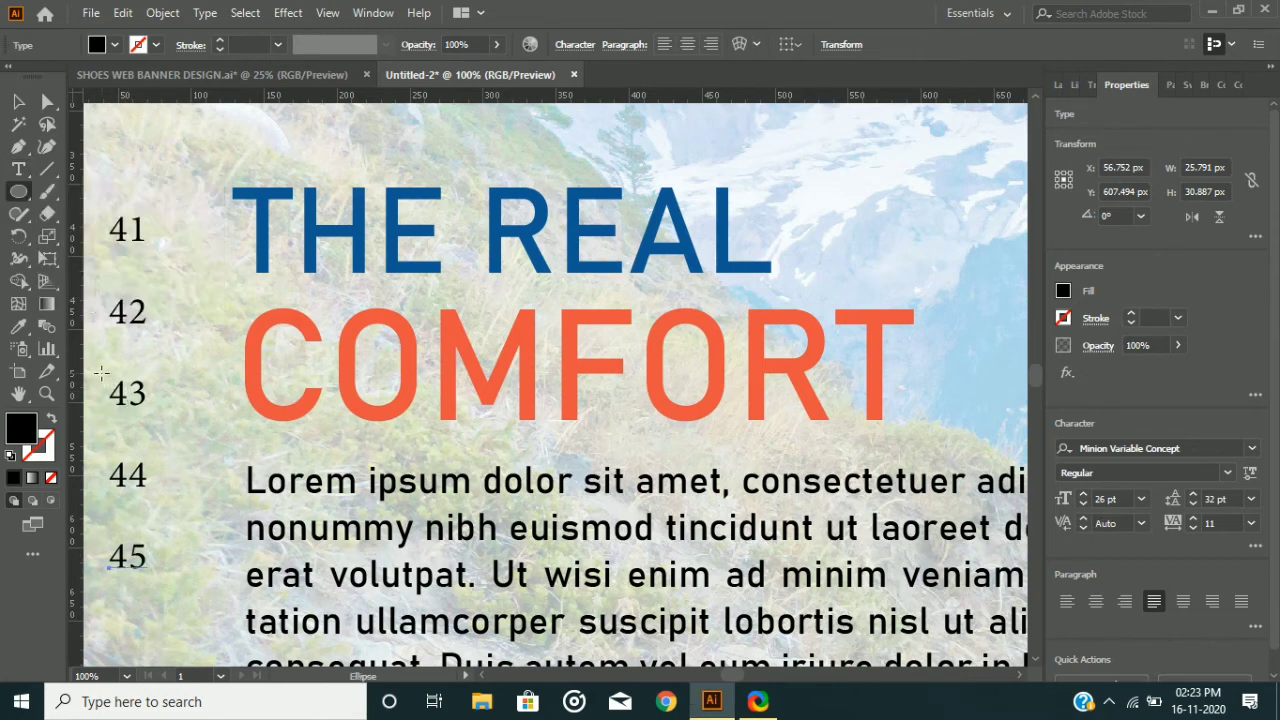
pyautogui.moveTo(101, 372); pyautogui.dragTo(167, 437)
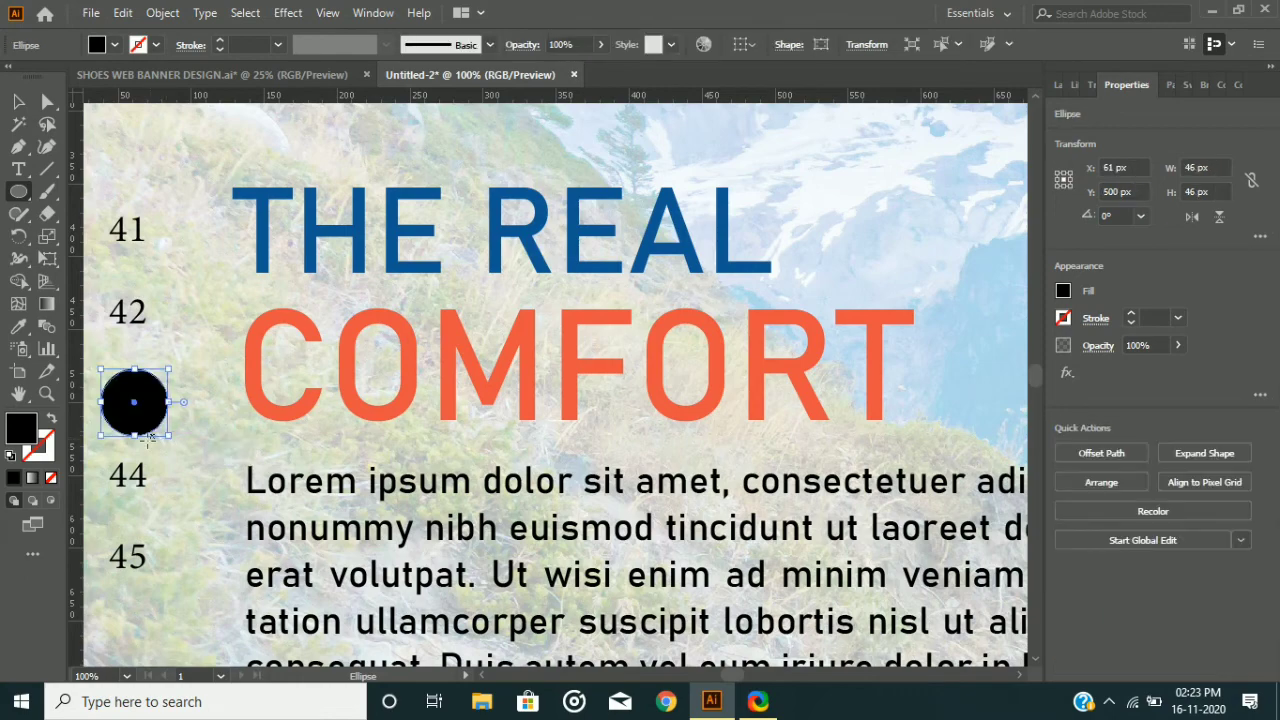
pyautogui.click(1063, 294)
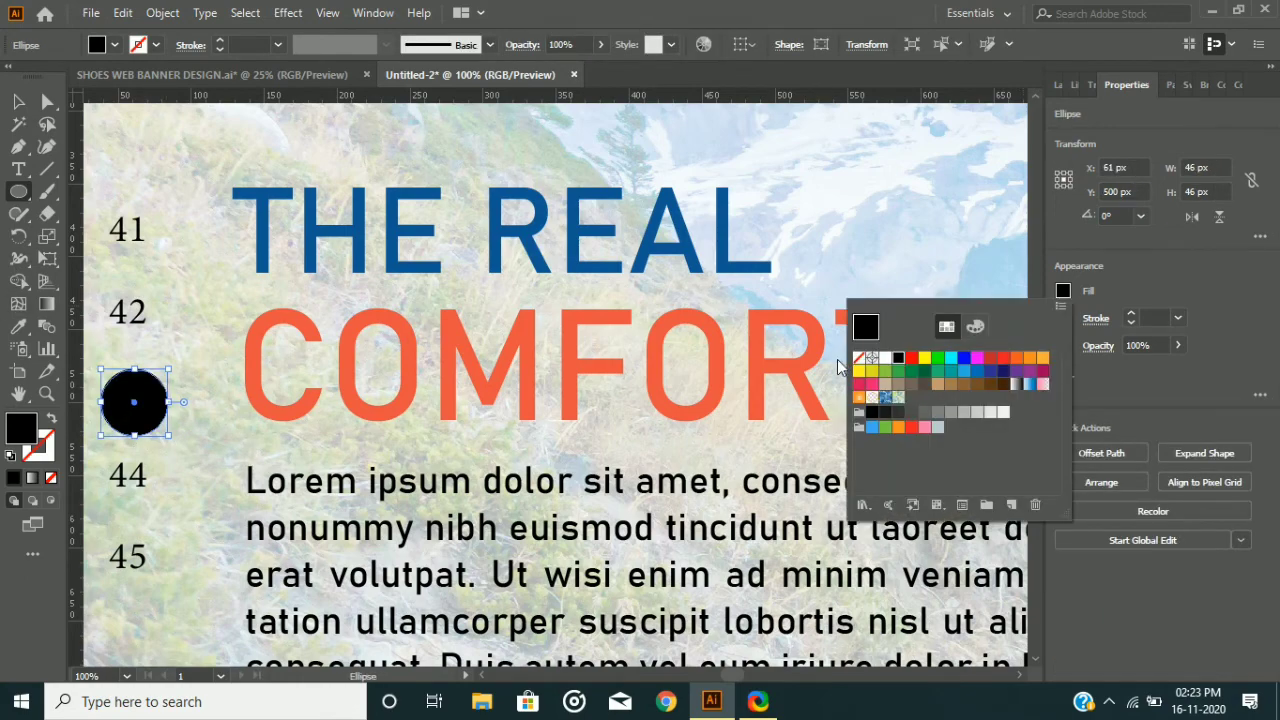
pyautogui.click(885, 358)
# Send the white circle backward in the stacking order until it sits behind the number 43
pyautogui.rightClick(139, 401)
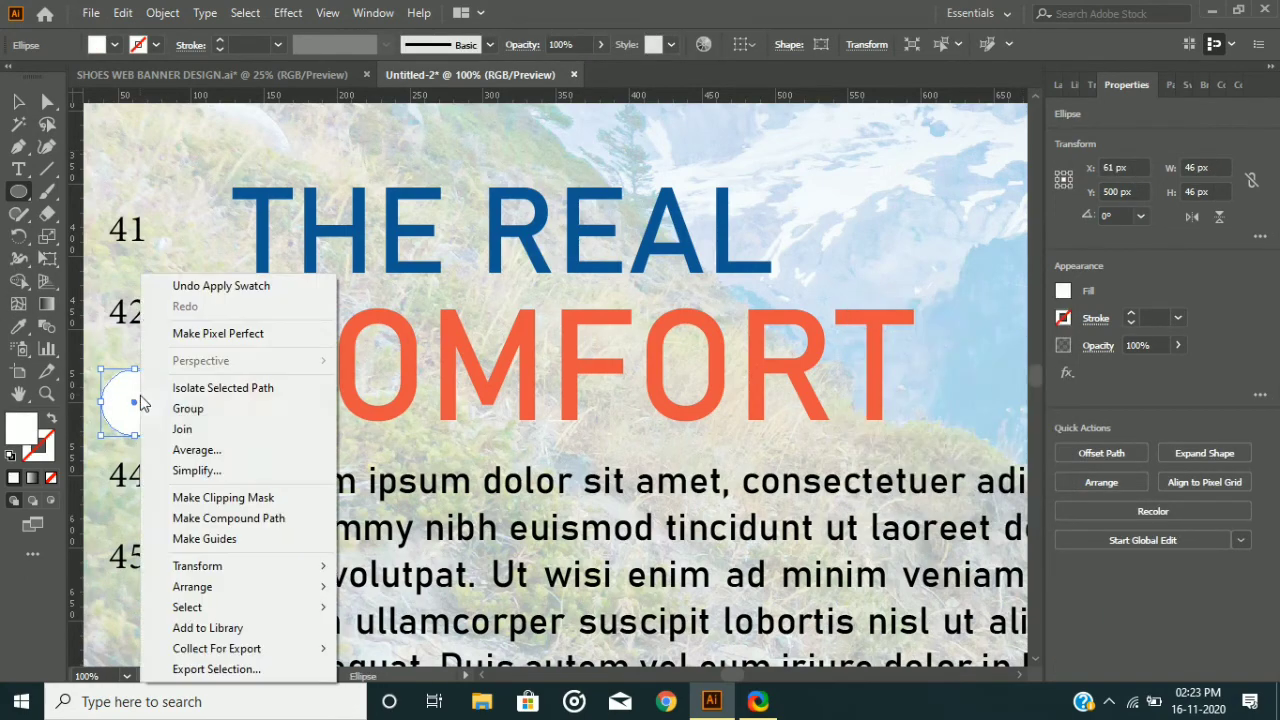
pyautogui.moveTo(250, 588)
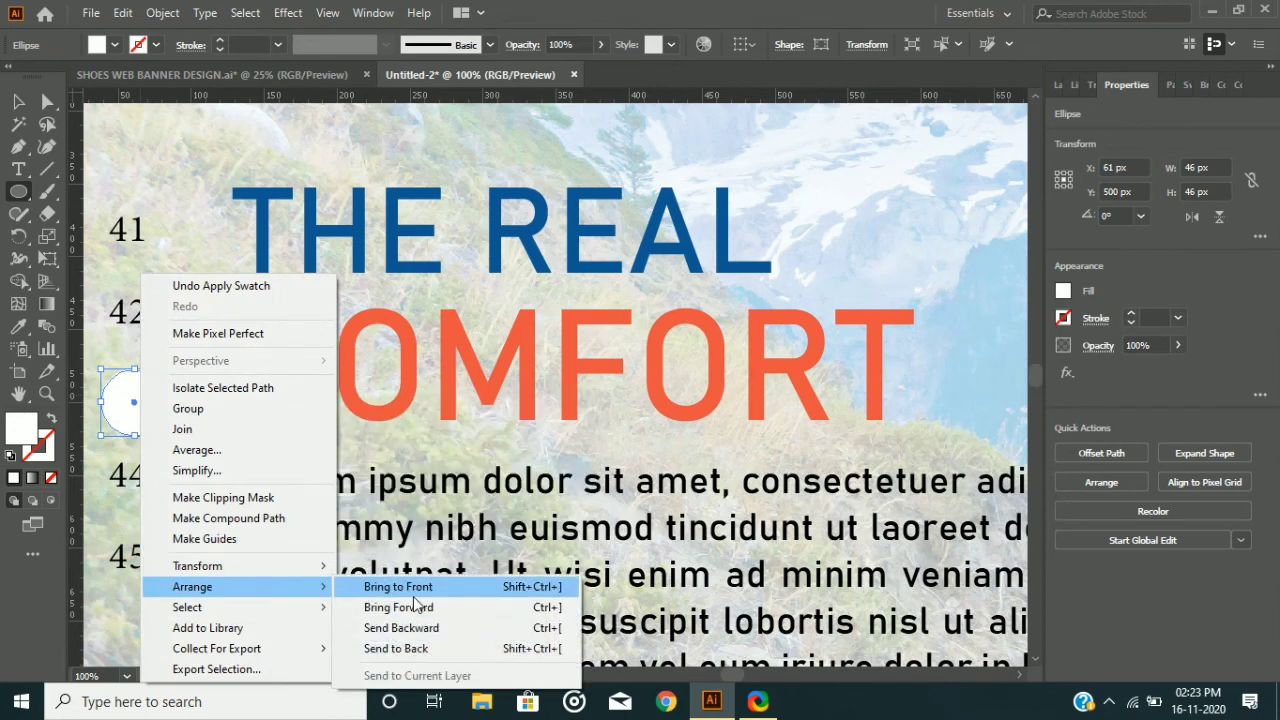
pyautogui.click(410, 622)
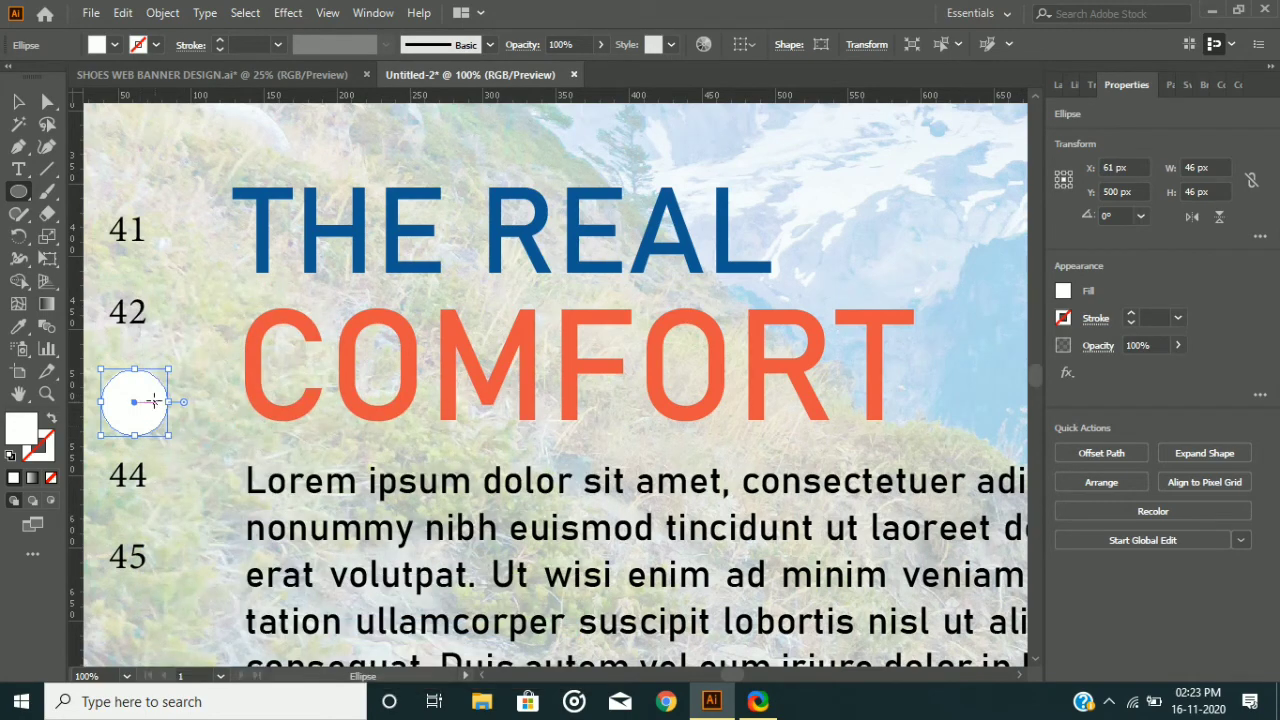
pyautogui.rightClick(118, 402)
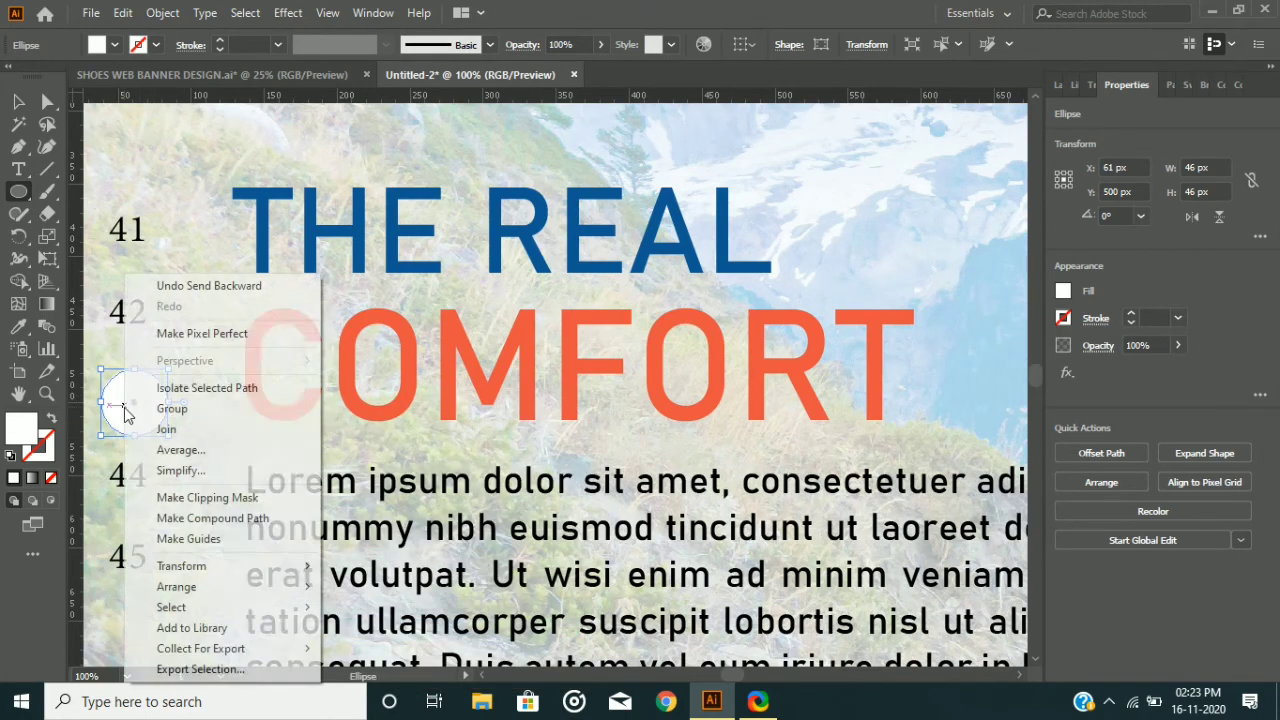
pyautogui.moveTo(250, 583)
pyautogui.click(385, 626)
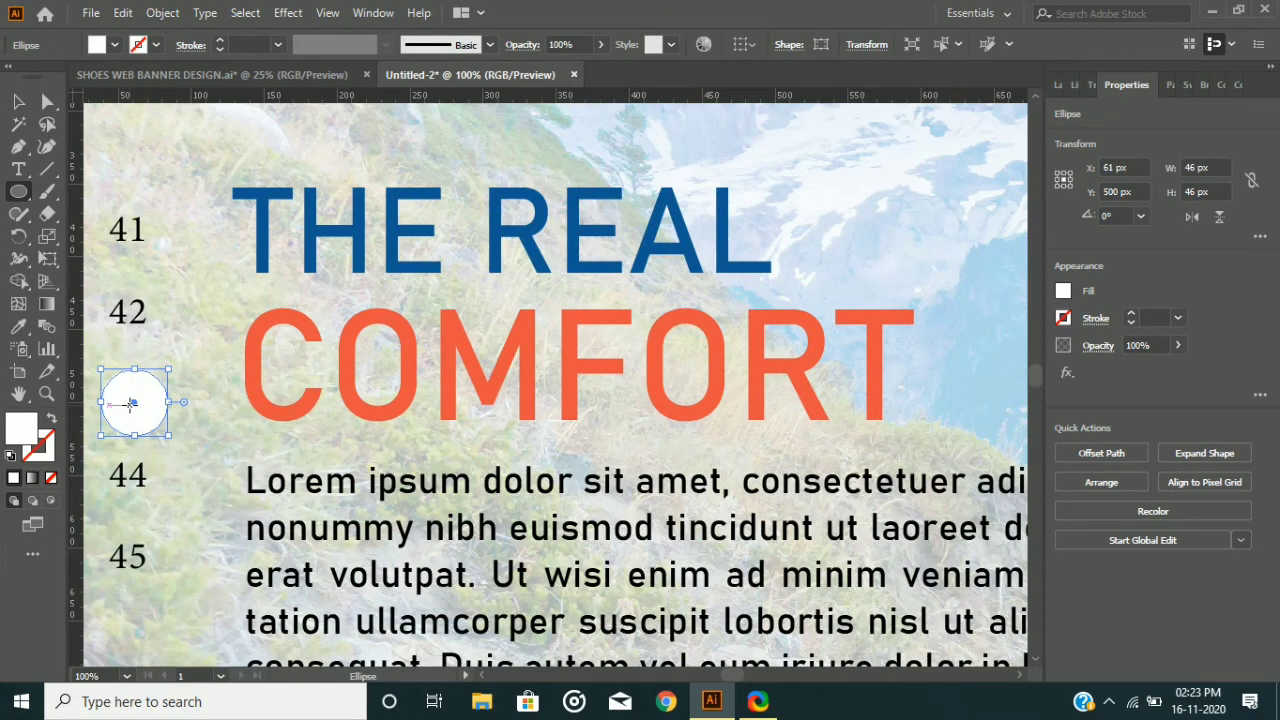
pyautogui.rightClick(124, 404)
pyautogui.click(383, 636)
# Center the white circle and the number 43 on each other horizontally and vertically, and nudge the circle up slightly
pyautogui.scroll(3, 93, 393)
pyautogui.click(20, 103)
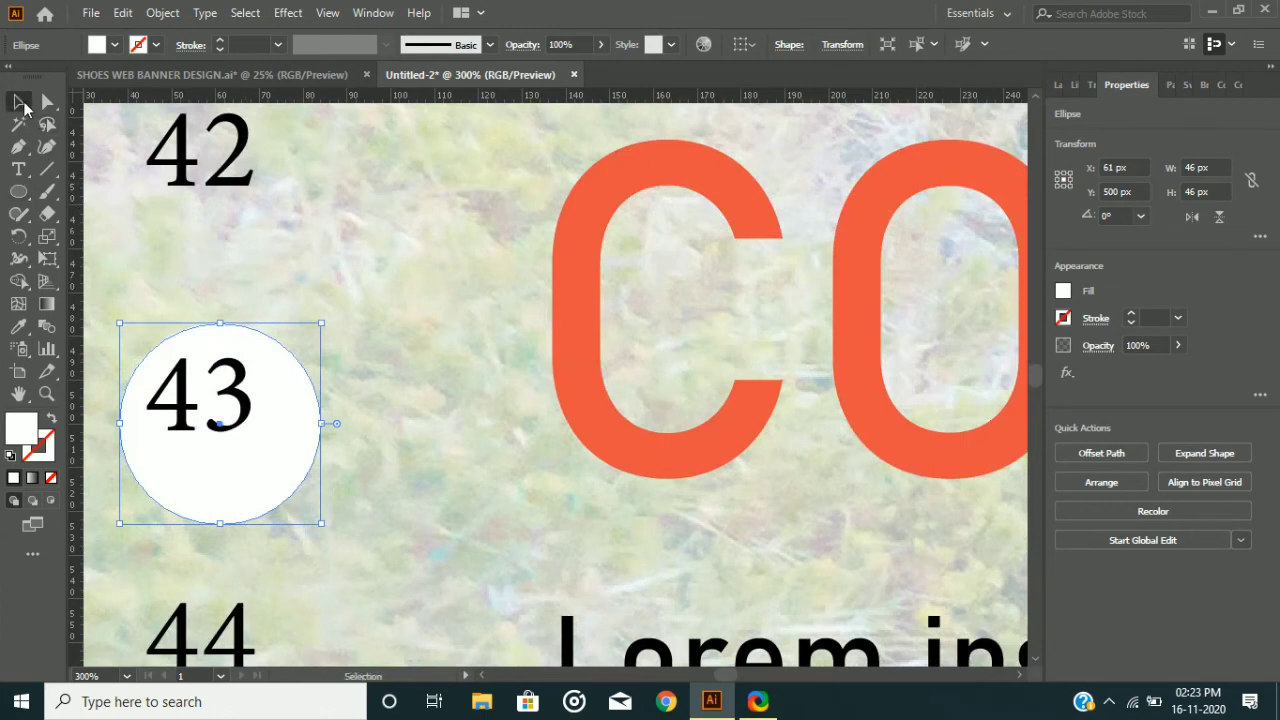
pyautogui.moveTo(222, 461)
pyautogui.mouseDown()
pyautogui.moveTo(209, 444)
pyautogui.moveTo(220, 450)
pyautogui.mouseUp()
pyautogui.keyDown('shift'); pyautogui.click(251, 408); pyautogui.keyUp('shift')
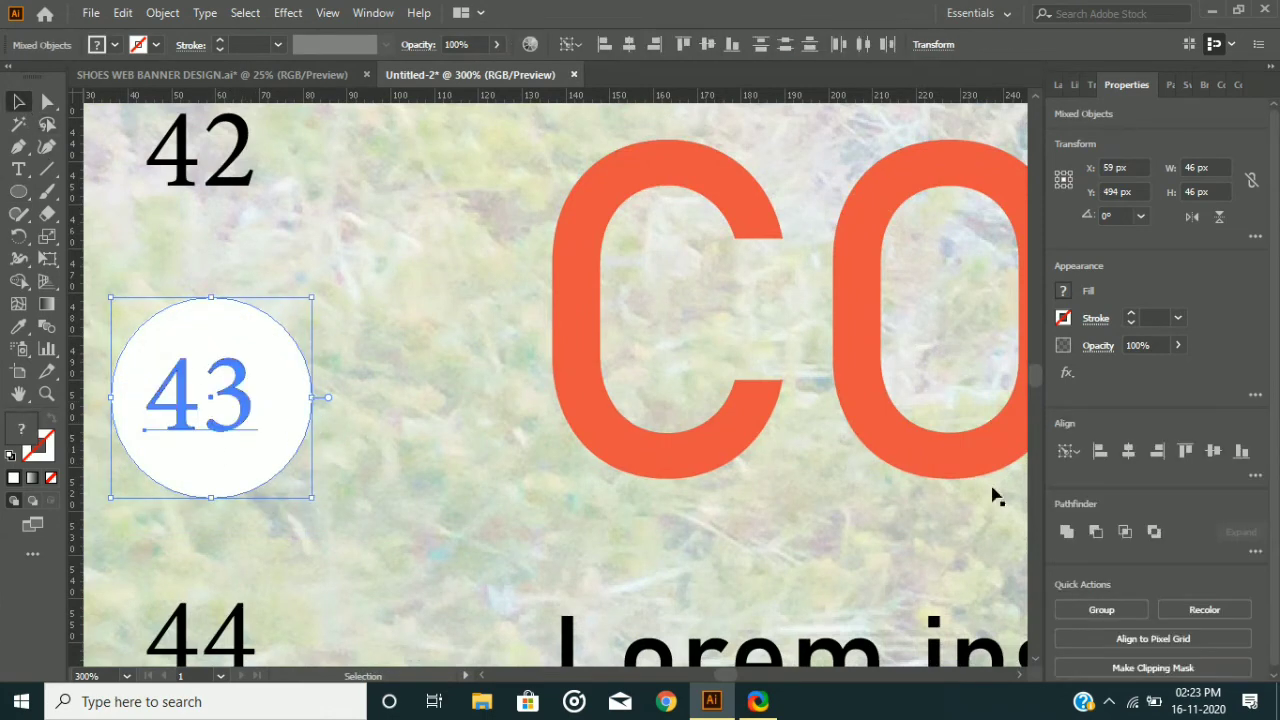
pyautogui.click(1128, 451)
pyautogui.click(1213, 451)
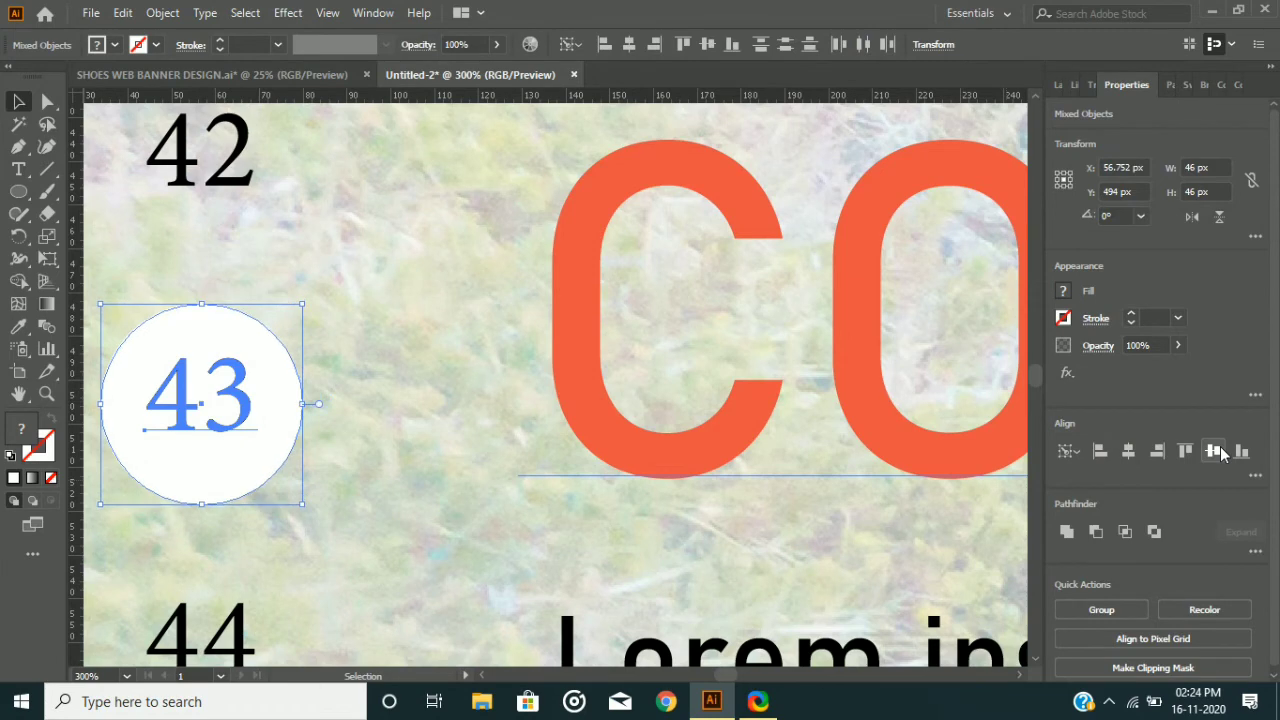
pyautogui.hotkey('ctrl', 'shift', 'a')
pyautogui.click(169, 474)
pyautogui.click(191, 495)
pyautogui.press('Up')
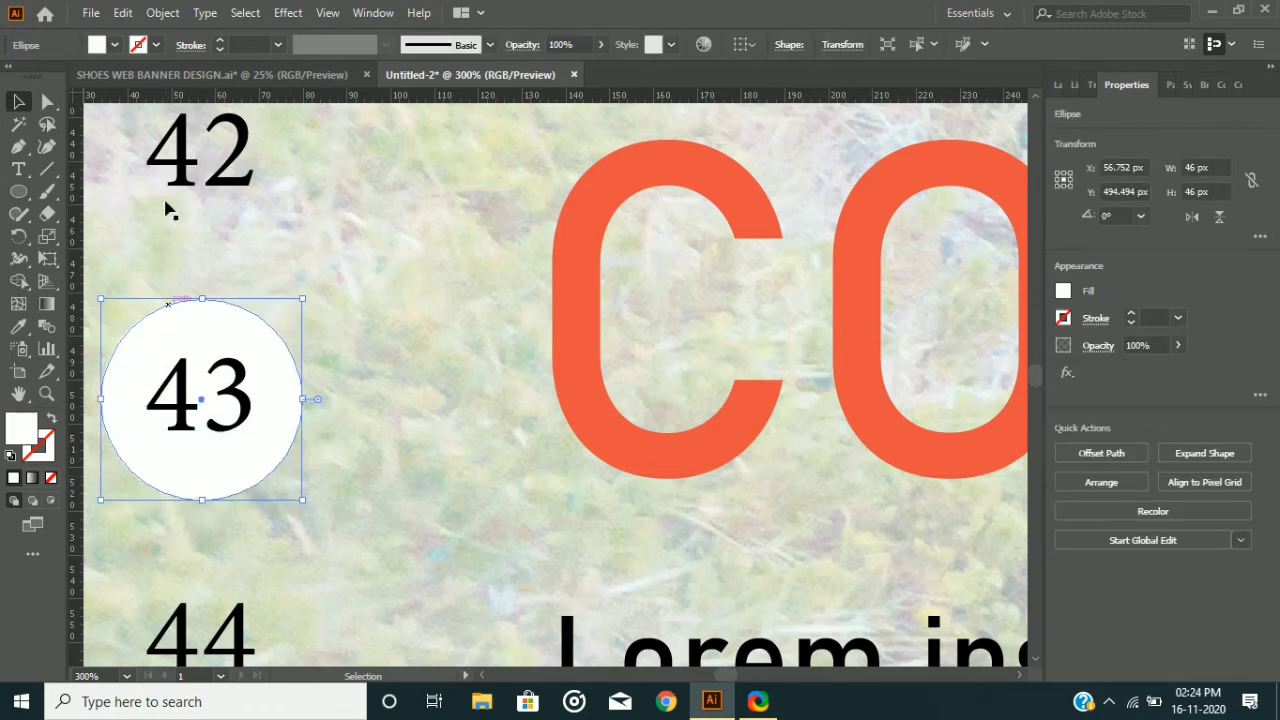
# Start an Outer Glow effect on the white circle with preview enabled and a medium grey glow color
pyautogui.click(289, 13)
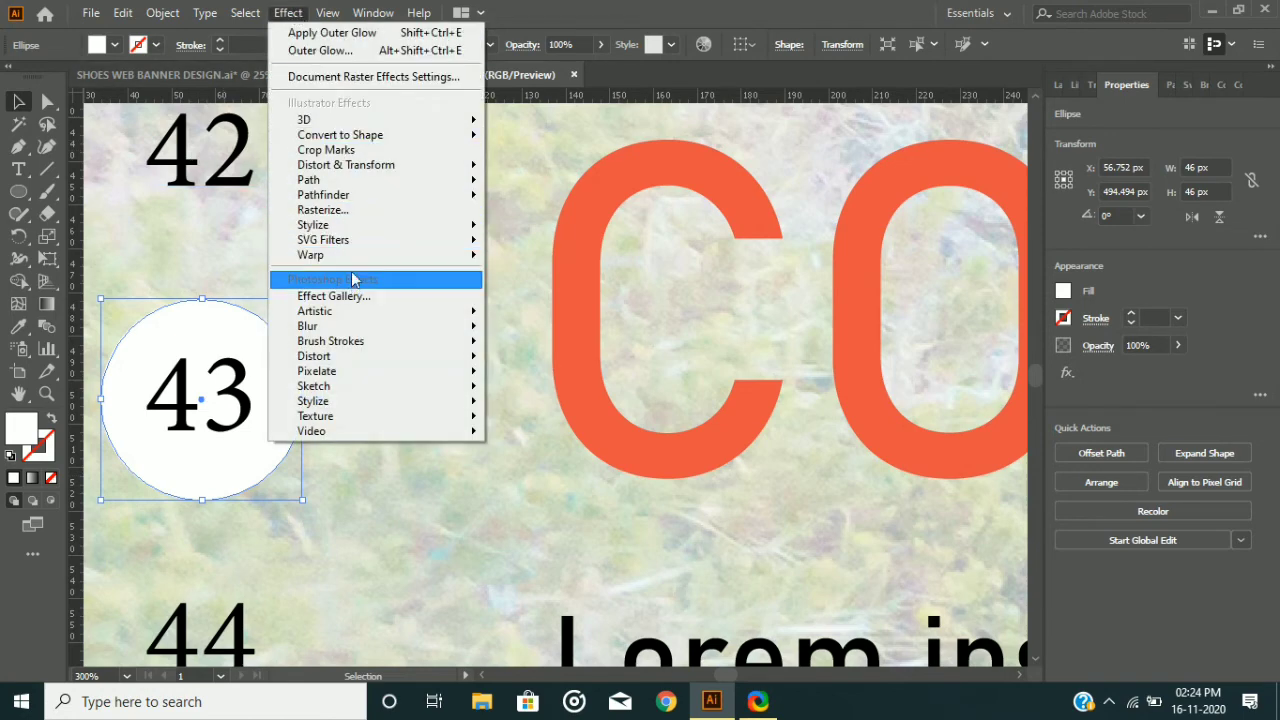
pyautogui.moveTo(358, 228)
pyautogui.click(543, 290)
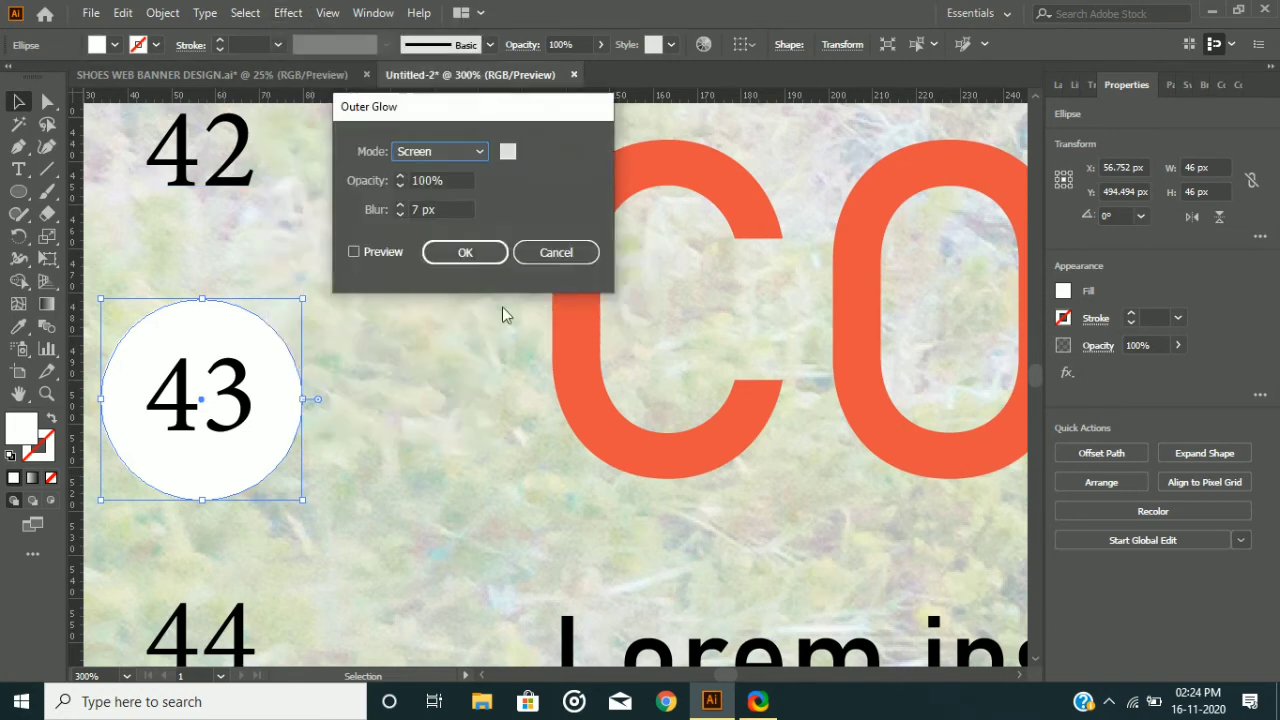
pyautogui.click(355, 253)
pyautogui.click(508, 152)
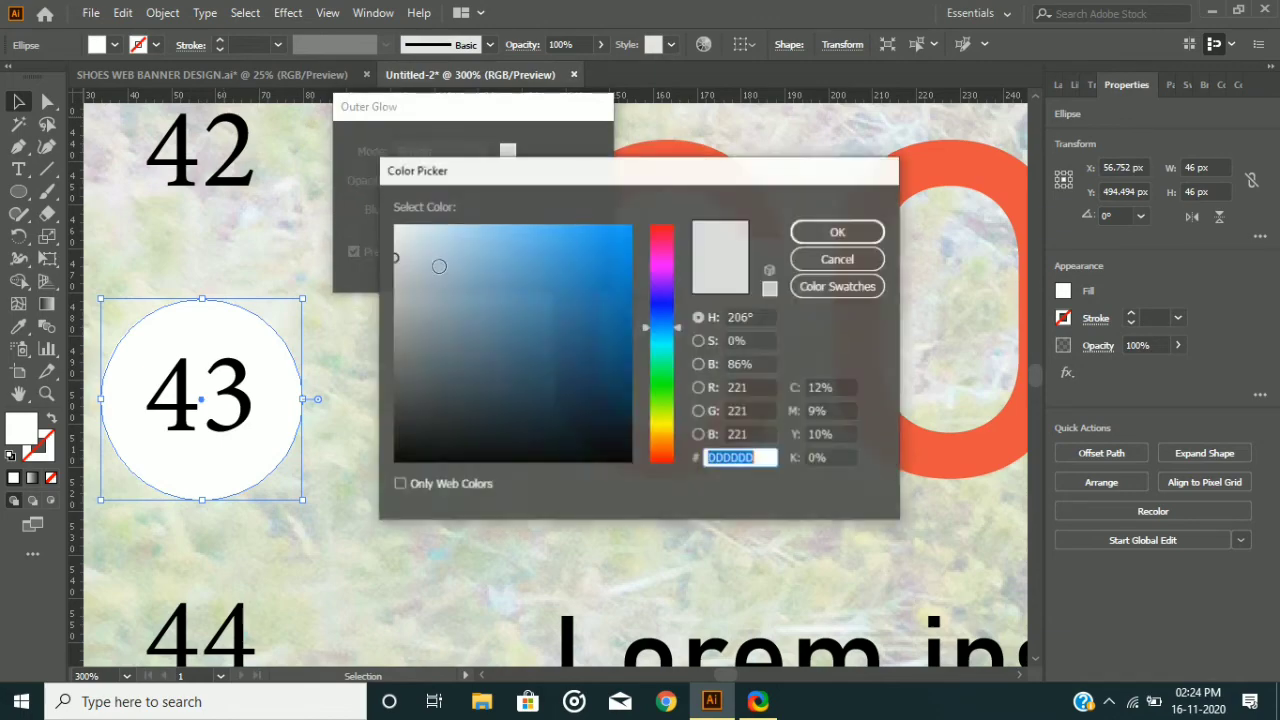
pyautogui.moveTo(395, 258); pyautogui.dragTo(395, 351)
pyautogui.click(837, 232)
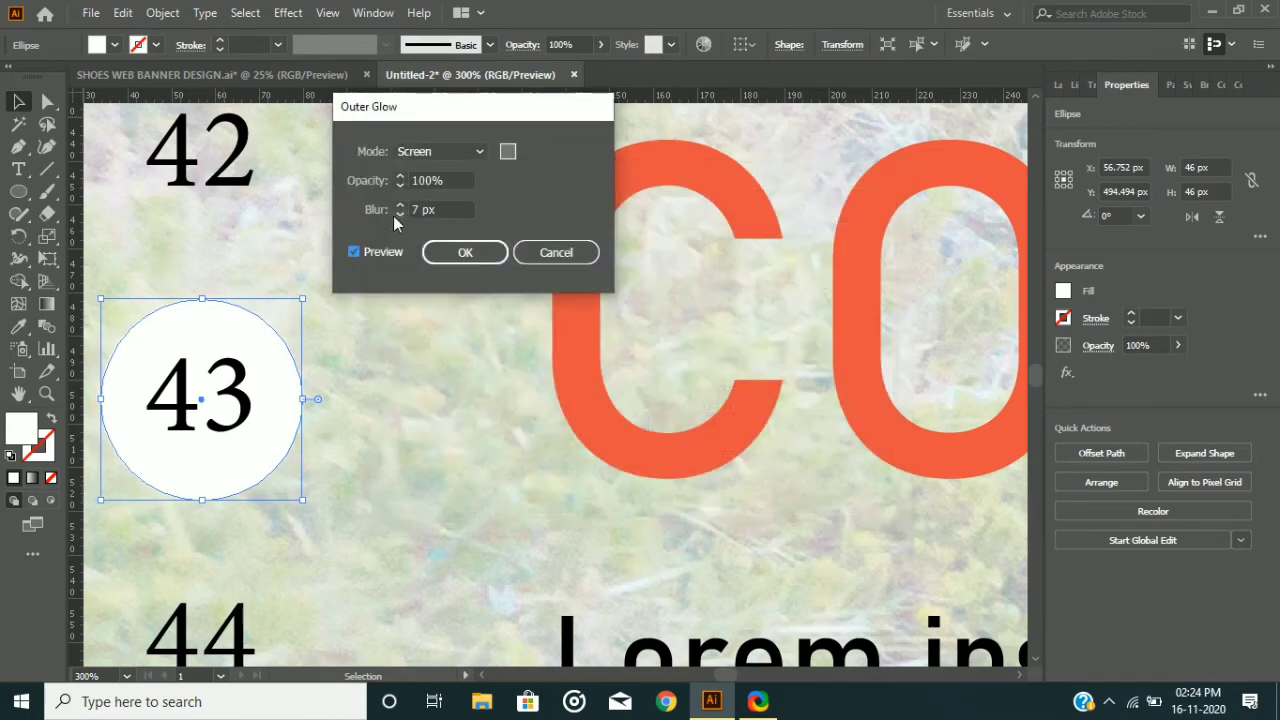
# Set the circle's outer glow to Multiply mode, increase its blur and apply the effect
pyautogui.click(400, 205)
pyautogui.click(440, 151)
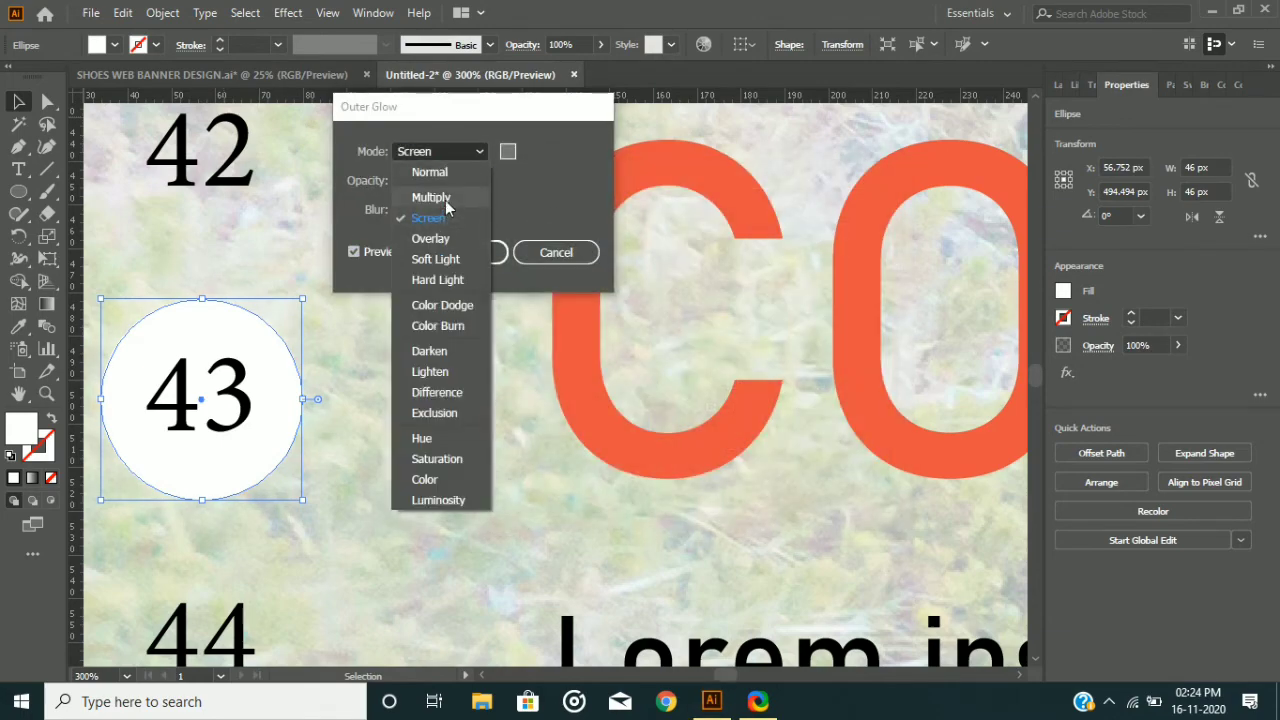
pyautogui.click(445, 197)
pyautogui.click(401, 213)
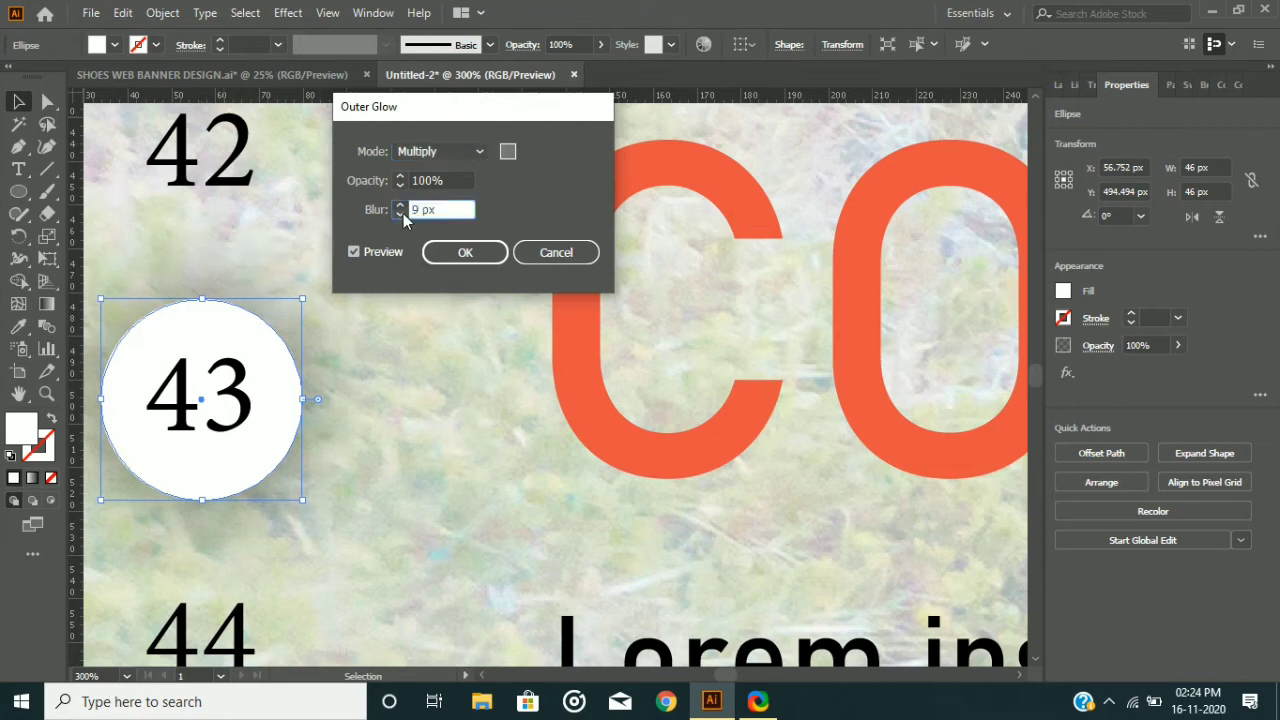
pyautogui.click(401, 206)
pyautogui.click(452, 251)
pyautogui.click(345, 302)
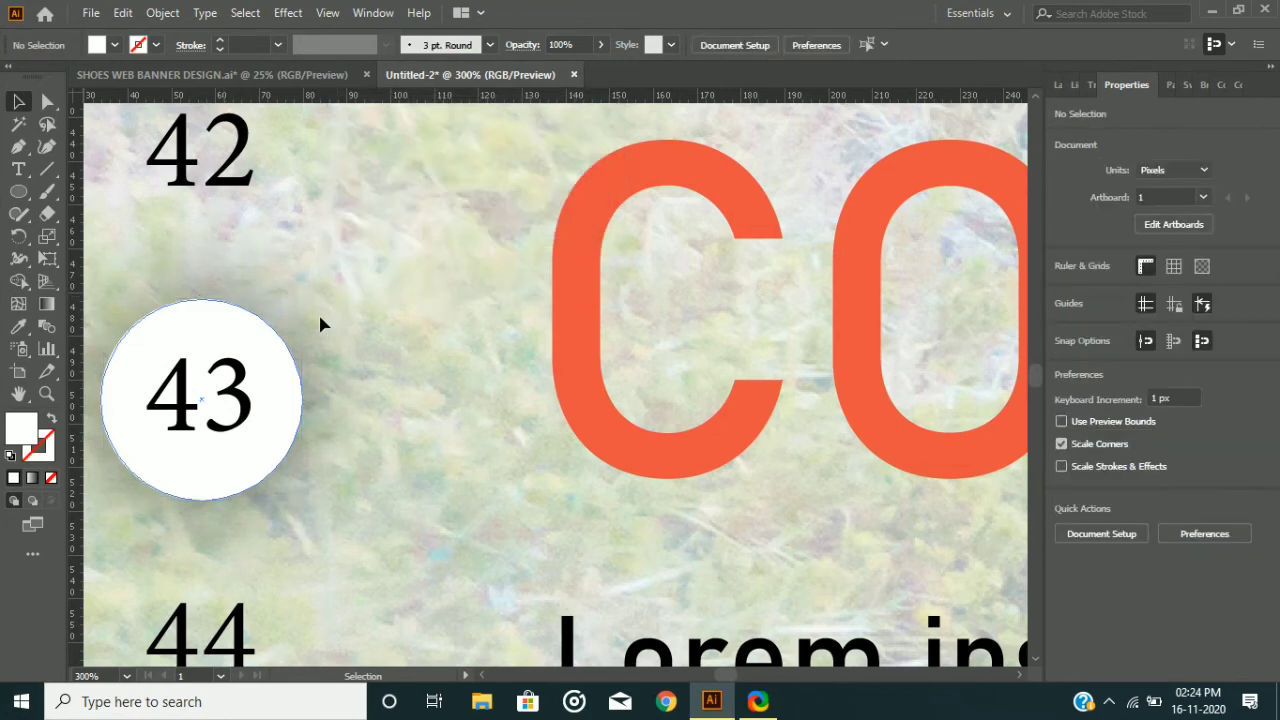
# Group the white circle with the number 43, and ungroup them again
pyautogui.click(250, 398)
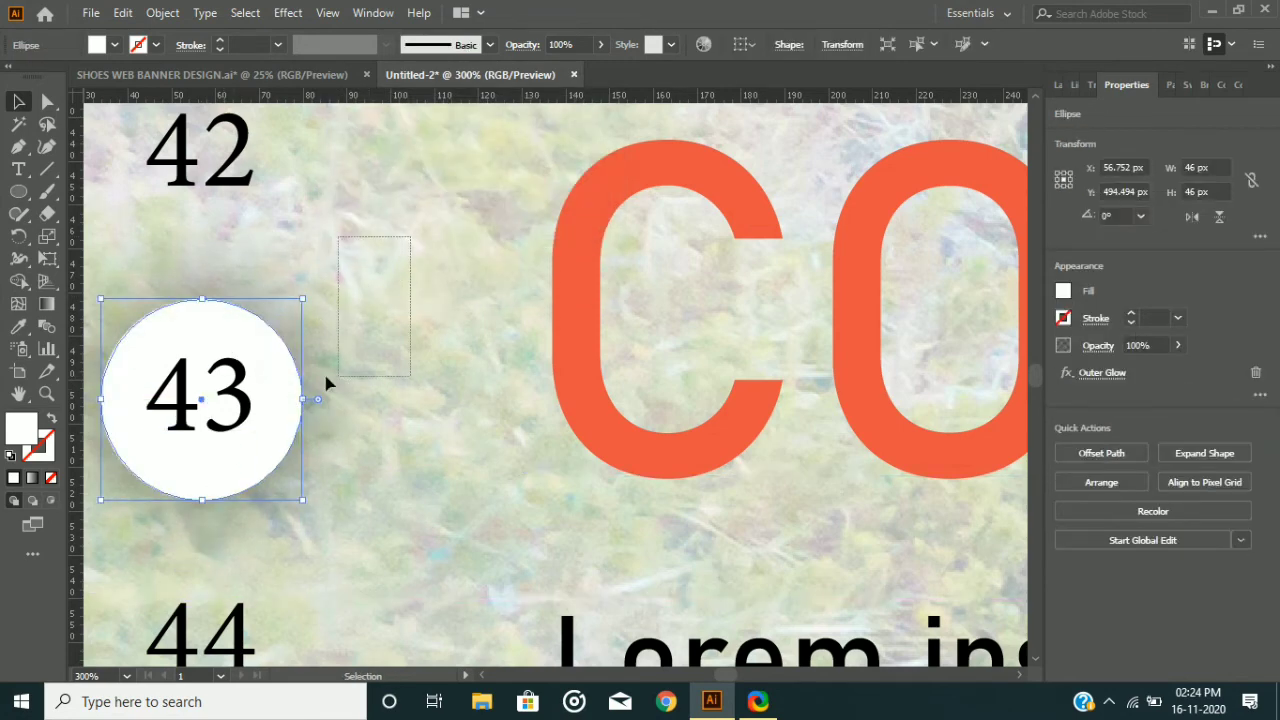
pyautogui.keyDown('shift'); pyautogui.click(257, 390); pyautogui.keyUp('shift')
pyautogui.rightClick(257, 378)
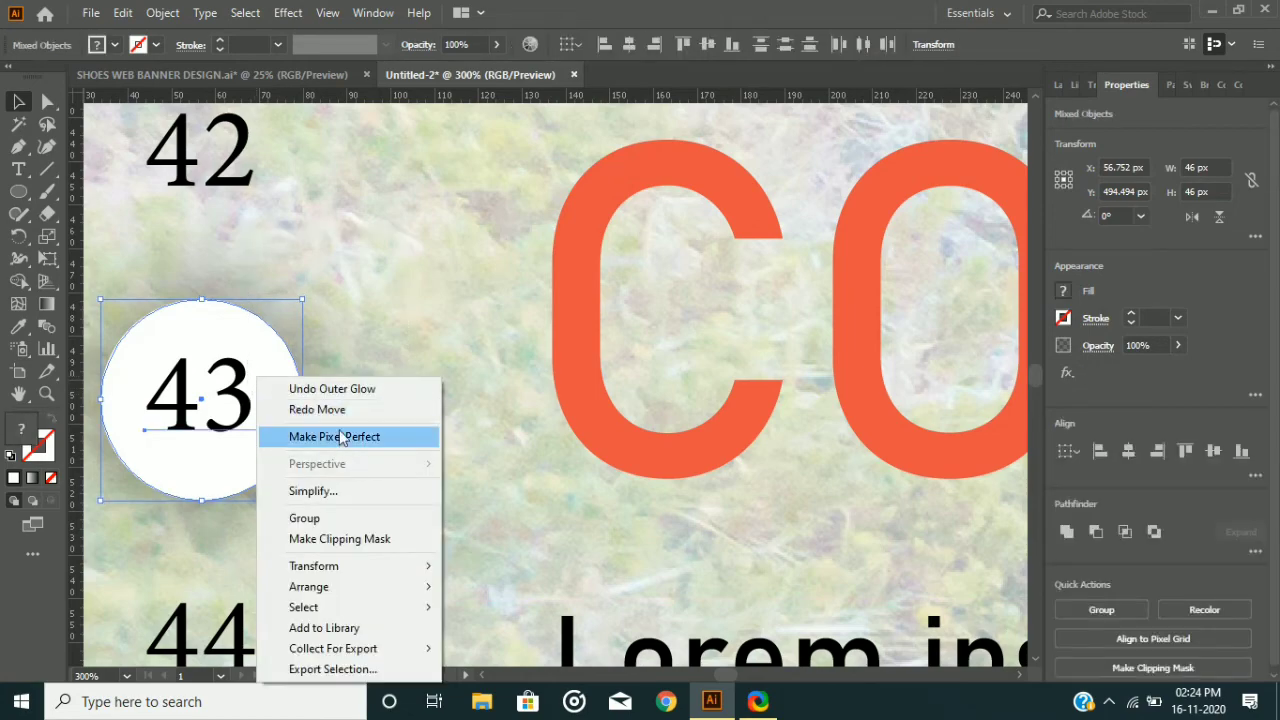
pyautogui.click(343, 515)
pyautogui.scroll(-5, 371, 382)
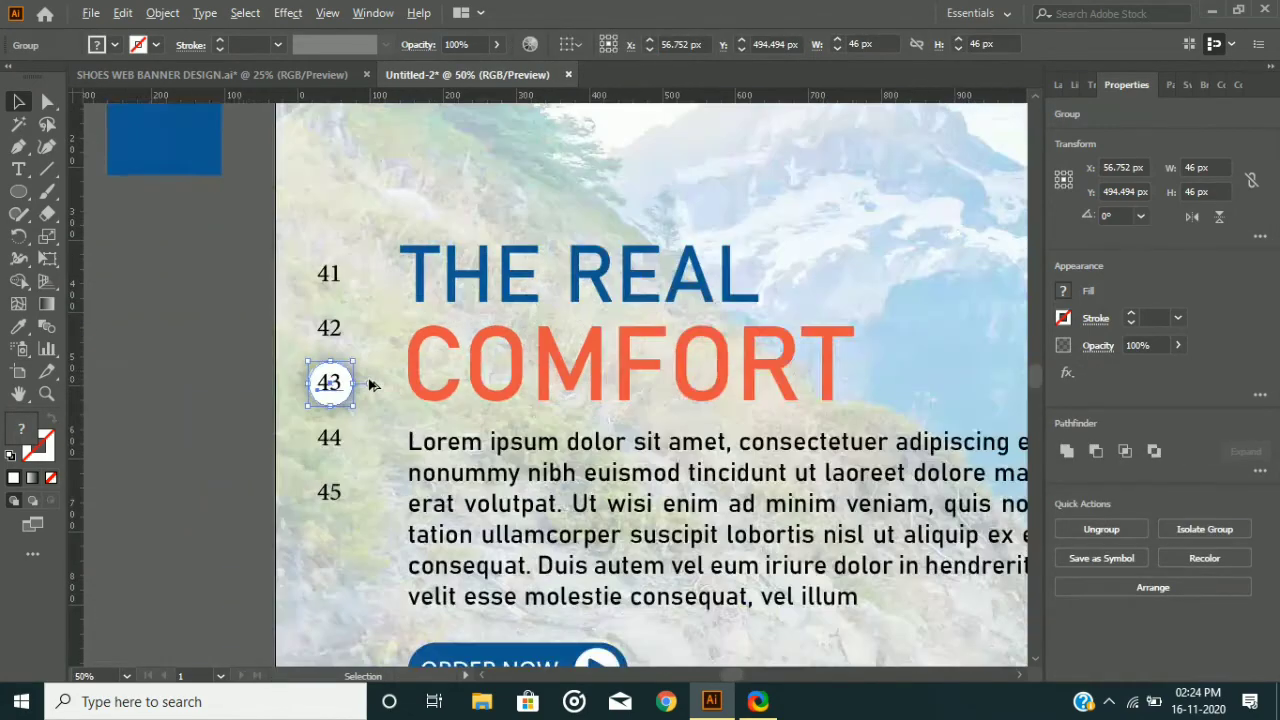
pyautogui.scroll(3, 310, 385)
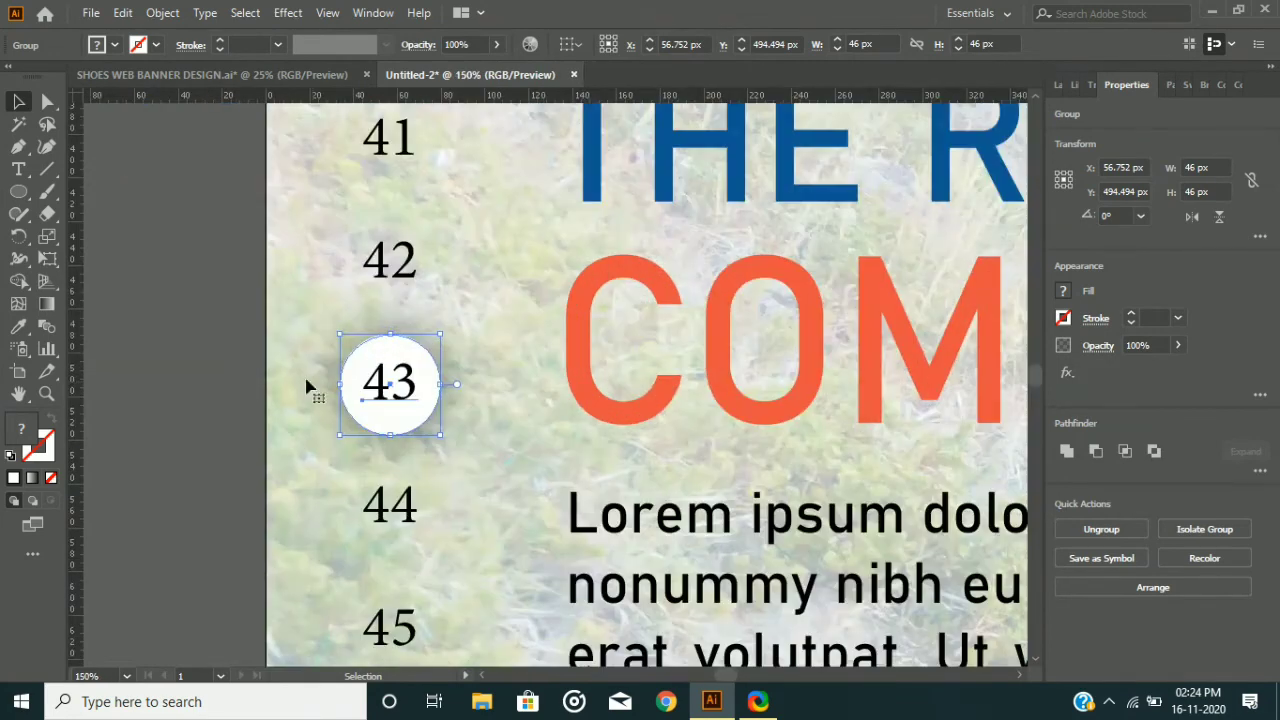
pyautogui.rightClick(420, 395)
pyautogui.click(177, 286)
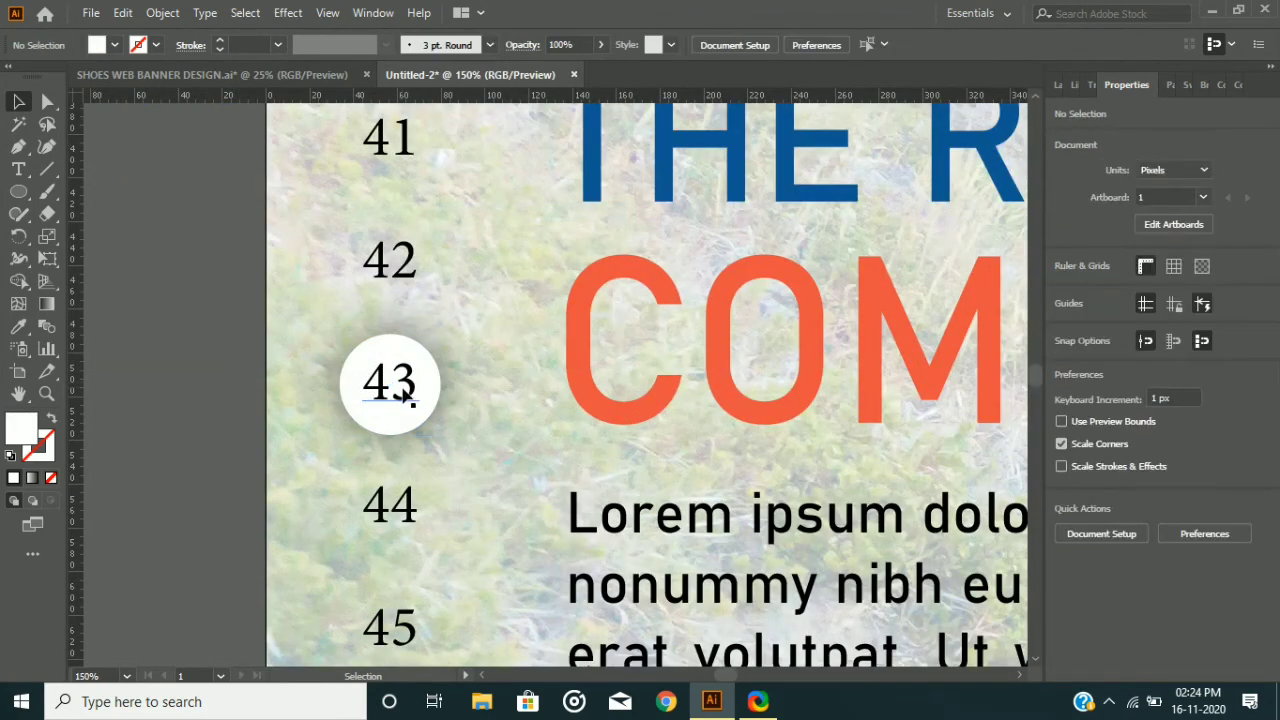
# Give the white circle behind the number 43 a black stroke of 0.5 pt
pyautogui.click(364, 345)
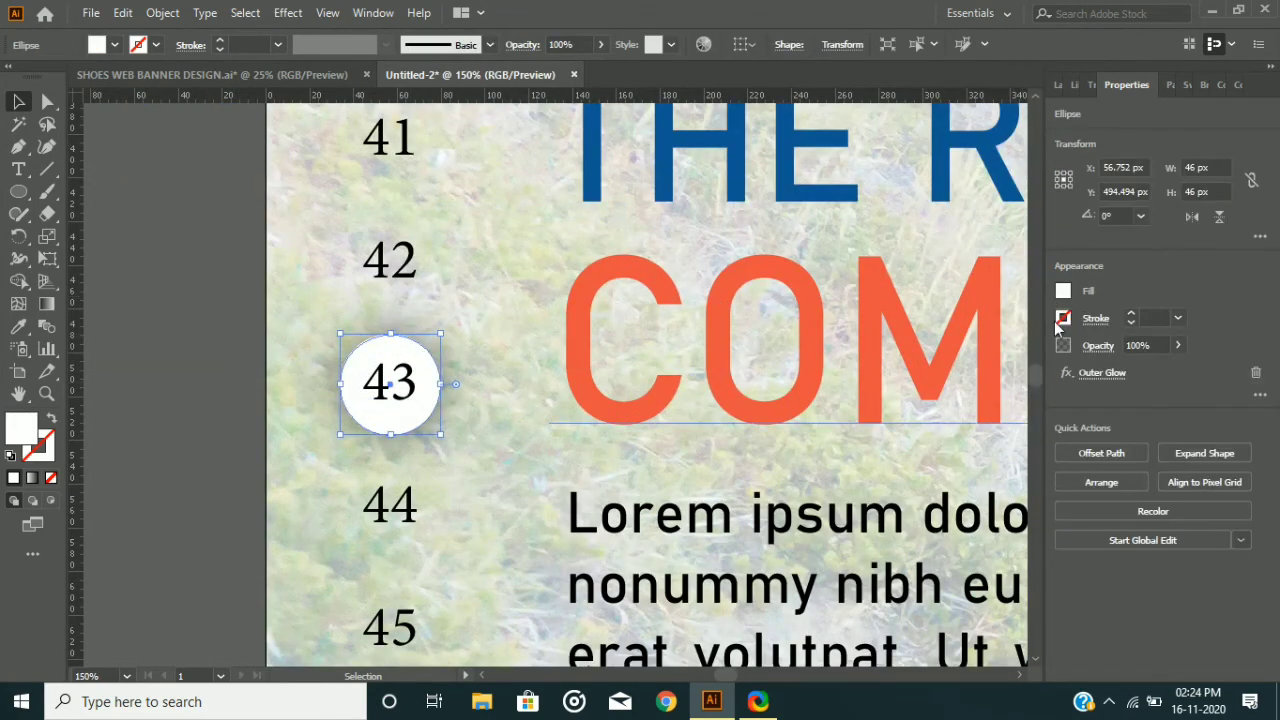
pyautogui.click(1063, 318)
pyautogui.click(897, 386)
pyautogui.click(1131, 322)
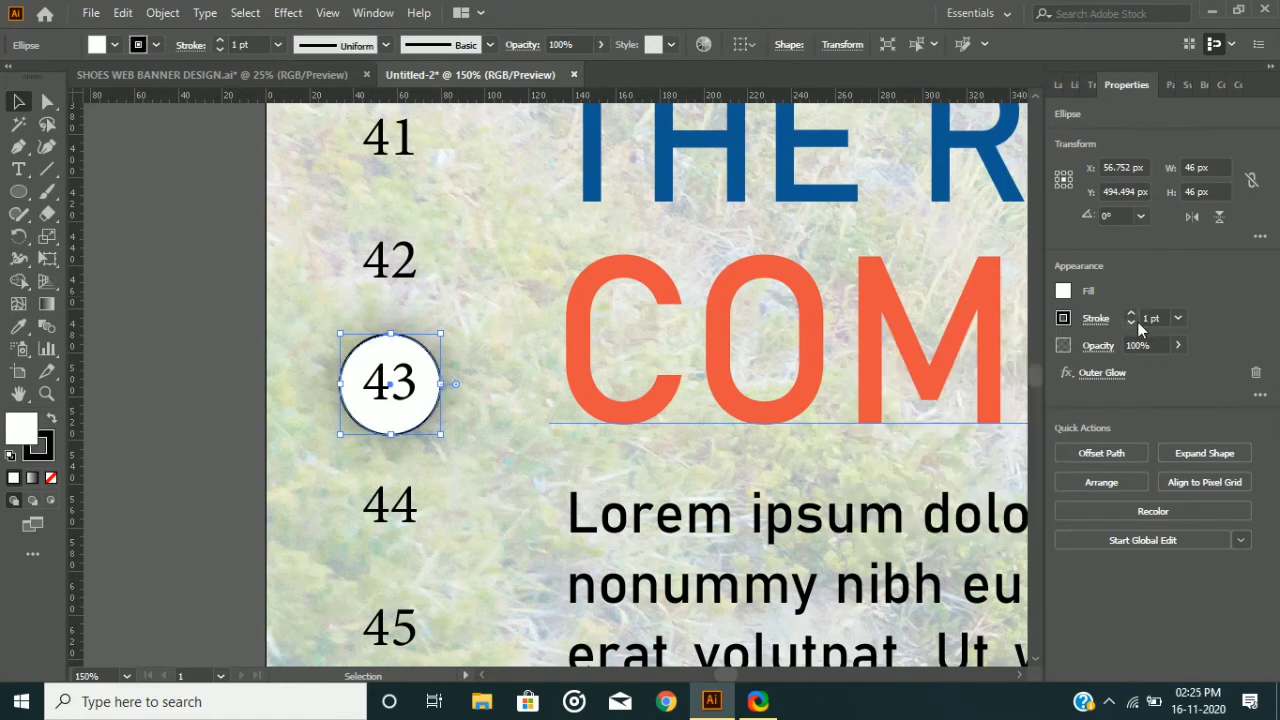
pyautogui.click(1131, 323)
pyautogui.click(1131, 323)
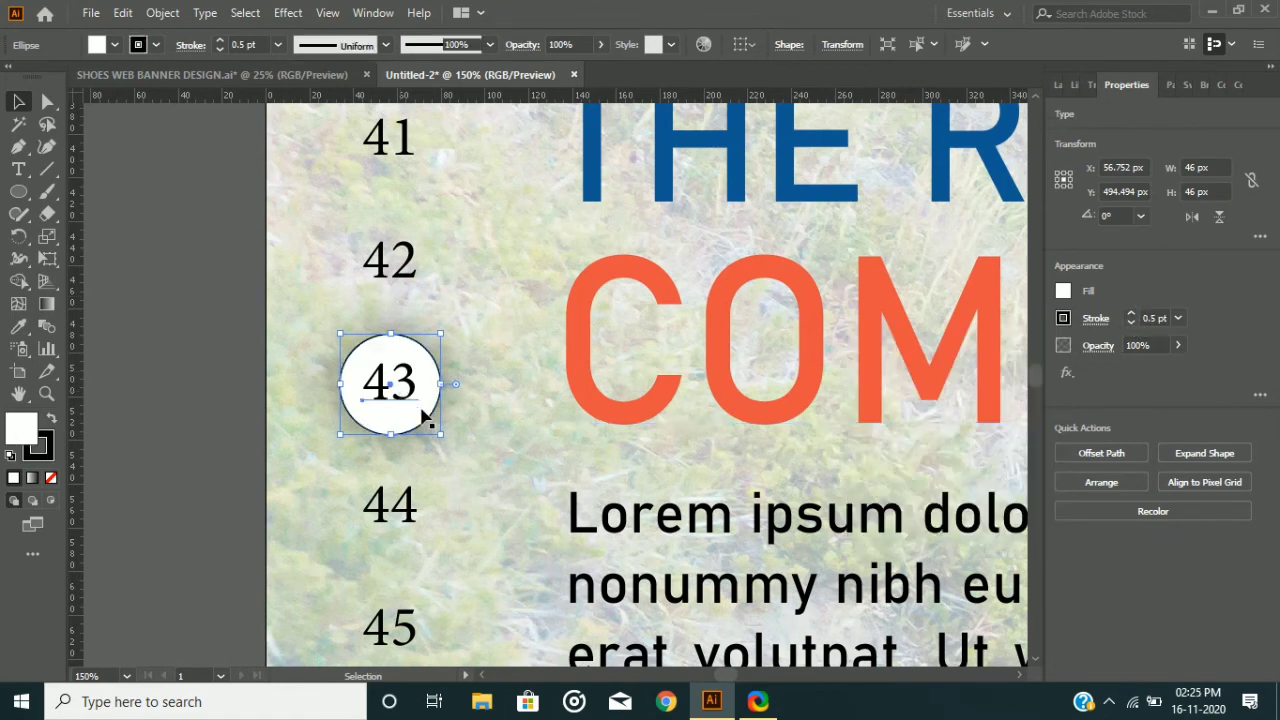
# Enlarge the number 43, nudge it down within the circle and set its font size to 35 pt
pyautogui.click(418, 417)
pyautogui.moveTo(420, 423); pyautogui.dragTo(437, 440)
pyautogui.press('Down')
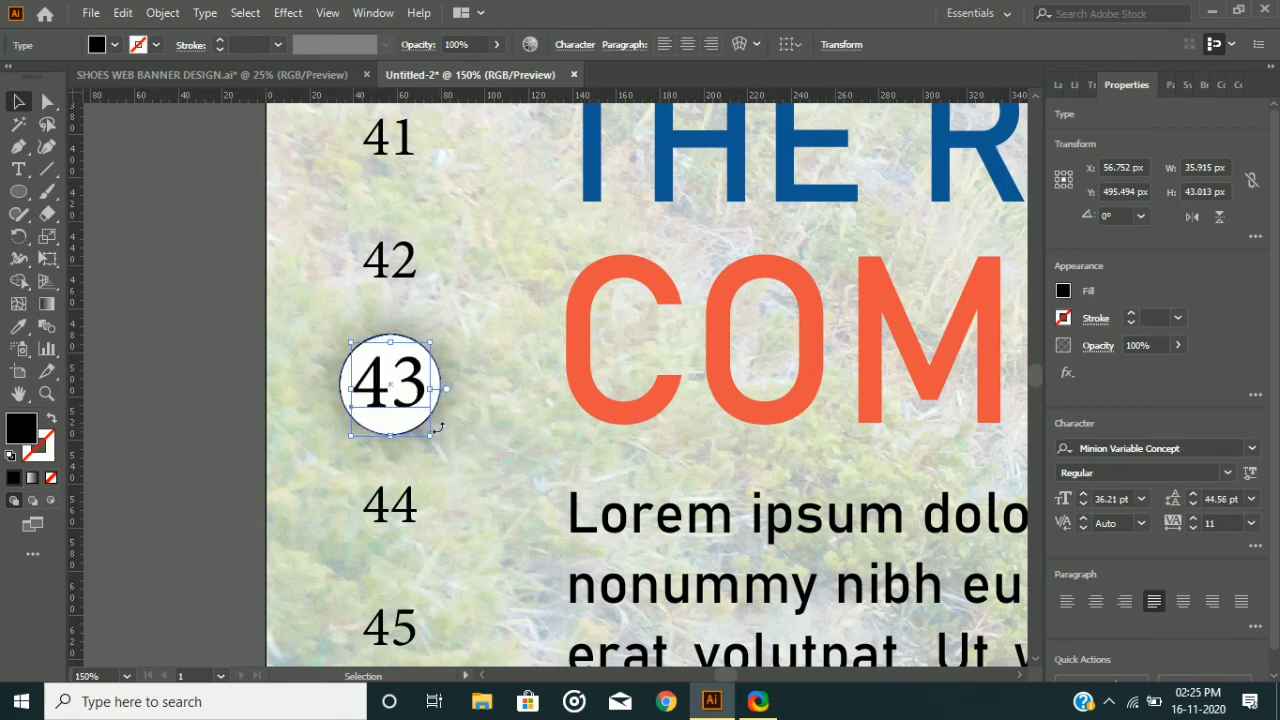
pyautogui.press('Down')
pyautogui.press('Left')
pyautogui.press('Down')
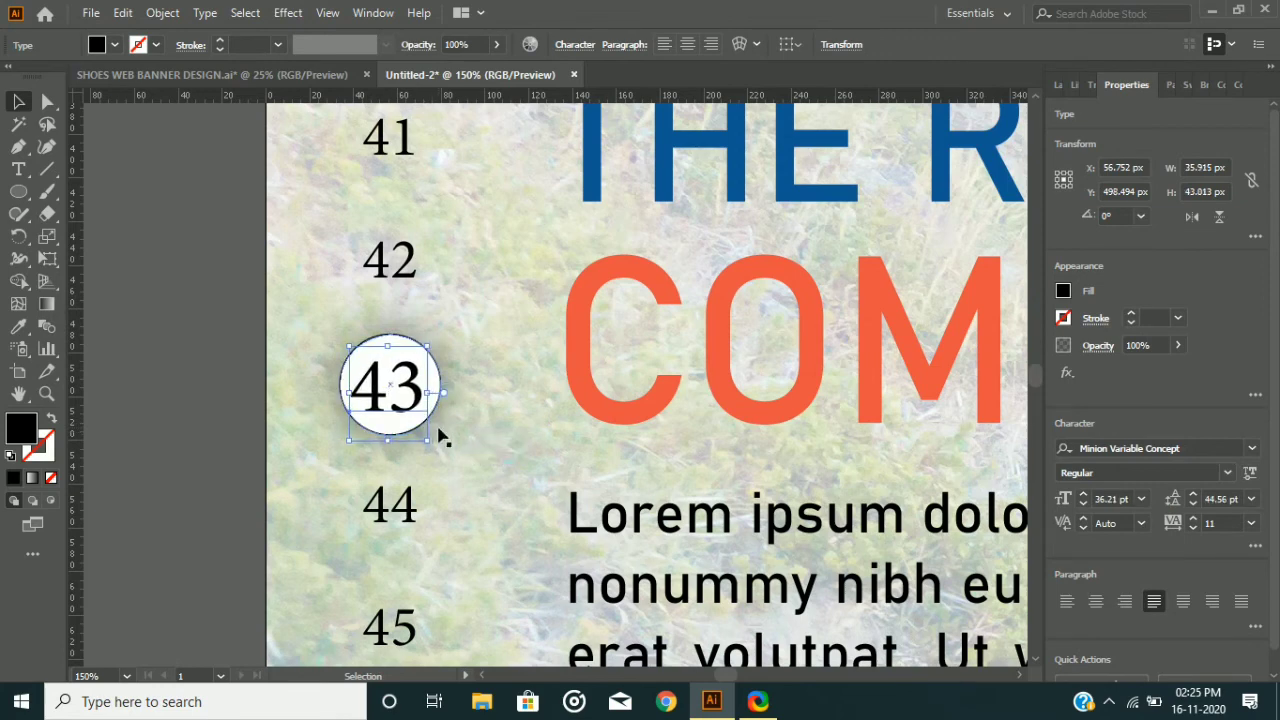
pyautogui.click(1085, 503)
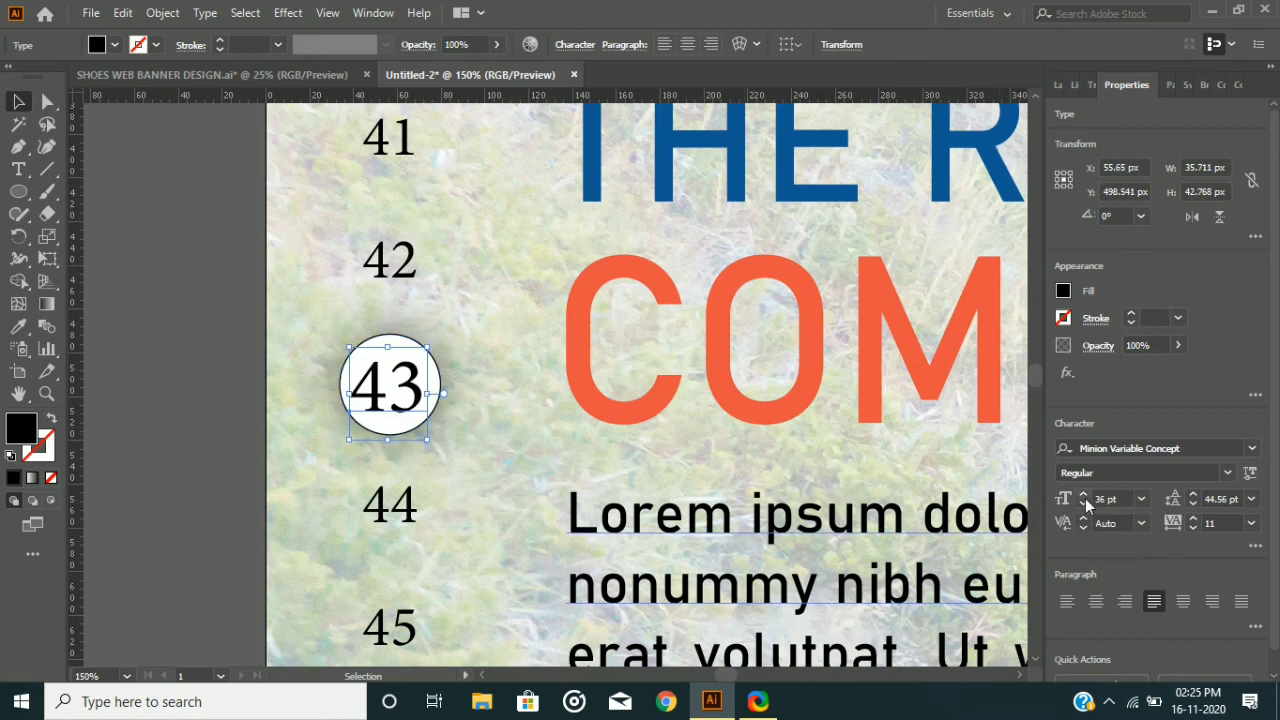
pyautogui.click(1085, 504)
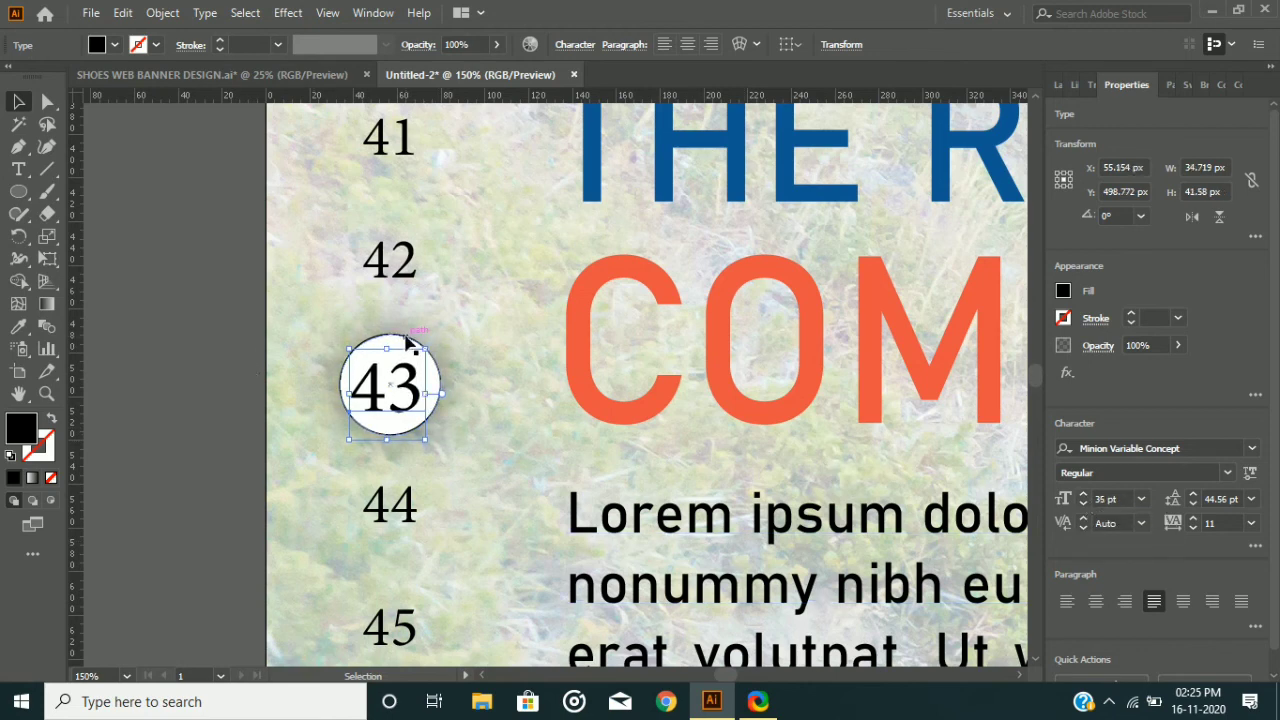
# Enlarge the white circle to about 51 px in diameter and center the number 43 in it both ways
pyautogui.click(414, 343)
pyautogui.moveTo(441, 332); pyautogui.dragTo(447, 326)
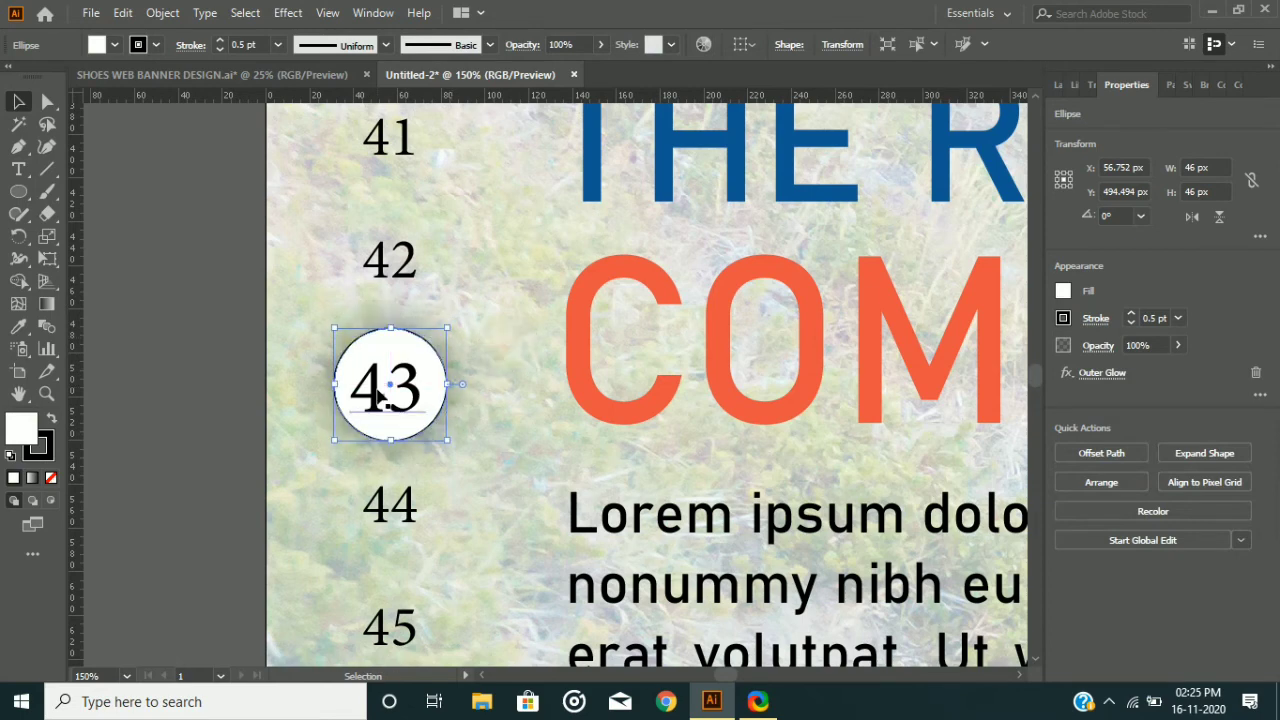
pyautogui.moveTo(355, 379); pyautogui.dragTo(427, 405)
pyautogui.hotkey('ctrl', 'z')
pyautogui.keyDown('shift'); pyautogui.click(349, 380); pyautogui.keyUp('shift')
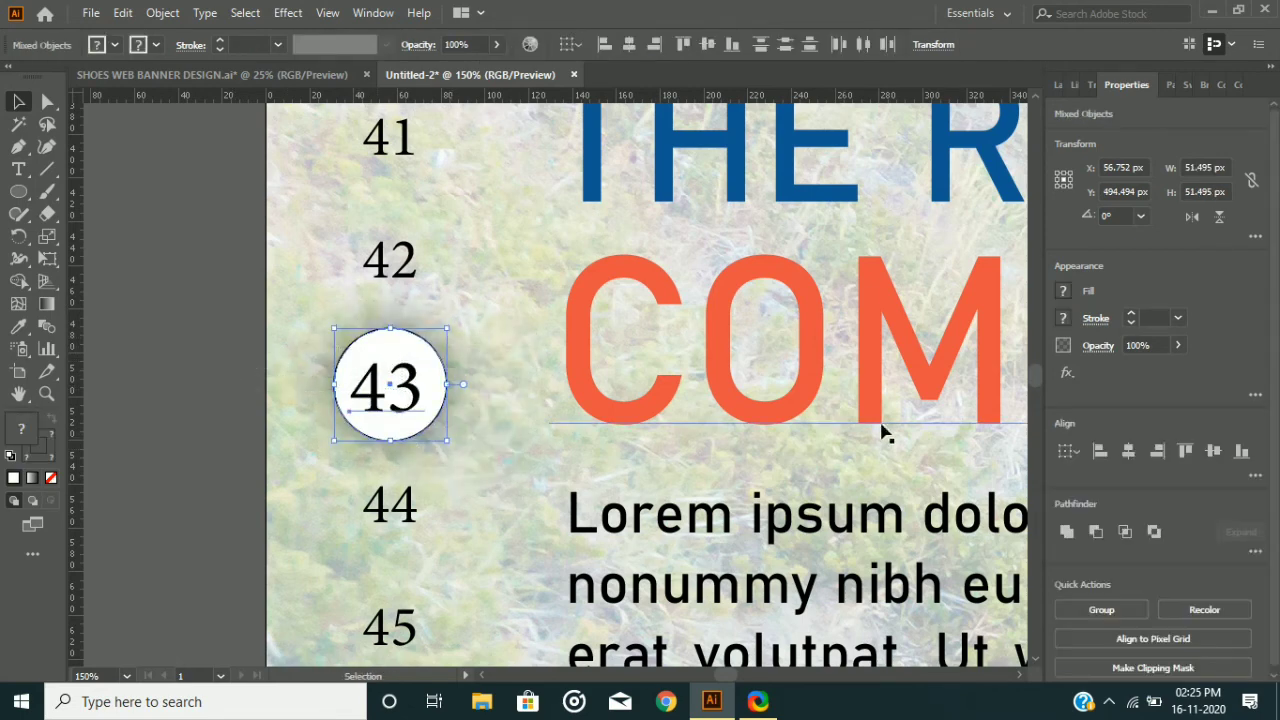
pyautogui.click(1128, 453)
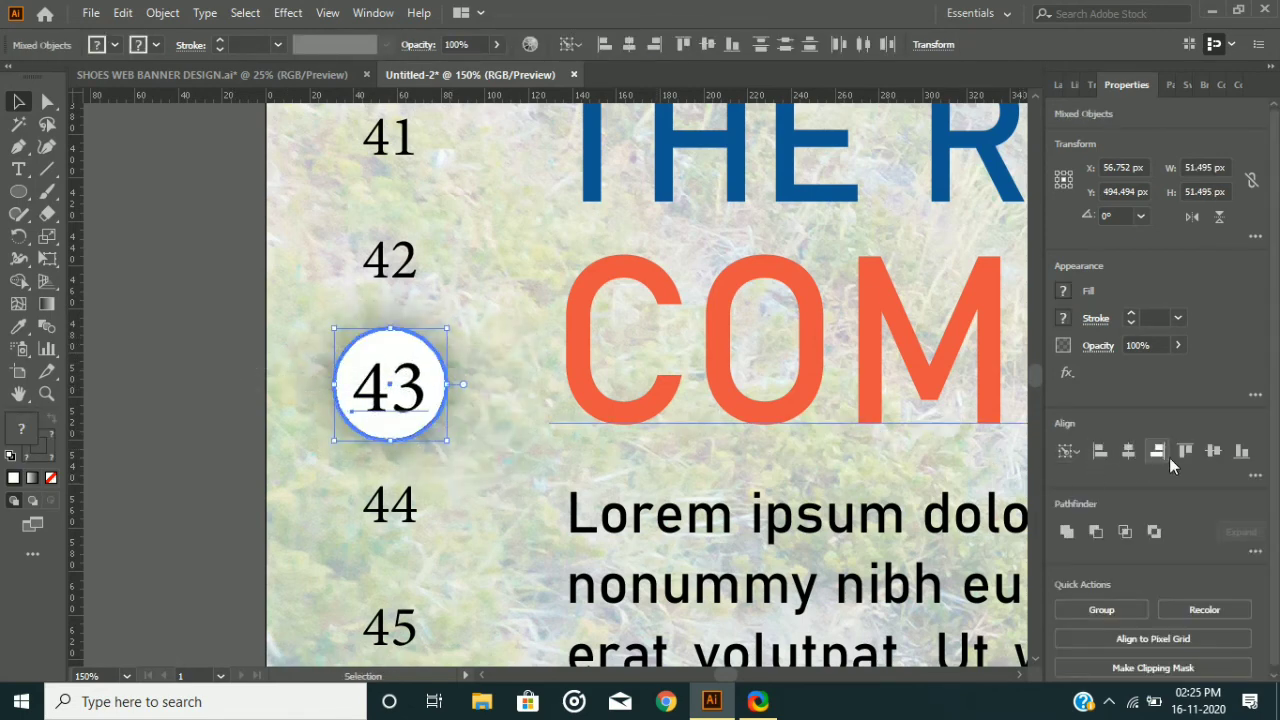
pyautogui.click(1213, 453)
pyautogui.click(278, 416)
# Reduce the font size of the number 43 inside the white circle to 33 pt
pyautogui.hotkey('ctrl', '-')
pyautogui.hotkey('ctrl', '-')
pyautogui.hotkey('ctrl', '-')
pyautogui.hotkey('ctrl', '-')
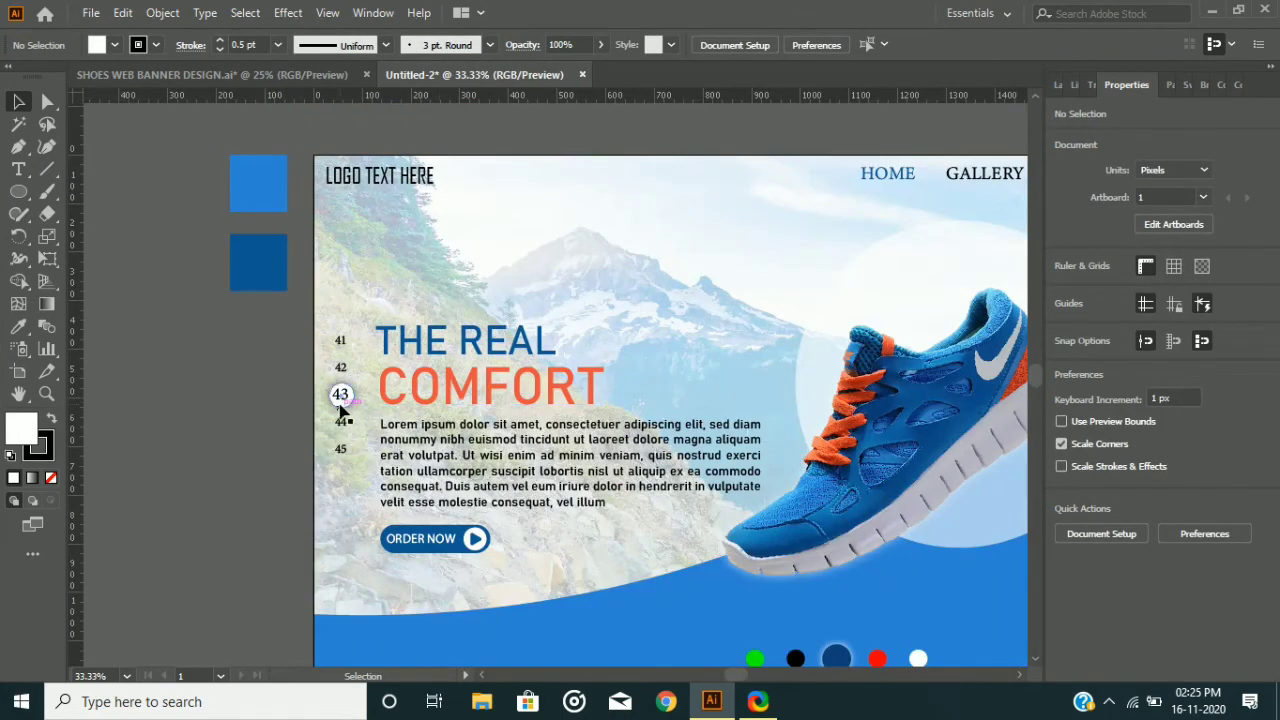
pyautogui.scroll(3, 340, 395)
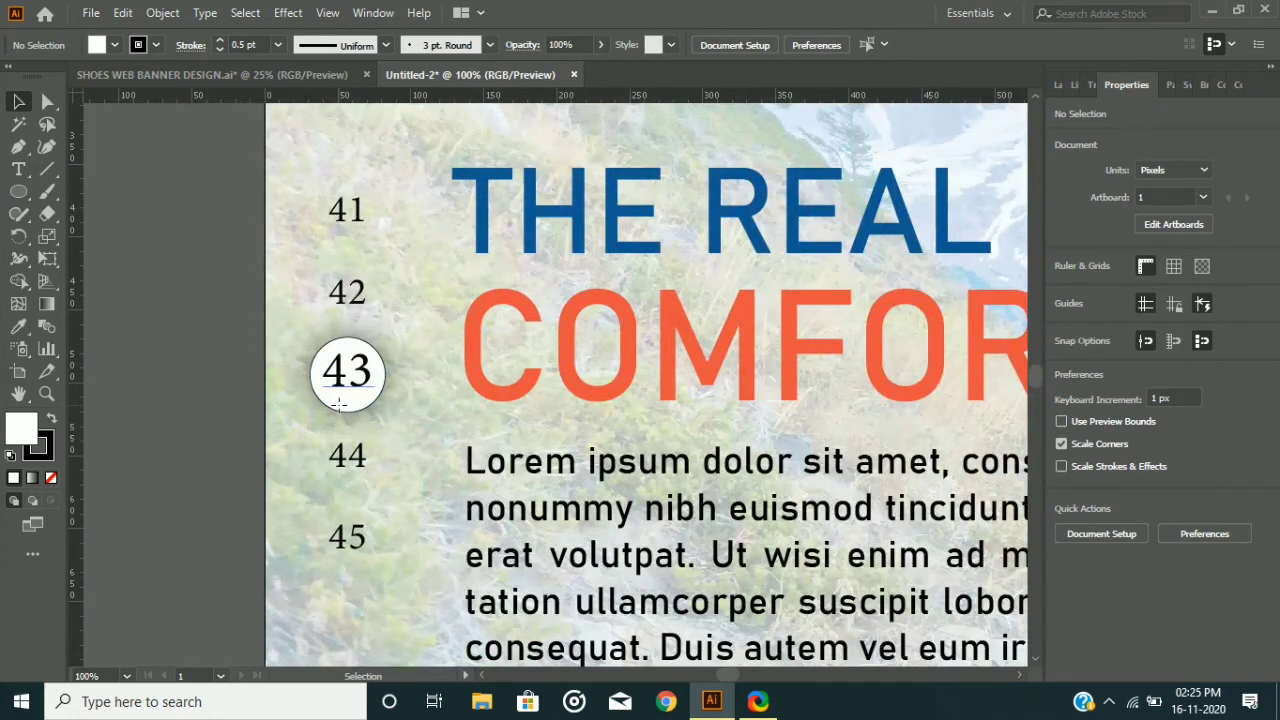
pyautogui.click(340, 403)
pyautogui.click(378, 408)
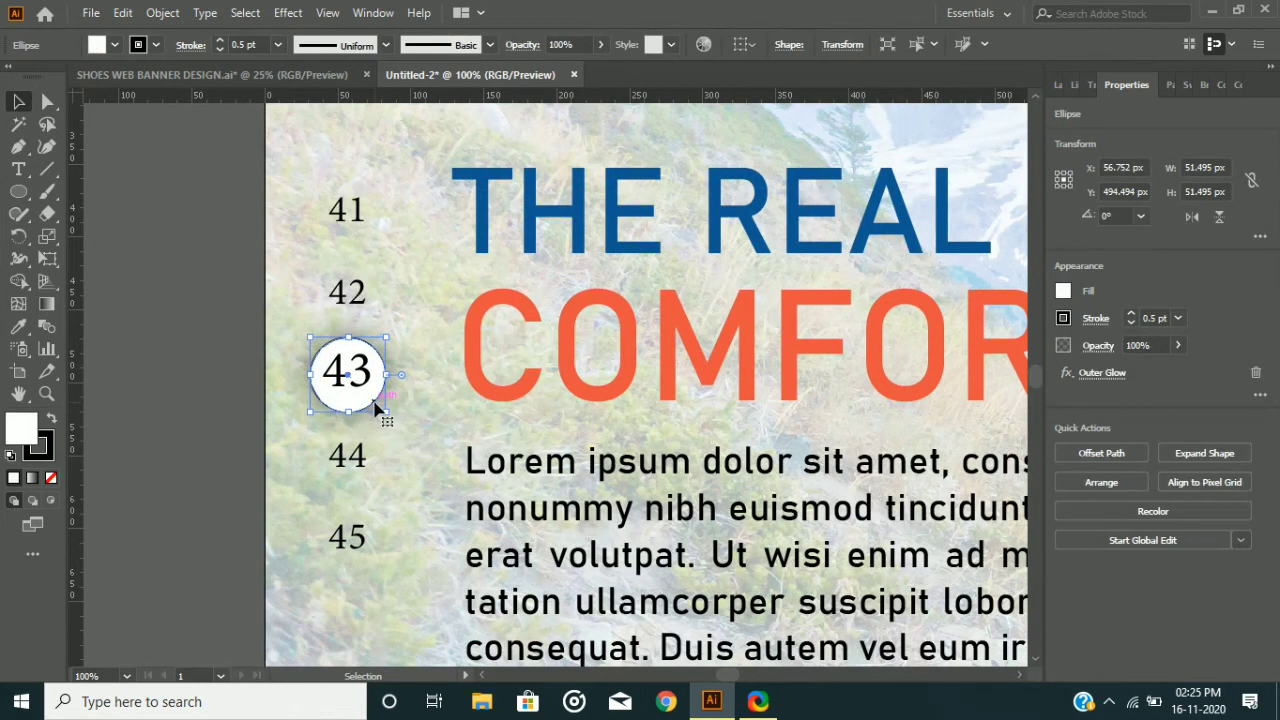
pyautogui.click(366, 372)
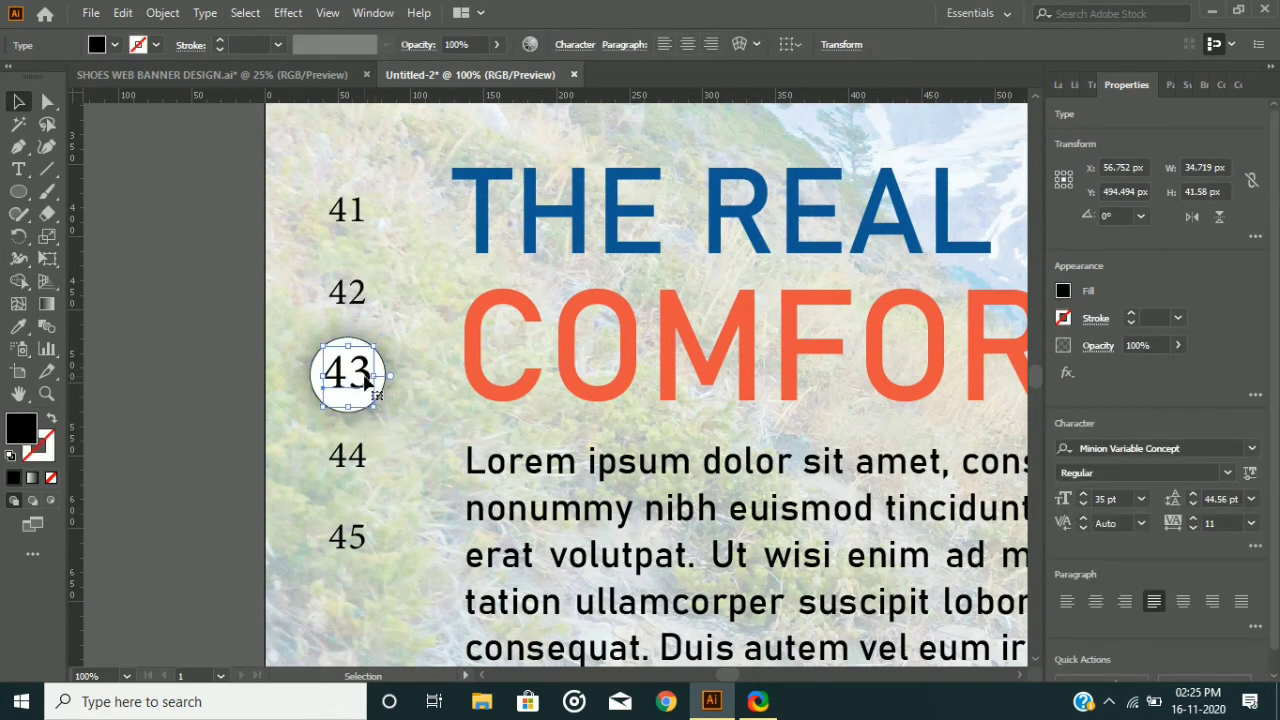
pyautogui.click(1085, 504)
pyautogui.click(1085, 504)
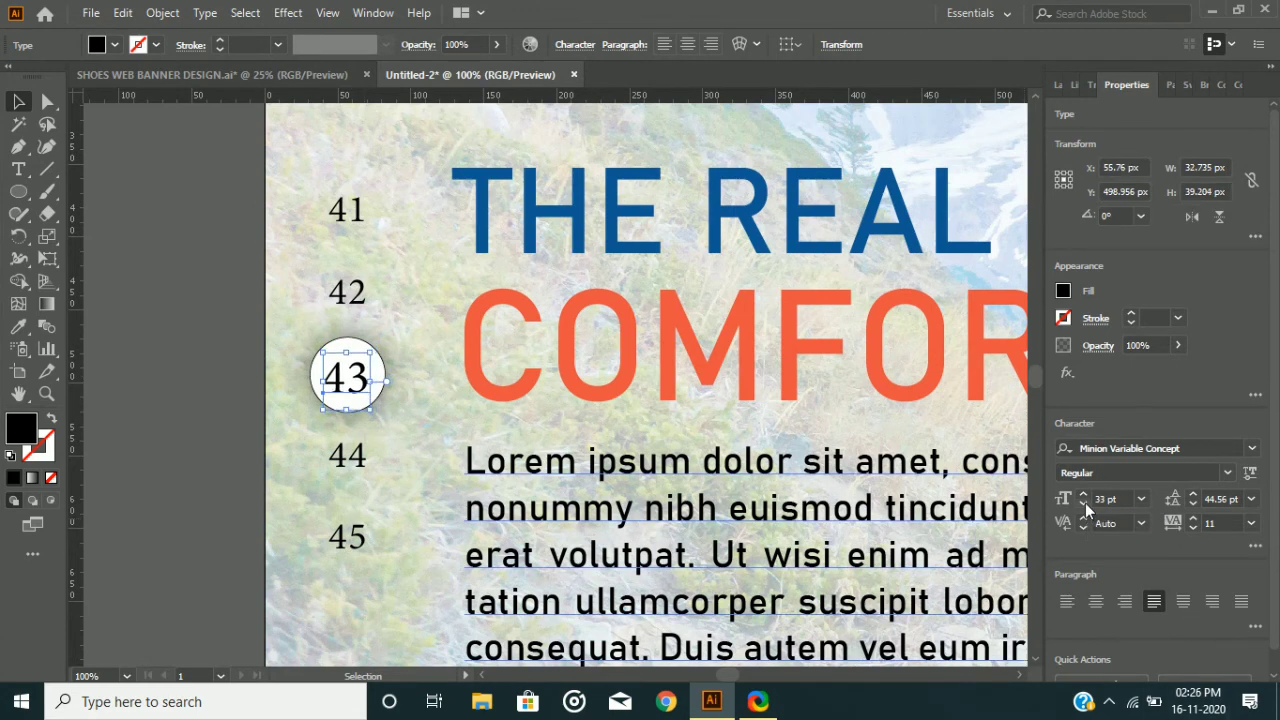
pyautogui.click(250, 233)
# Move the number 42 up about 3 px and the number 44 down about 3 px, away from the white circle
pyautogui.click(352, 294)
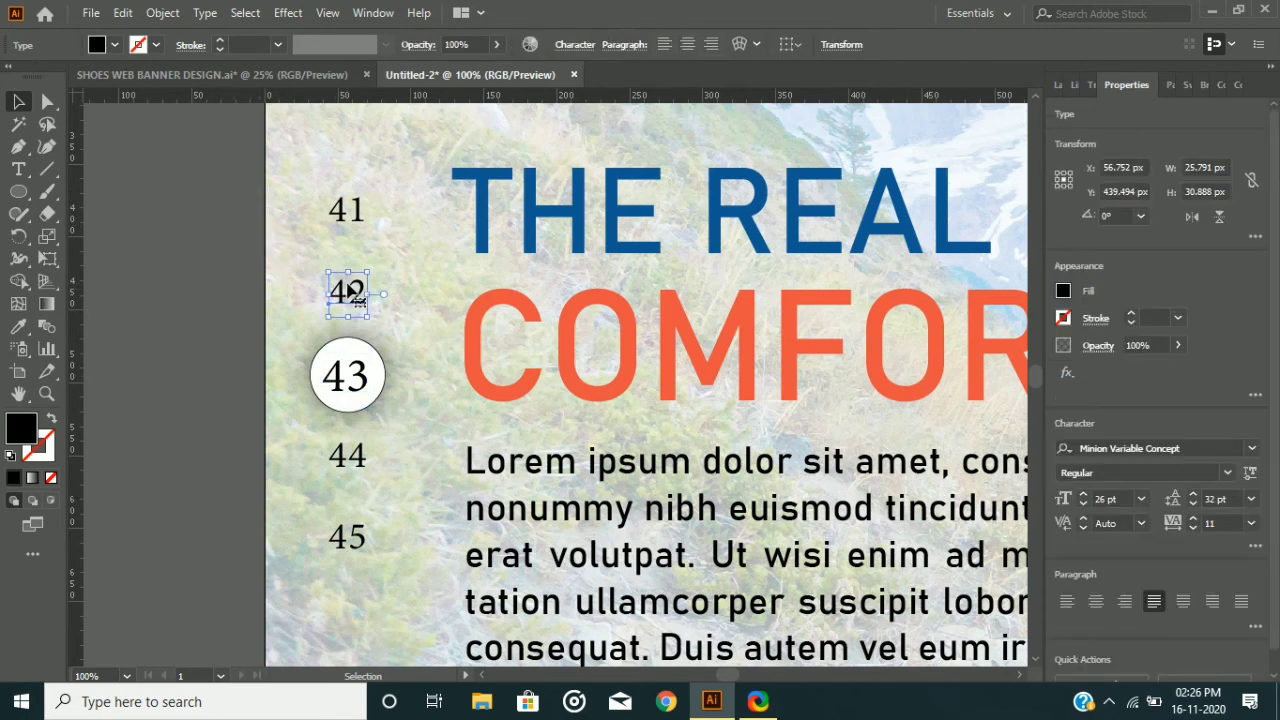
pyautogui.moveTo(352, 292); pyautogui.dragTo(350, 289)
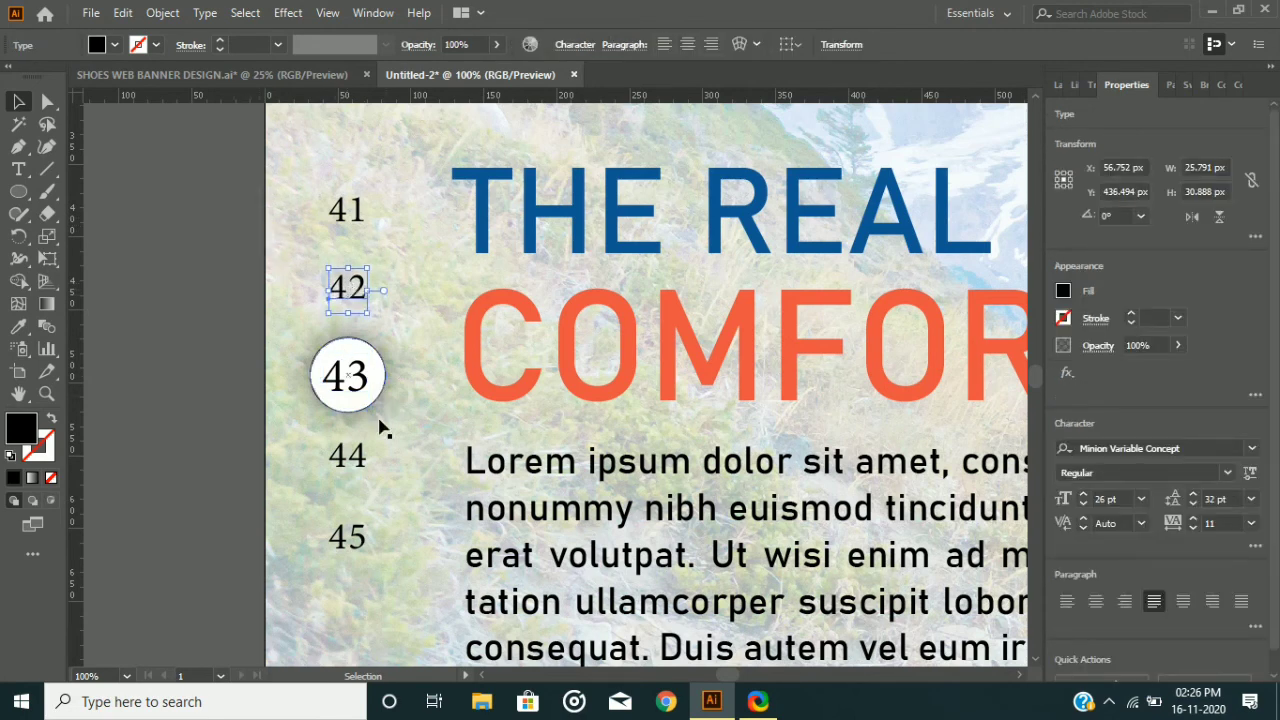
pyautogui.click(355, 460)
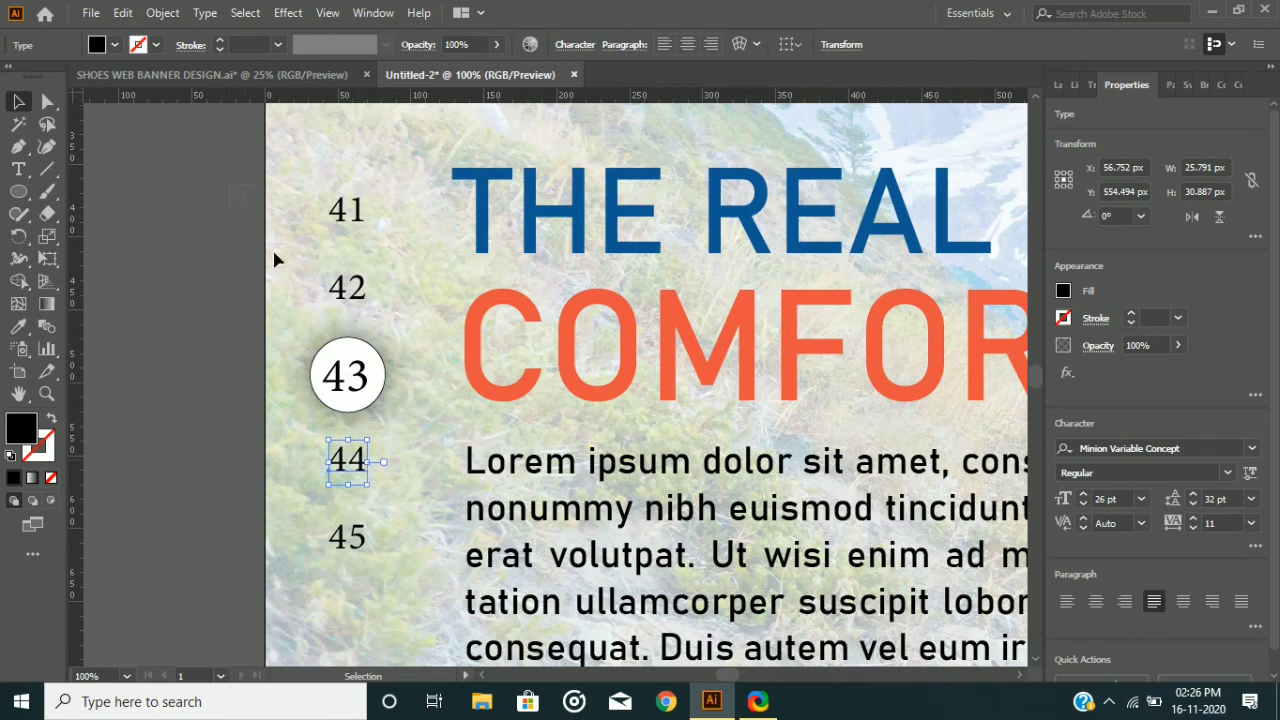
# Group the size numbers 41 to 45 together with the white circle
pyautogui.moveTo(268, 184); pyautogui.dragTo(405, 570)
pyautogui.rightClick(368, 376)
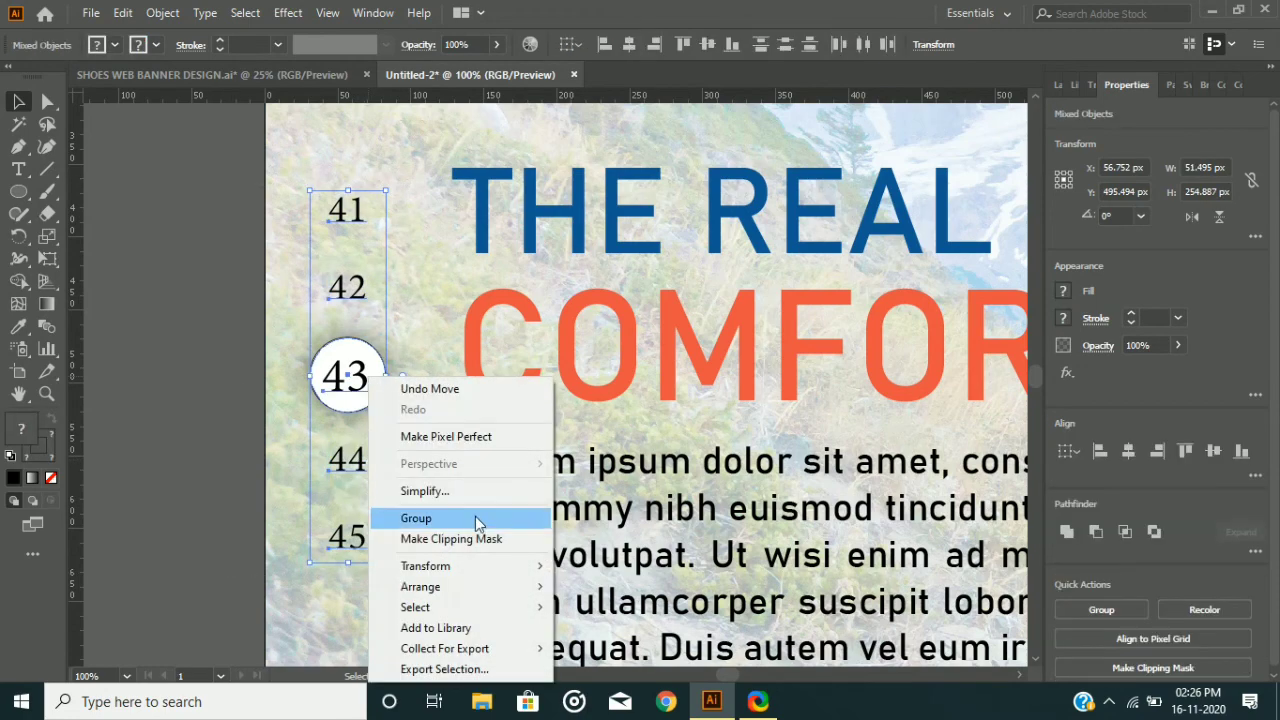
pyautogui.click(476, 520)
pyautogui.scroll(-4, 476, 520)
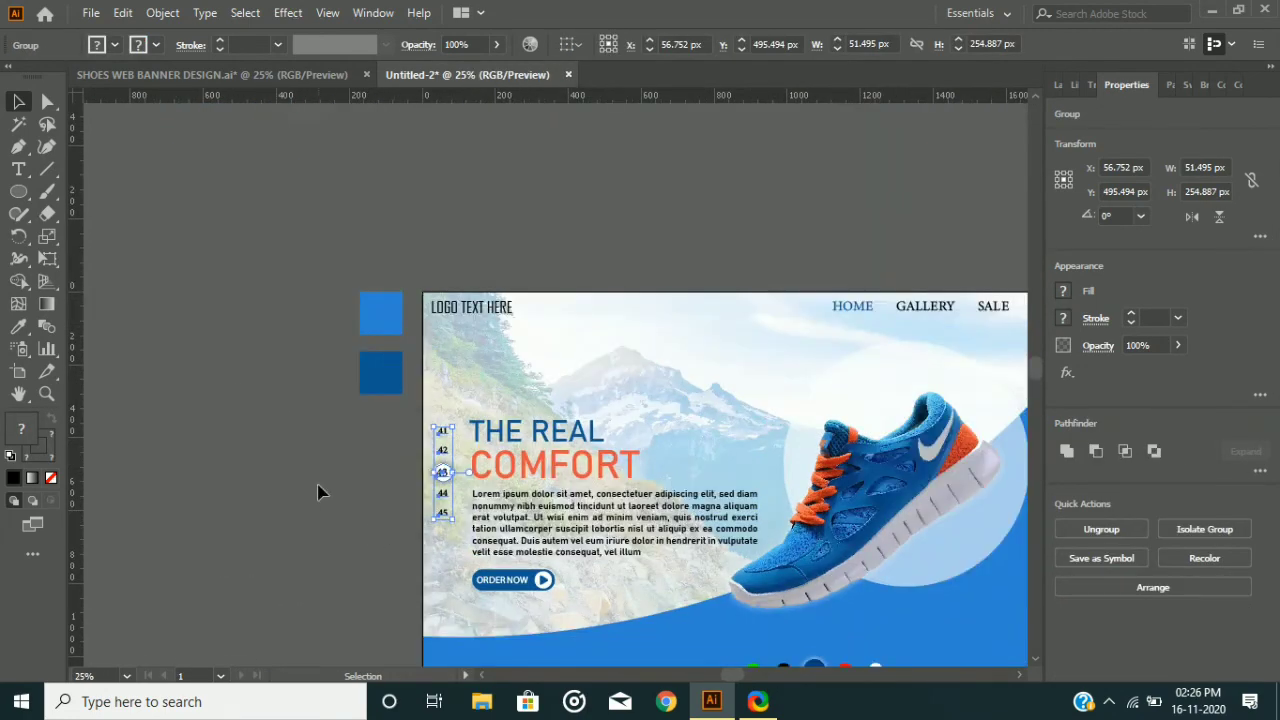
pyautogui.hscroll(6, 318, 490)
pyautogui.hotkey('ctrl', '0')
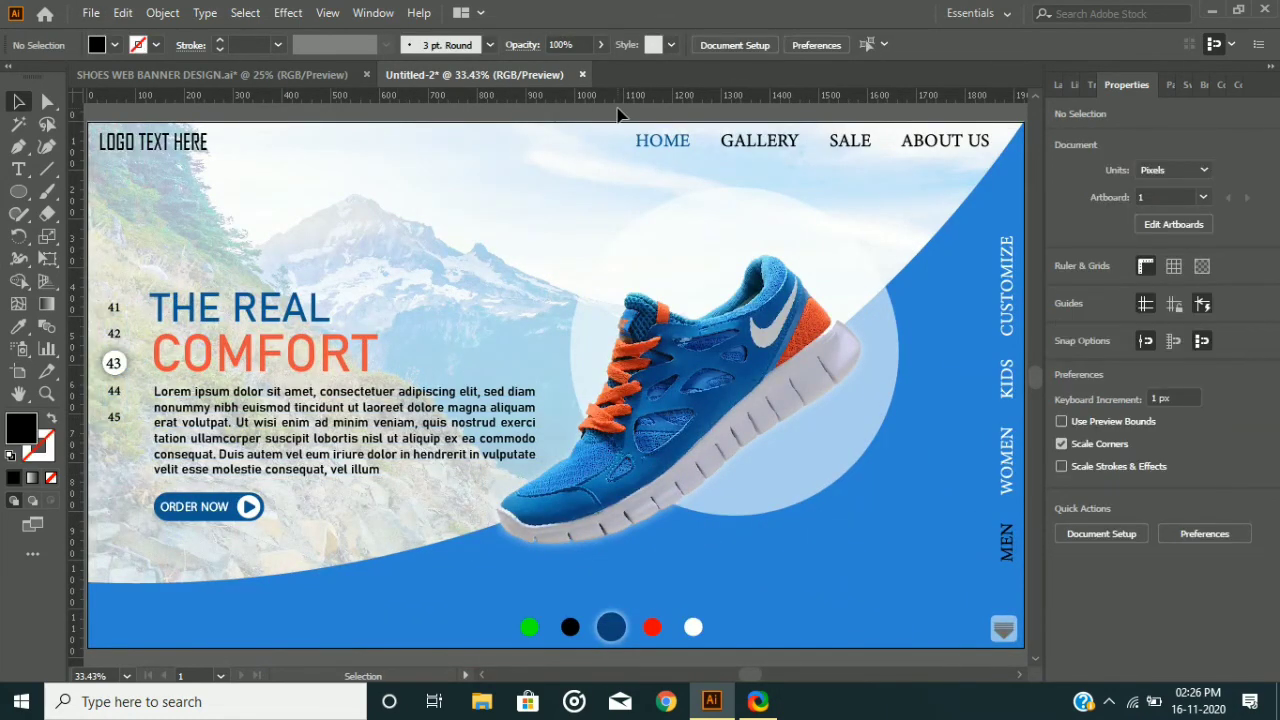
# Unlock all objects and center the size-number group vertically on the 1920 × 1080 px background
pyautogui.click(160, 12)
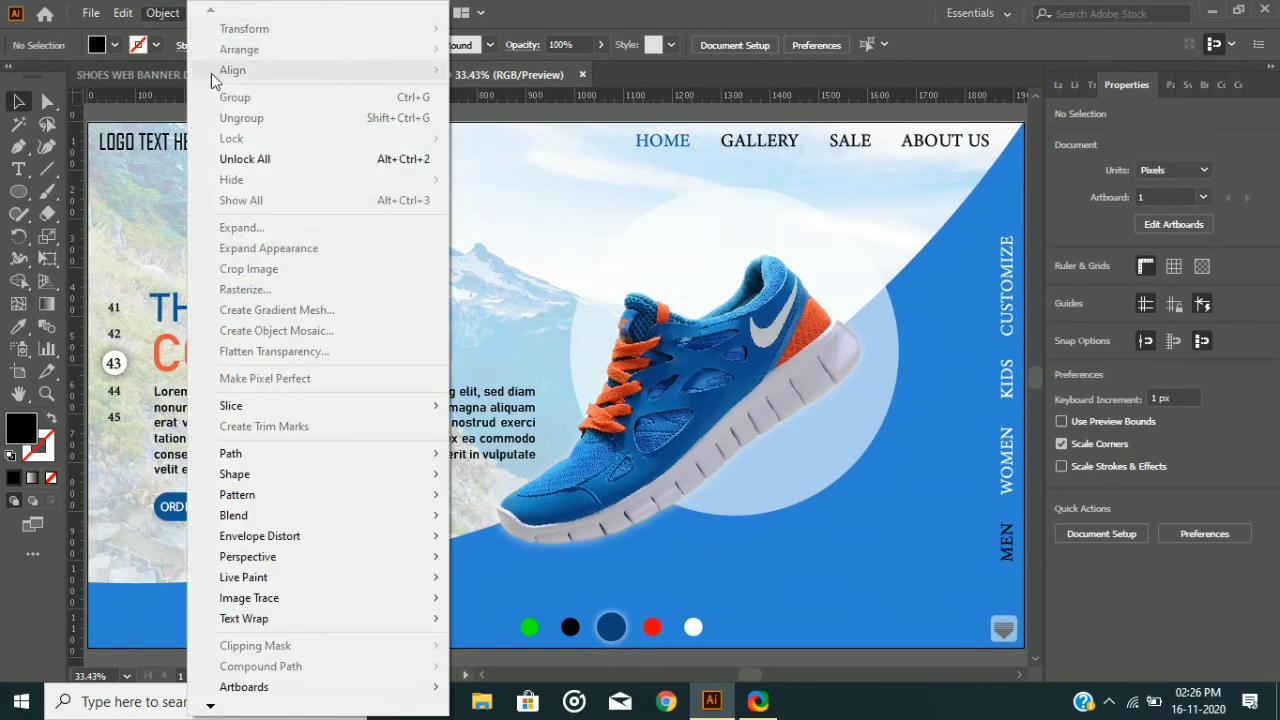
pyautogui.click(250, 158)
pyautogui.hotkey('ctrl', 'shift', 'a')
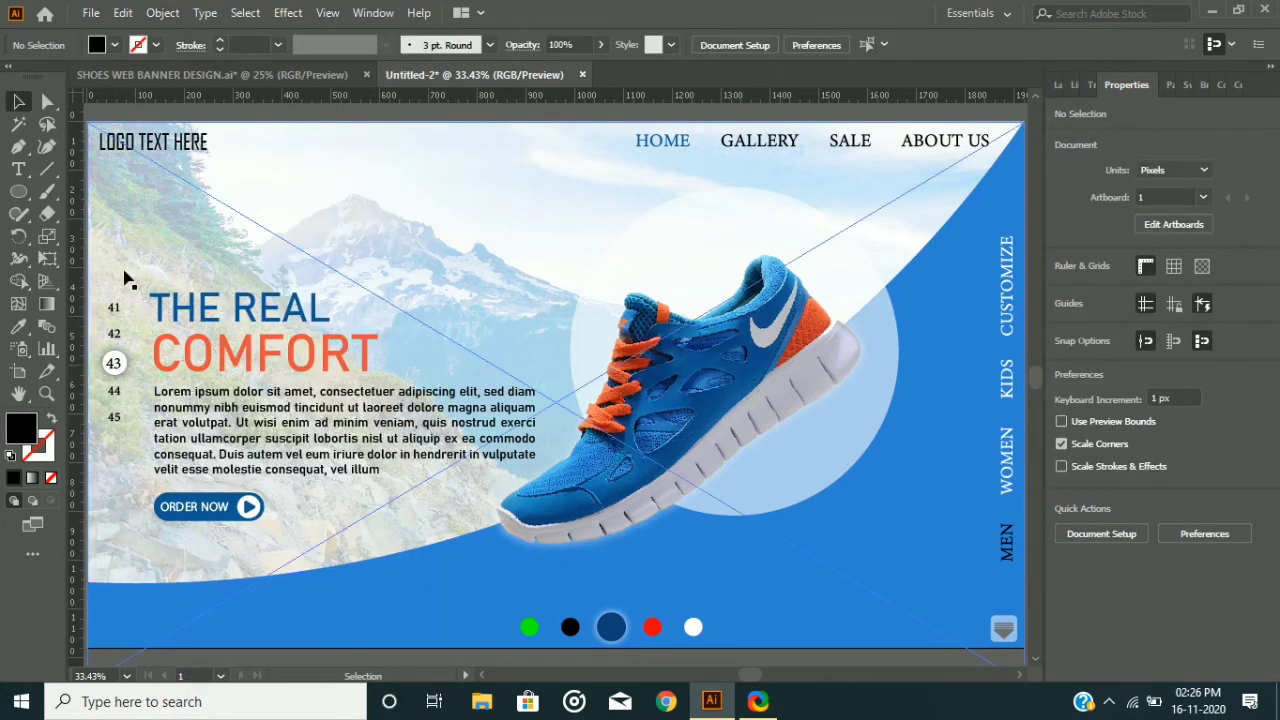
pyautogui.click(122, 318)
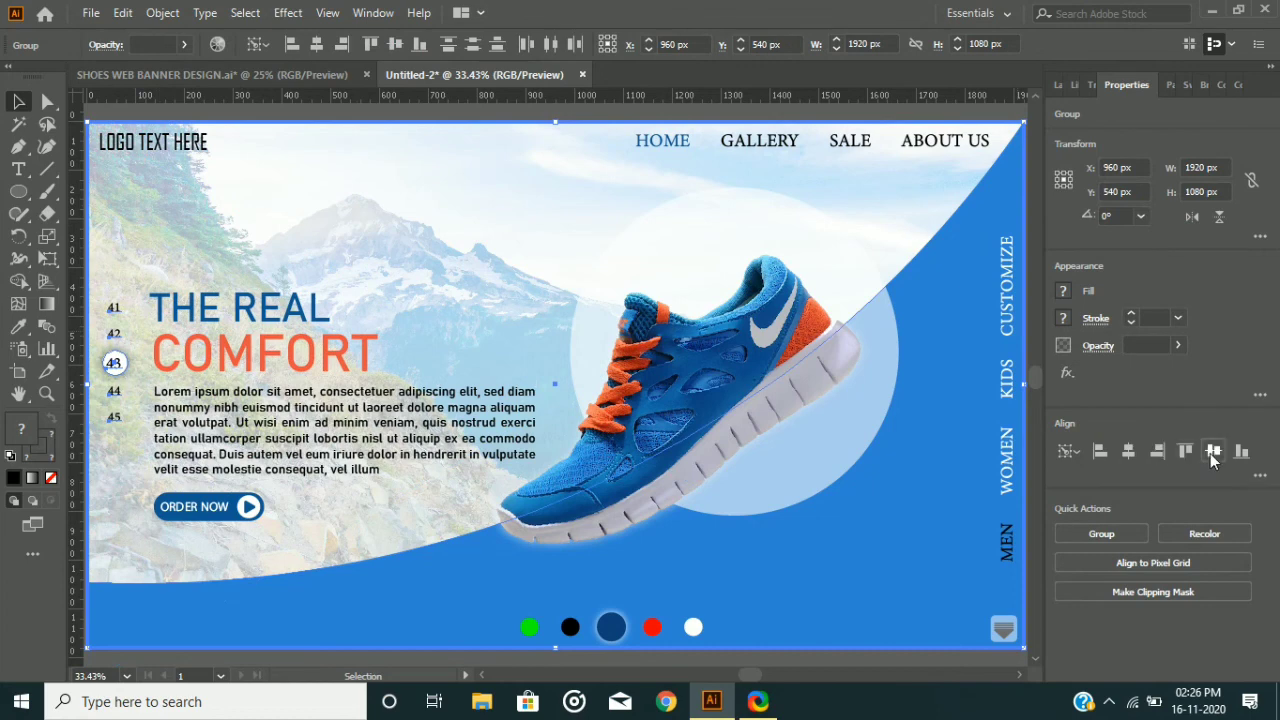
pyautogui.click(1214, 451)
pyautogui.hotkey('ctrl', 'shift', 'a')
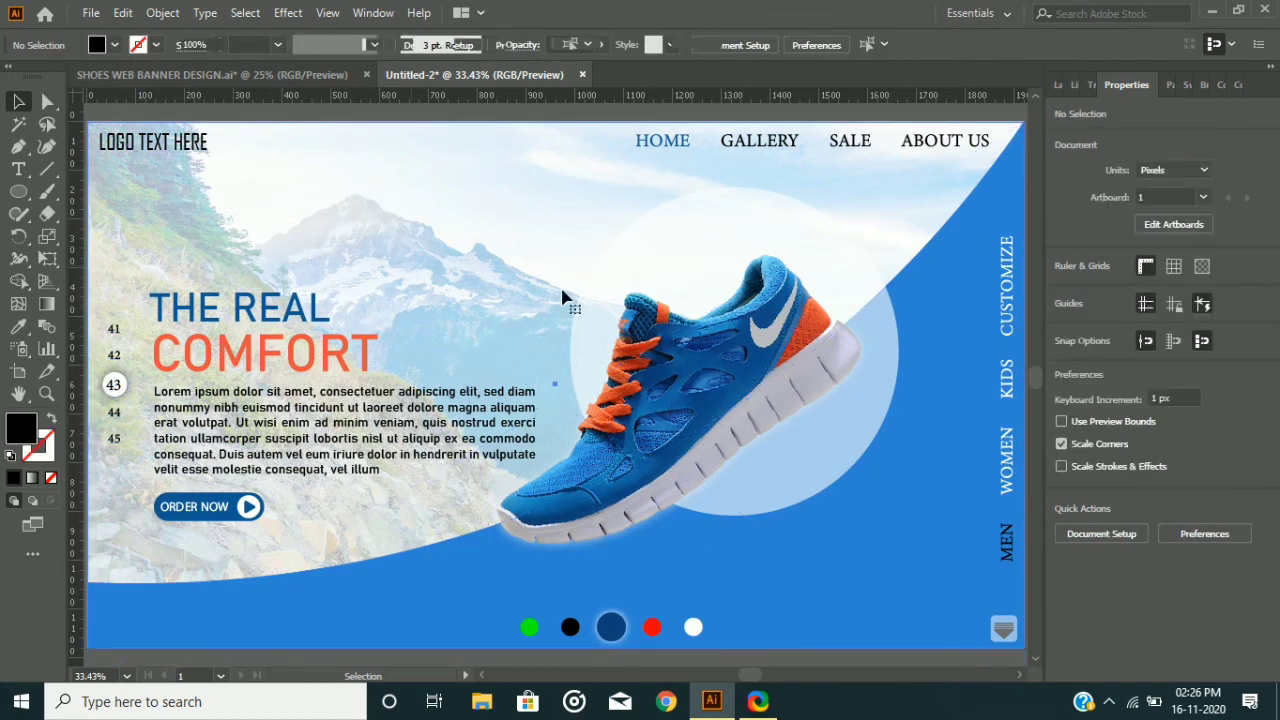
# Center the vertical CUSTOMIZE, KIDS, WOMEN, MEN menu vertically on the banner background
pyautogui.click(897, 289)
pyautogui.click(428, 186)
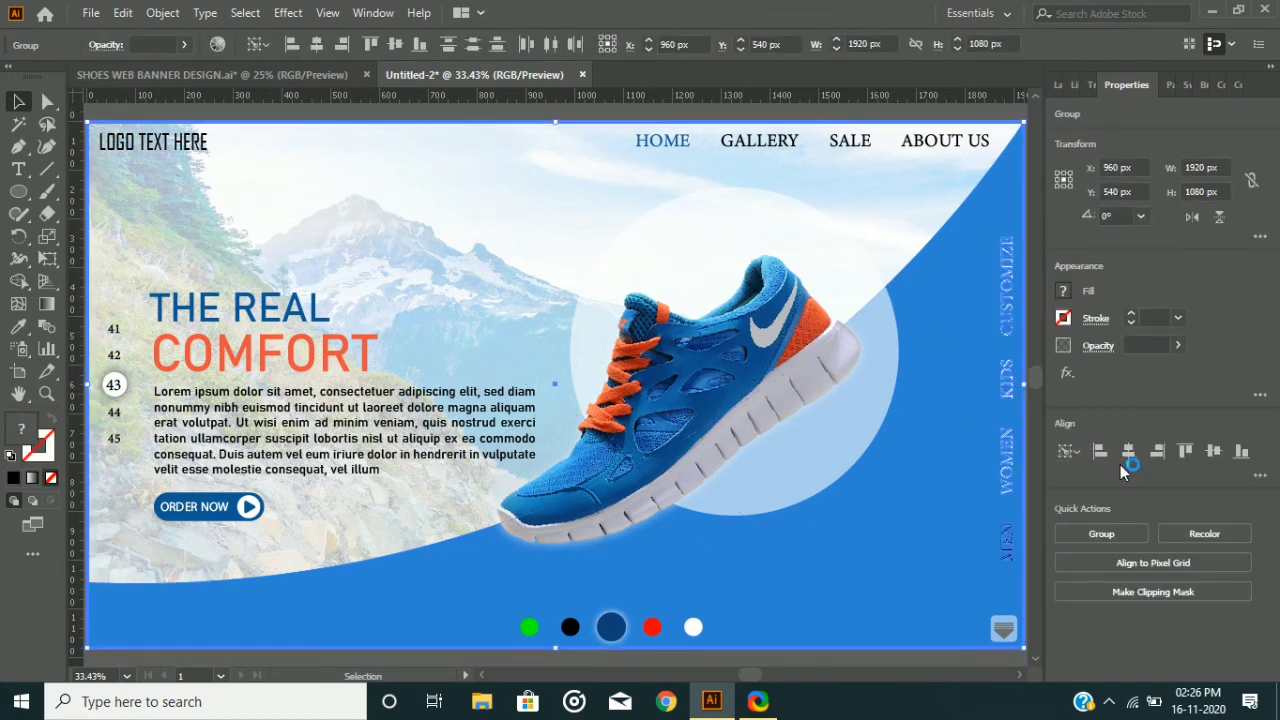
pyautogui.click(1214, 452)
pyautogui.hotkey('ctrl', 'shift', 'a')
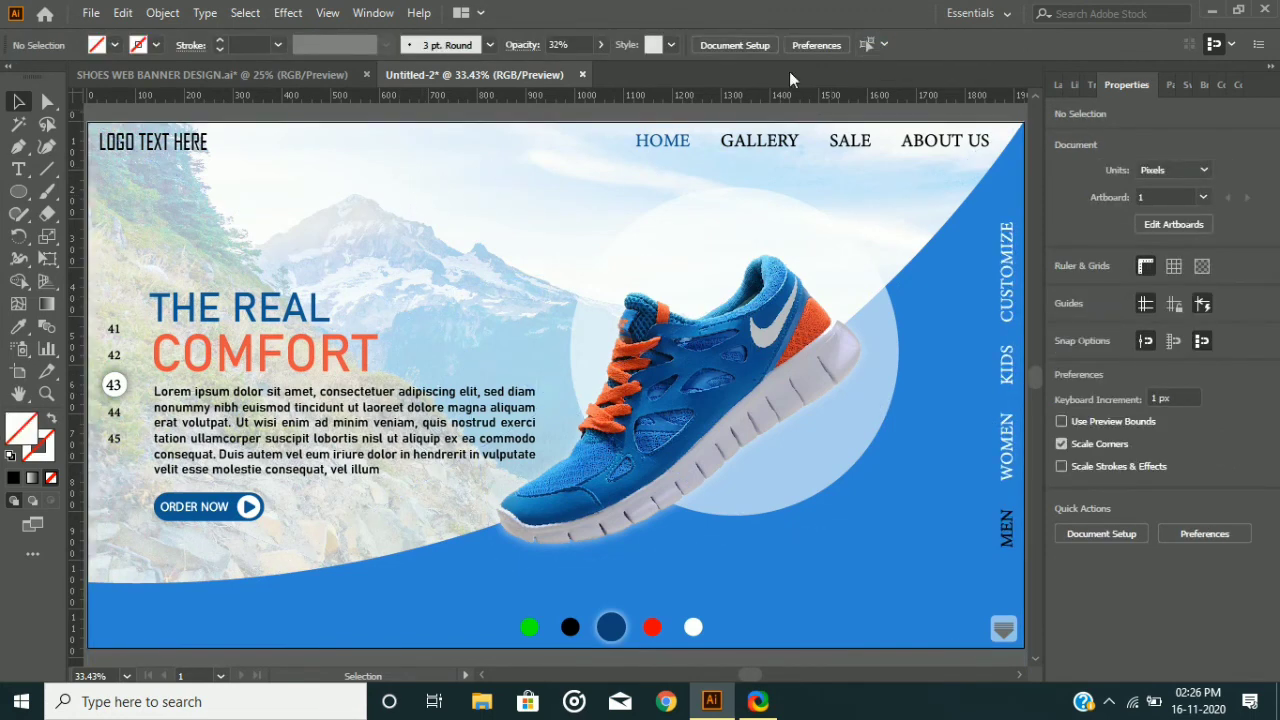
# Group the green, black, dark blue, red and white dots below the shoe
pyautogui.click(694, 627)
pyautogui.keyDown('shift'); pyautogui.click(652, 627); pyautogui.keyUp('shift')
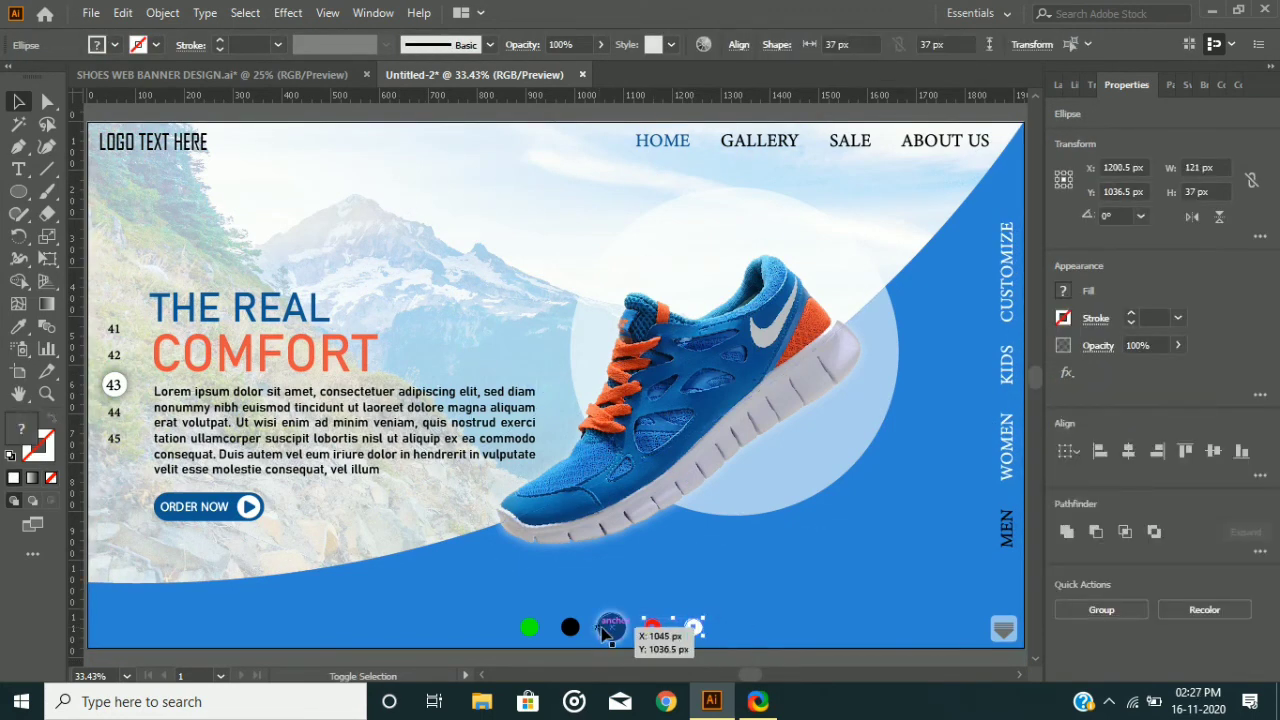
pyautogui.keyDown('shift'); pyautogui.click(611, 627); pyautogui.keyUp('shift')
pyautogui.keyDown('shift'); pyautogui.click(571, 628); pyautogui.keyUp('shift')
pyautogui.keyDown('shift'); pyautogui.click(529, 627); pyautogui.keyUp('shift')
pyautogui.rightClick(575, 627)
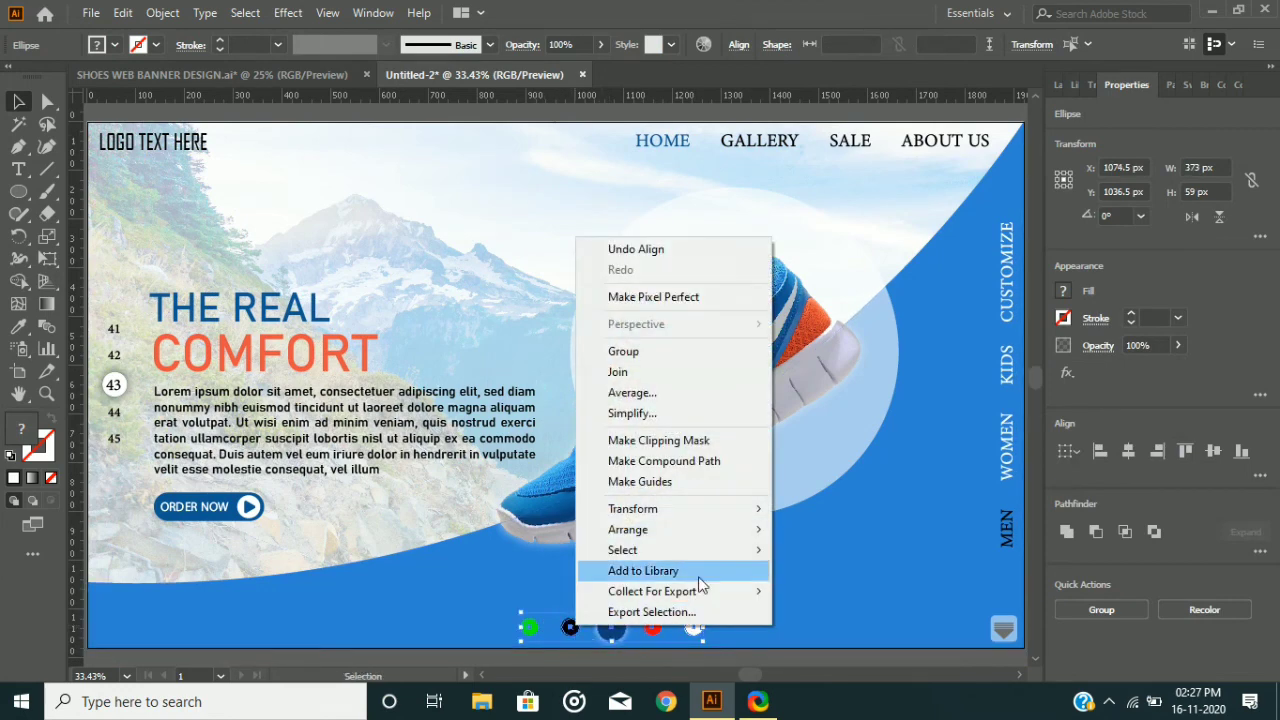
pyautogui.click(623, 351)
# Center the group of colored dots horizontally on the banner background
pyautogui.hotkey('ctrl', 'a')
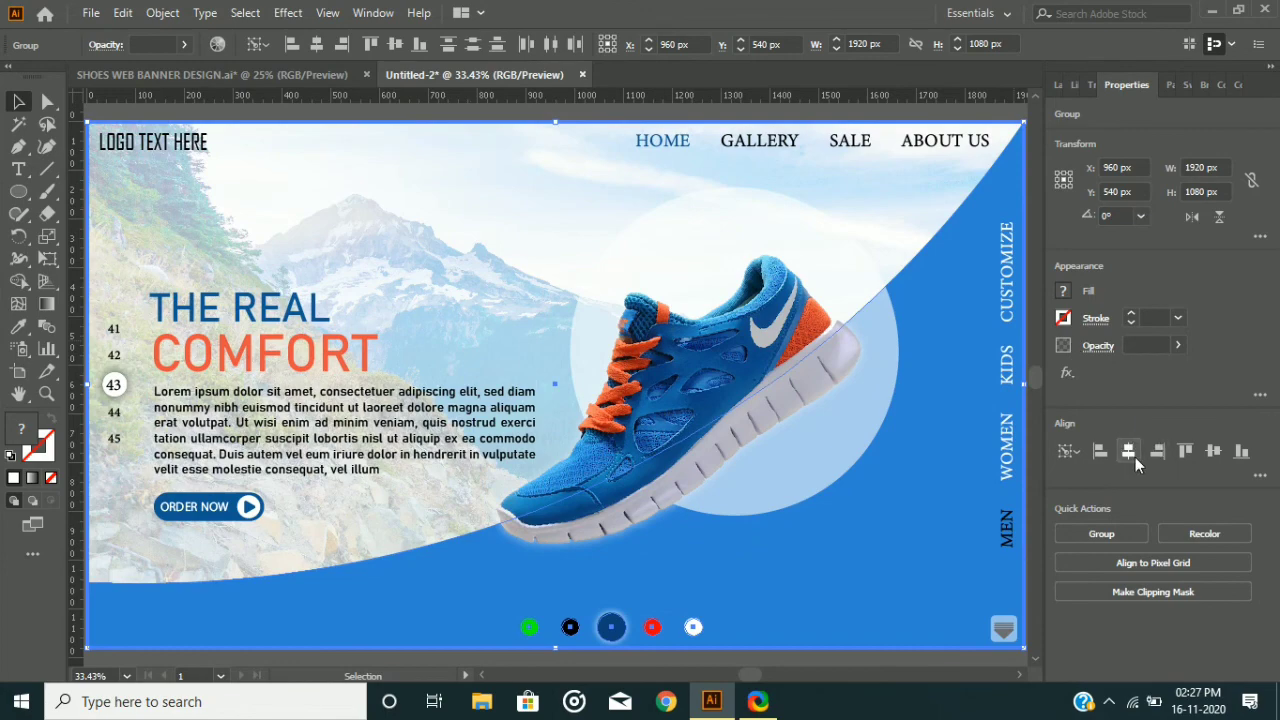
pyautogui.click(1128, 451)
pyautogui.click(485, 118)
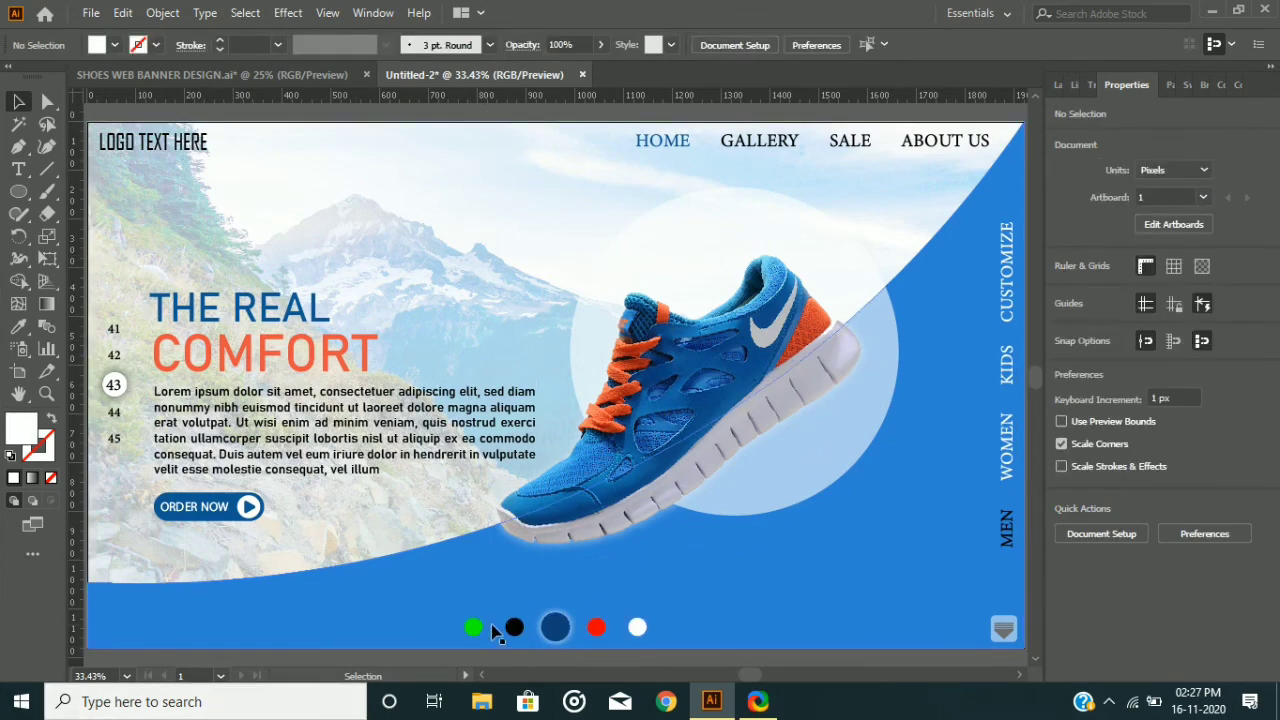
# Scale the group of colored dots down proportionally from its center to about 322 × 51 px
pyautogui.scroll(2, 491, 625)
pyautogui.click(458, 632)
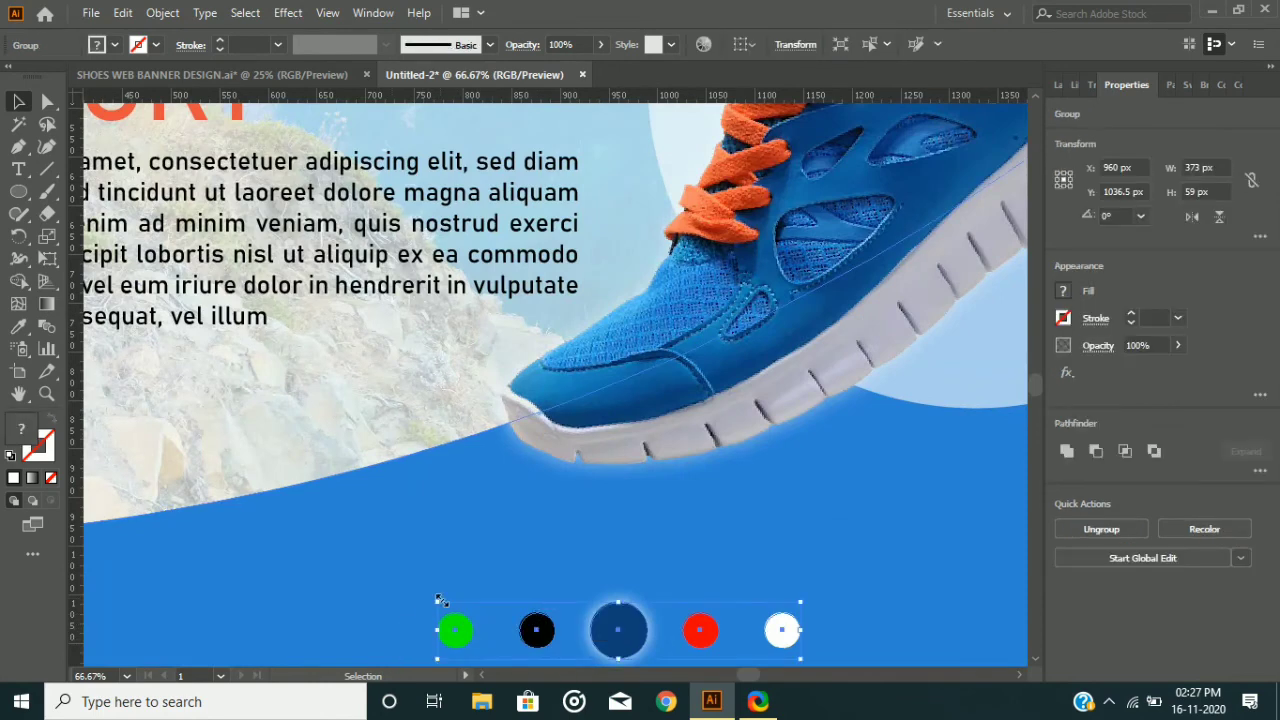
pyautogui.moveTo(438, 600); pyautogui.dragTo(458, 603)
pyautogui.scroll(-4, 458, 603)
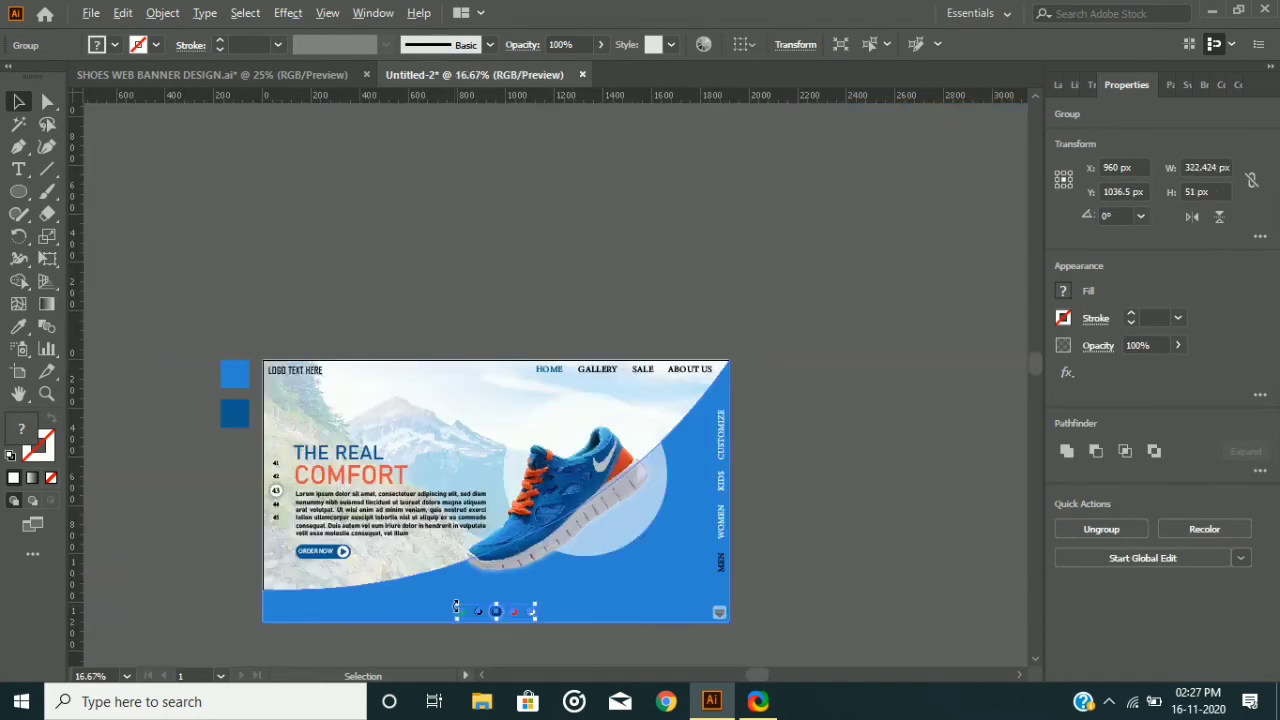
pyautogui.hotkey('ctrl', '0')
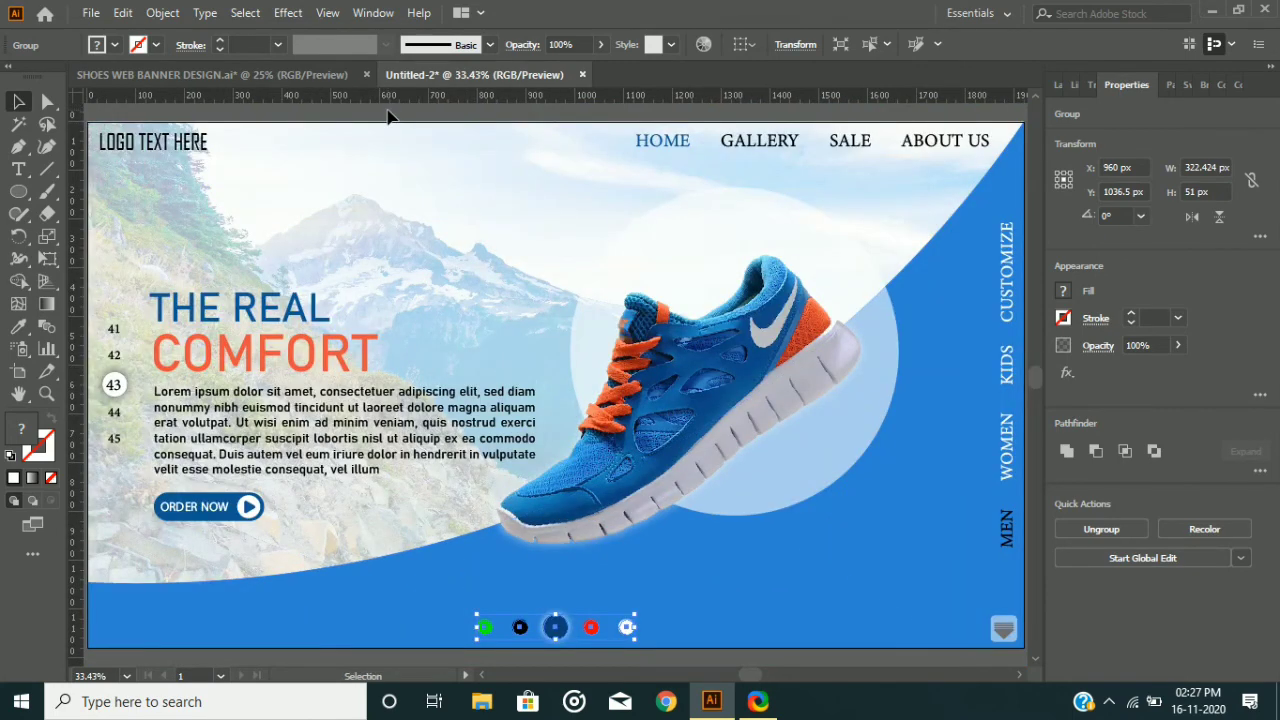
pyautogui.click(390, 117)
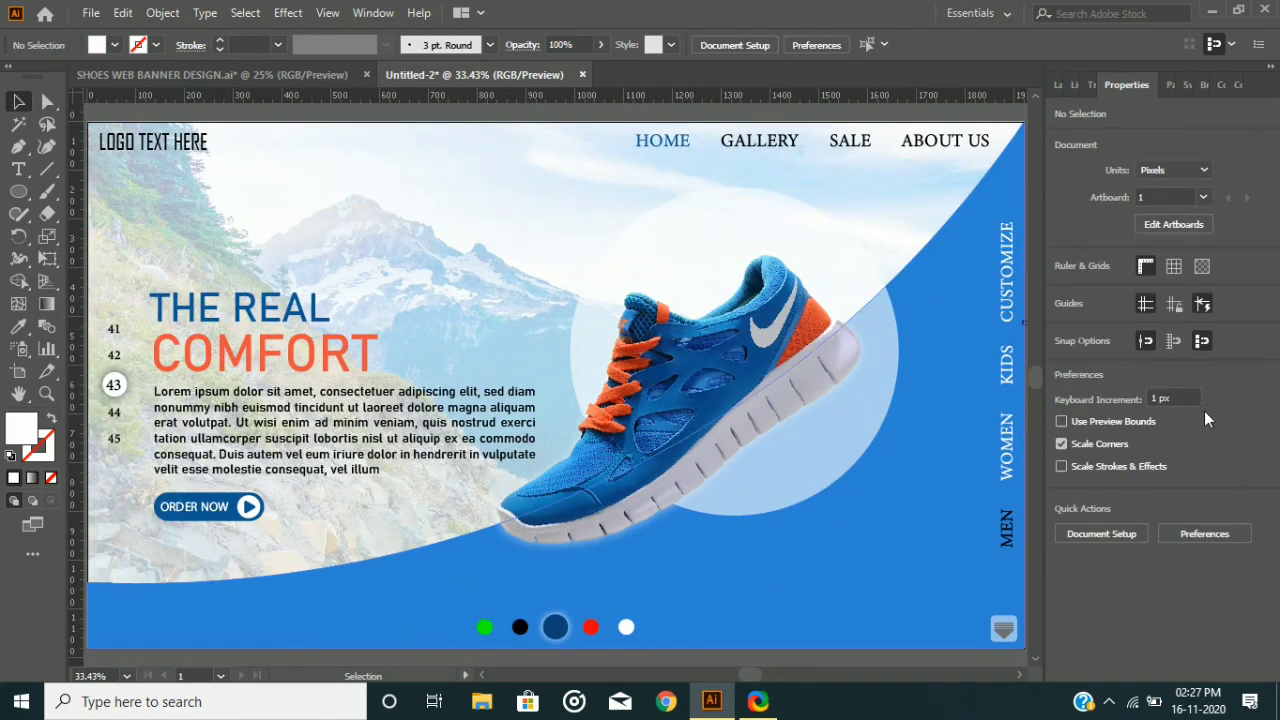
# Enlarge the shoe to about 966 × 745 px and the translucent circle behind it to about 713 px in diameter
pyautogui.click(722, 434)
pyautogui.moveTo(451, 572); pyautogui.dragTo(438, 582)
pyautogui.click(702, 196)
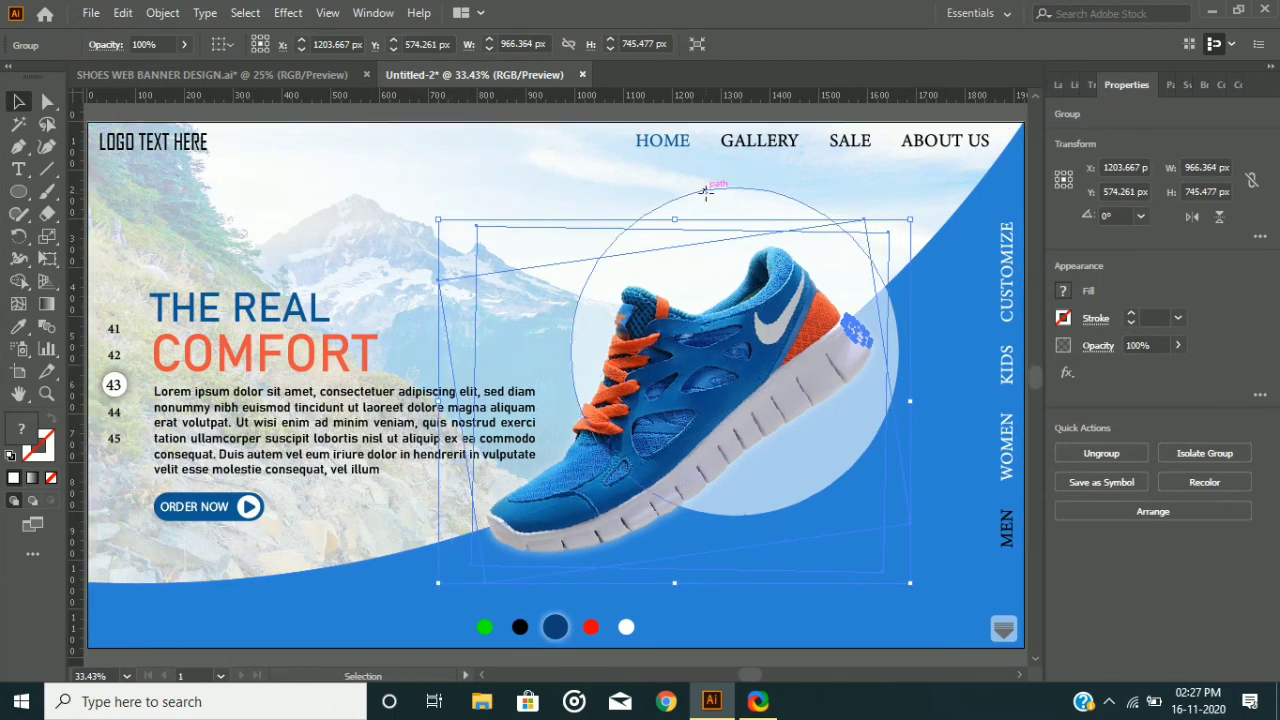
pyautogui.moveTo(898, 519)
pyautogui.mouseDown()
pyautogui.moveTo(918, 538)
pyautogui.moveTo(910, 525)
pyautogui.mouseUp()
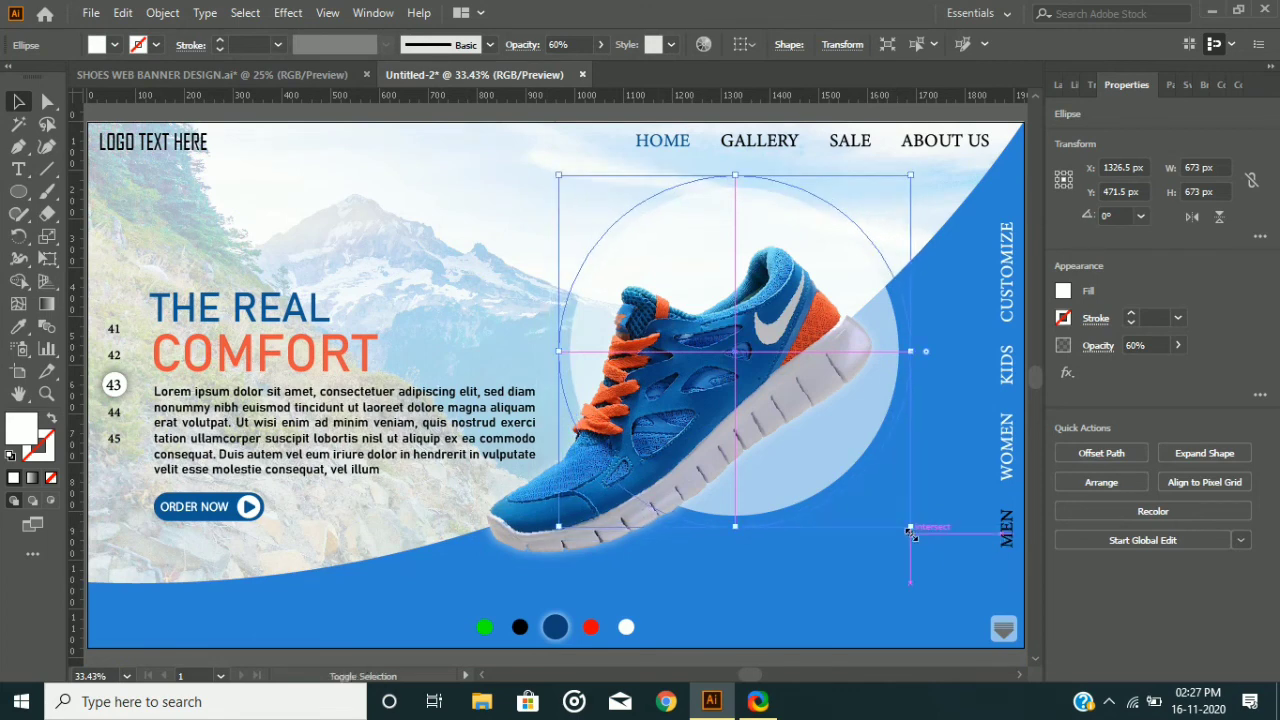
pyautogui.moveTo(911, 175); pyautogui.dragTo(908, 180)
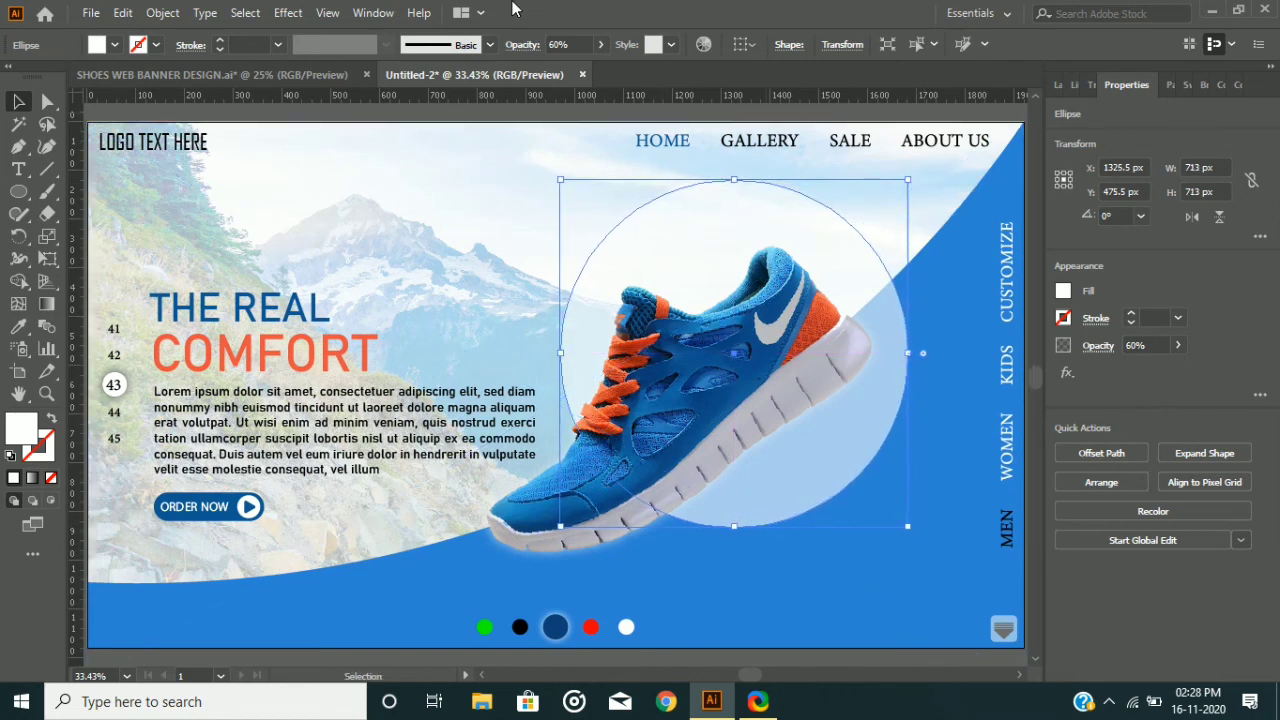
pyautogui.click(466, 119)
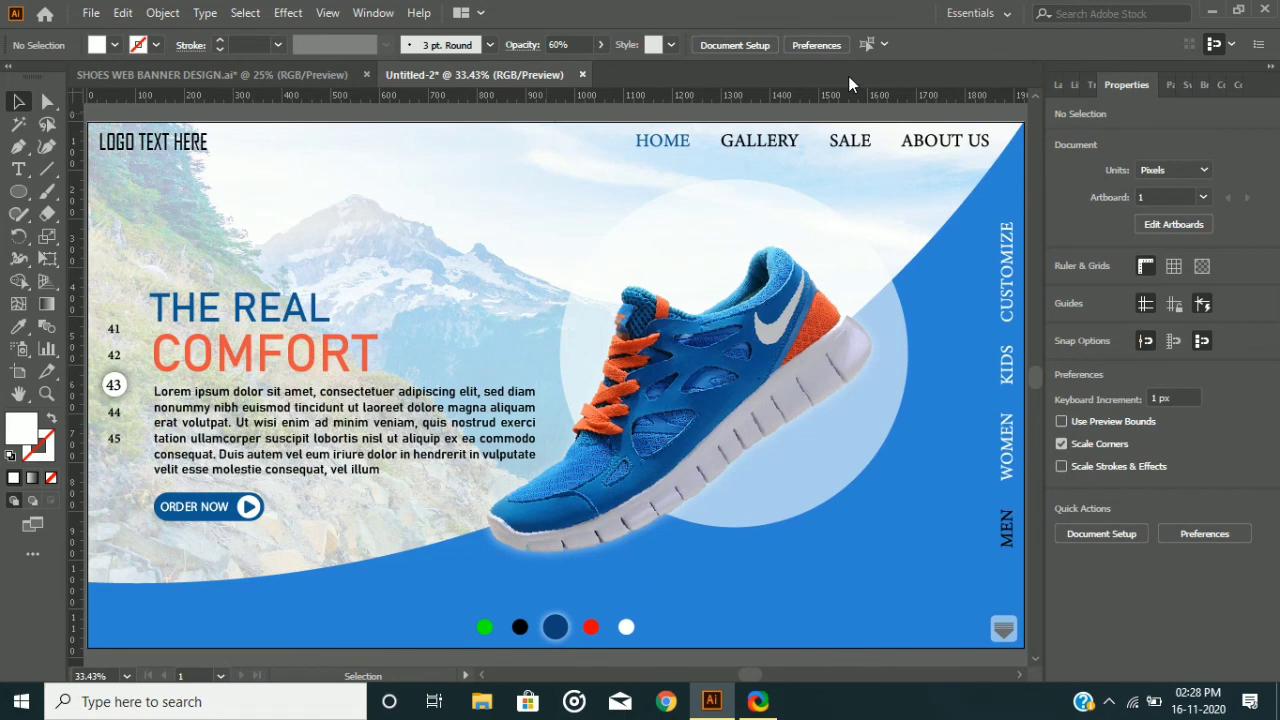
# Enlarge the arrow button in the banner's lower corner to about 68 × 68 px
pyautogui.scroll(3, 1006, 631)
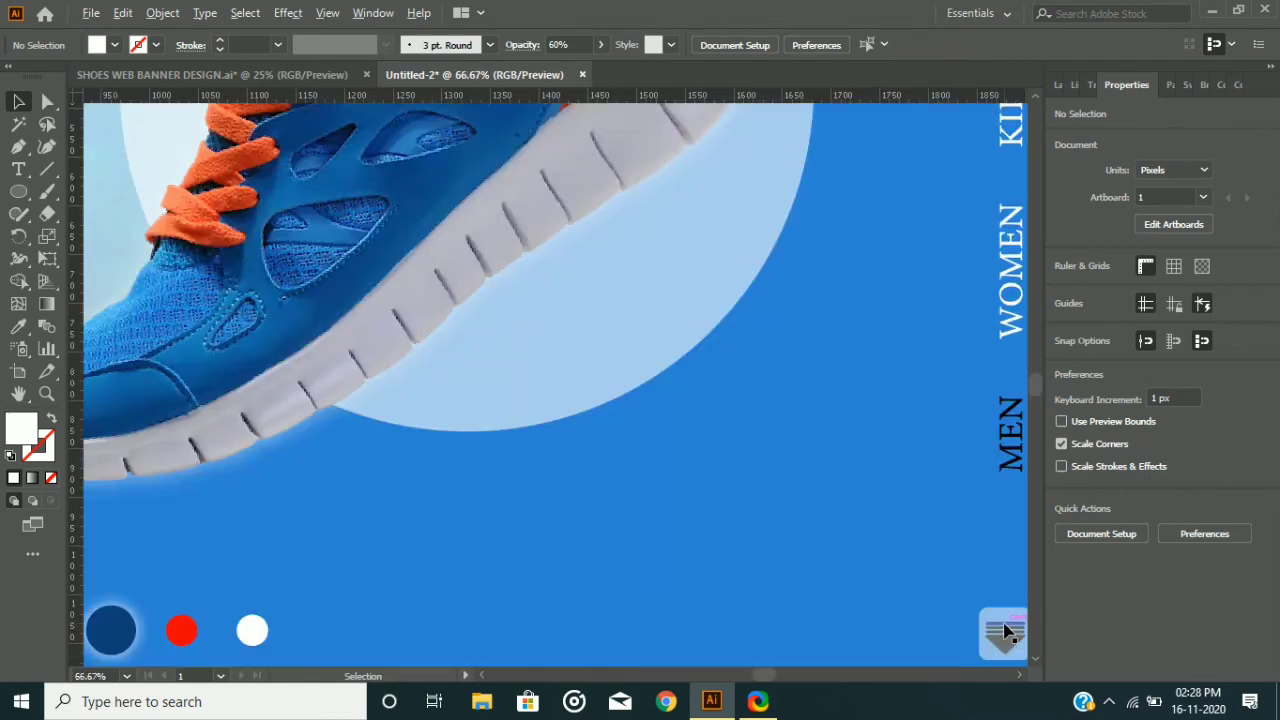
pyautogui.click(1006, 540)
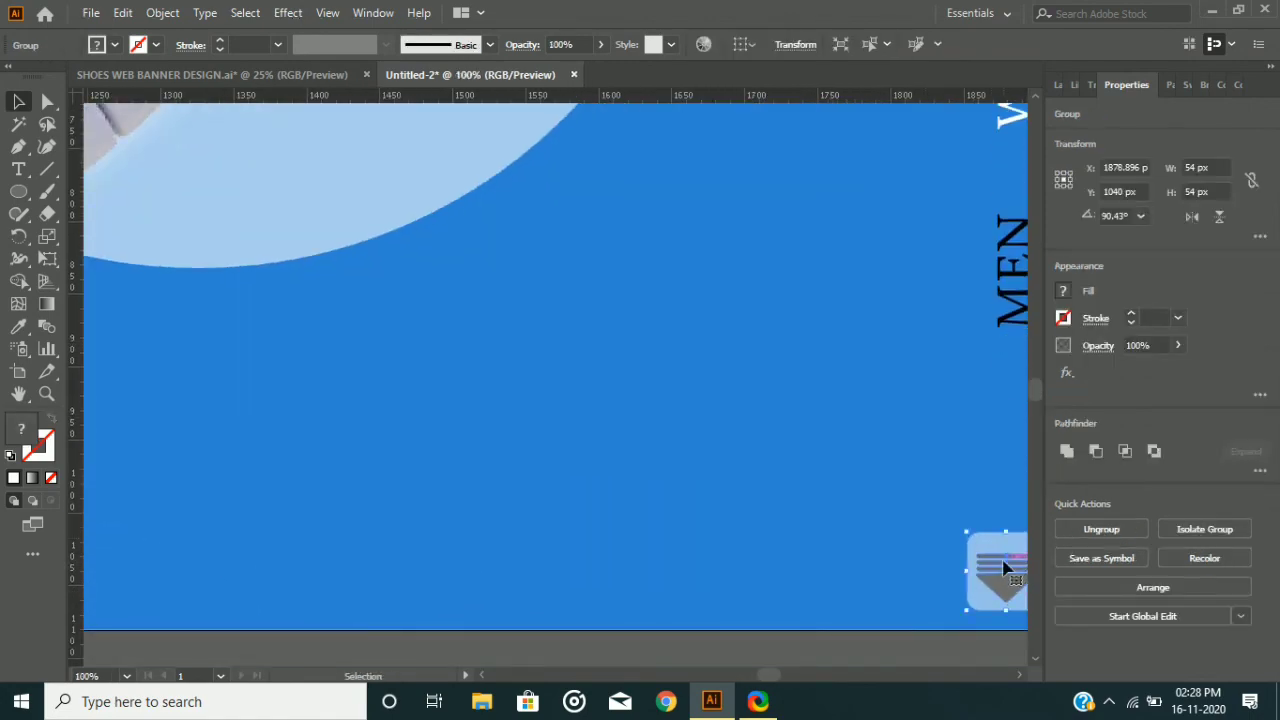
pyautogui.moveTo(966, 530); pyautogui.dragTo(936, 524)
pyautogui.hscroll(2, 937, 520)
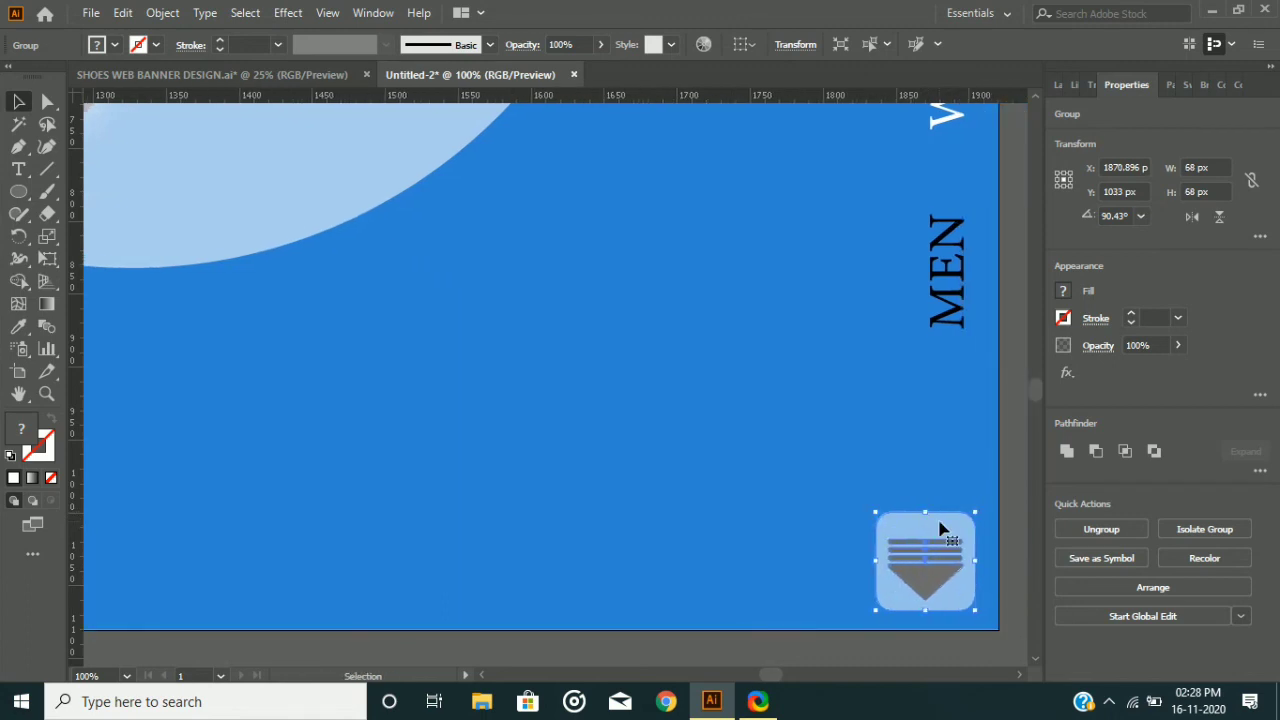
pyautogui.click(1008, 509)
pyautogui.scroll(-2, 838, 503)
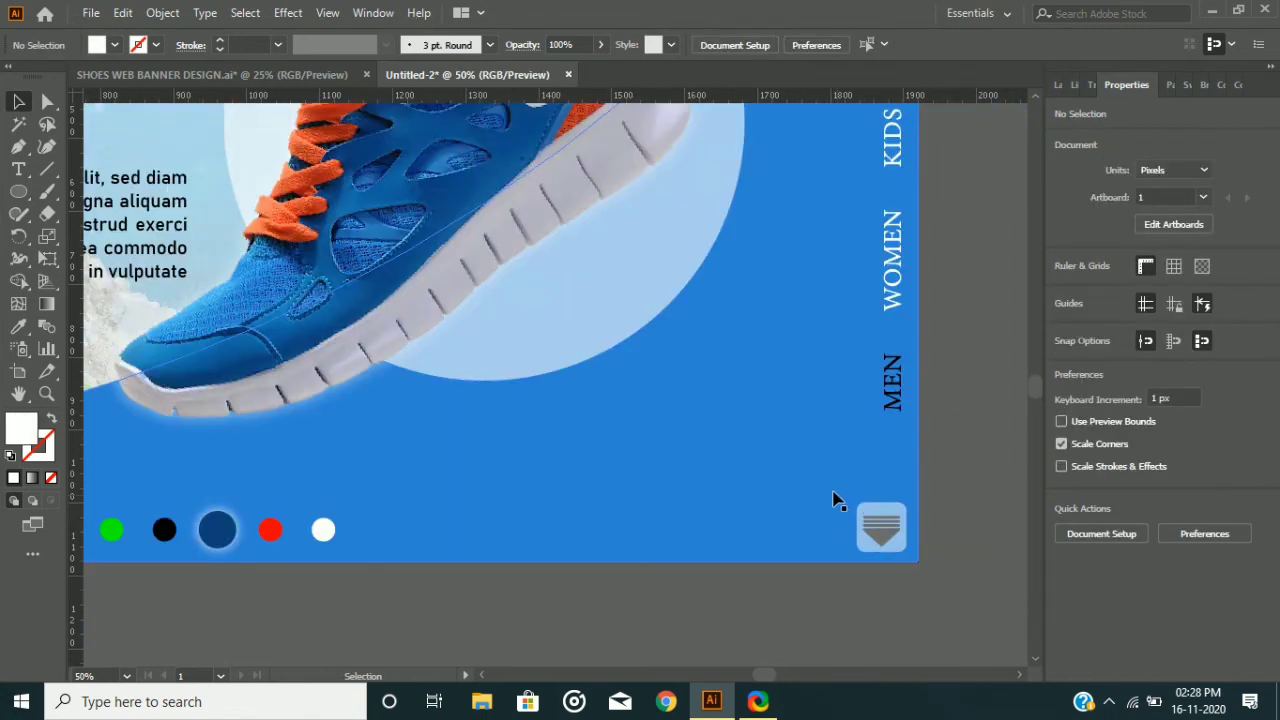
# Ungroup the arrow button in the banner's lower corner and set its rounded white square to 83% opacity
pyautogui.scroll(2, 838, 503)
pyautogui.click(950, 588)
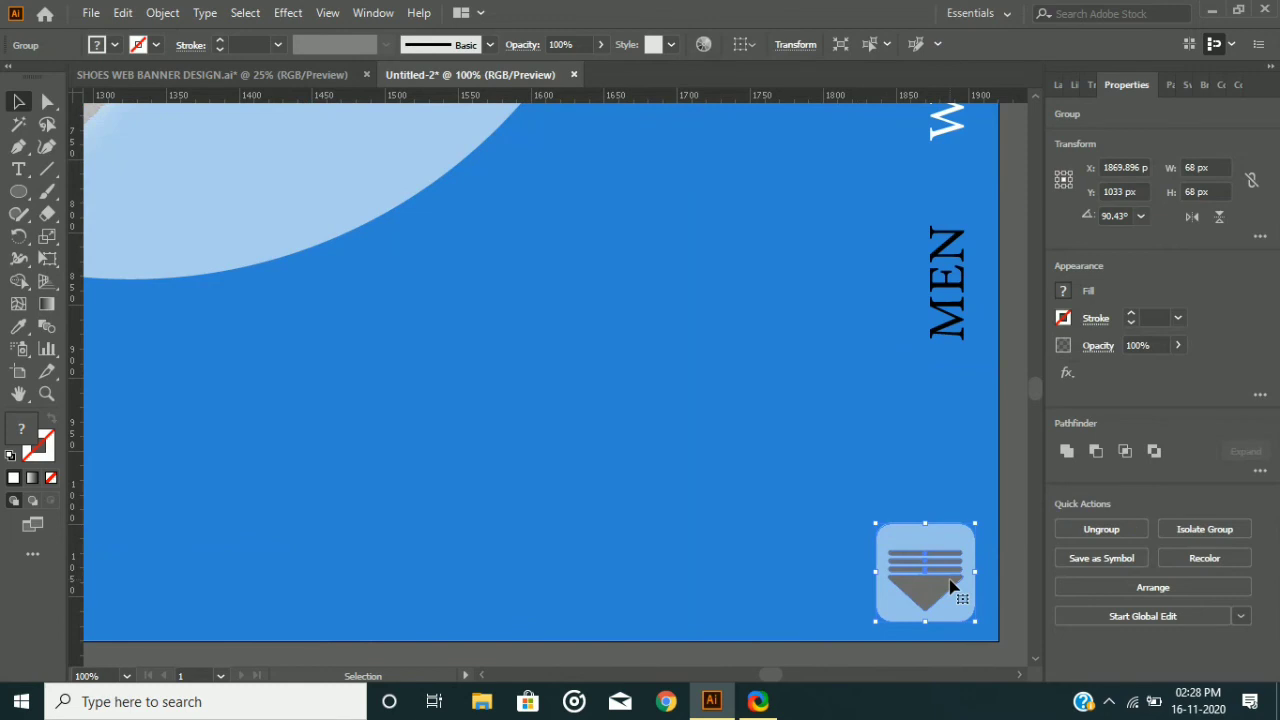
pyautogui.rightClick(950, 588)
pyautogui.click(975, 410)
pyautogui.click(905, 536)
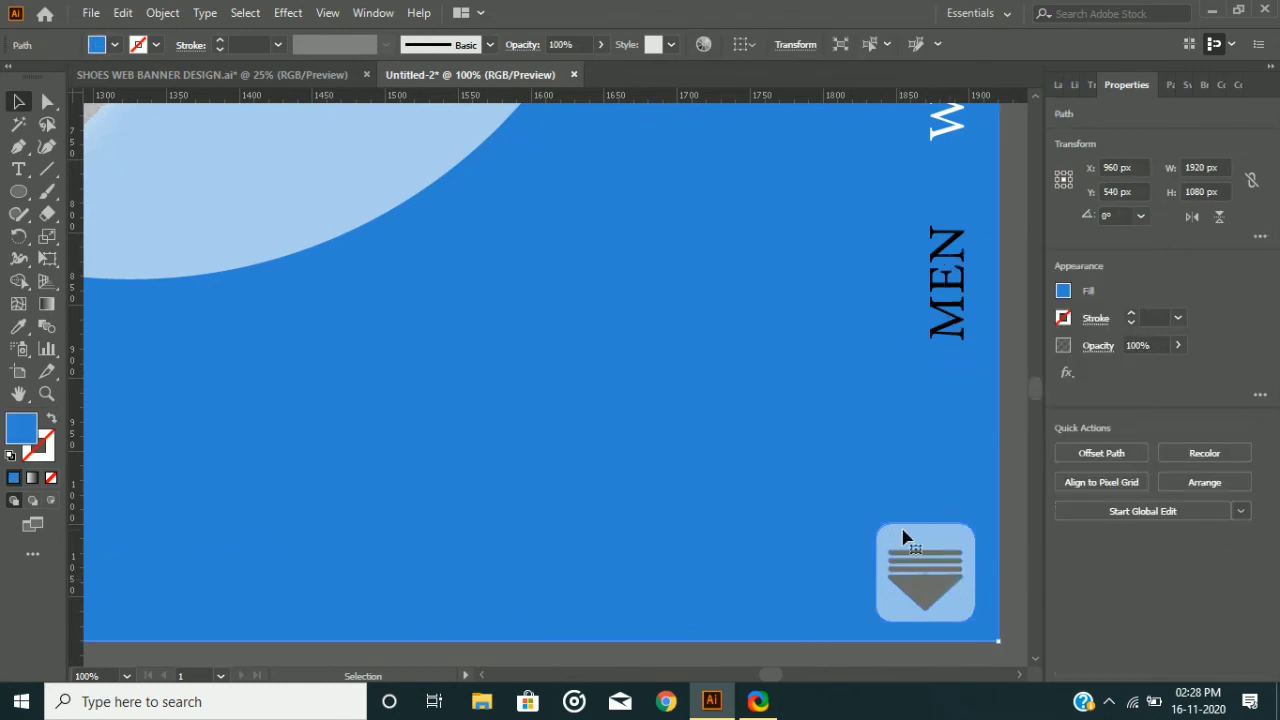
pyautogui.click(903, 538)
pyautogui.scroll(5, 1150, 345)
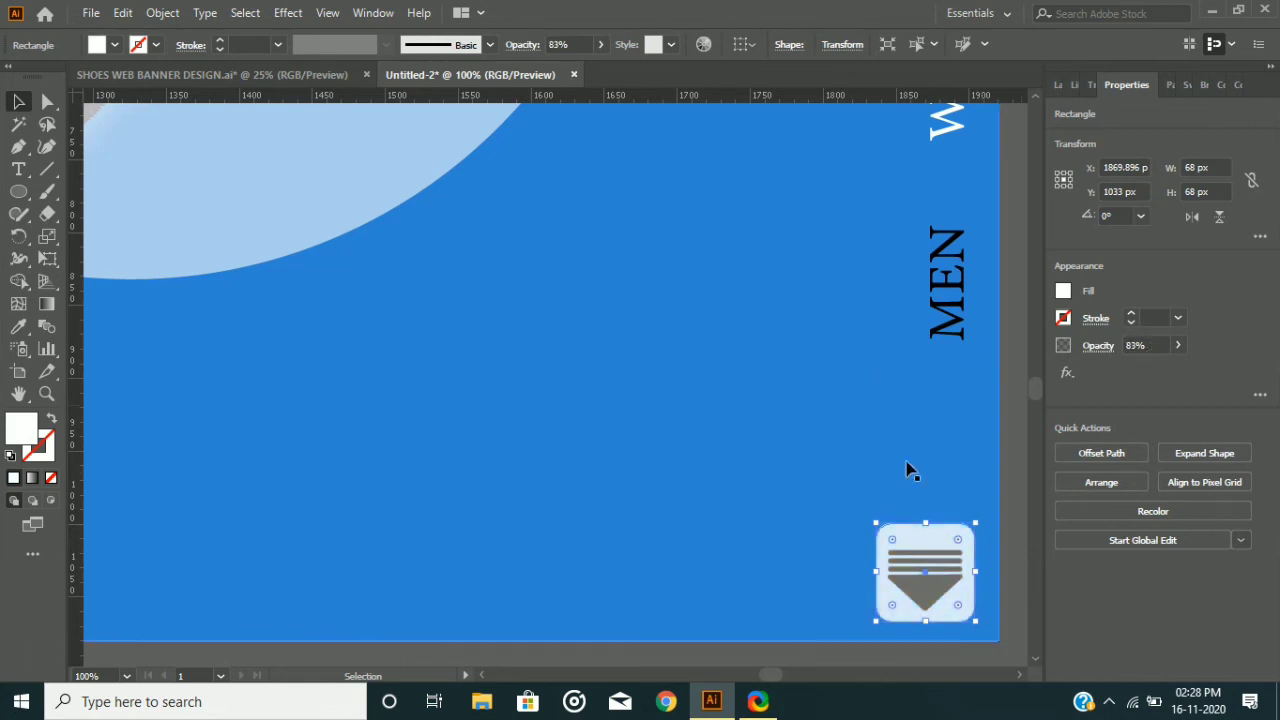
pyautogui.scroll(-4, 908, 505)
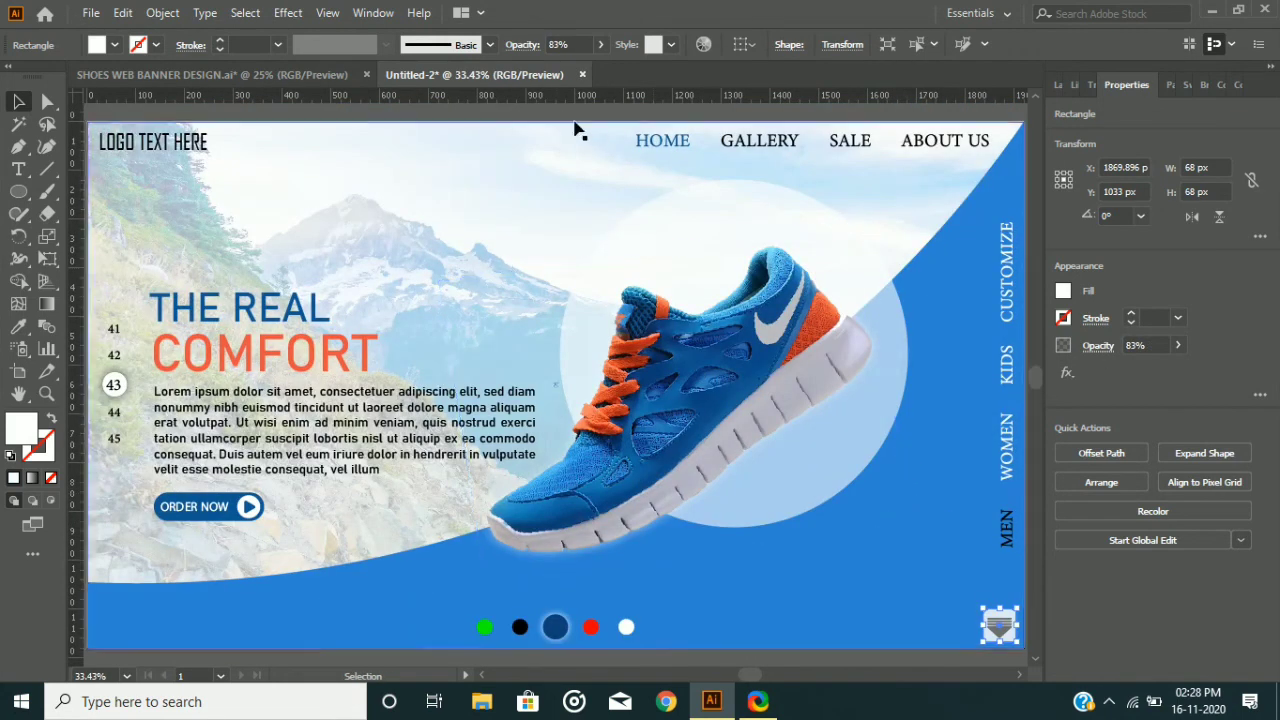
pyautogui.click(576, 118)
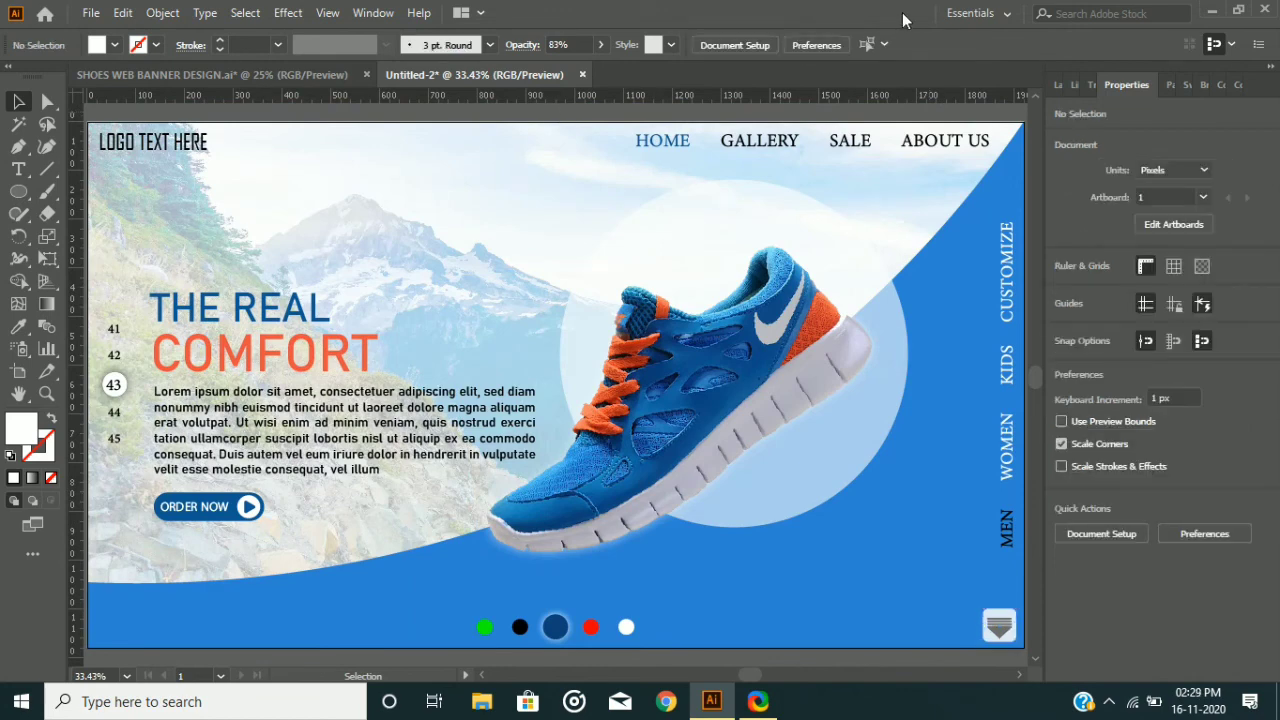
# Ungroup the heading, paragraph and ORDER NOW button so each can be edited separately
pyautogui.click(460, 405)
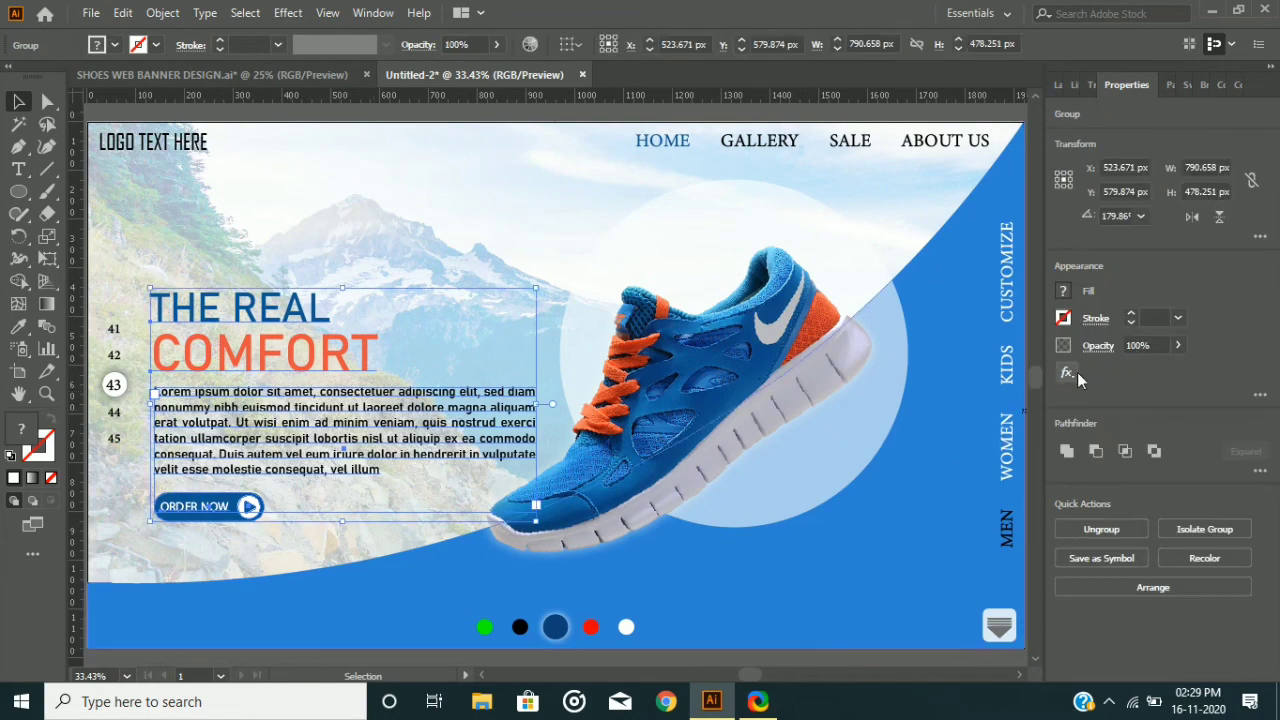
pyautogui.rightClick(402, 362)
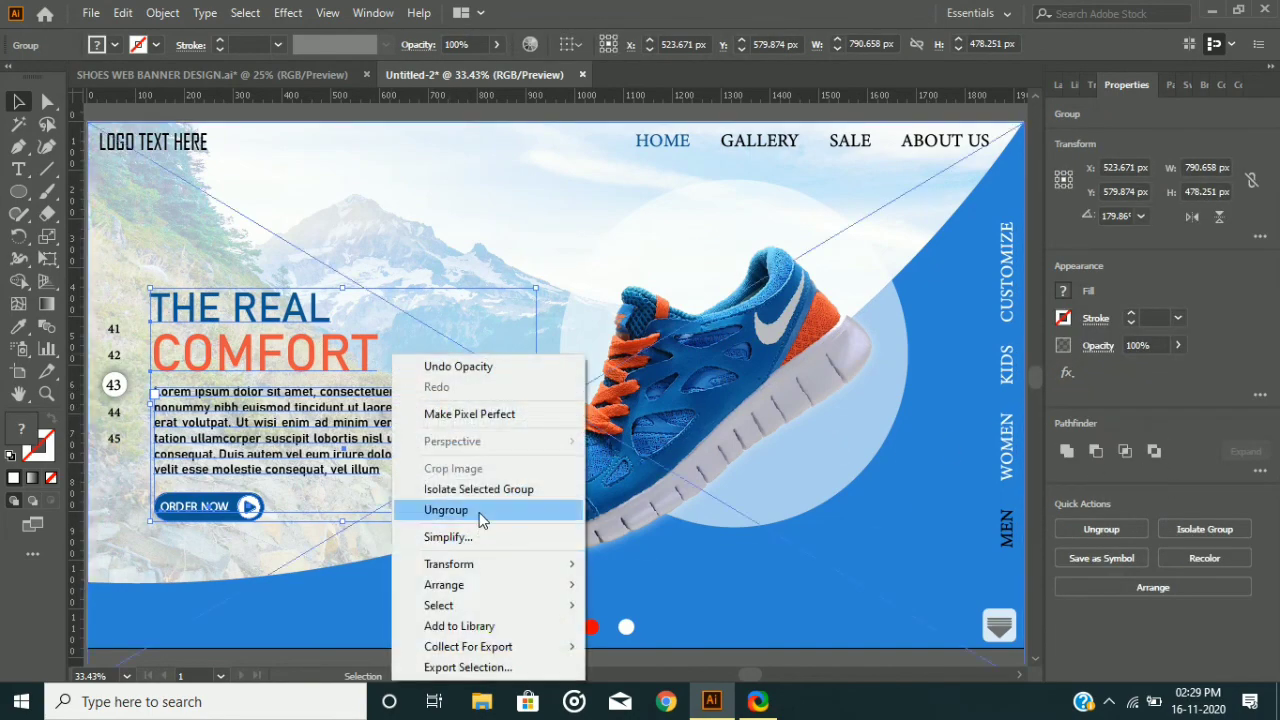
pyautogui.click(479, 514)
pyautogui.click(432, 231)
# Format the Lorem ipsum paragraph in Arial Regular at 21 pt with tracking 10
pyautogui.click(369, 397)
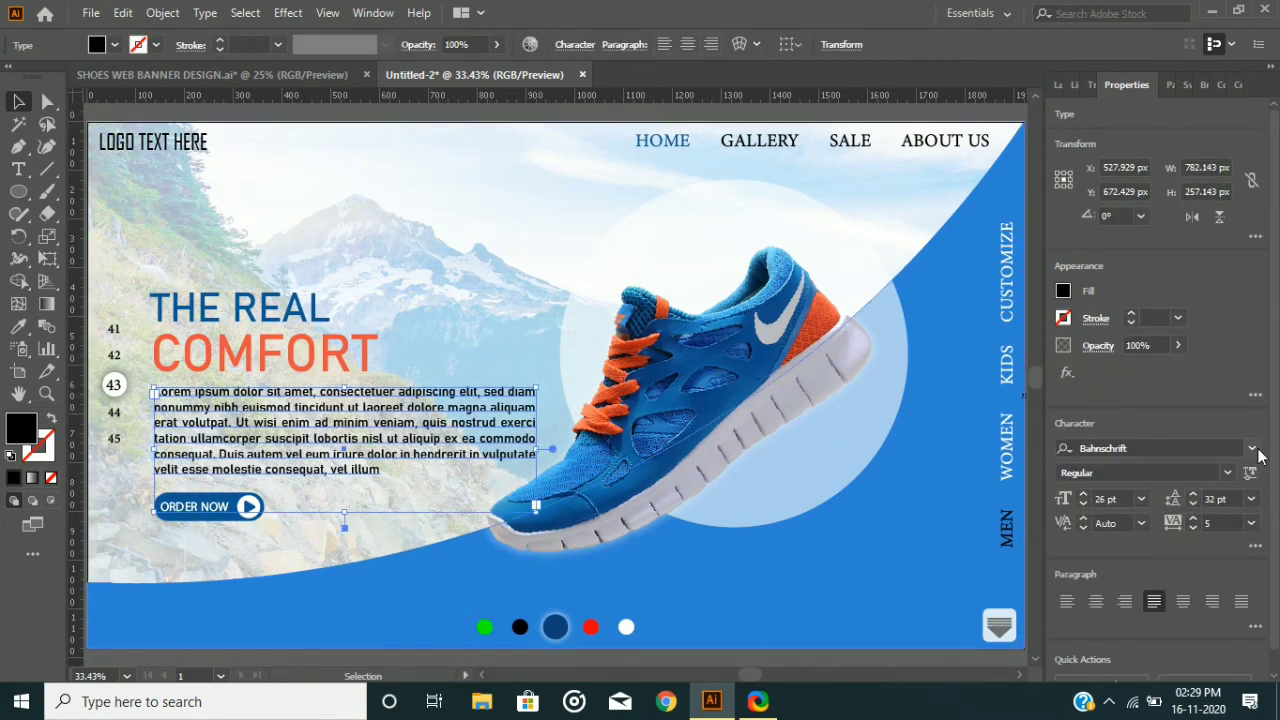
pyautogui.click(1254, 448)
pyautogui.press('Down')
pyautogui.press('Down')
pyautogui.press('Down')
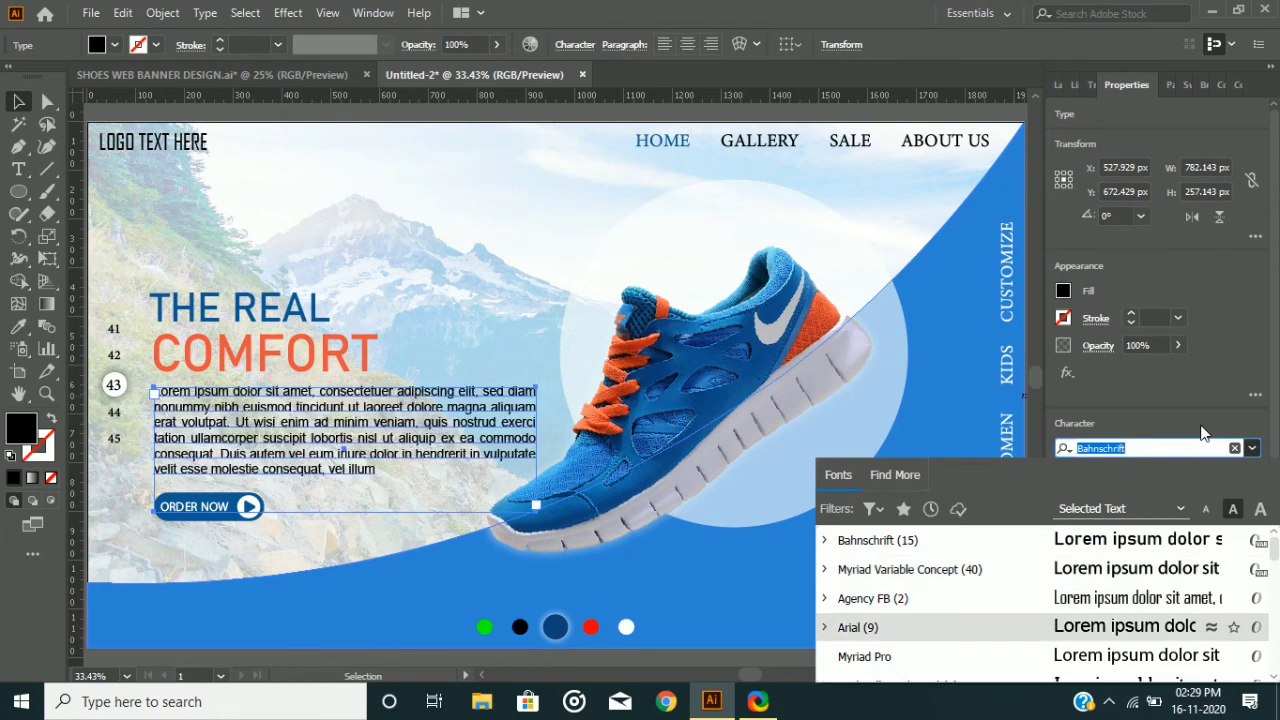
pyautogui.press('Return')
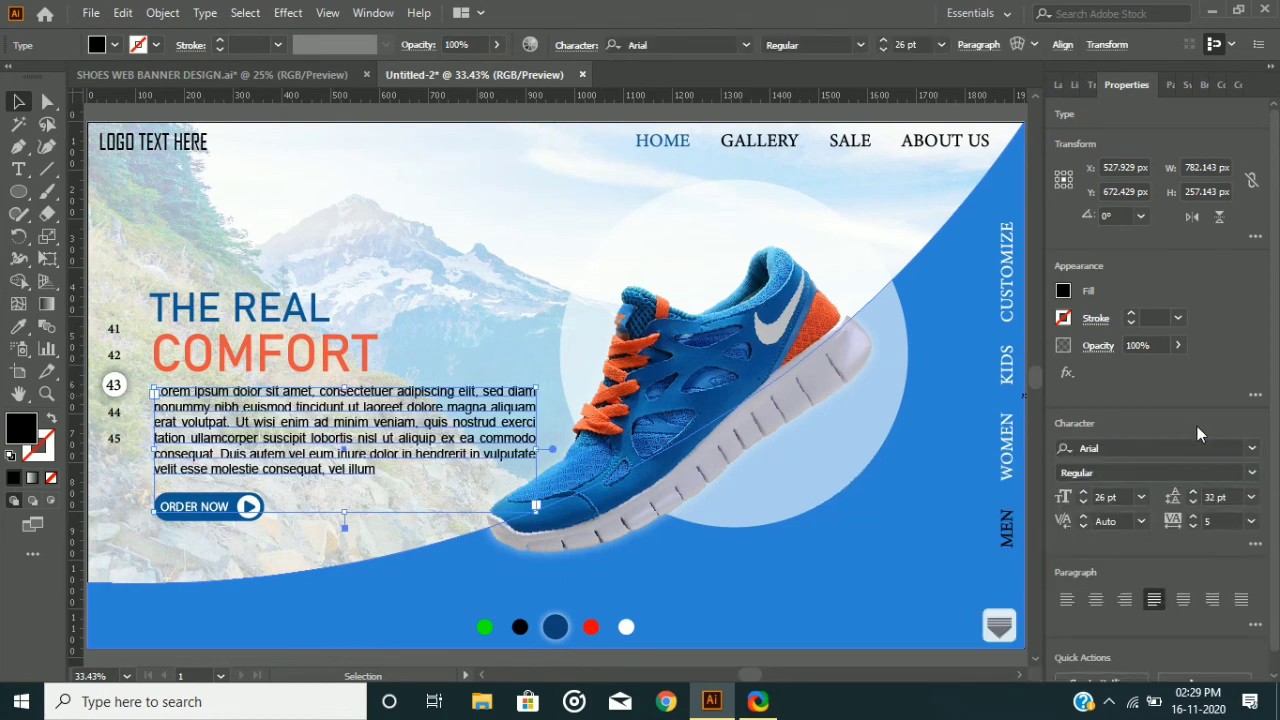
pyautogui.click(1084, 502)
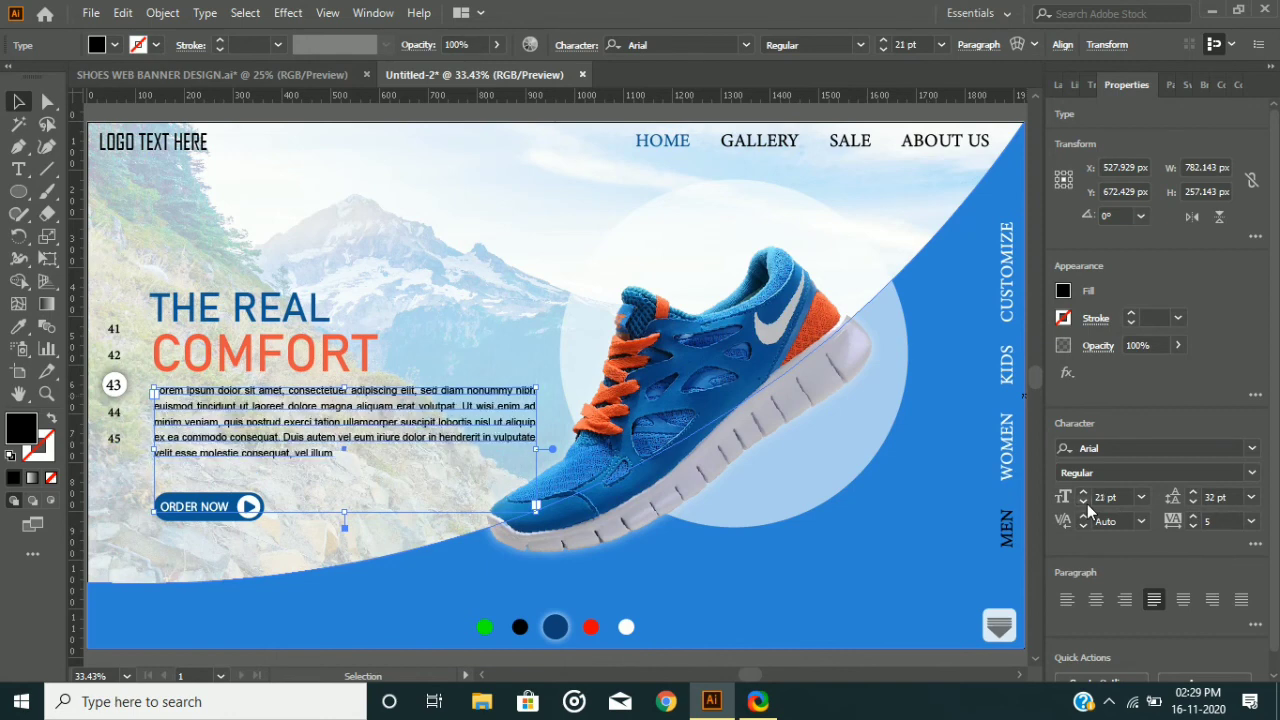
pyautogui.click(1195, 519)
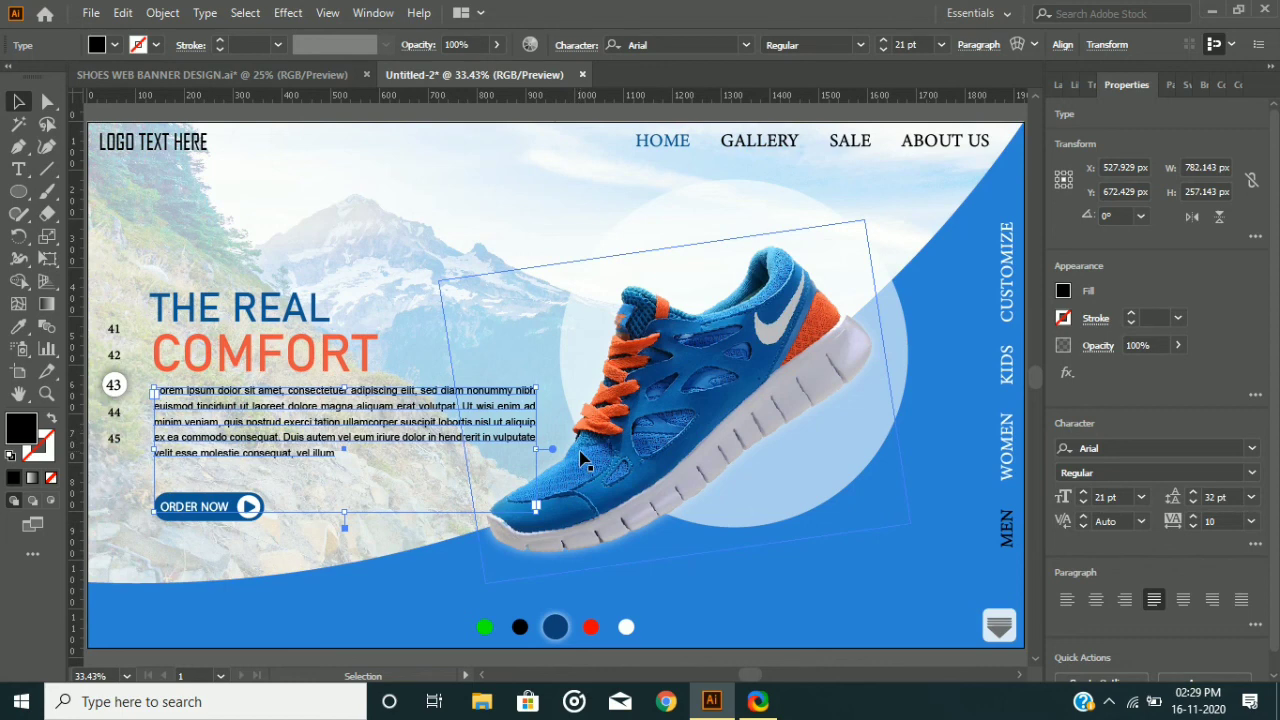
pyautogui.doubleClick(325, 441)
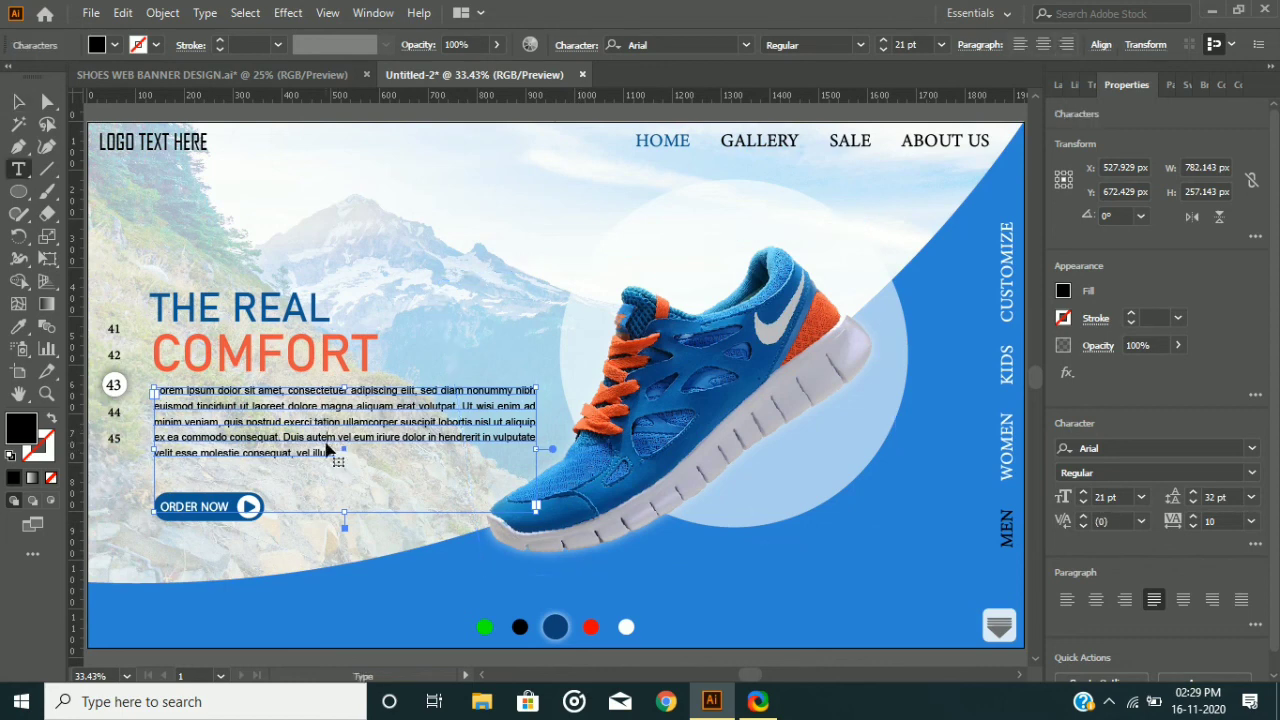
pyautogui.moveTo(282, 437); pyautogui.dragTo(347, 452)
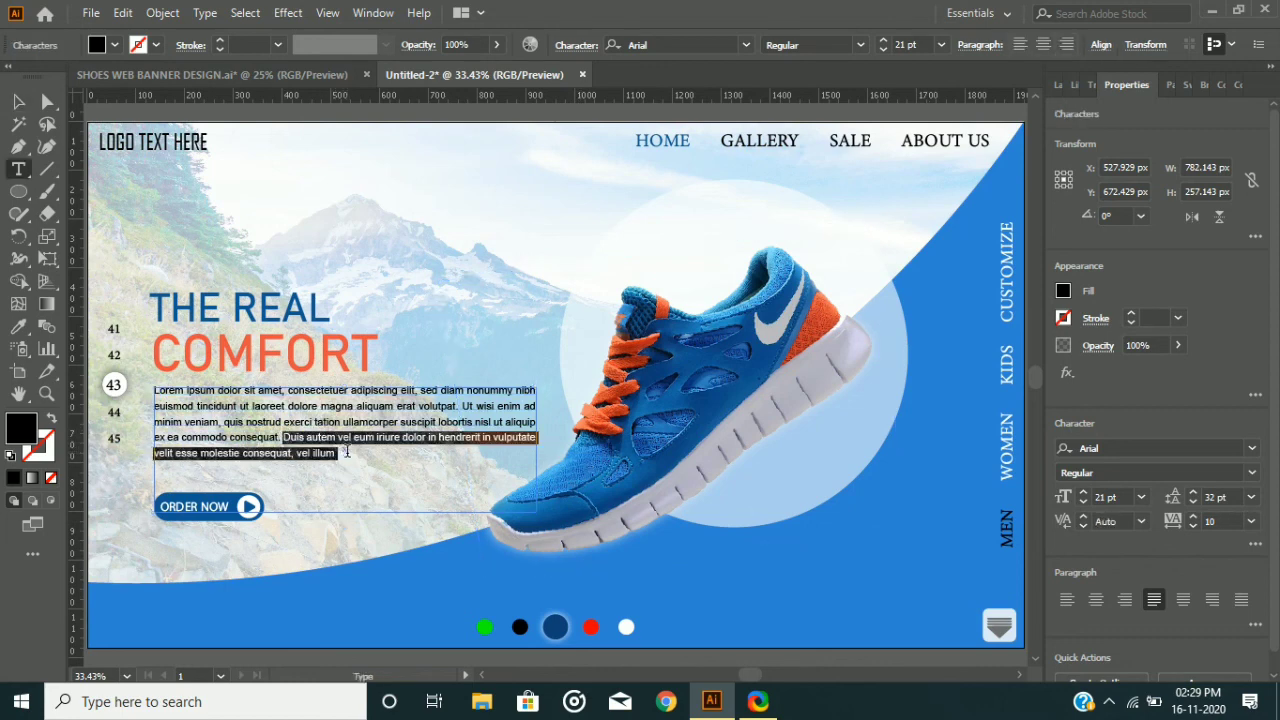
pyautogui.keyDown('ctrl'); pyautogui.click(343, 243); pyautogui.keyUp('ctrl')
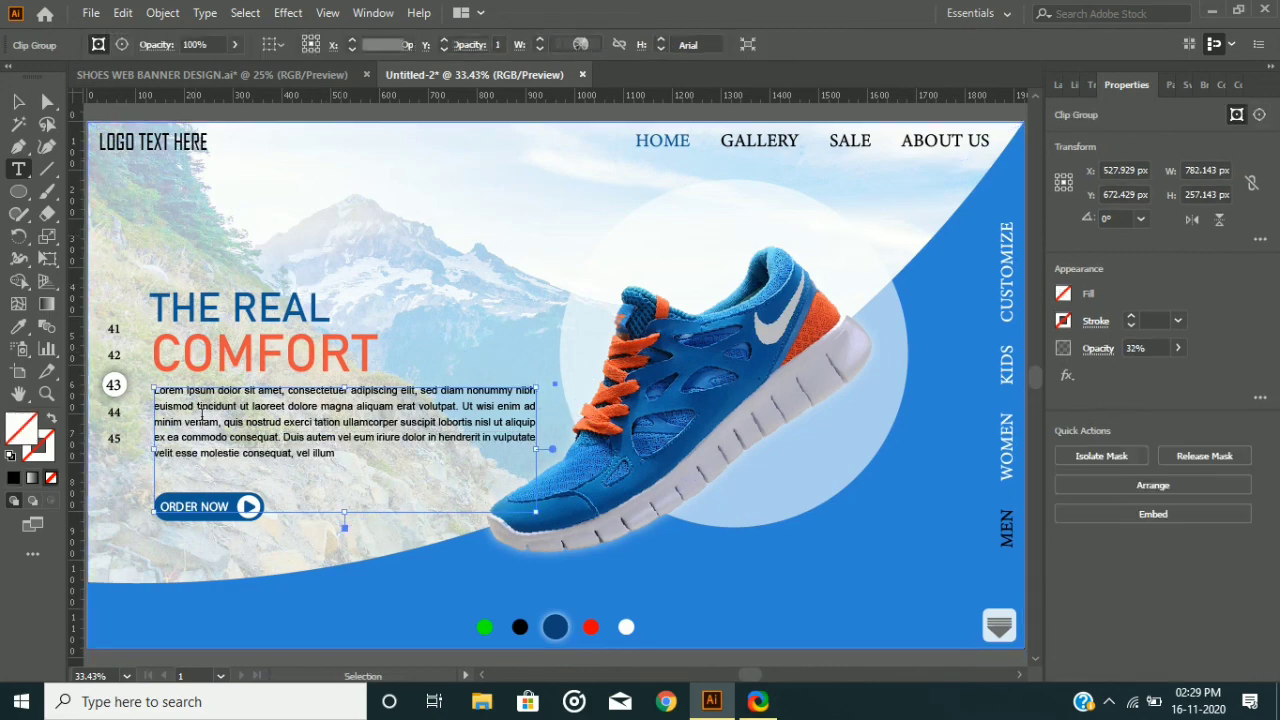
pyautogui.scroll(-1, 181, 447)
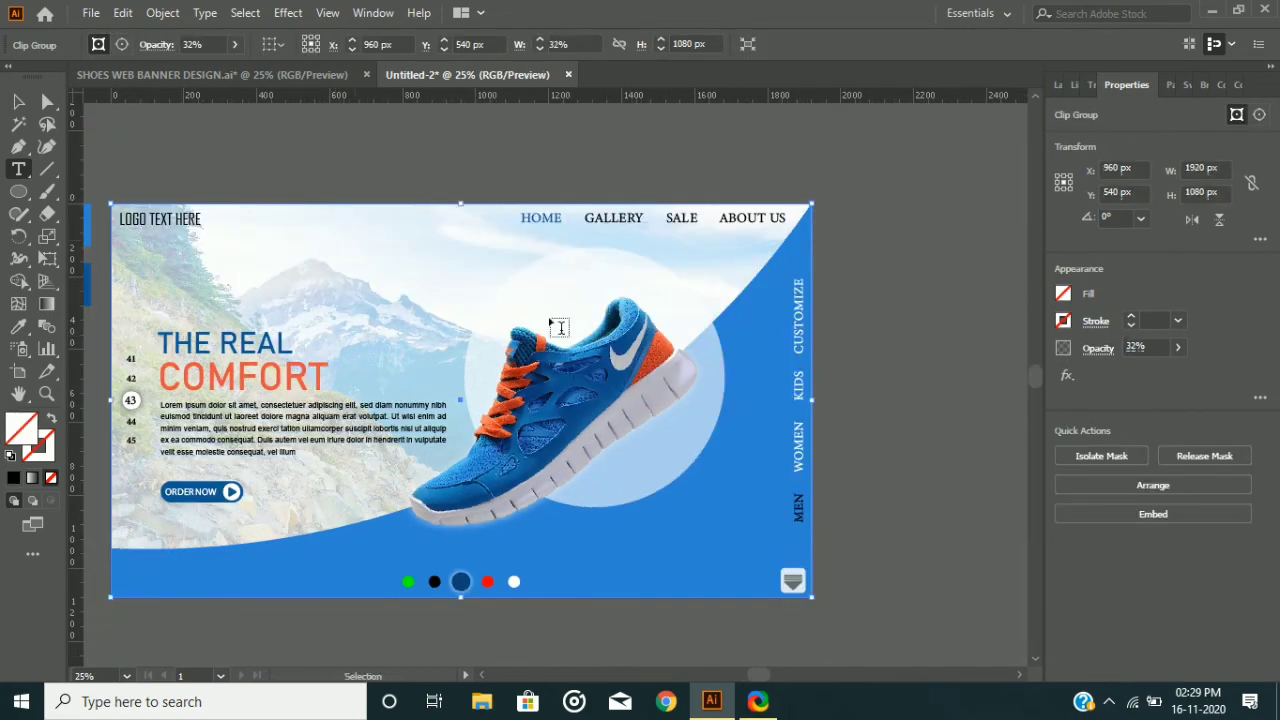
pyautogui.keyDown('ctrl'); pyautogui.click(893, 365); pyautogui.keyUp('ctrl')
pyautogui.click(18, 101)
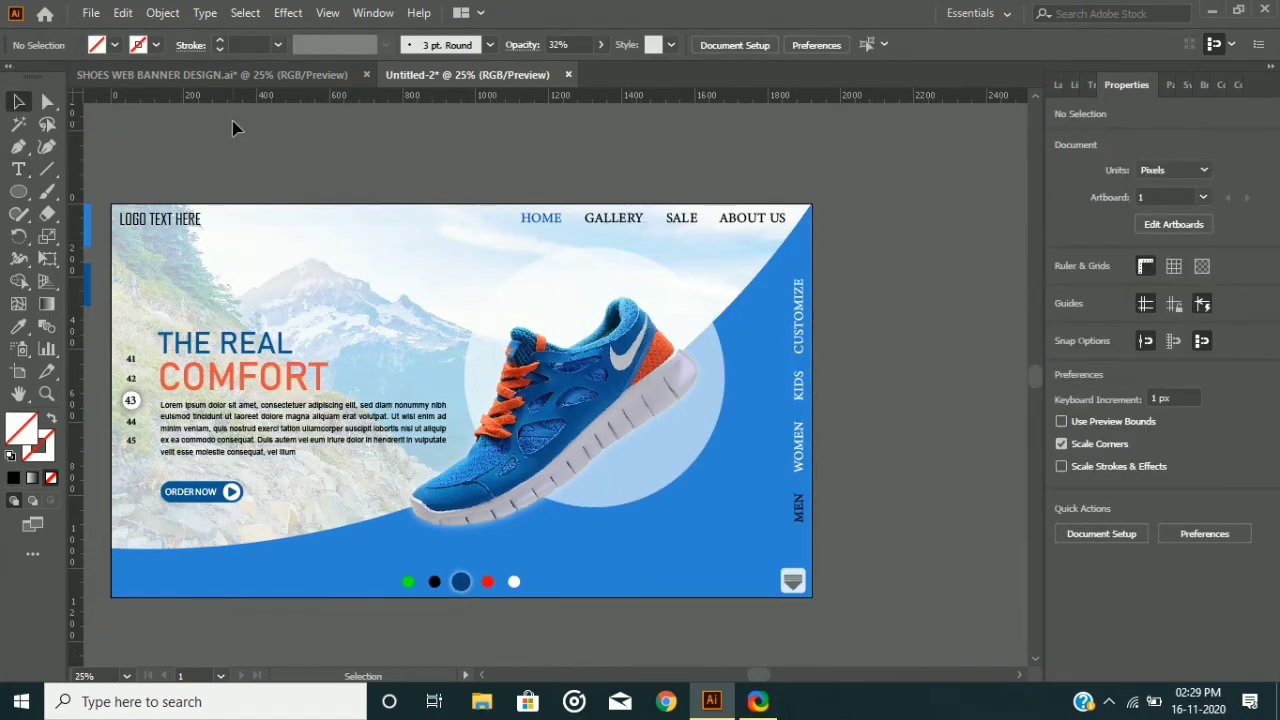